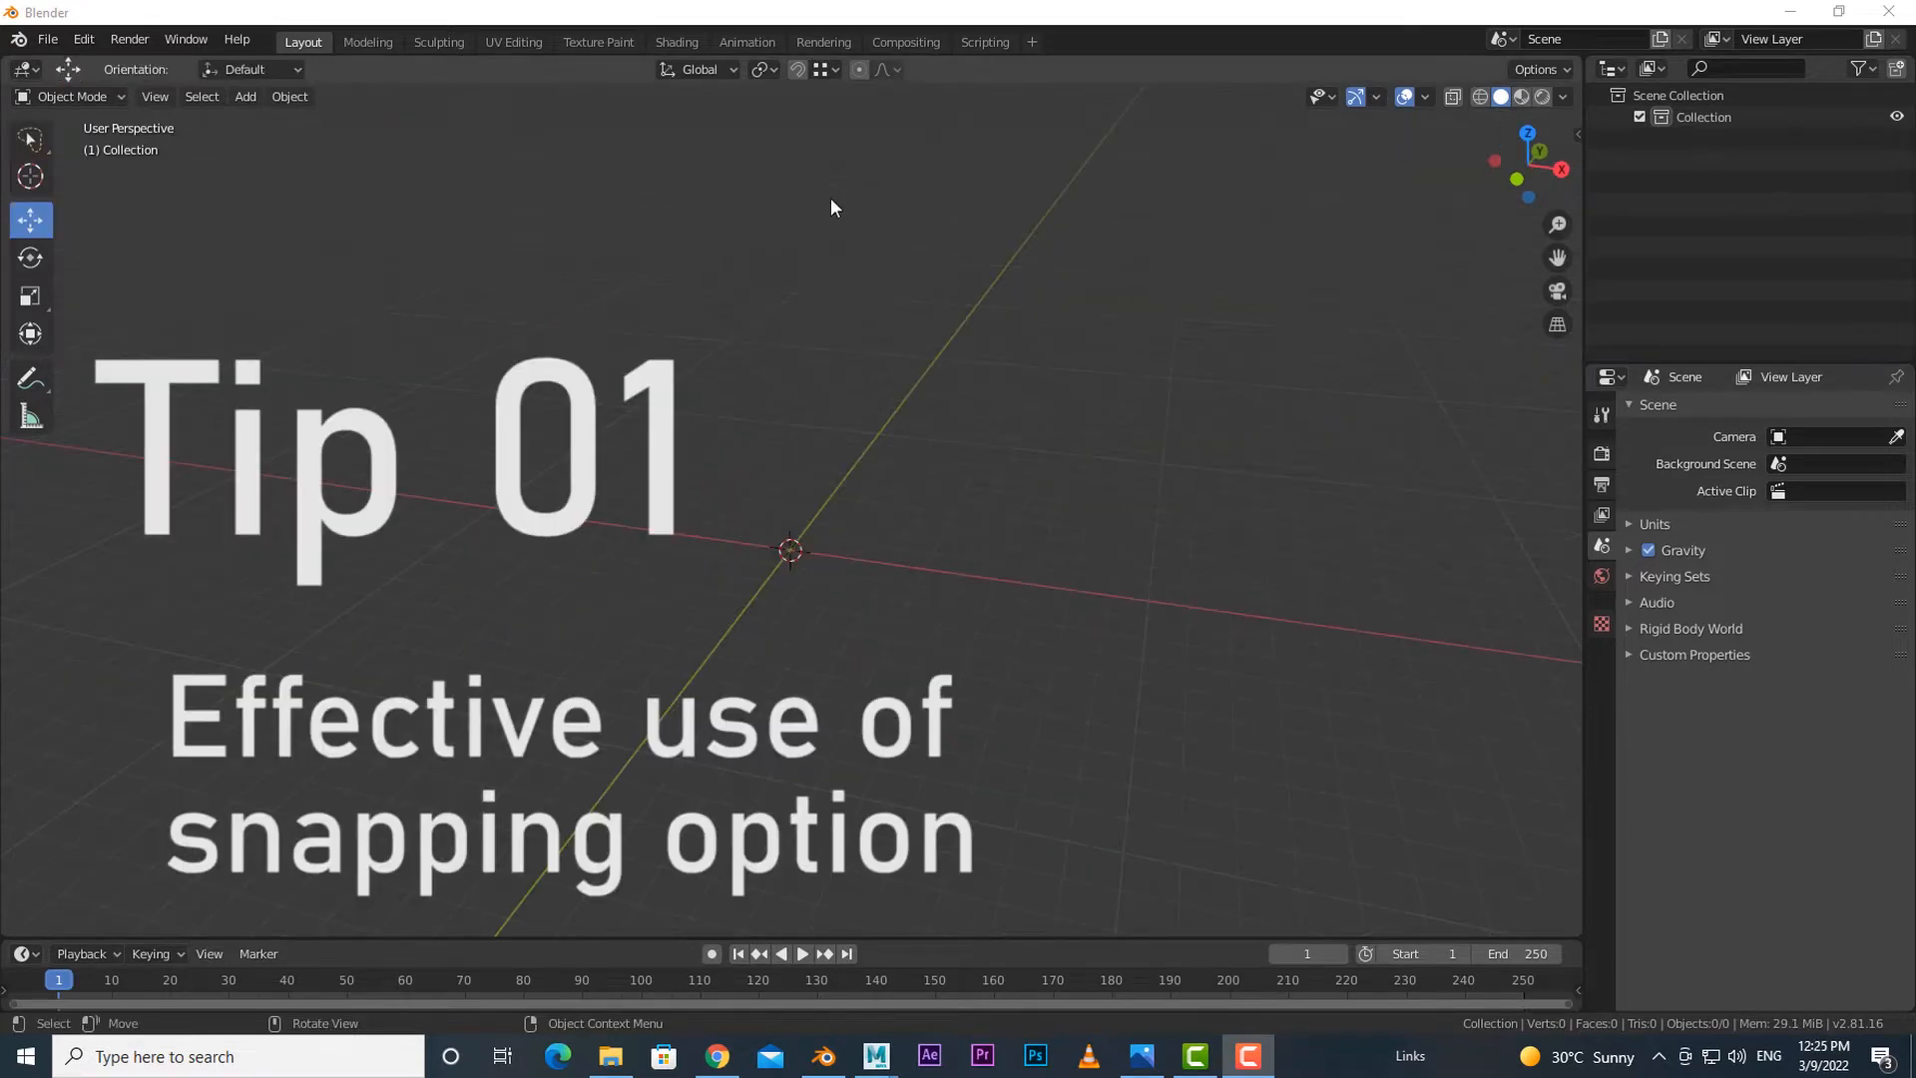
- Duplicate the cube and place the copy above and behind the original, leaving a clear gap between them
left_click(840, 72)
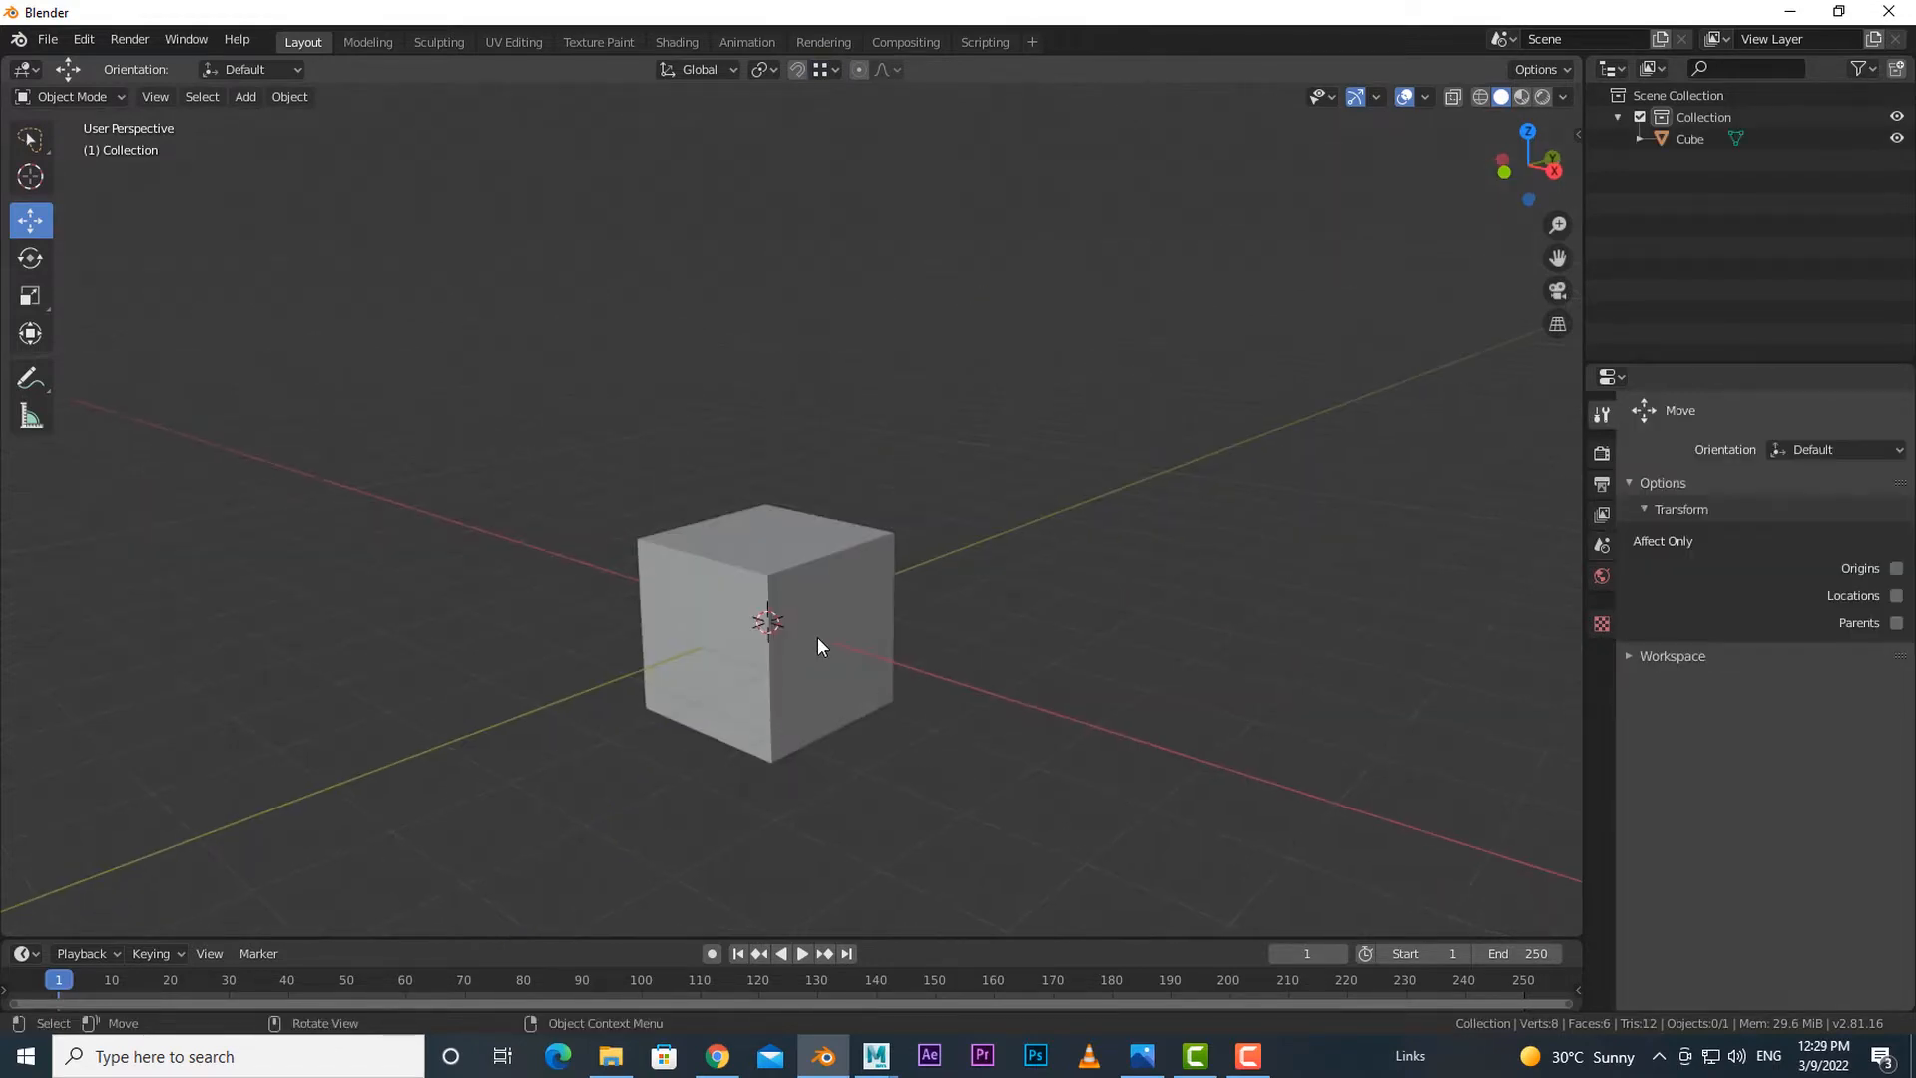
left_click(818, 636)
key("shift+d")
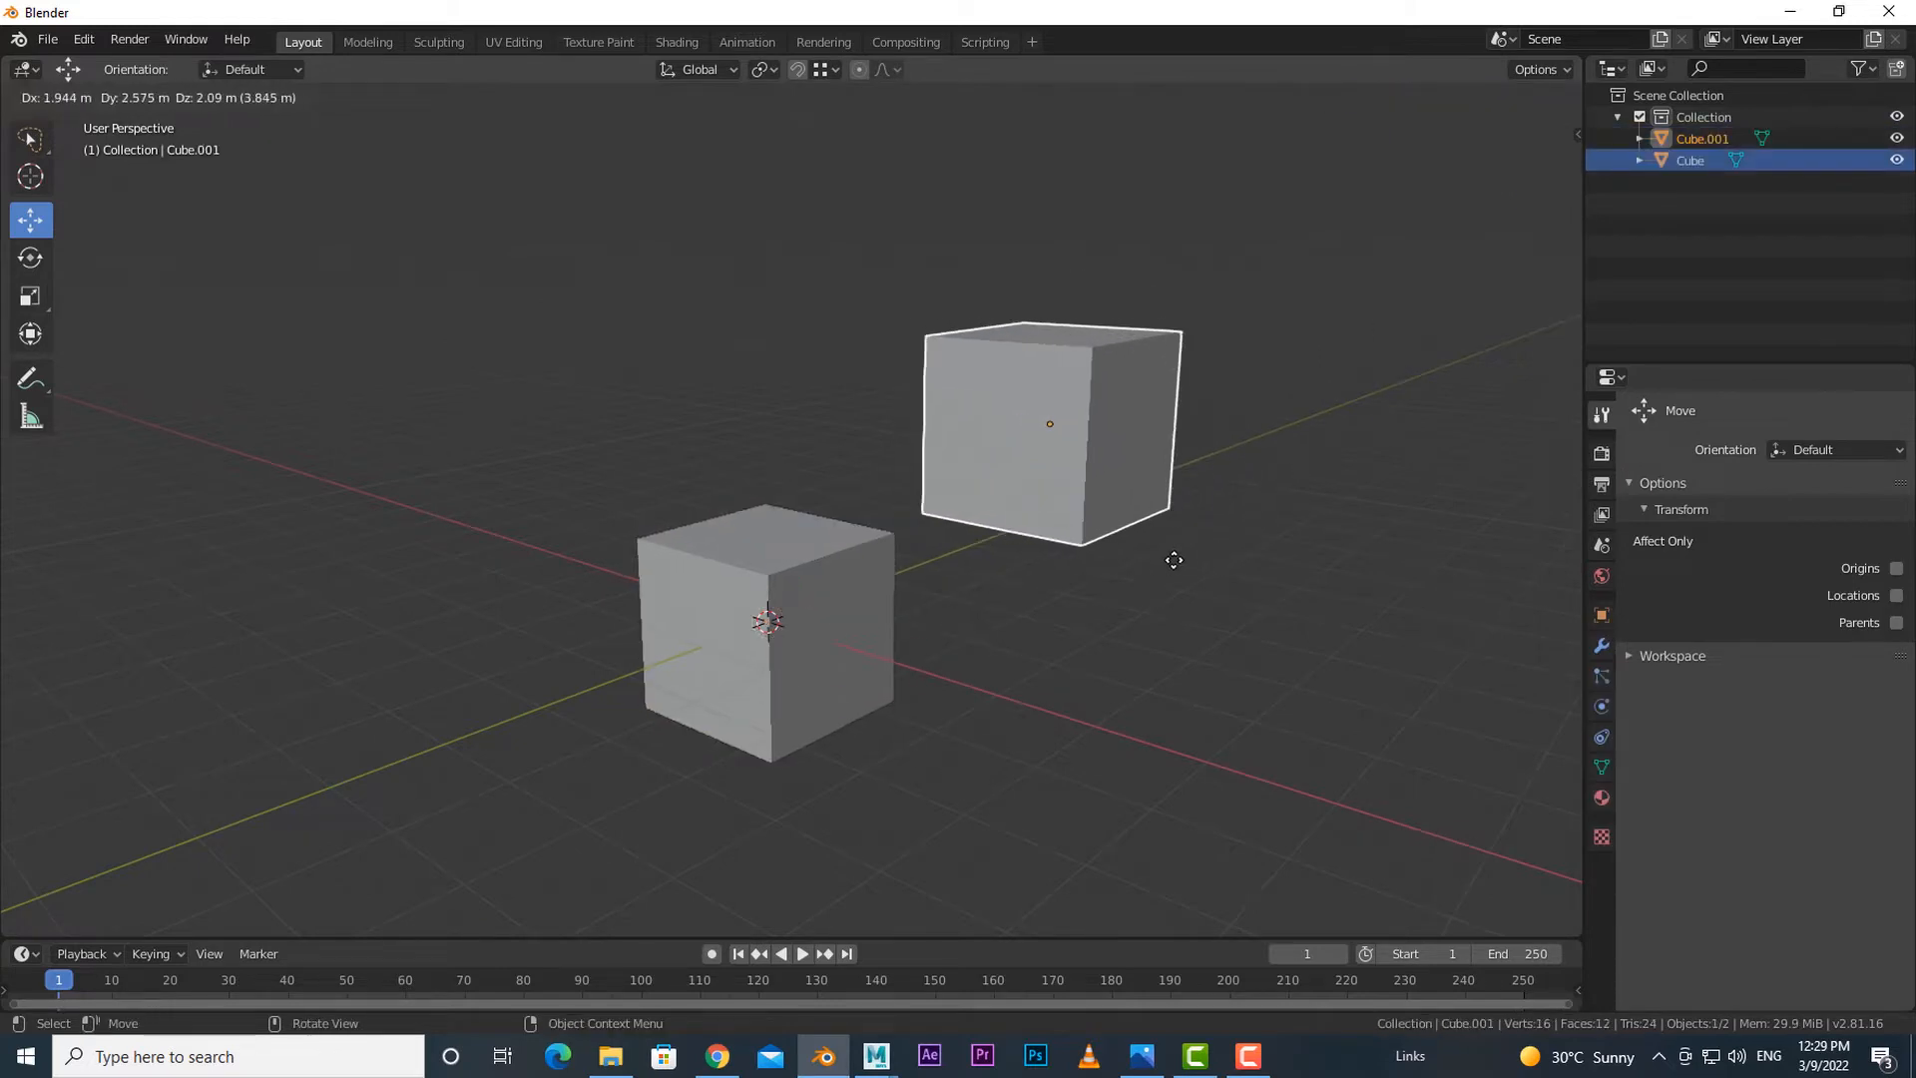
left_click(1219, 621)
scroll(1216, 632, "up", 2)
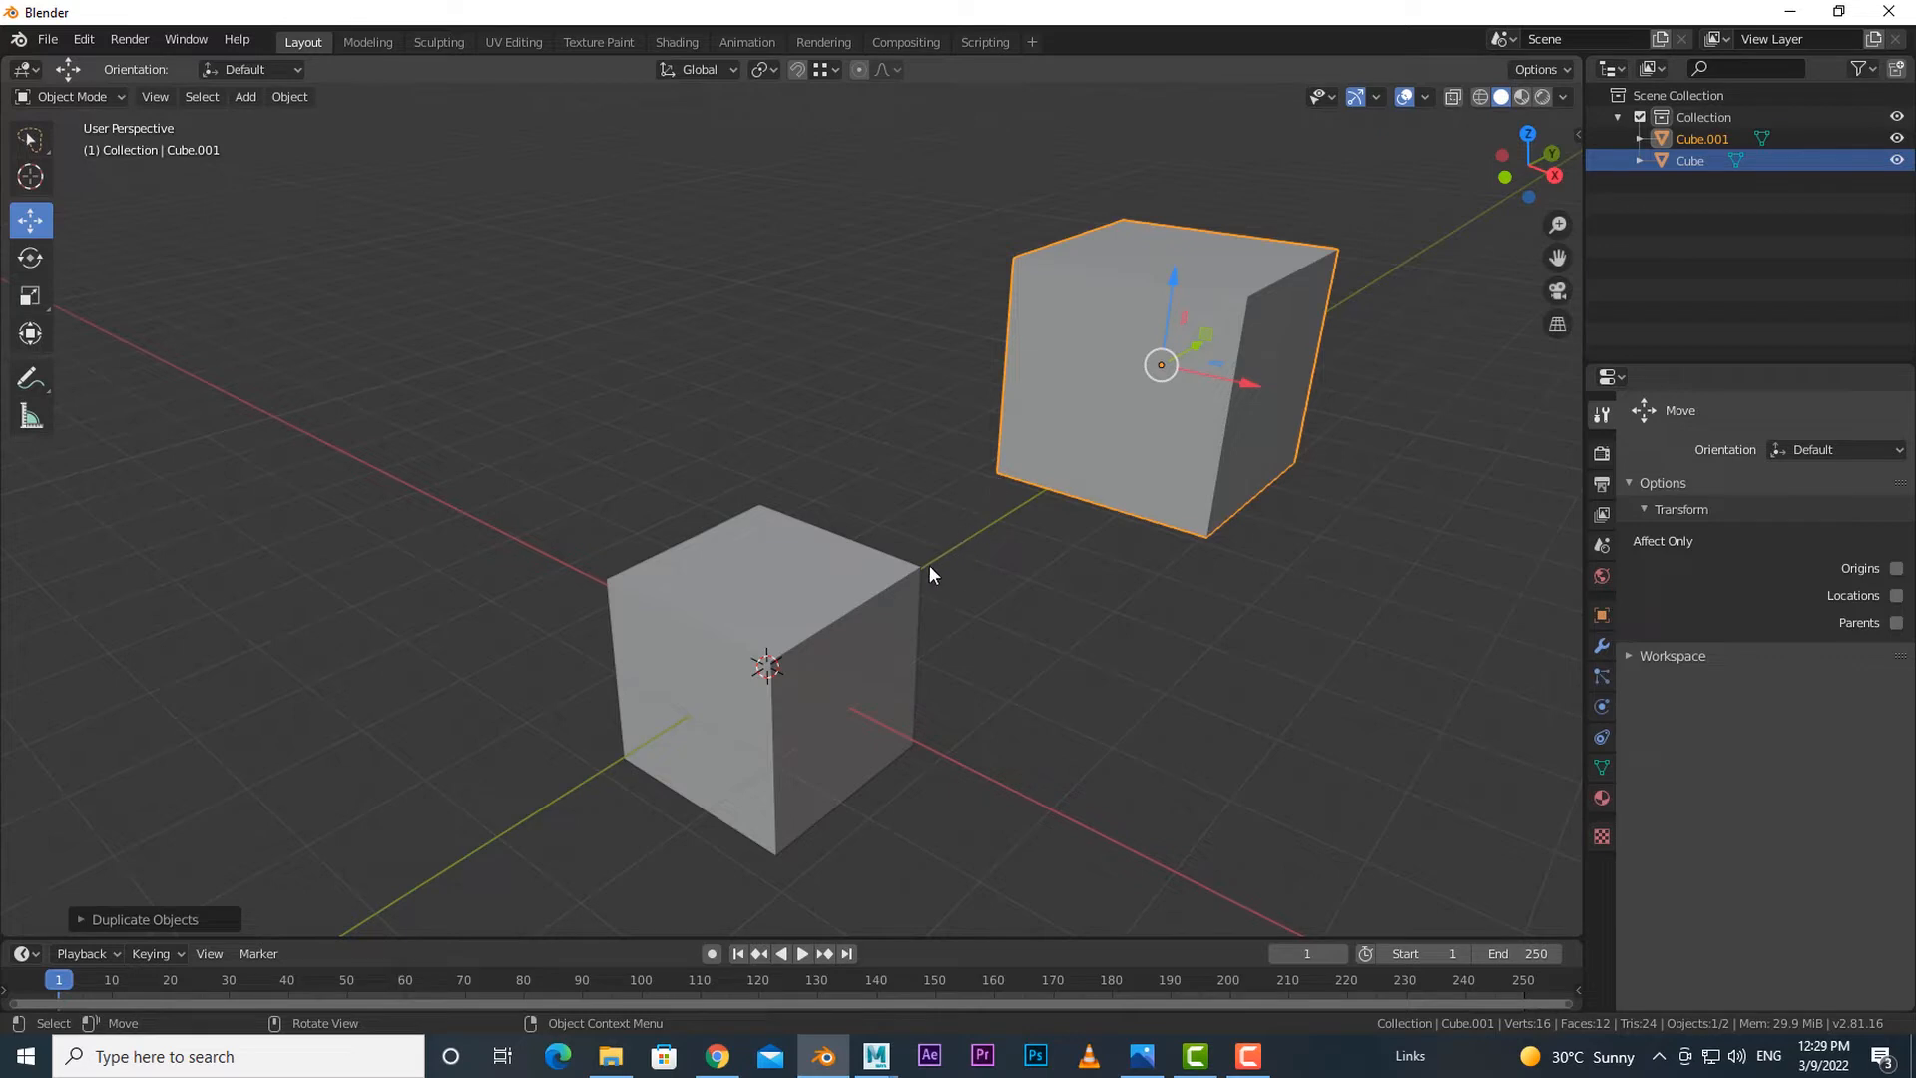
middle_click_drag(1024, 702, 1010, 620)
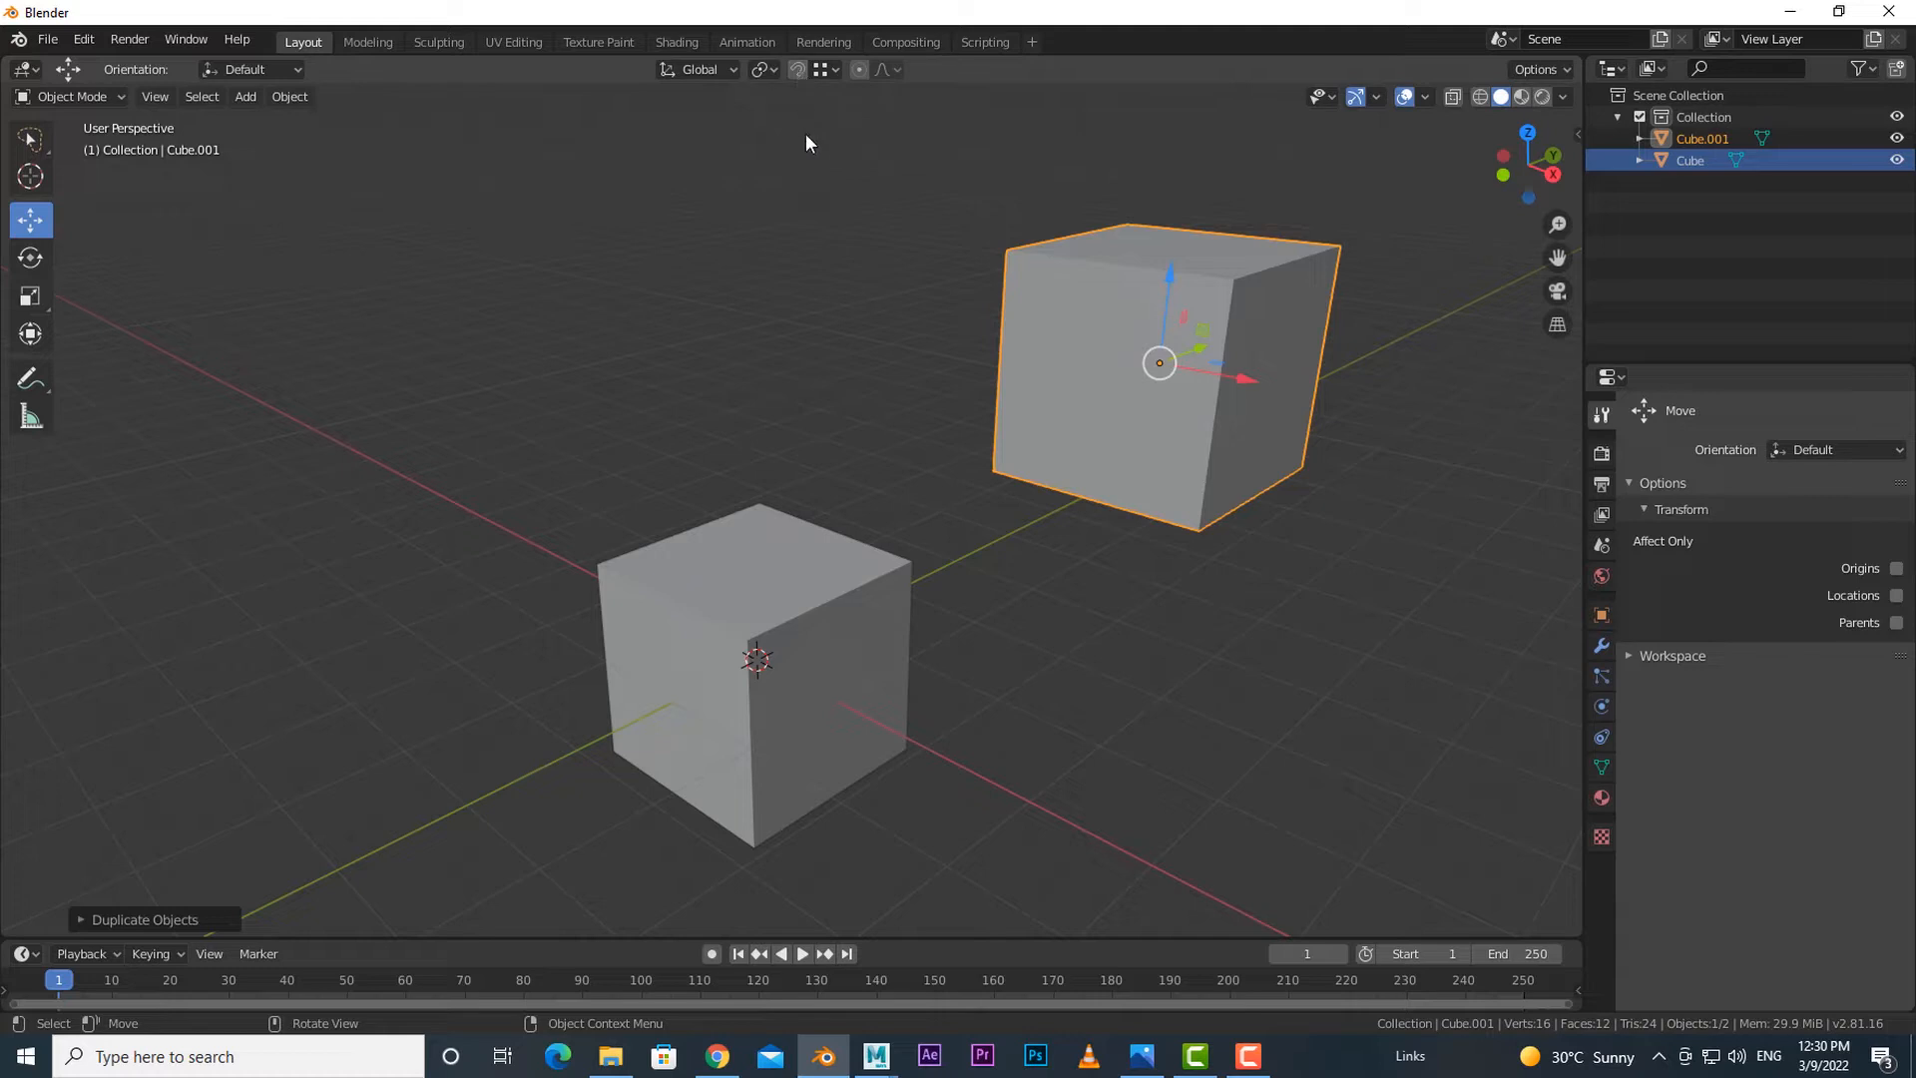
- Set the snapping target to Vertex after trying the Increment option
left_click(824, 70)
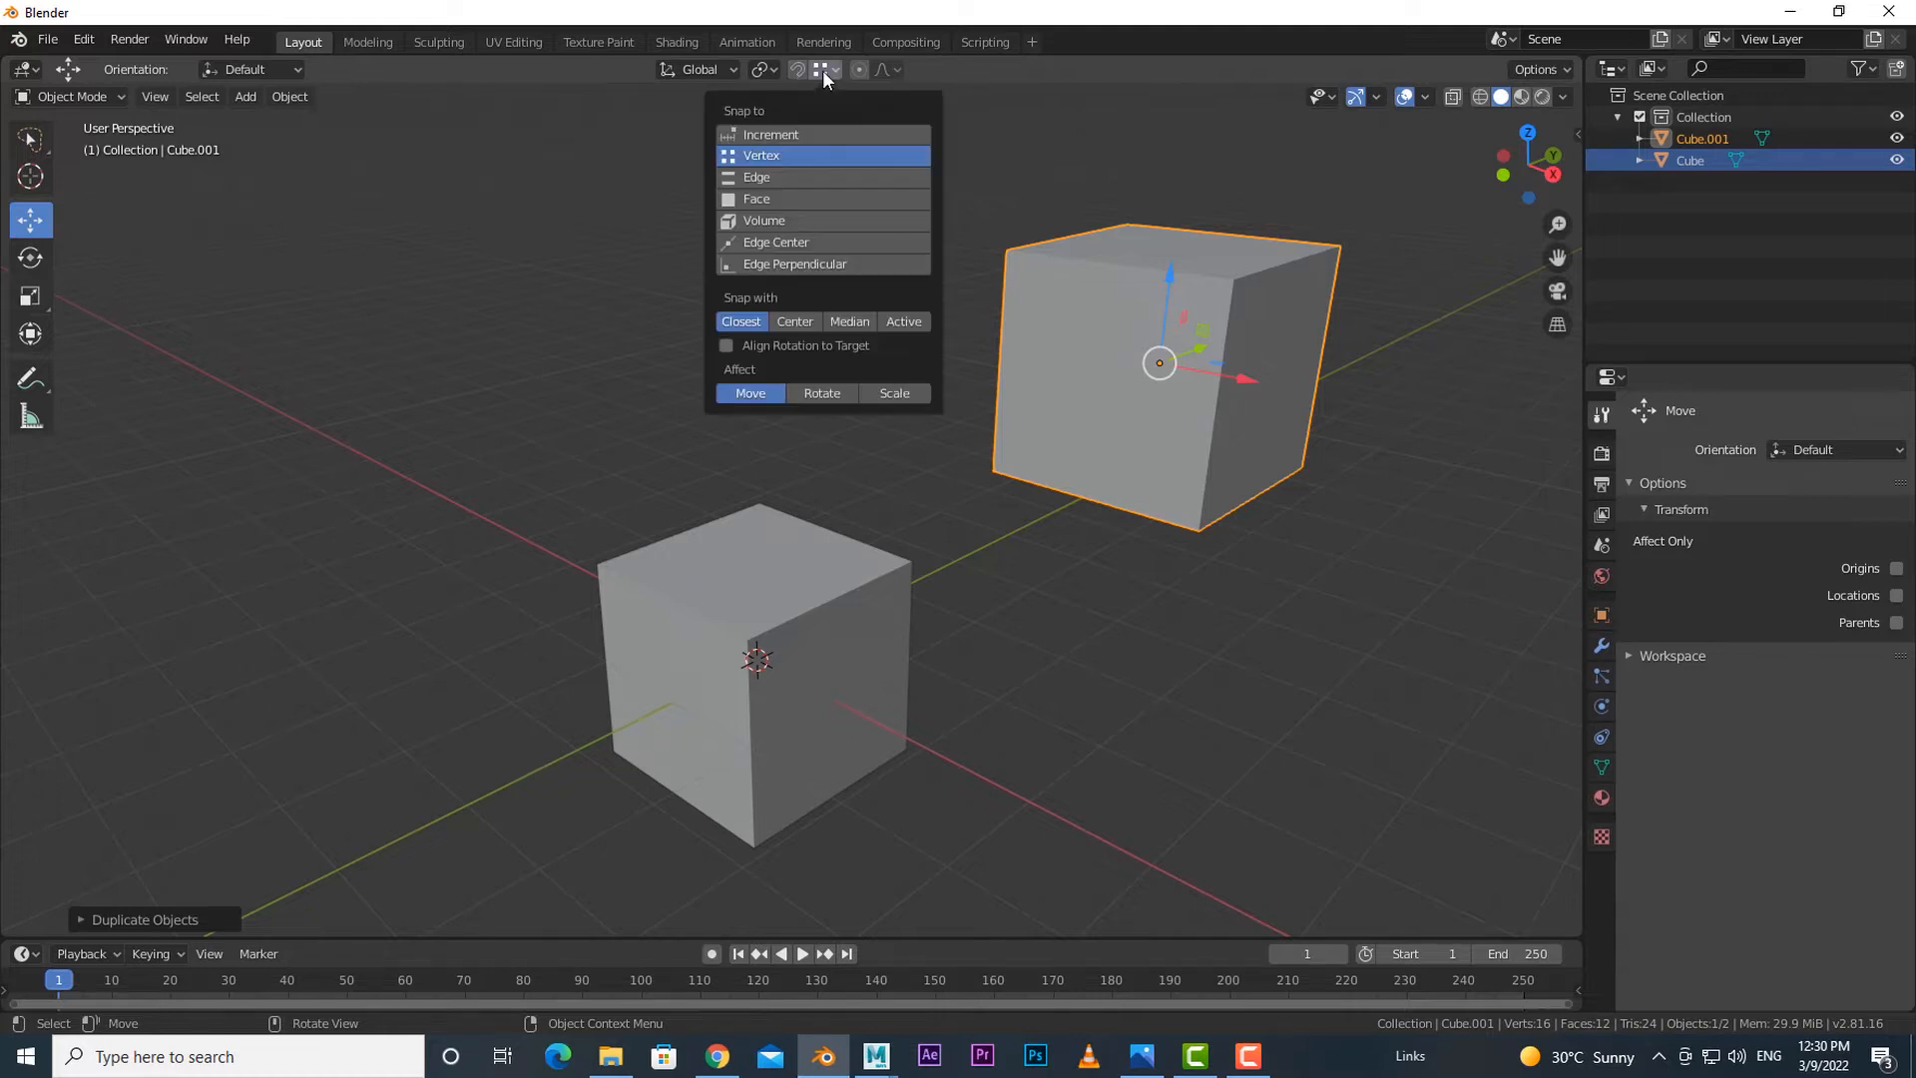
left_click(767, 137)
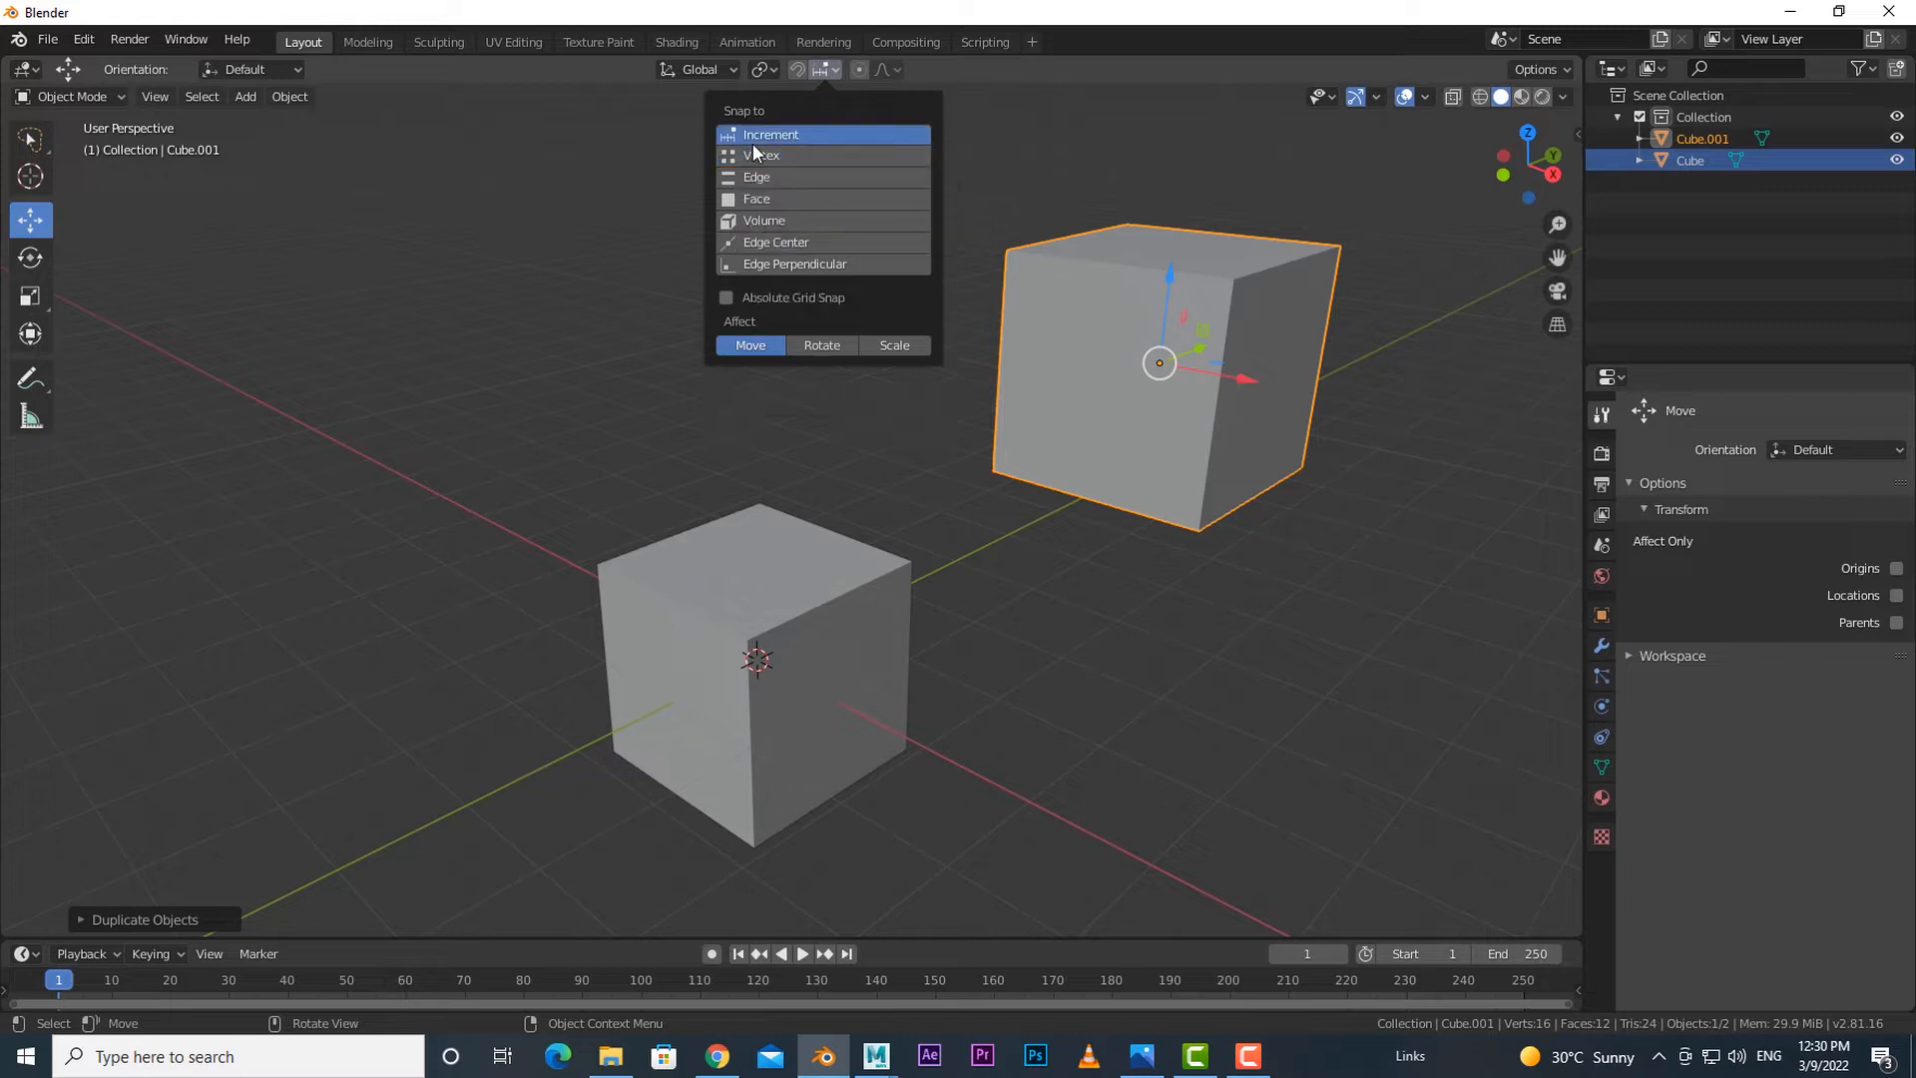
left_click(775, 154)
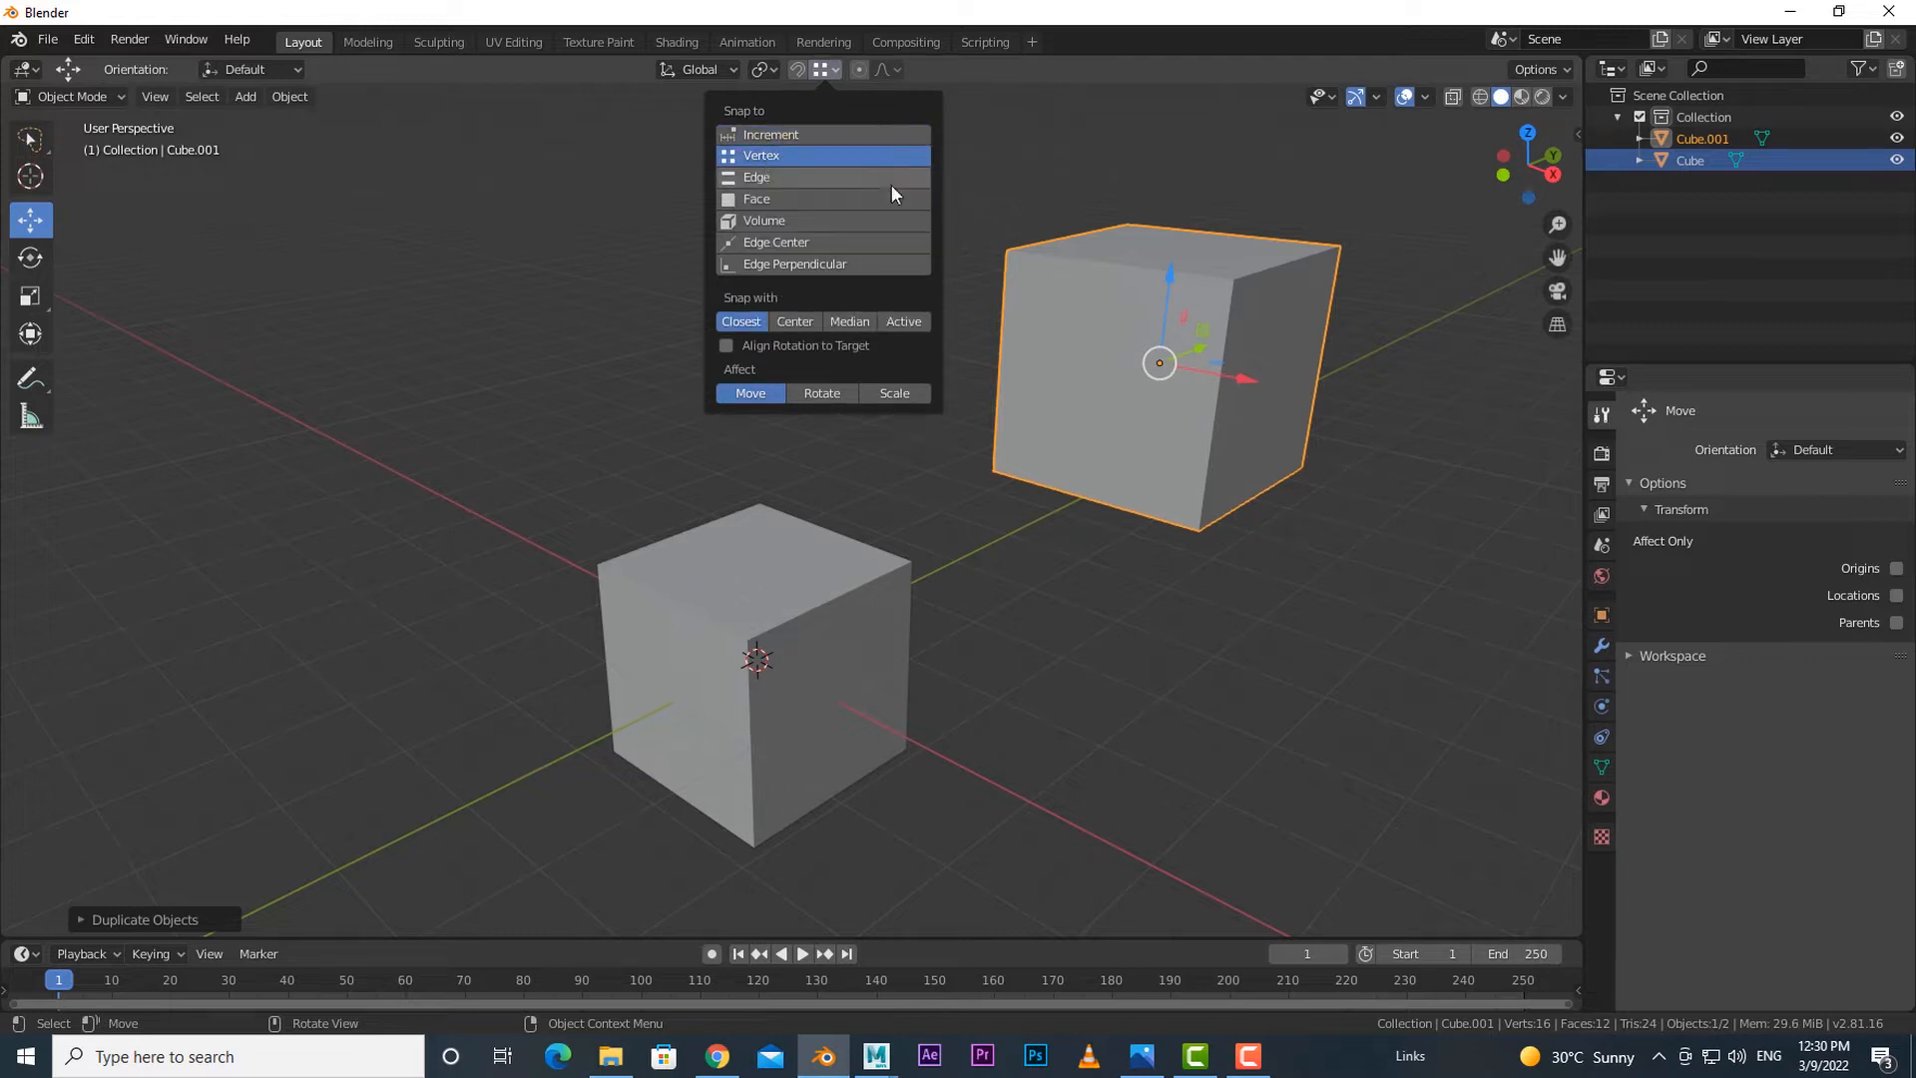
left_click(827, 70)
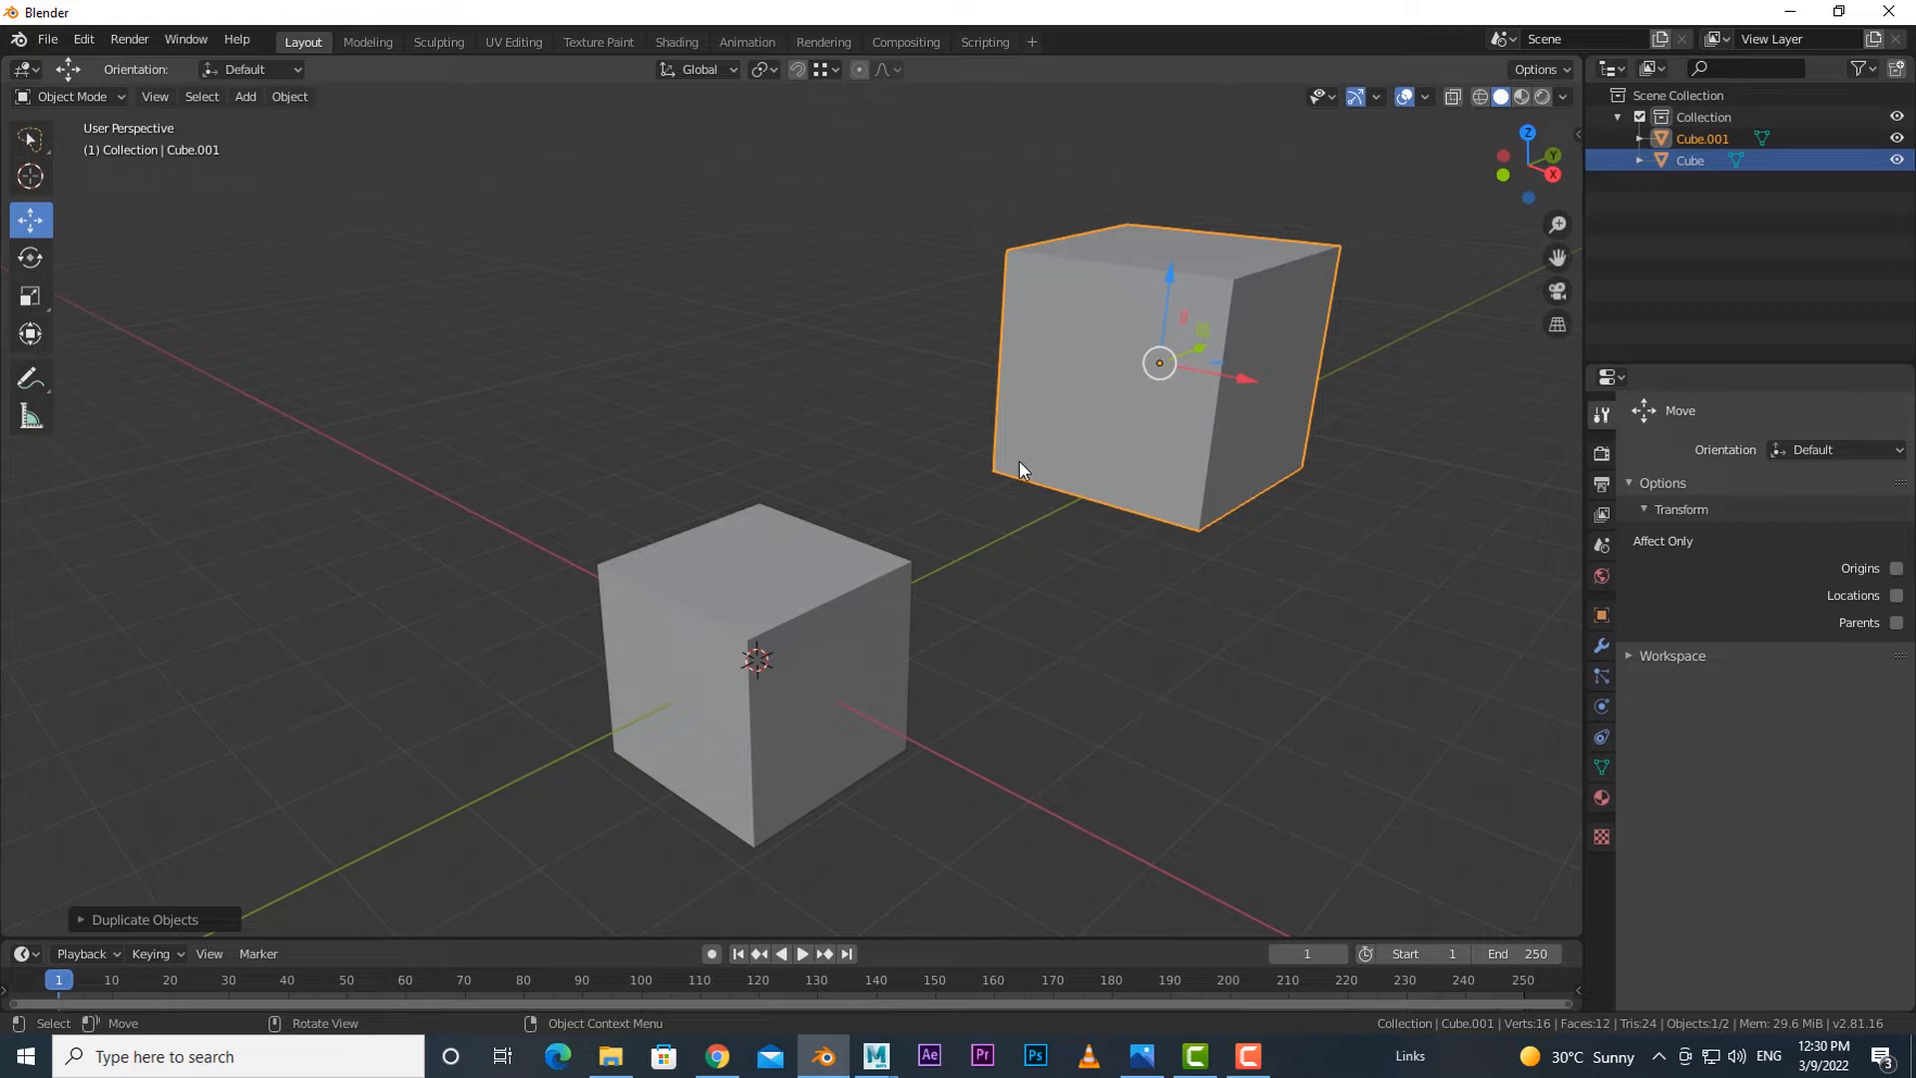
- Try to bring the duplicate cube's nearest lower corner to the original cube's upper corner with a move, and undo it
key("g")
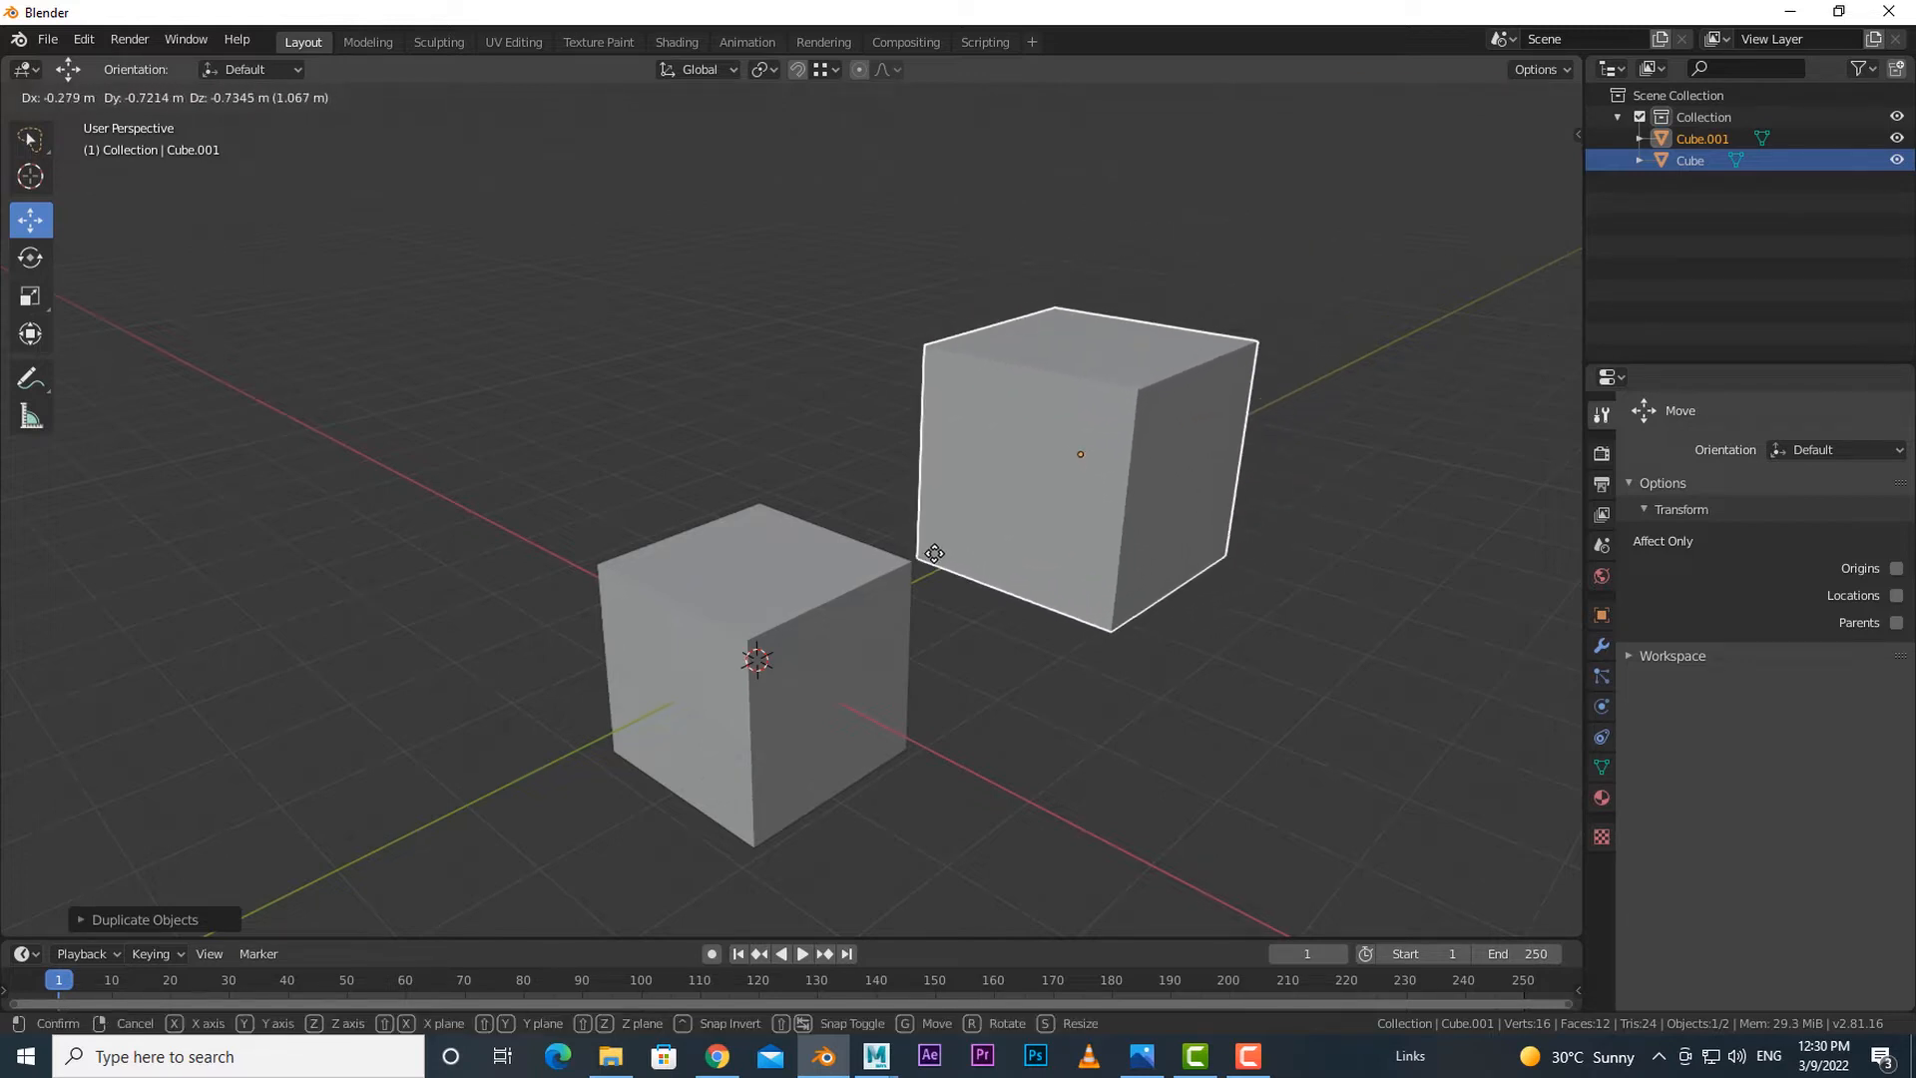
left_click(928, 550)
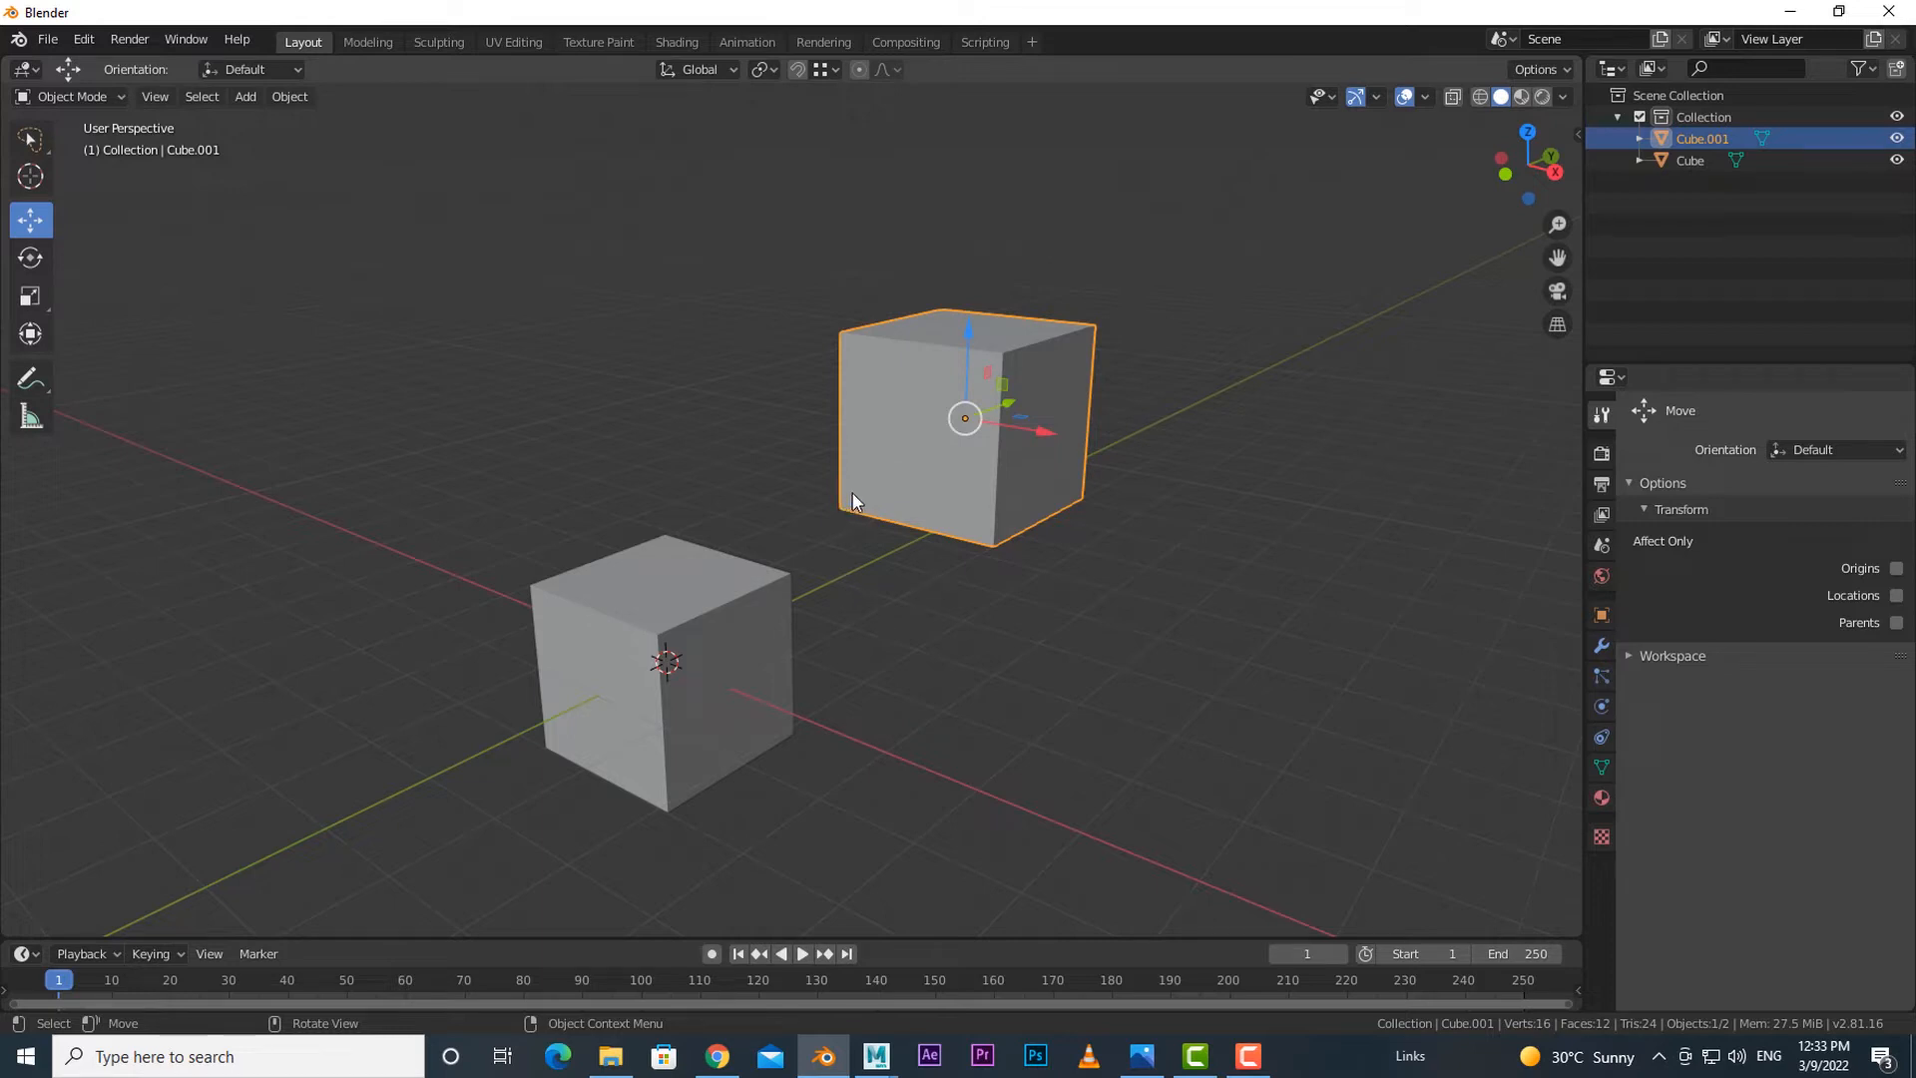
left_click_drag(852, 493, 808, 556)
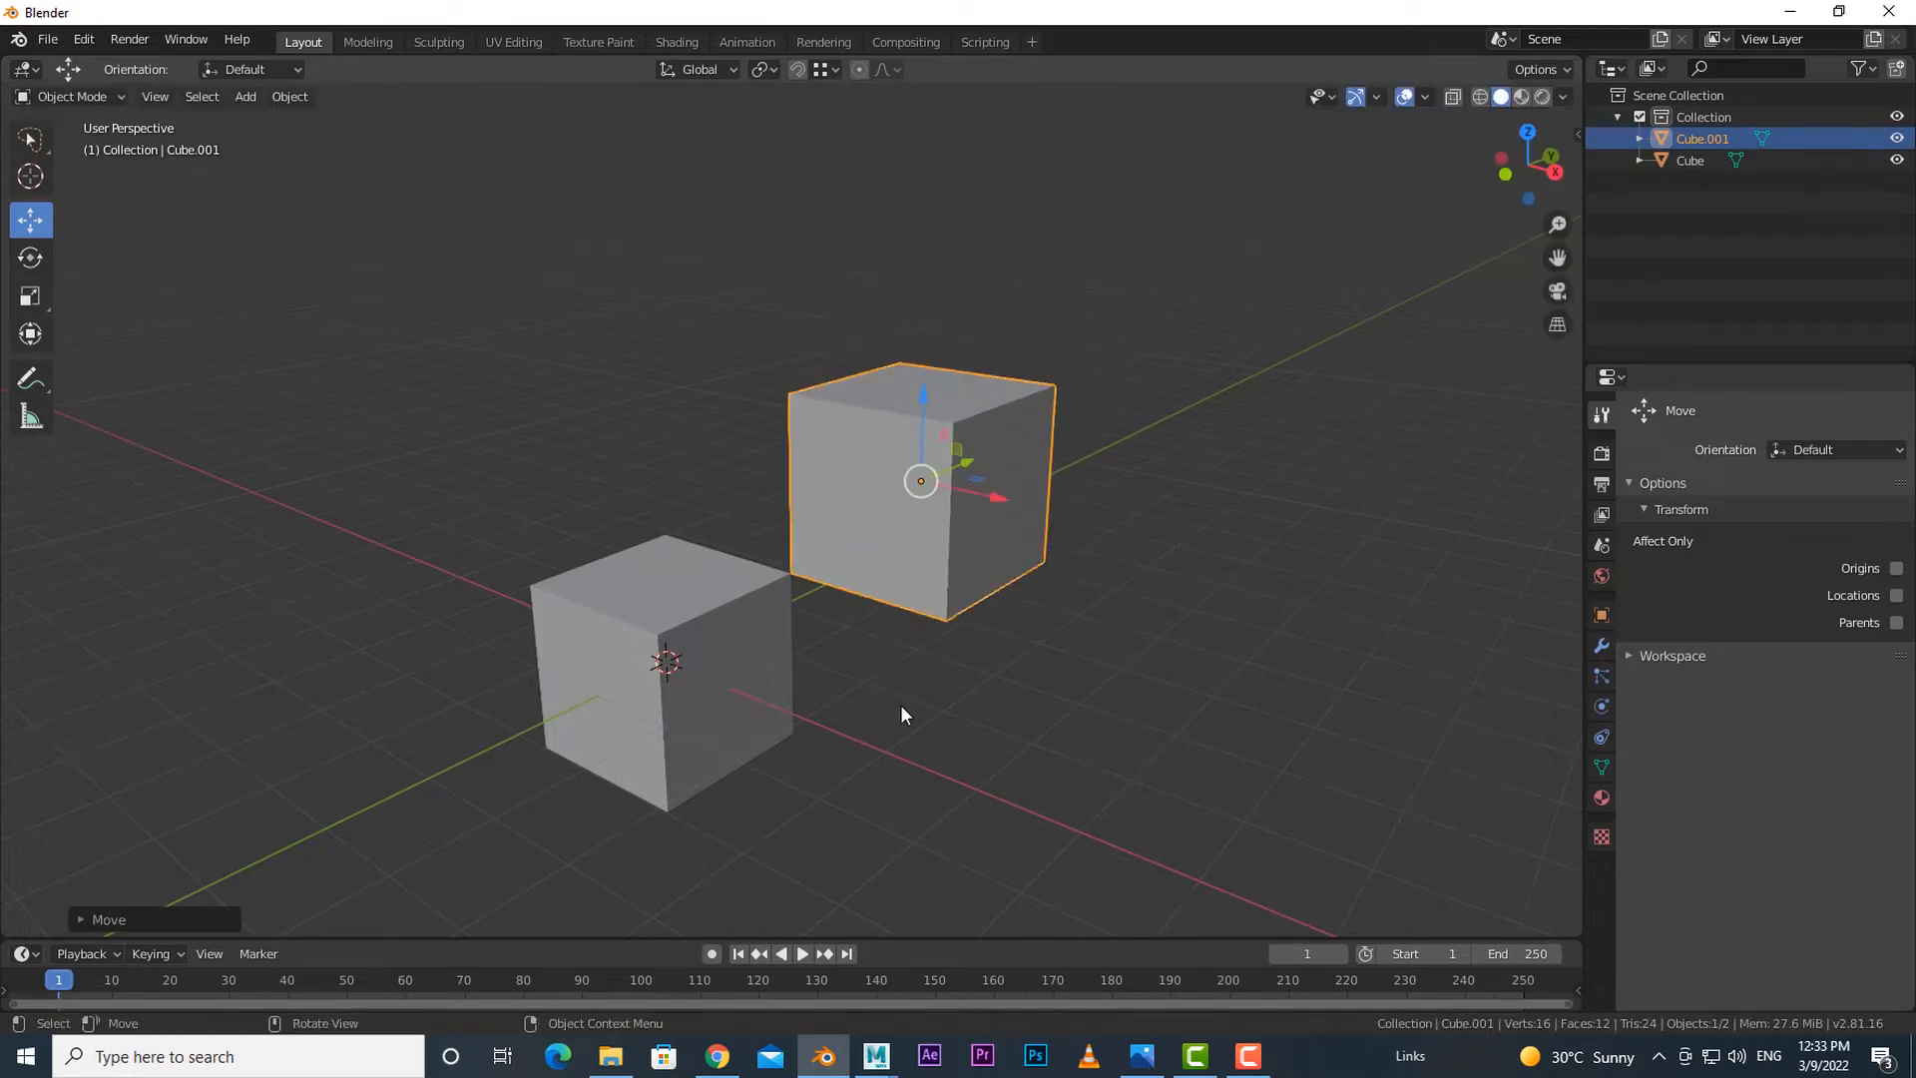
key("ctrl+z")
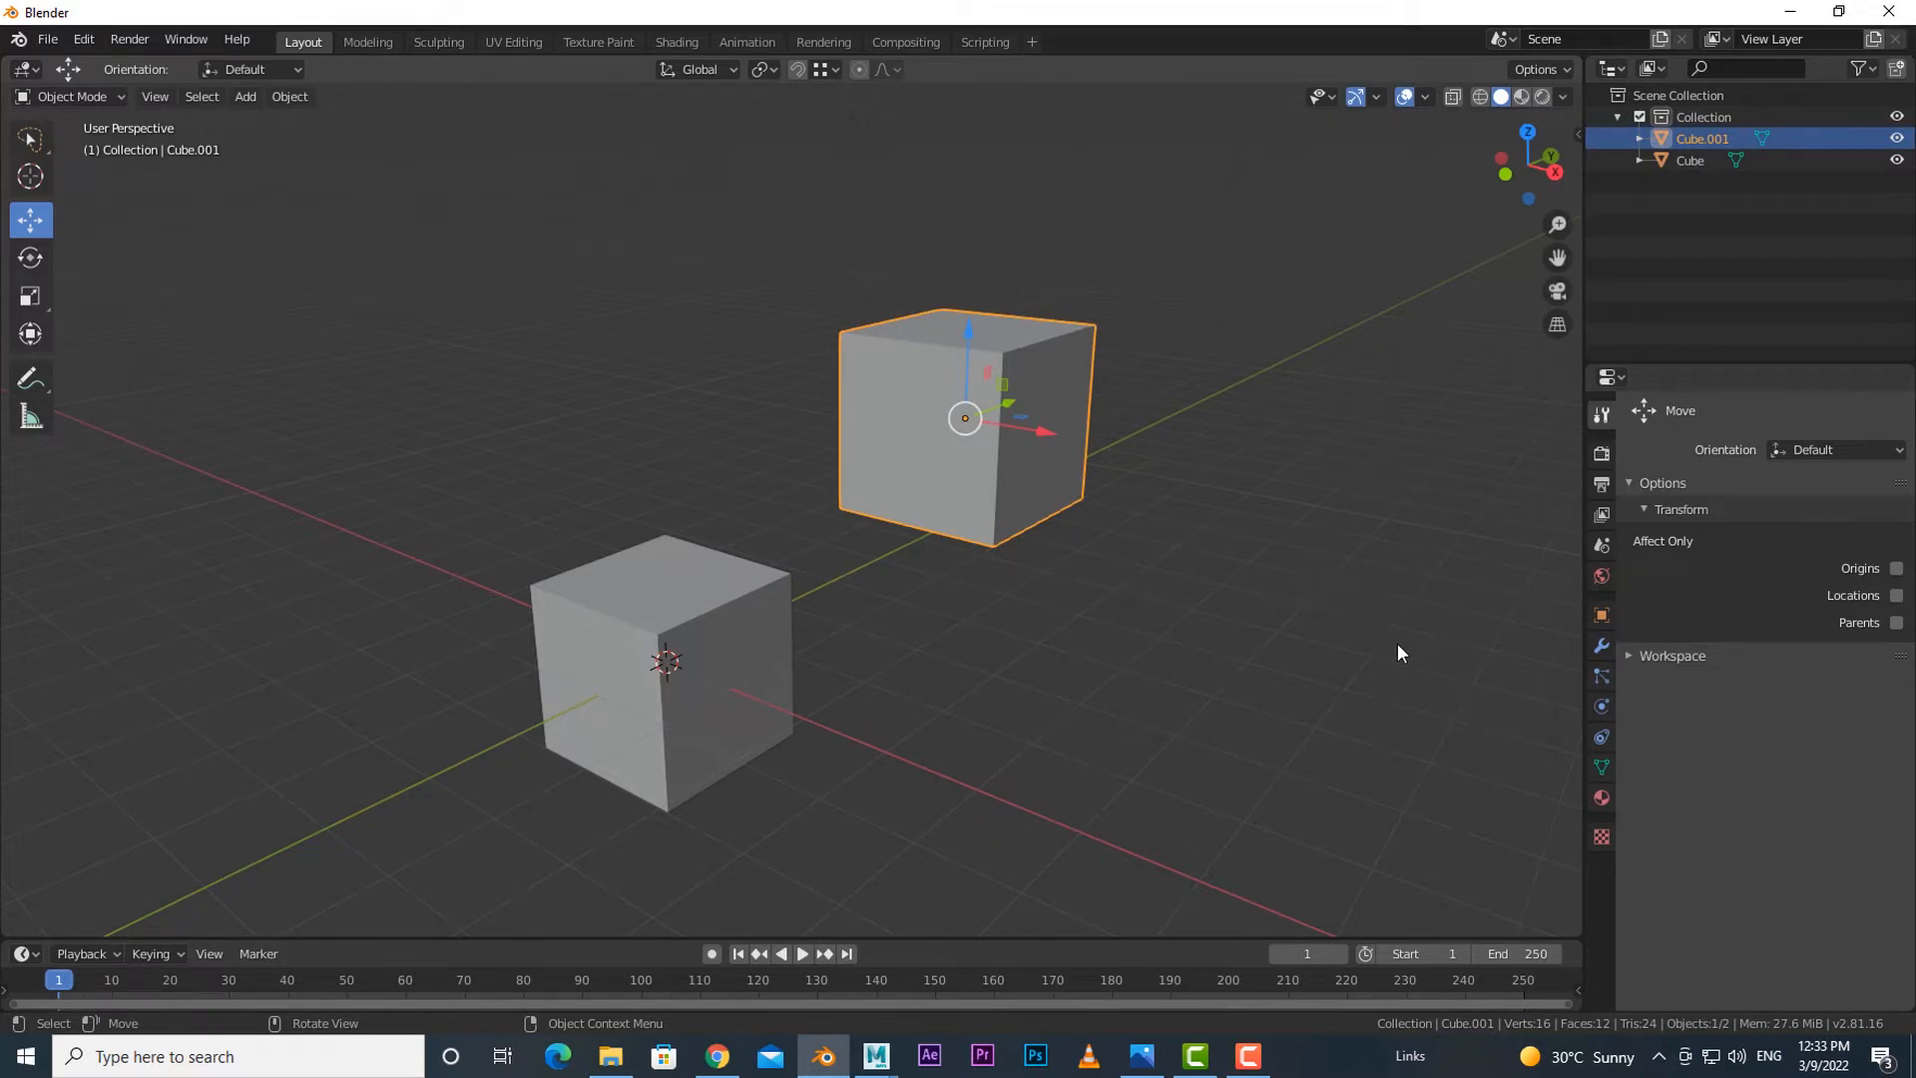
- Try to position the duplicate cube by eye over the original cube's upper edge, and undo the move
key("g")
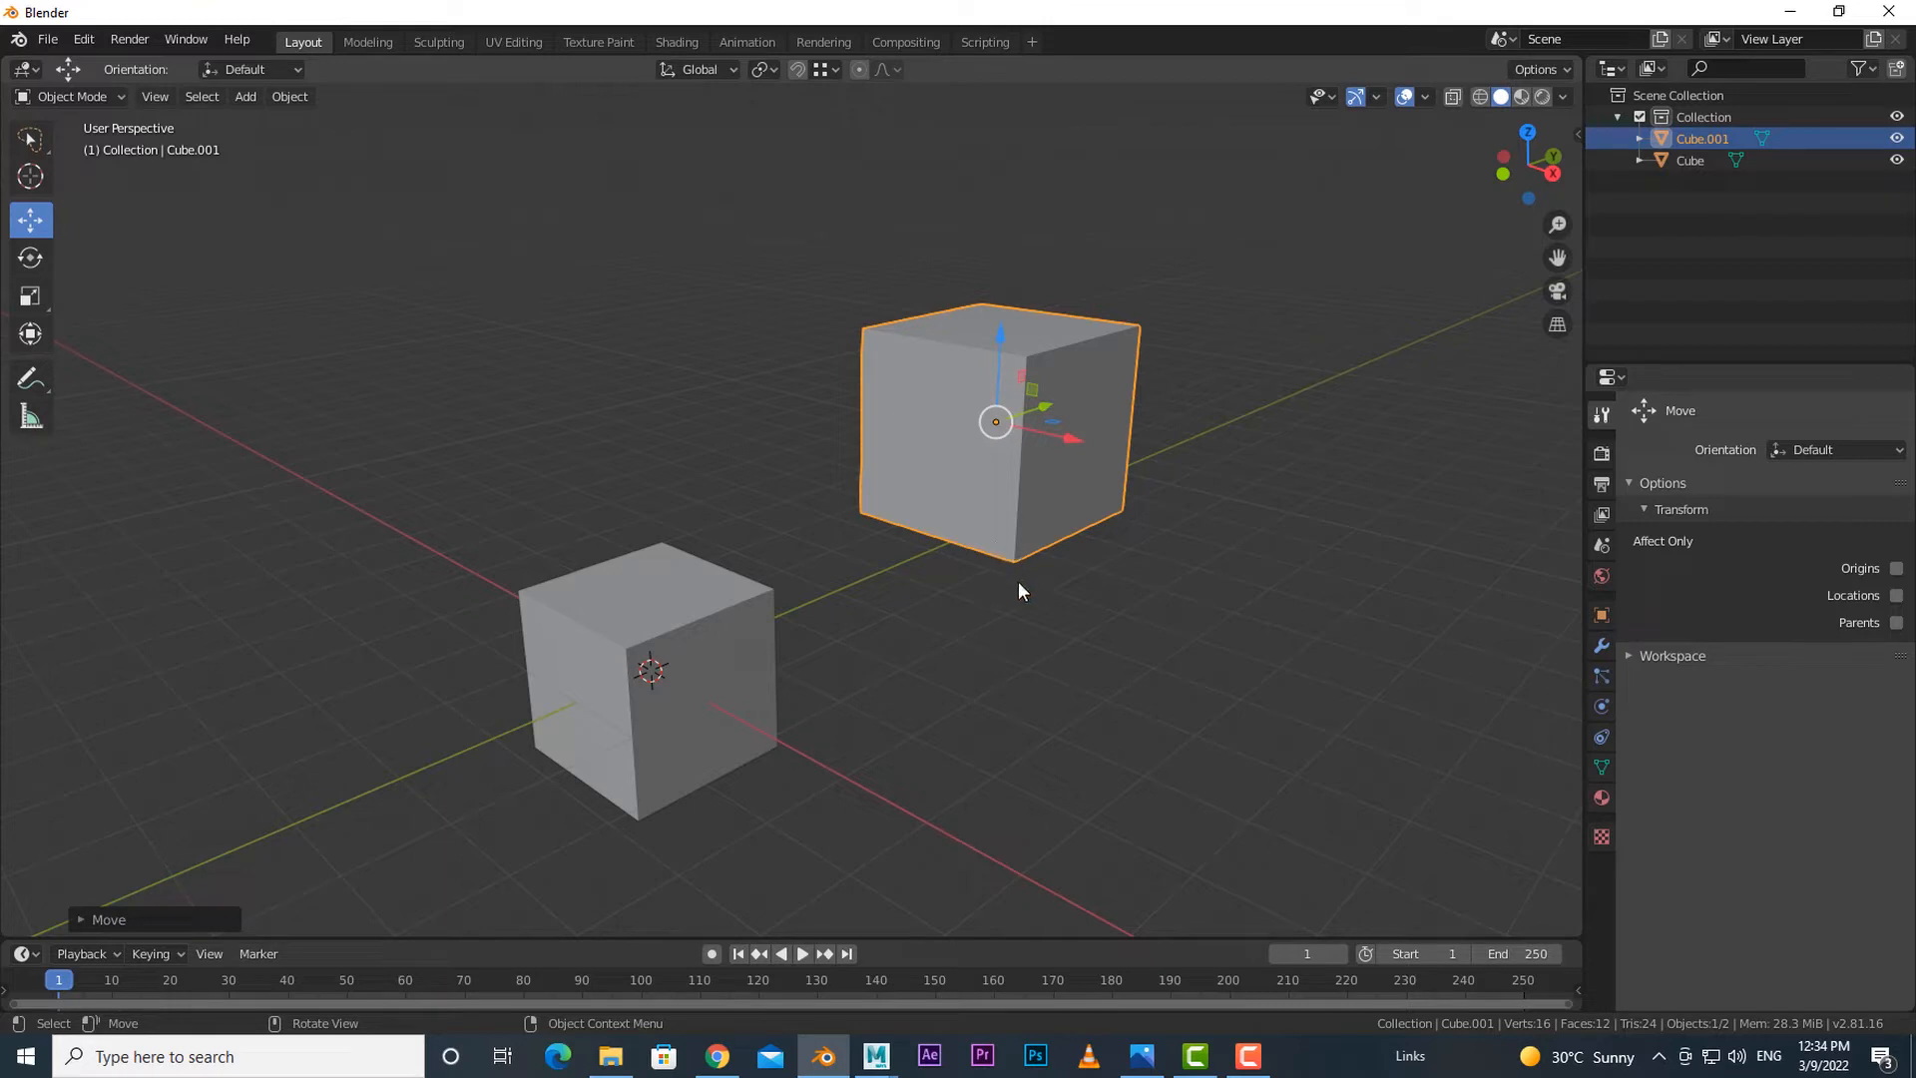
key("g")
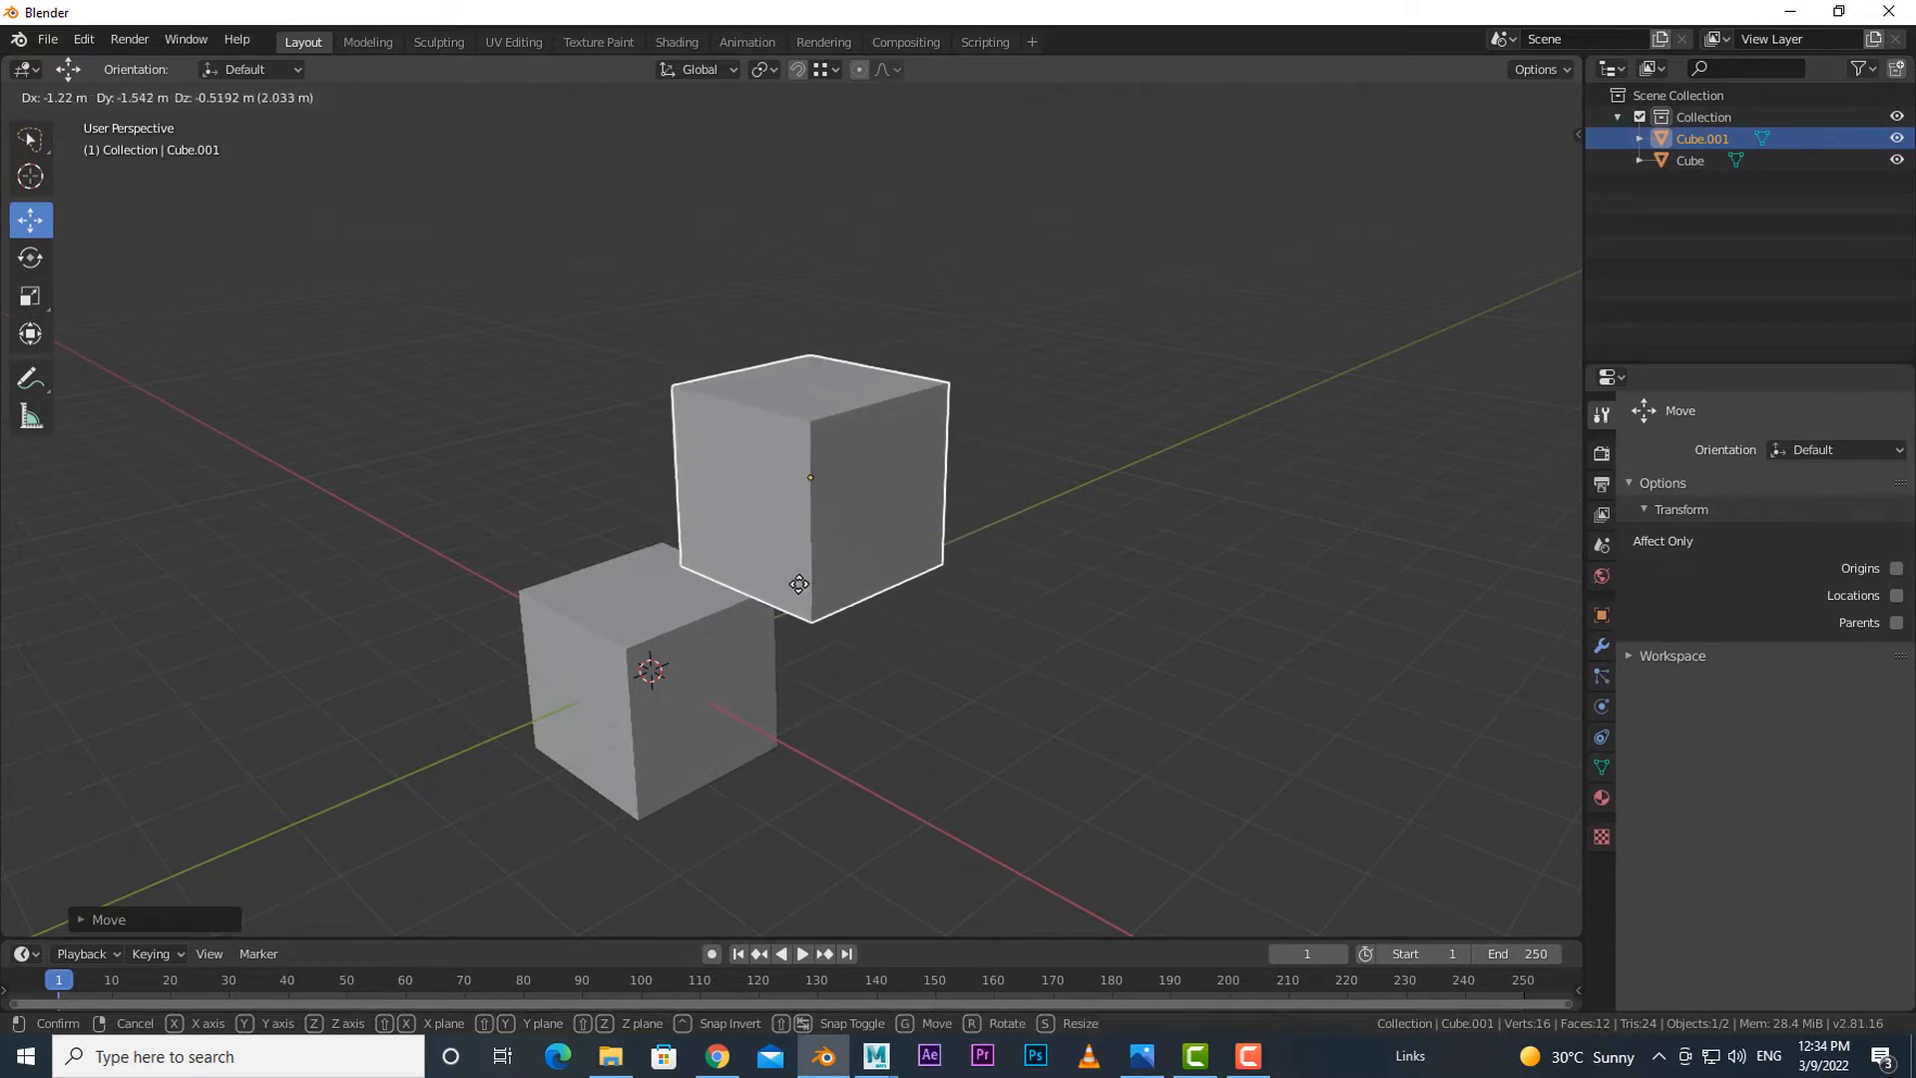
left_click(790, 595)
mouse_move(790, 595)
middle_mouse_down()
mouse_move(895, 735)
mouse_move(823, 595)
middle_mouse_up()
key("ctrl+z")
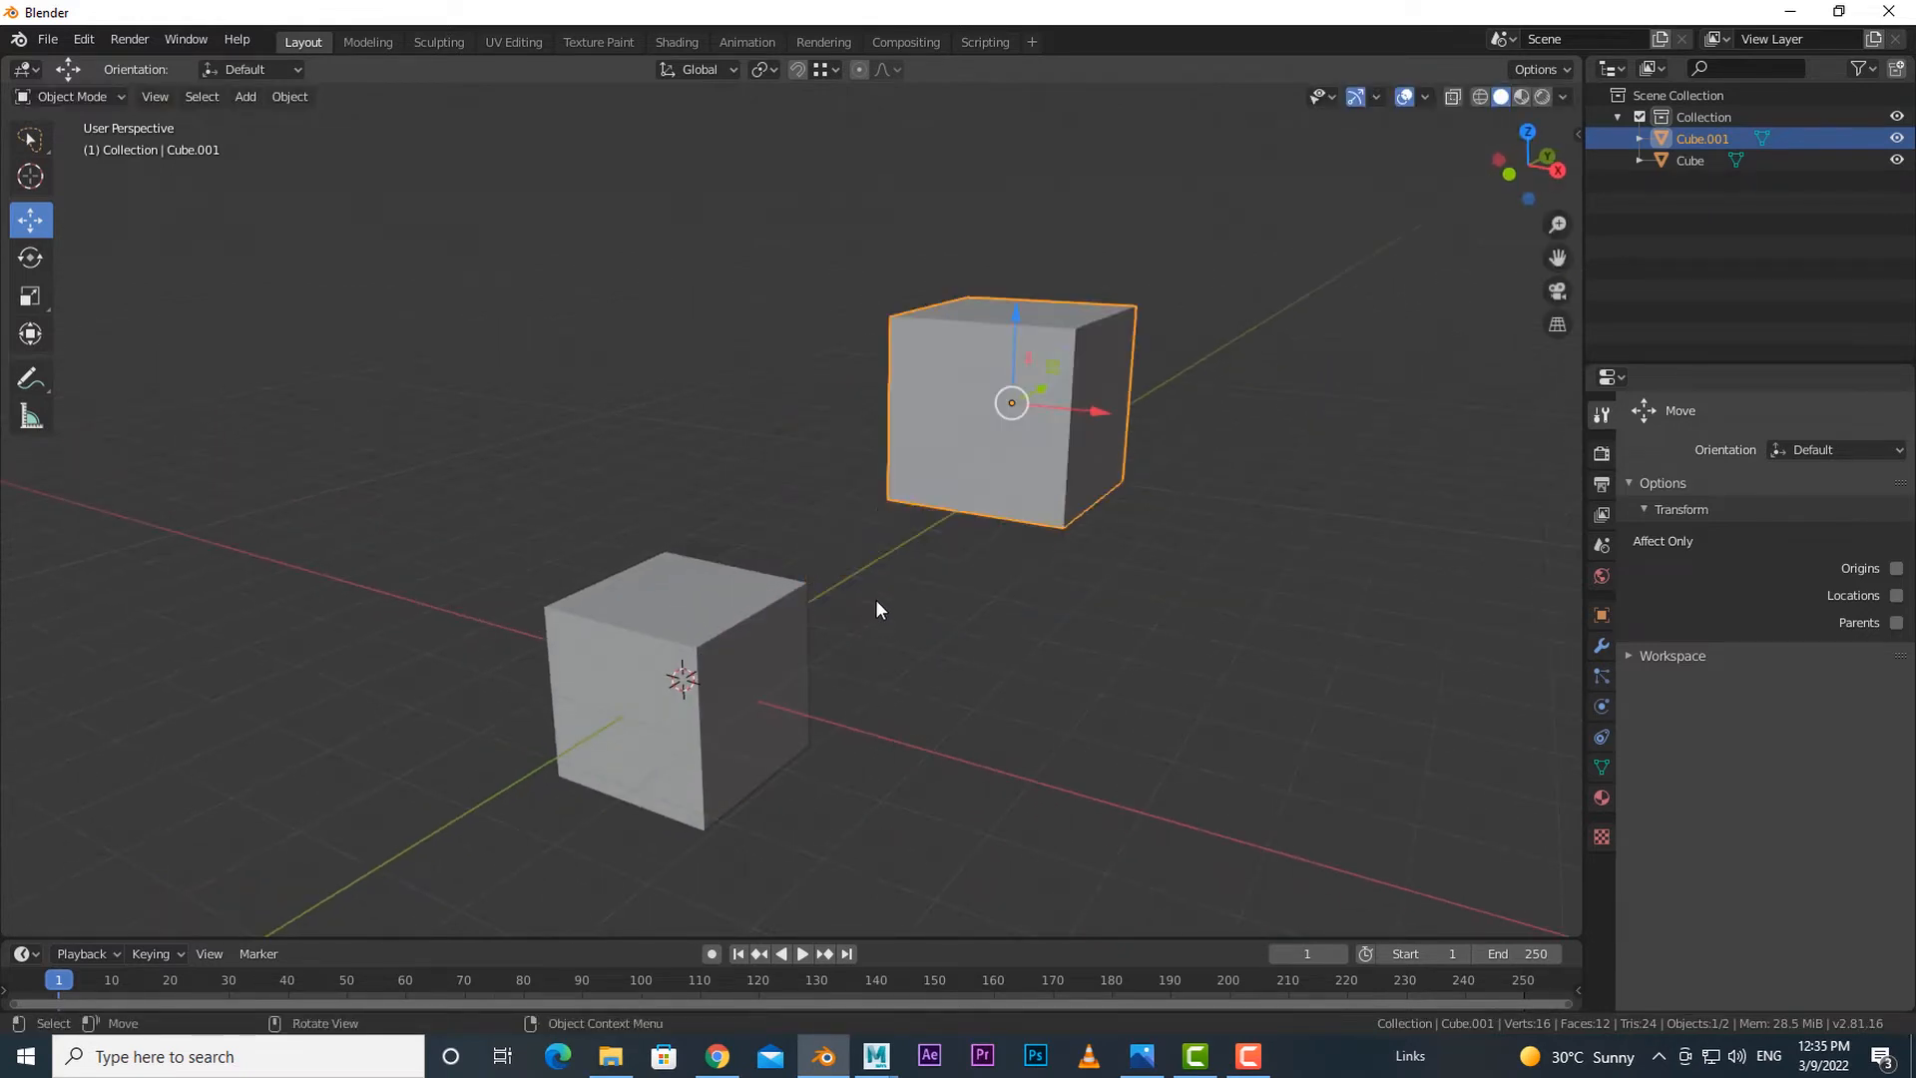
- Move the duplicate cube above the original and vertex-snap its lower front corner to the original's upper corner
mouse_move(912, 640)
middle_mouse_down()
mouse_move(889, 650)
mouse_move(915, 618)
middle_mouse_up()
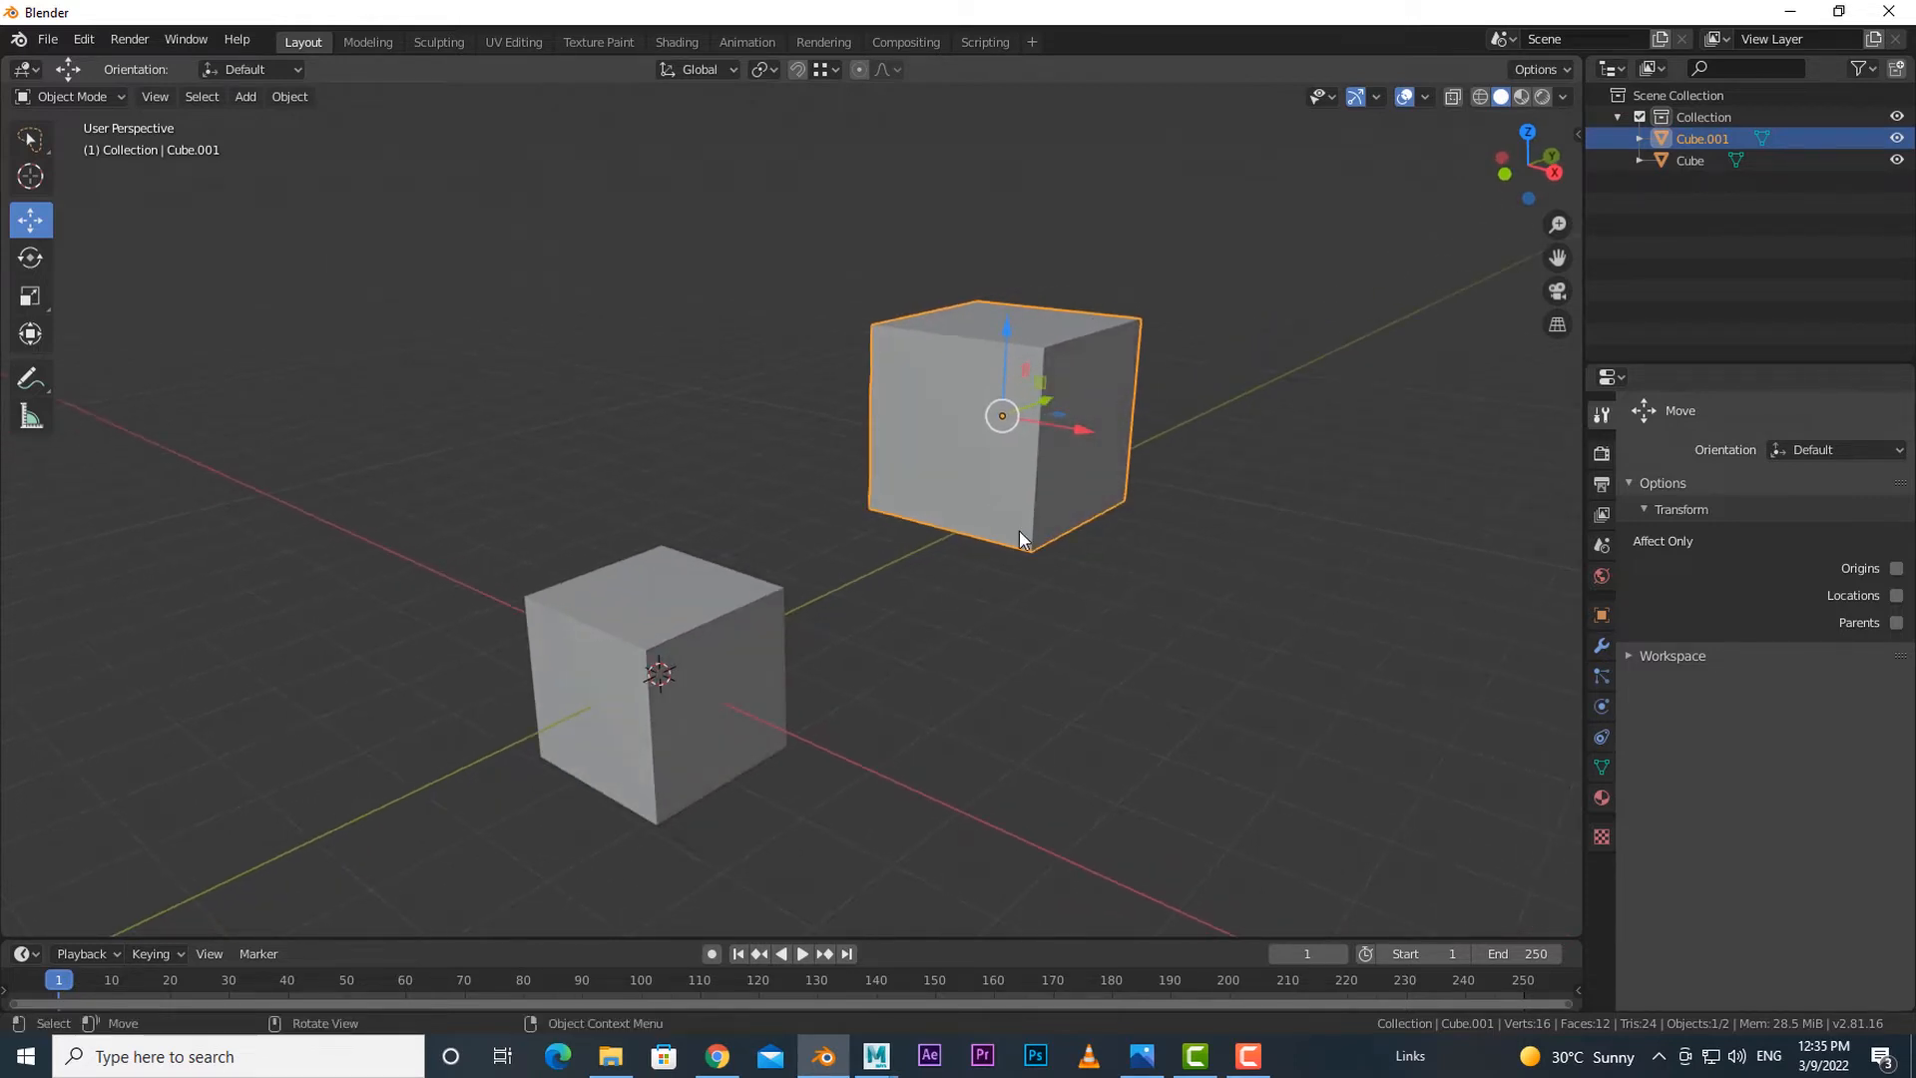
key("g")
left_click(819, 542)
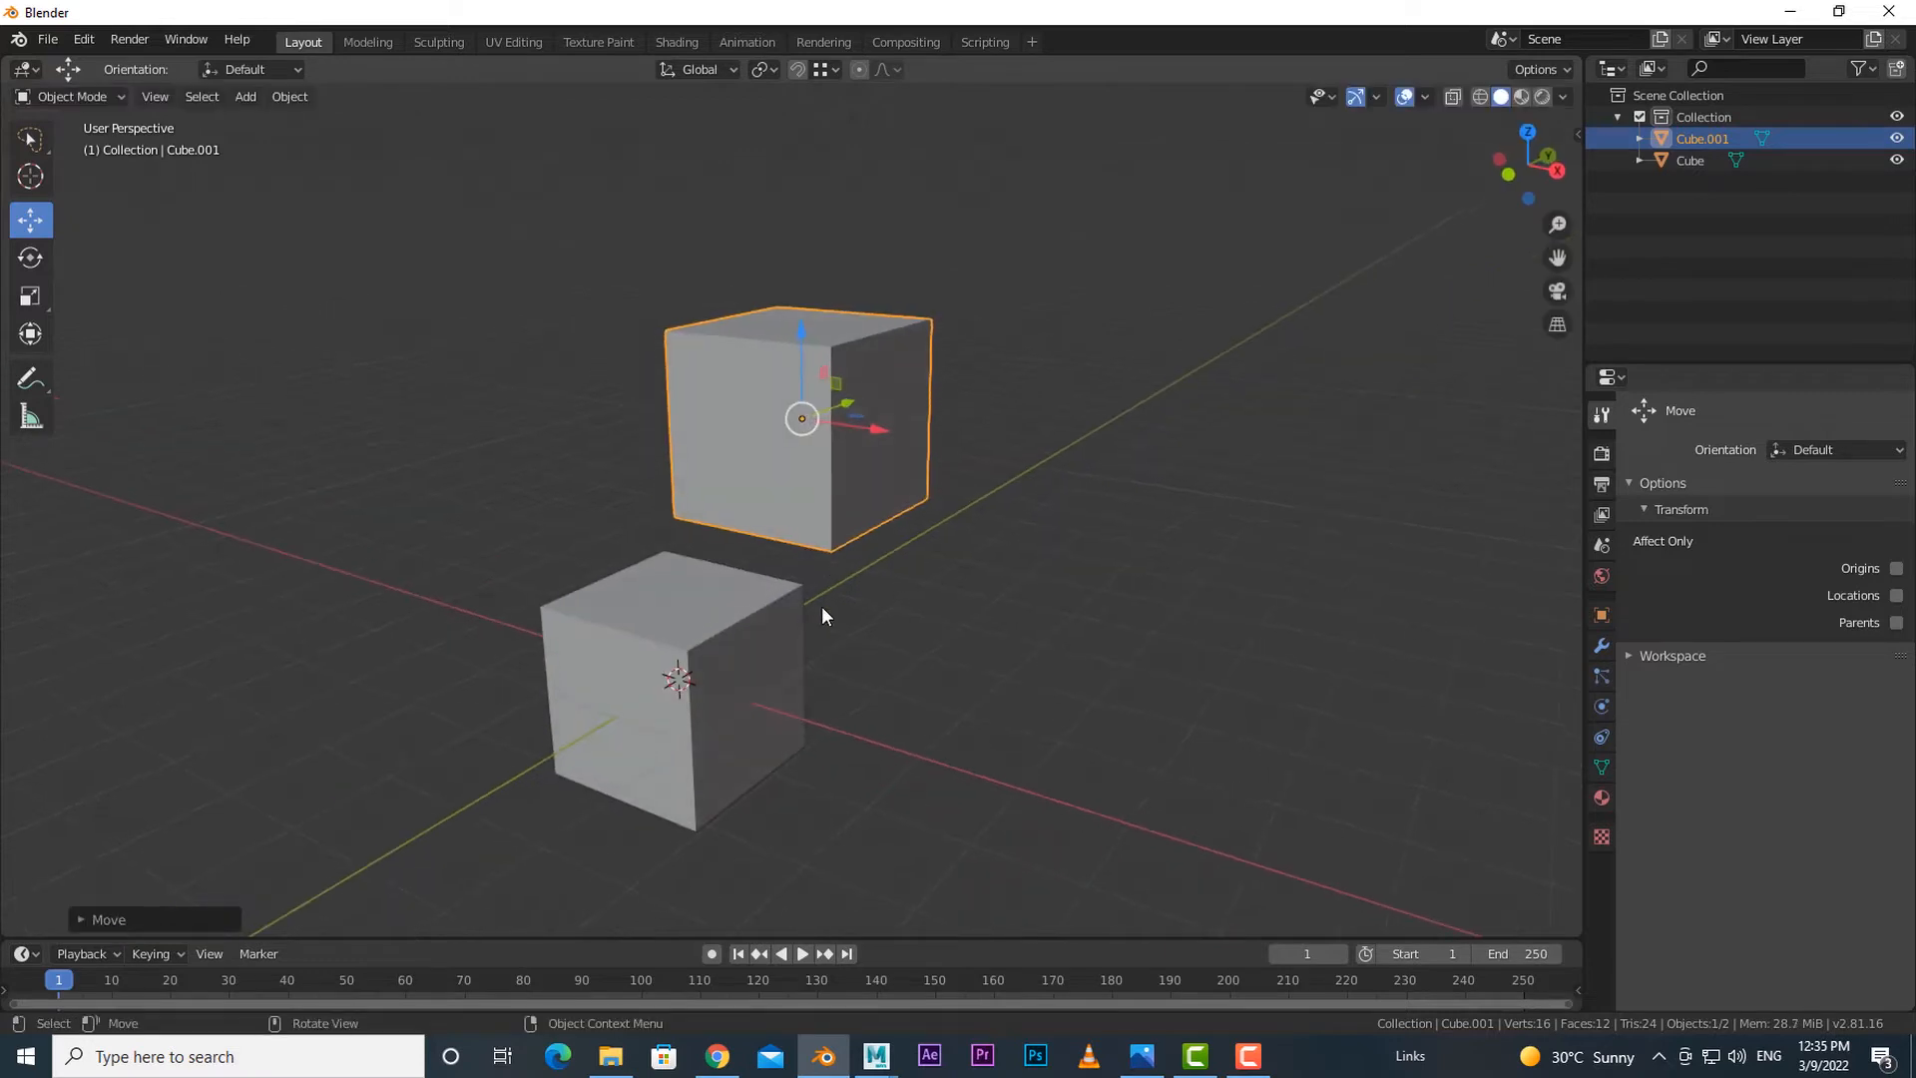
key("g")
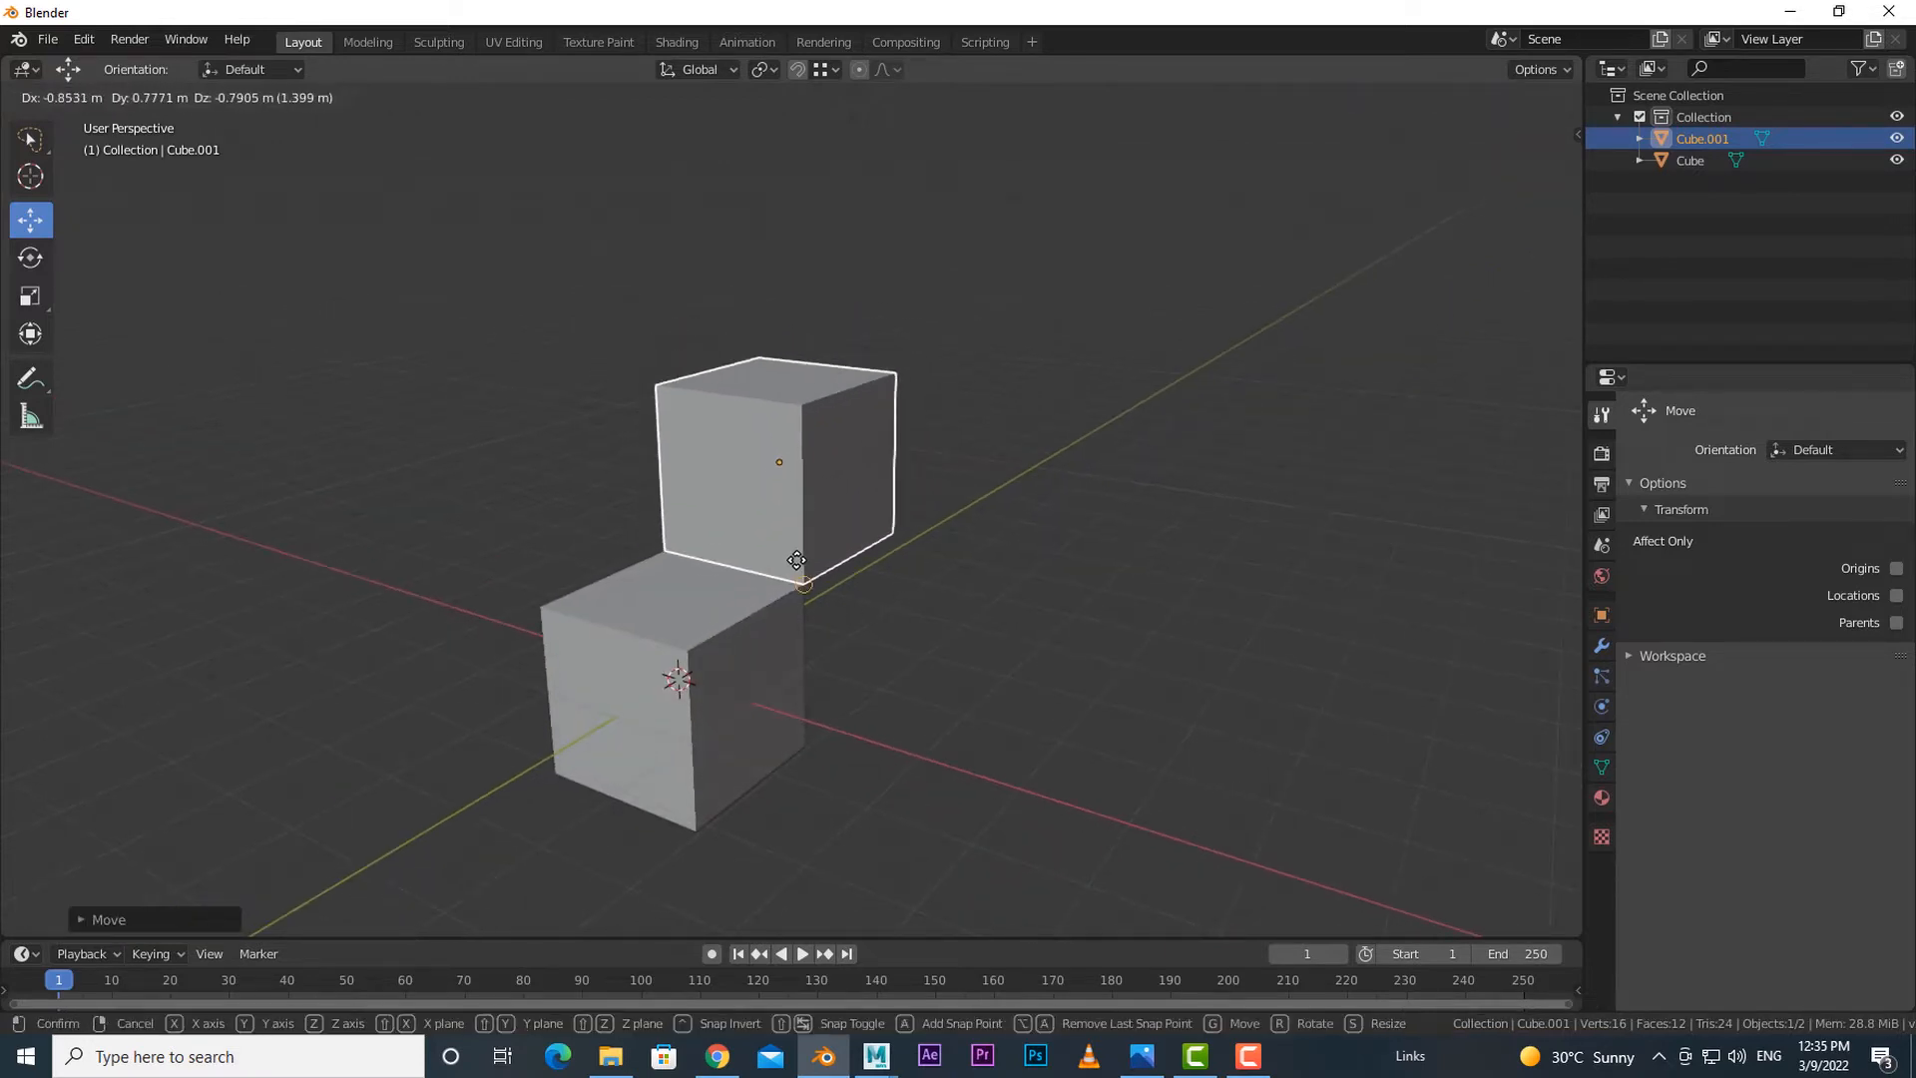
left_click(798, 580)
middle_click_drag(916, 651, 762, 640)
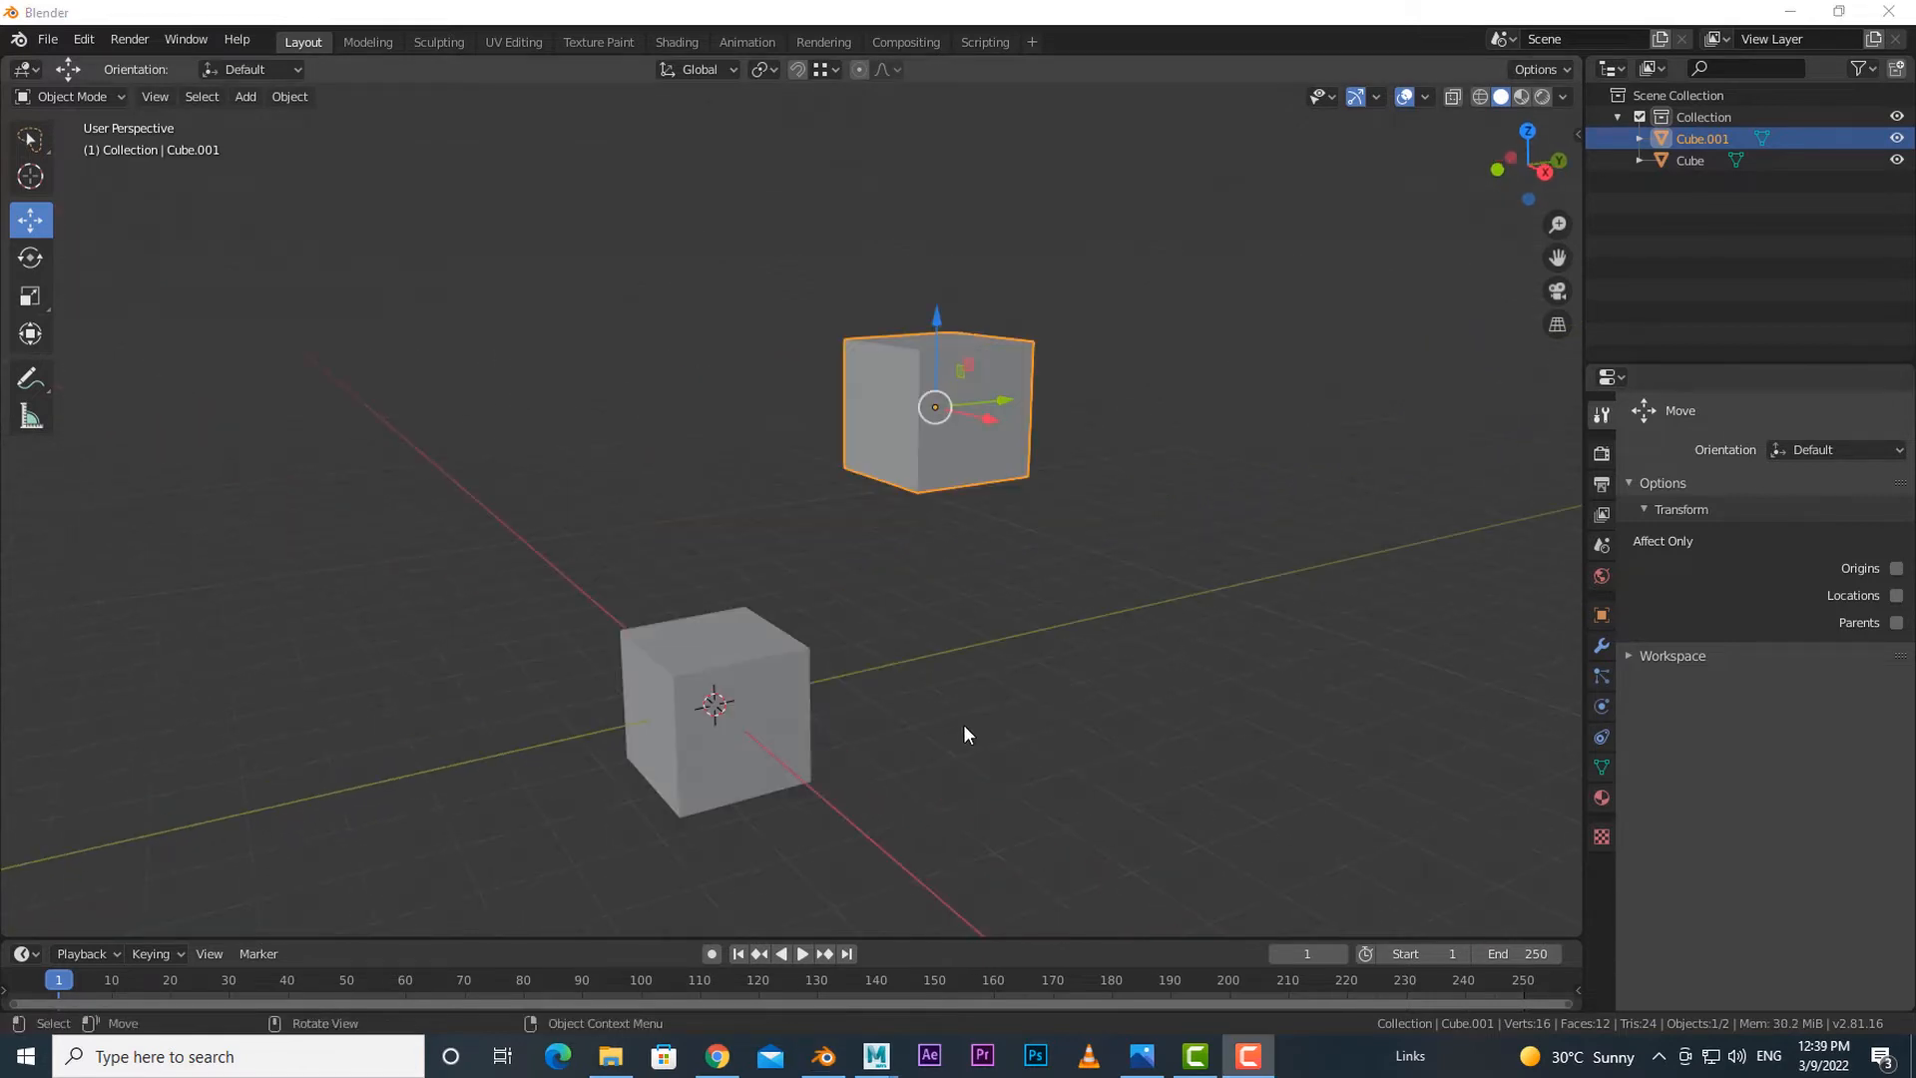
- Make snapping affect Scale in addition to Move, with Vertex as the snap target
middle_click_drag(972, 684, 868, 674)
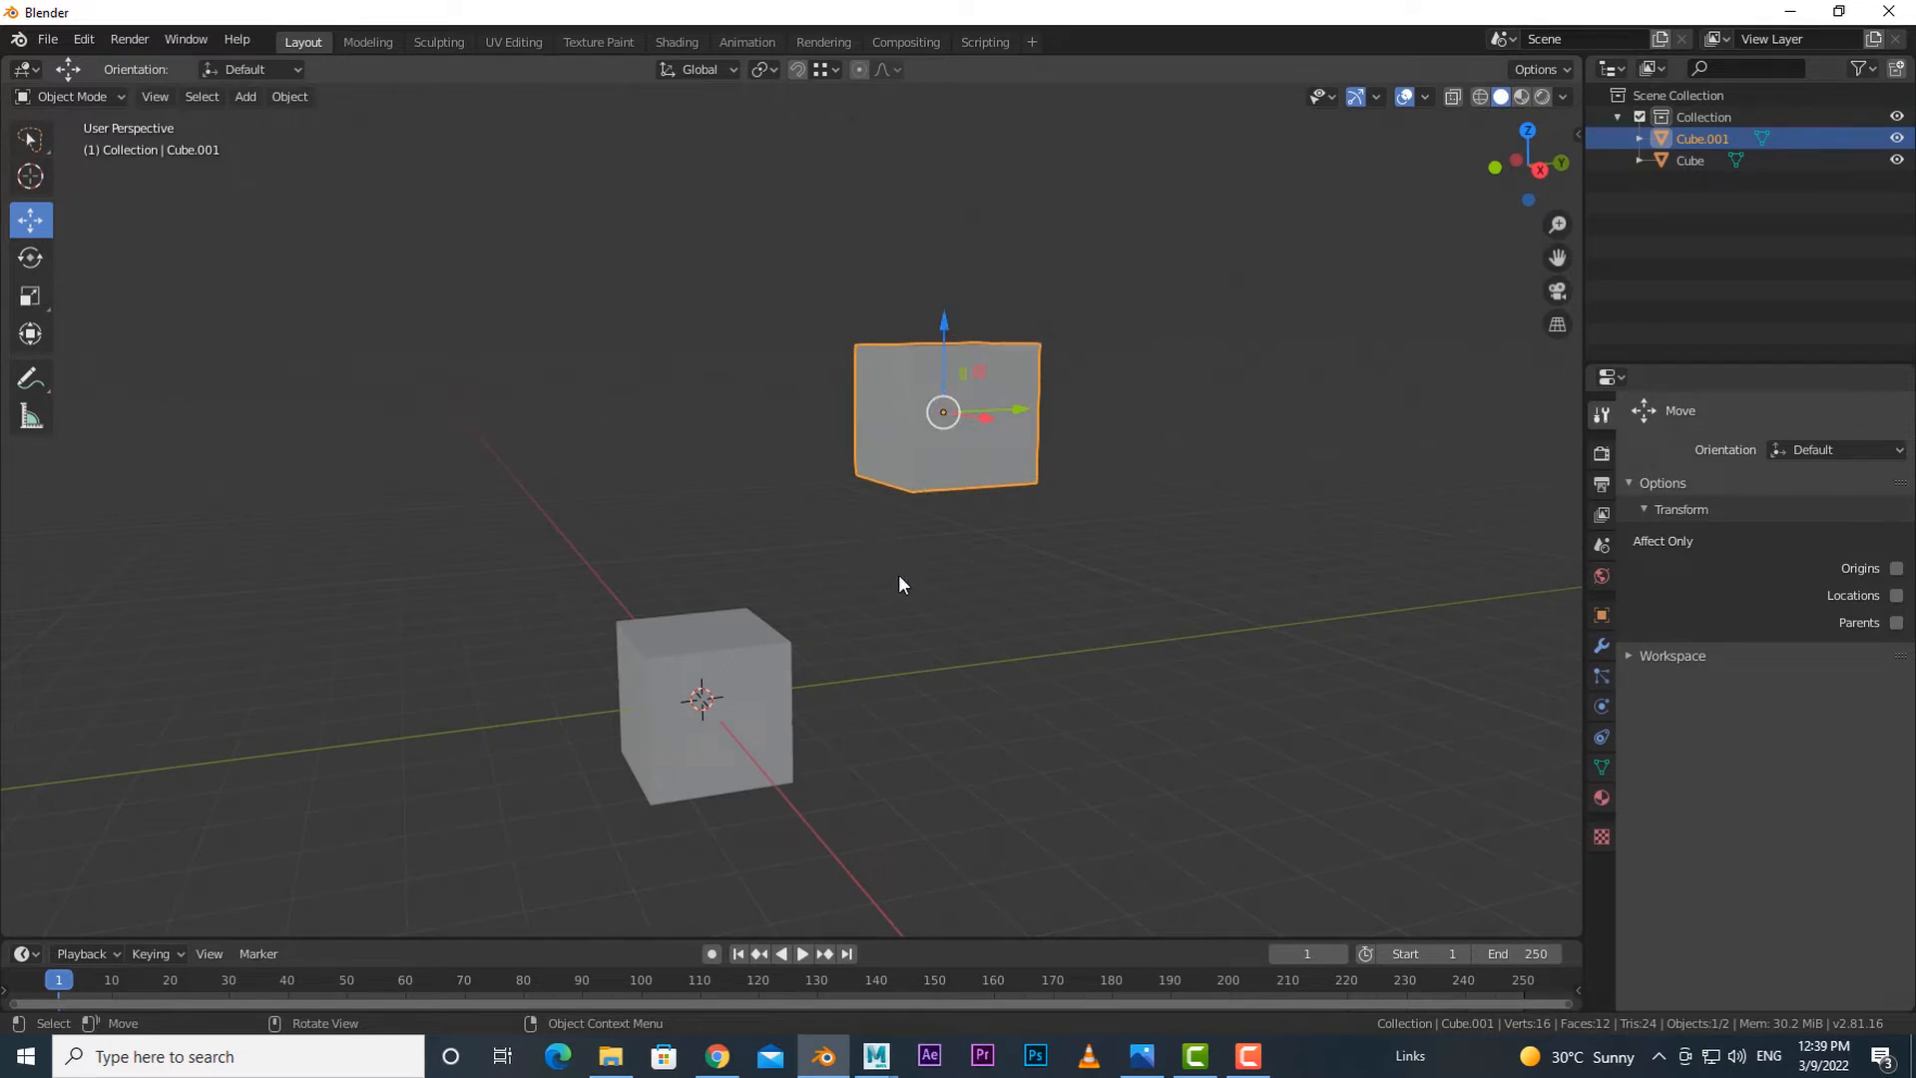
mouse_move(898, 586)
middle_mouse_down()
mouse_move(799, 518)
mouse_move(919, 482)
mouse_move(879, 597)
middle_mouse_up()
middle_click_drag(710, 626, 701, 623)
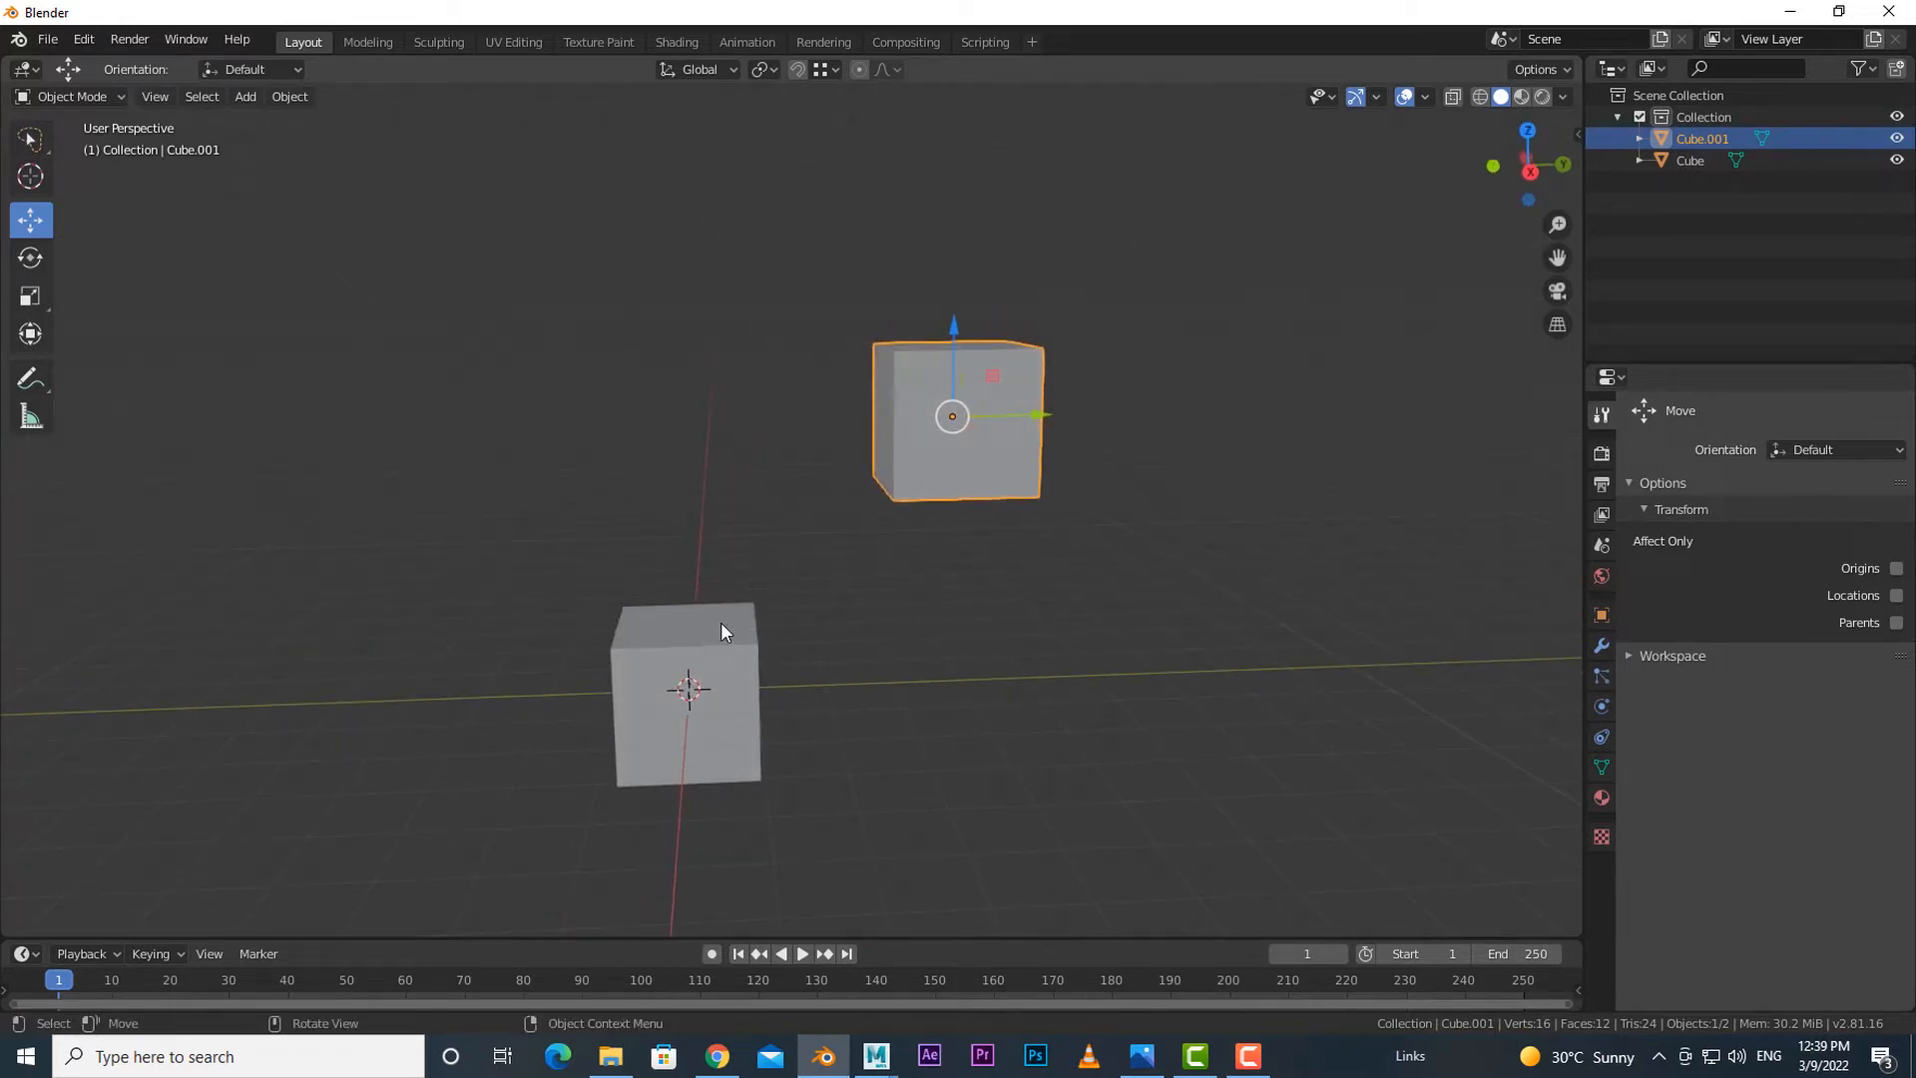
middle_click_drag(721, 623, 805, 270)
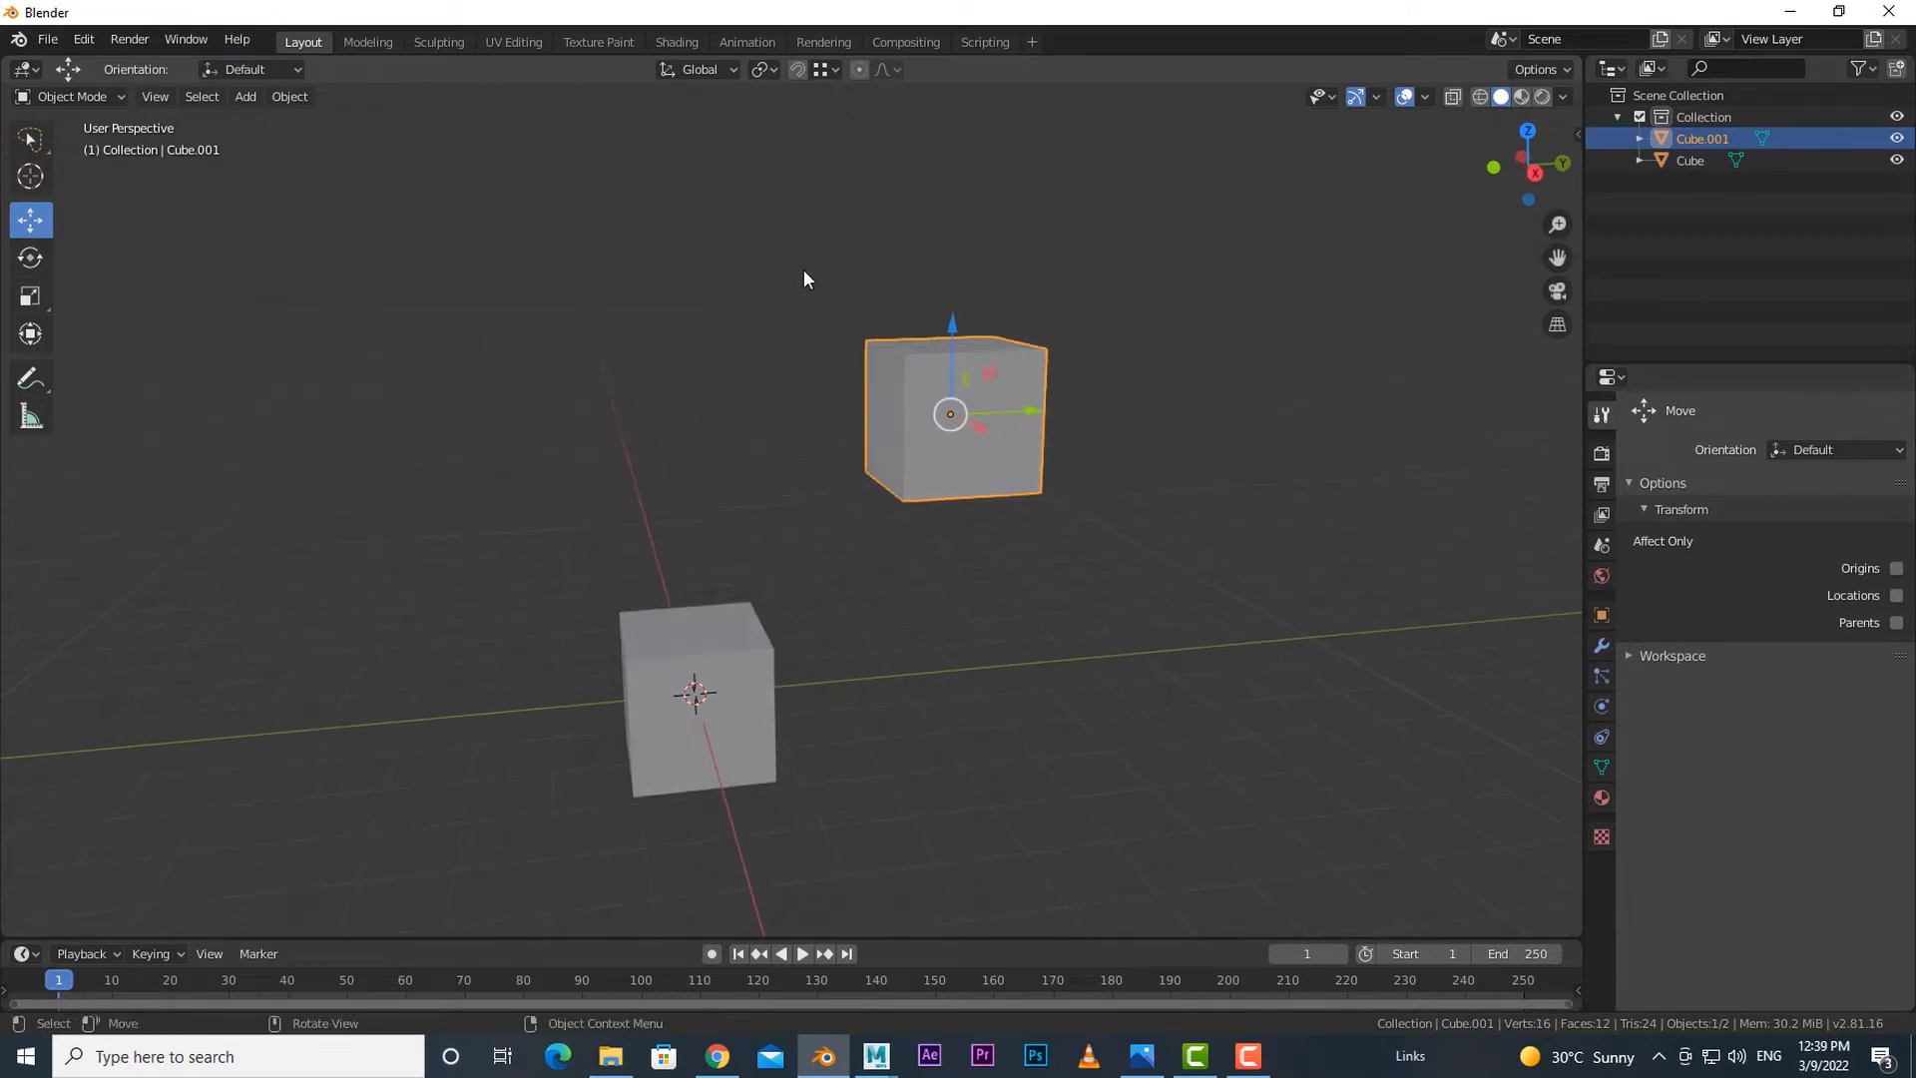
middle_click_drag(795, 377, 860, 214)
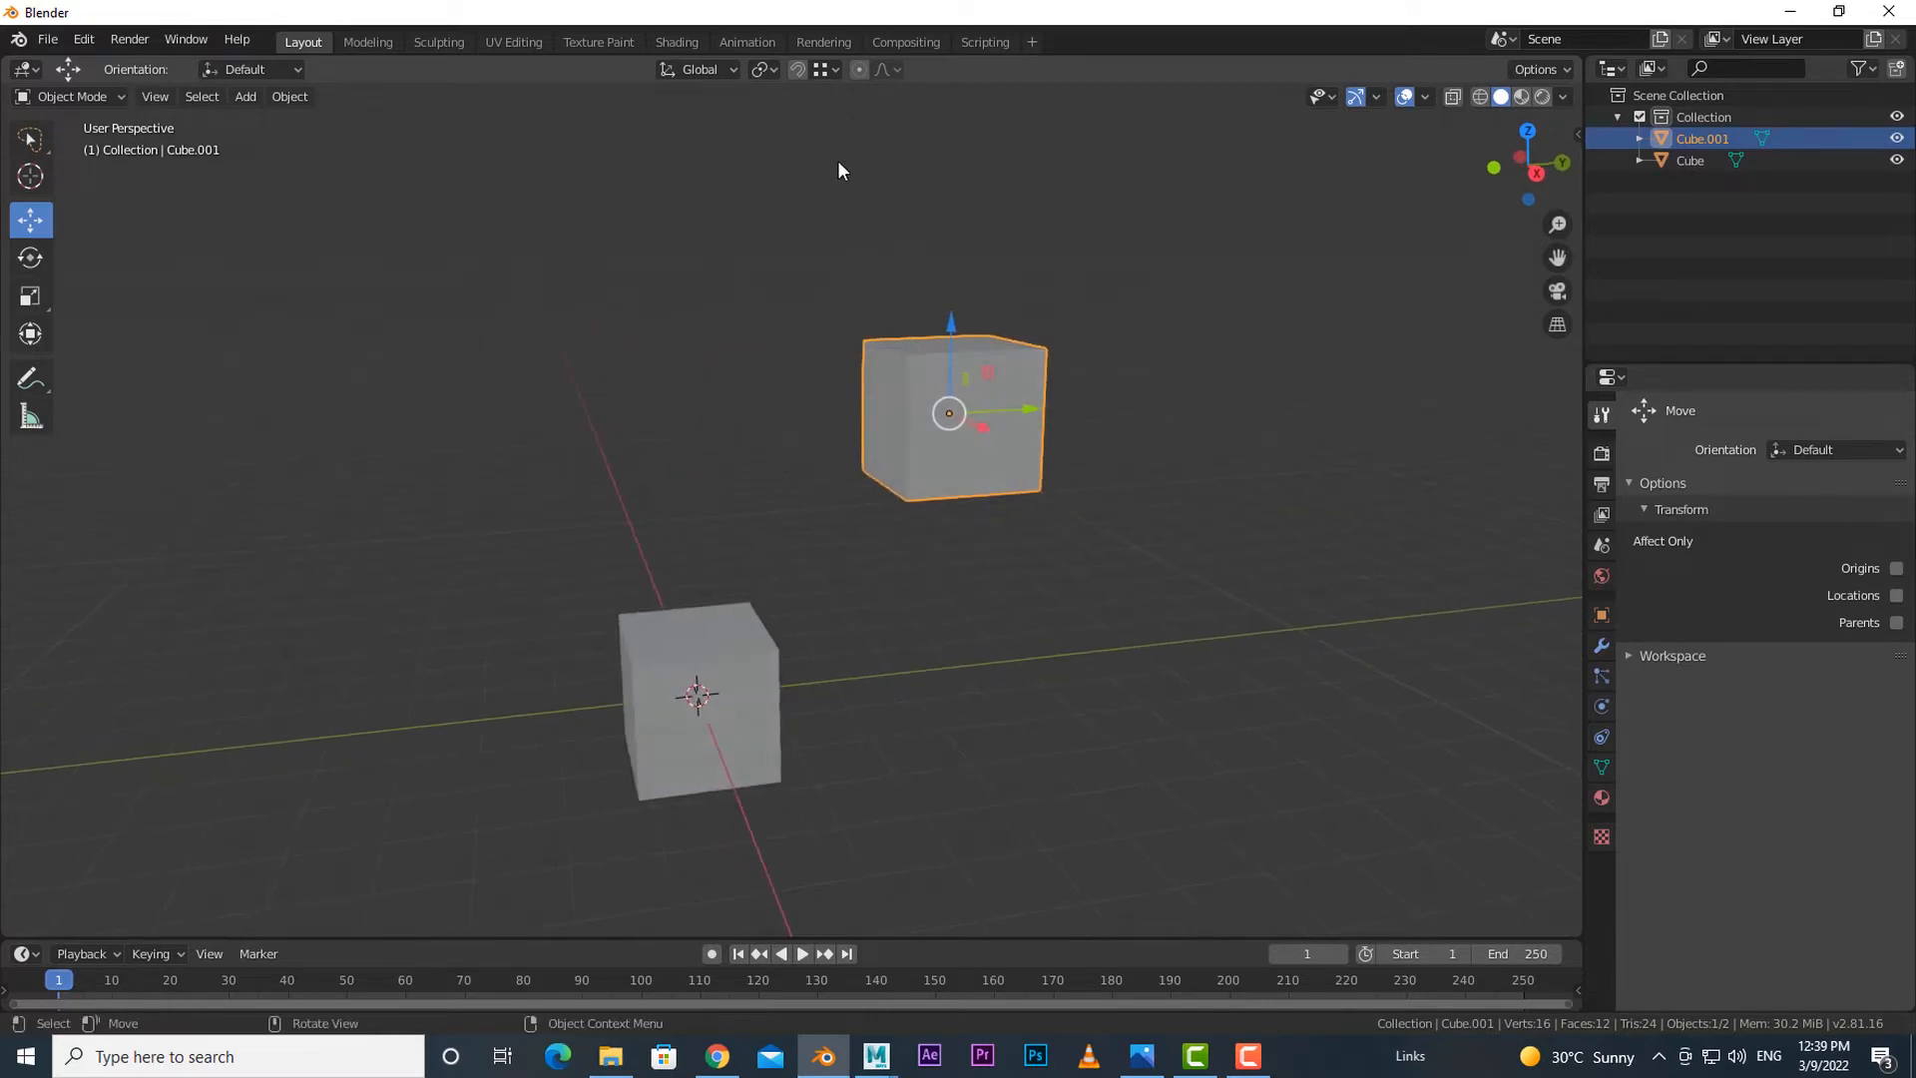
left_click(833, 69)
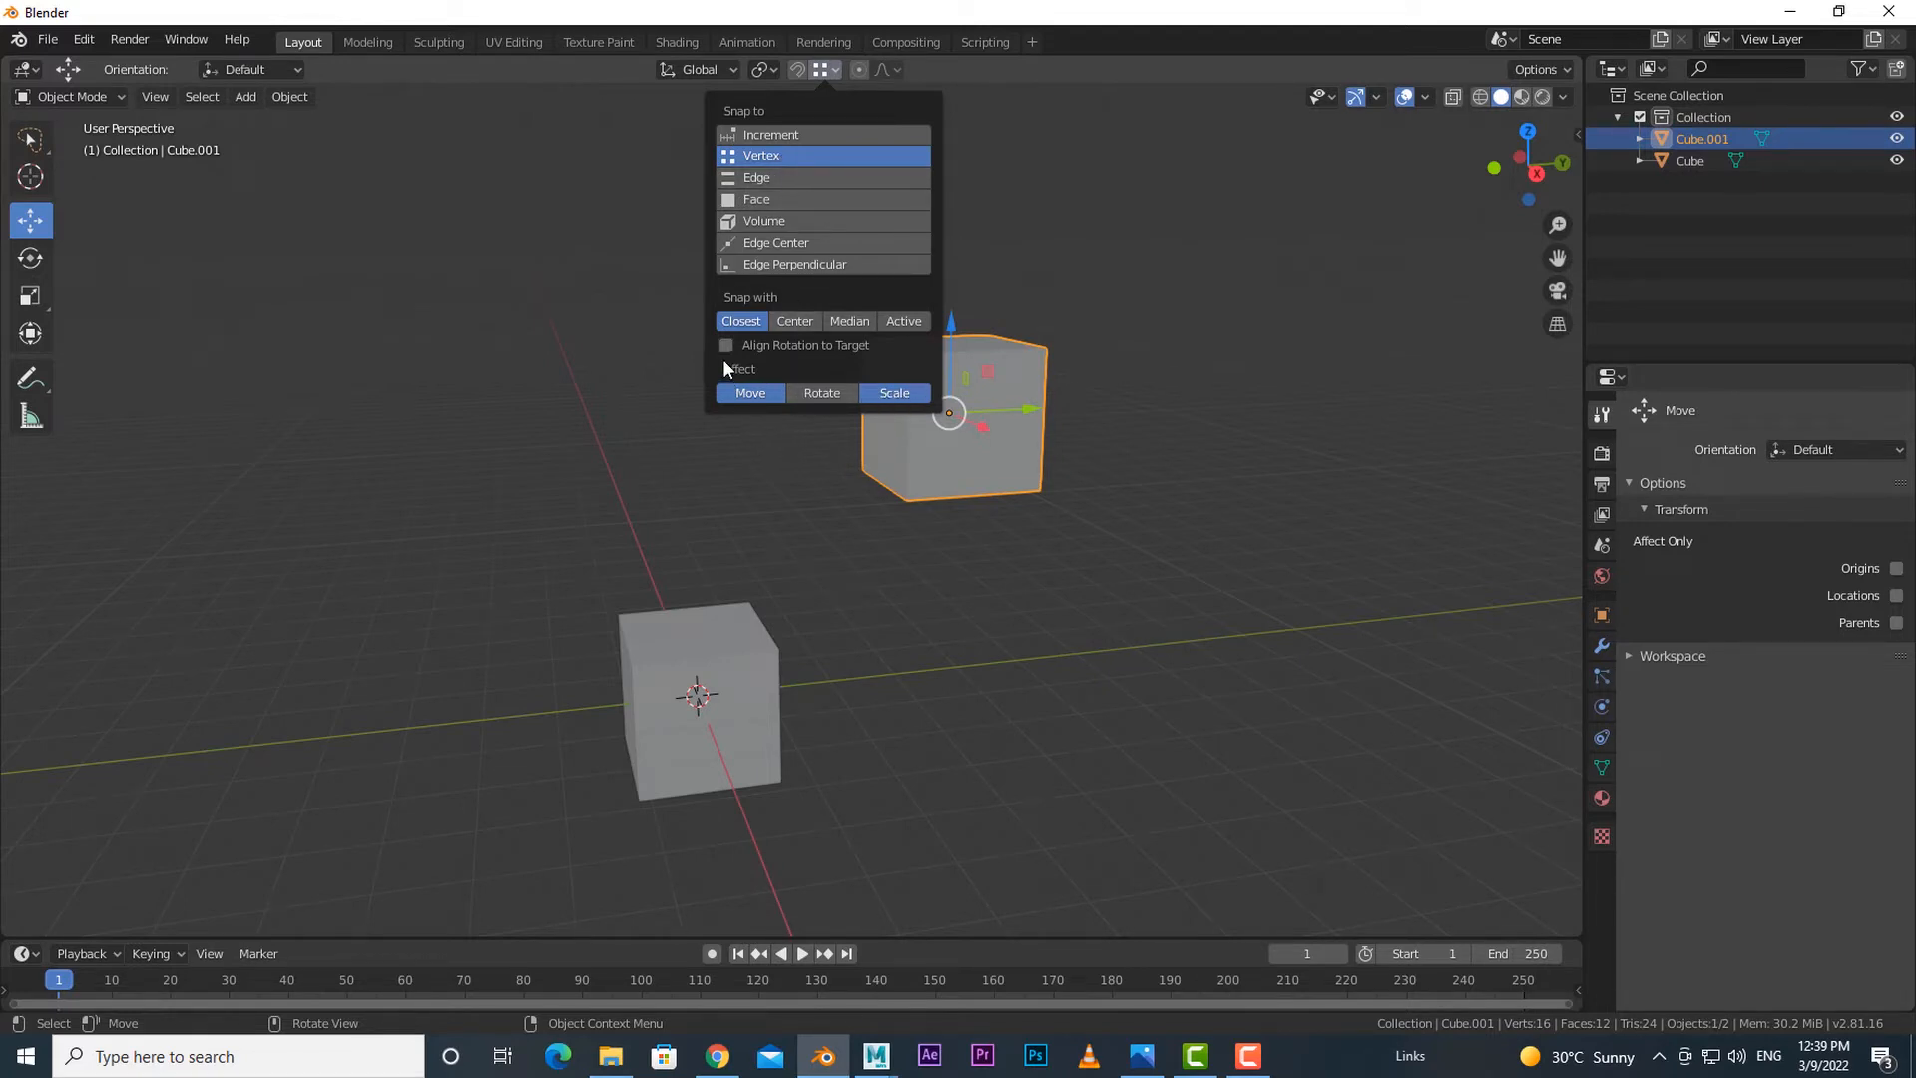
left_click(894, 395)
- Scale the duplicate cube along global Z by about 2.89, snapping to the original cube's upper rear corner
middle_click_drag(882, 530, 822, 483)
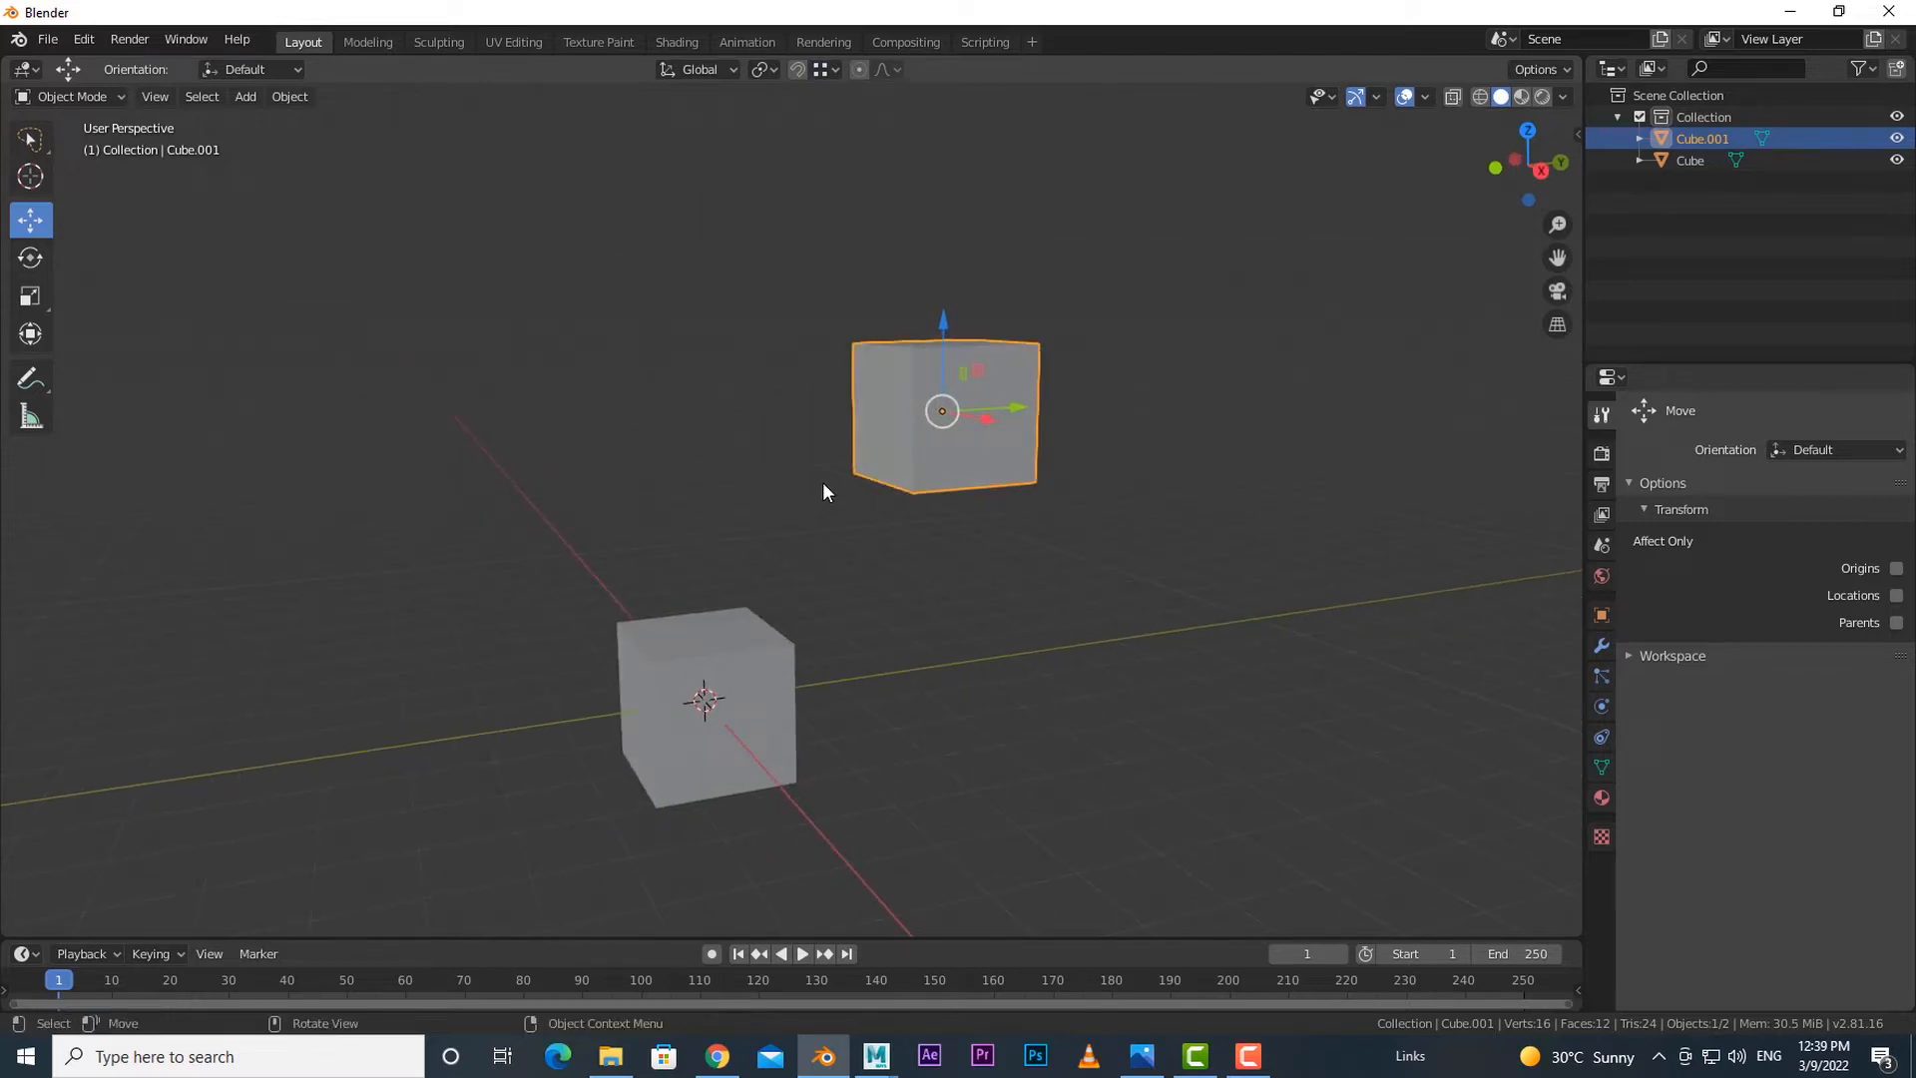
key("s")
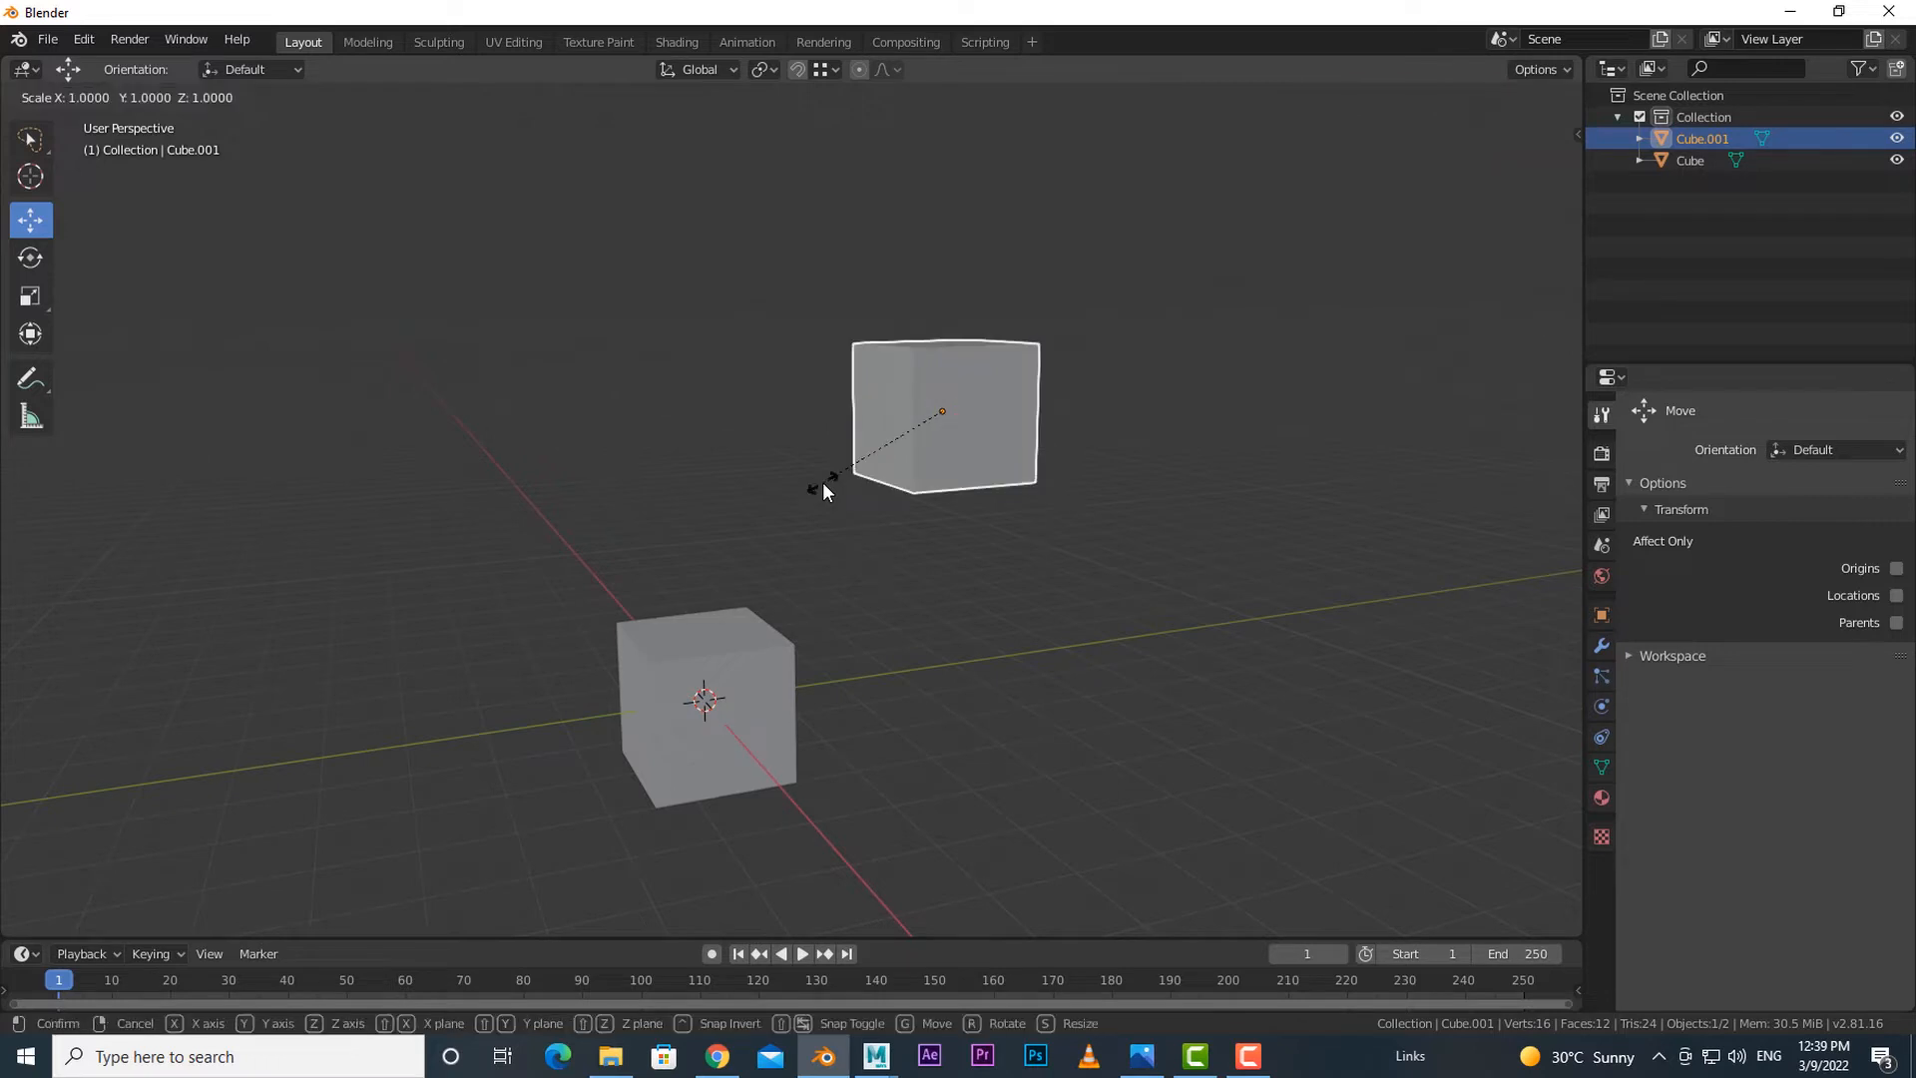
key("z")
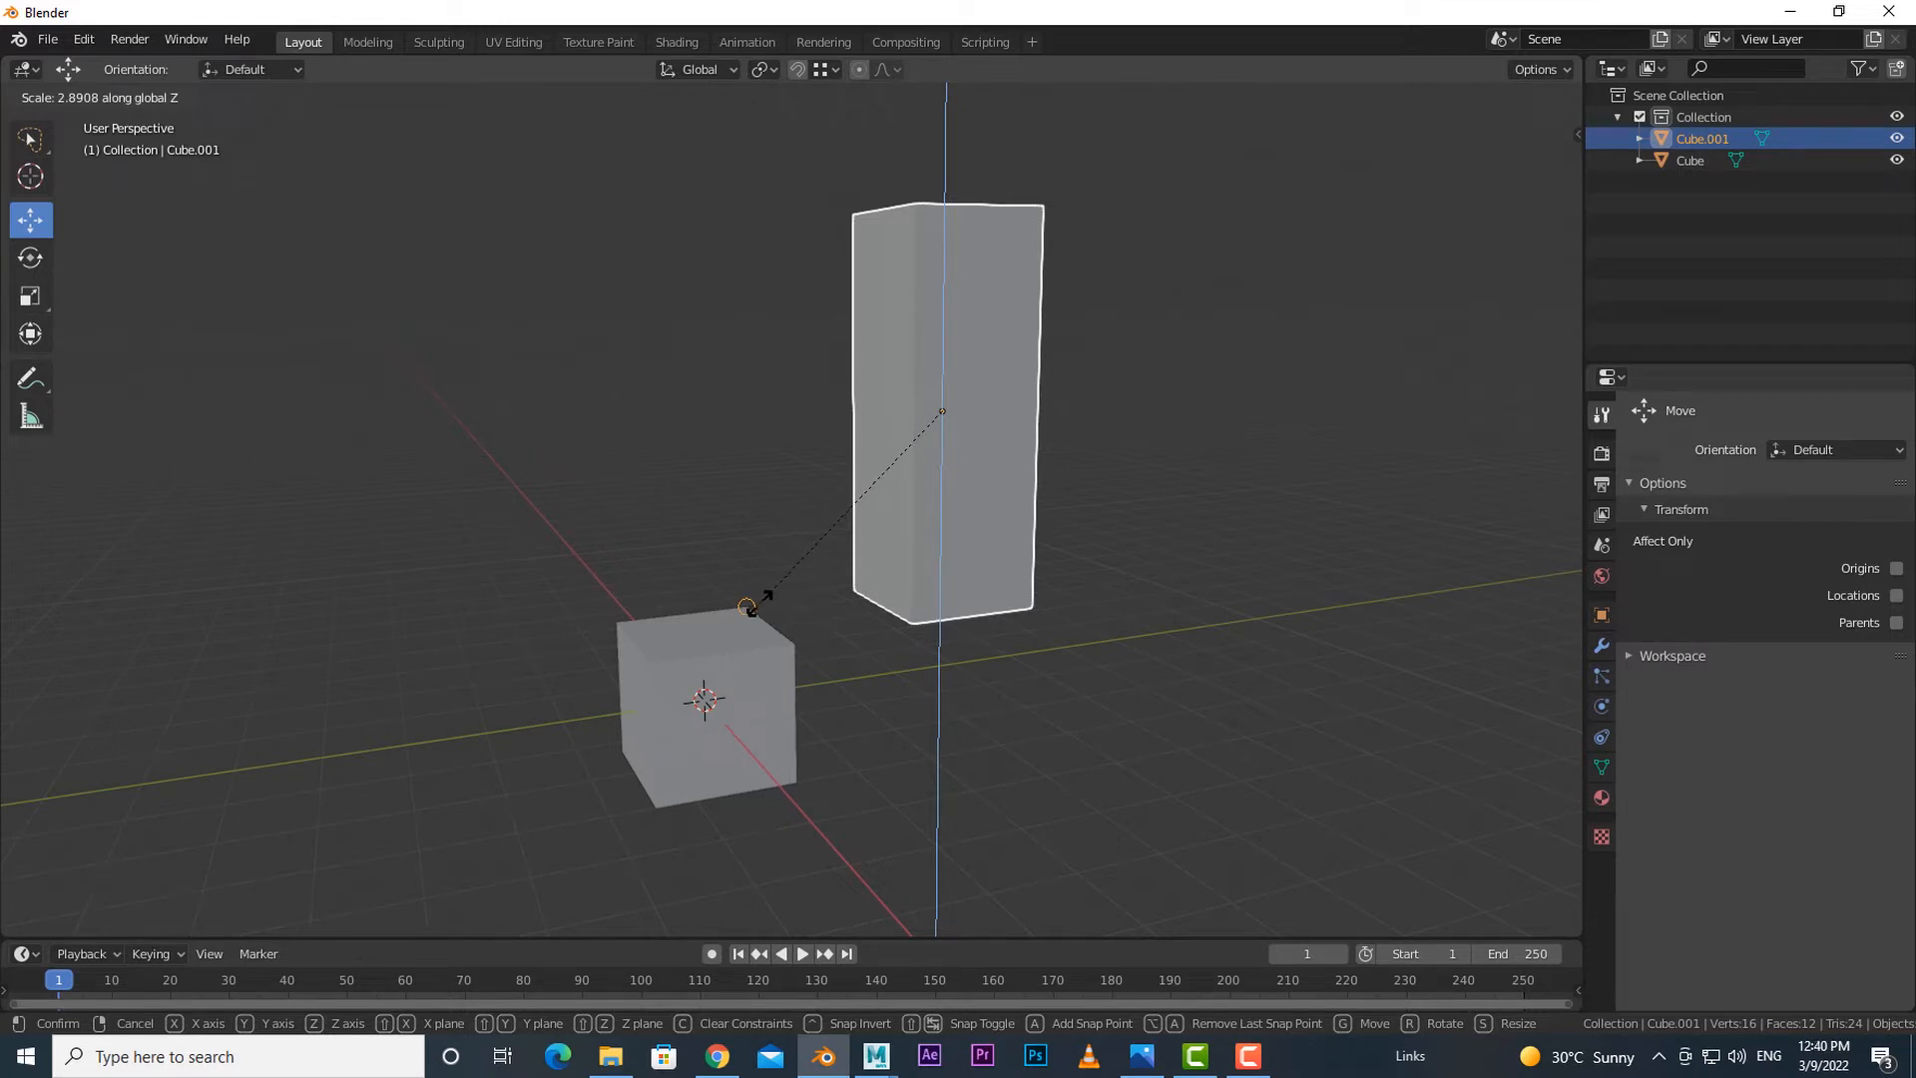
left_click(748, 607)
middle_click_drag(1086, 685, 973, 684)
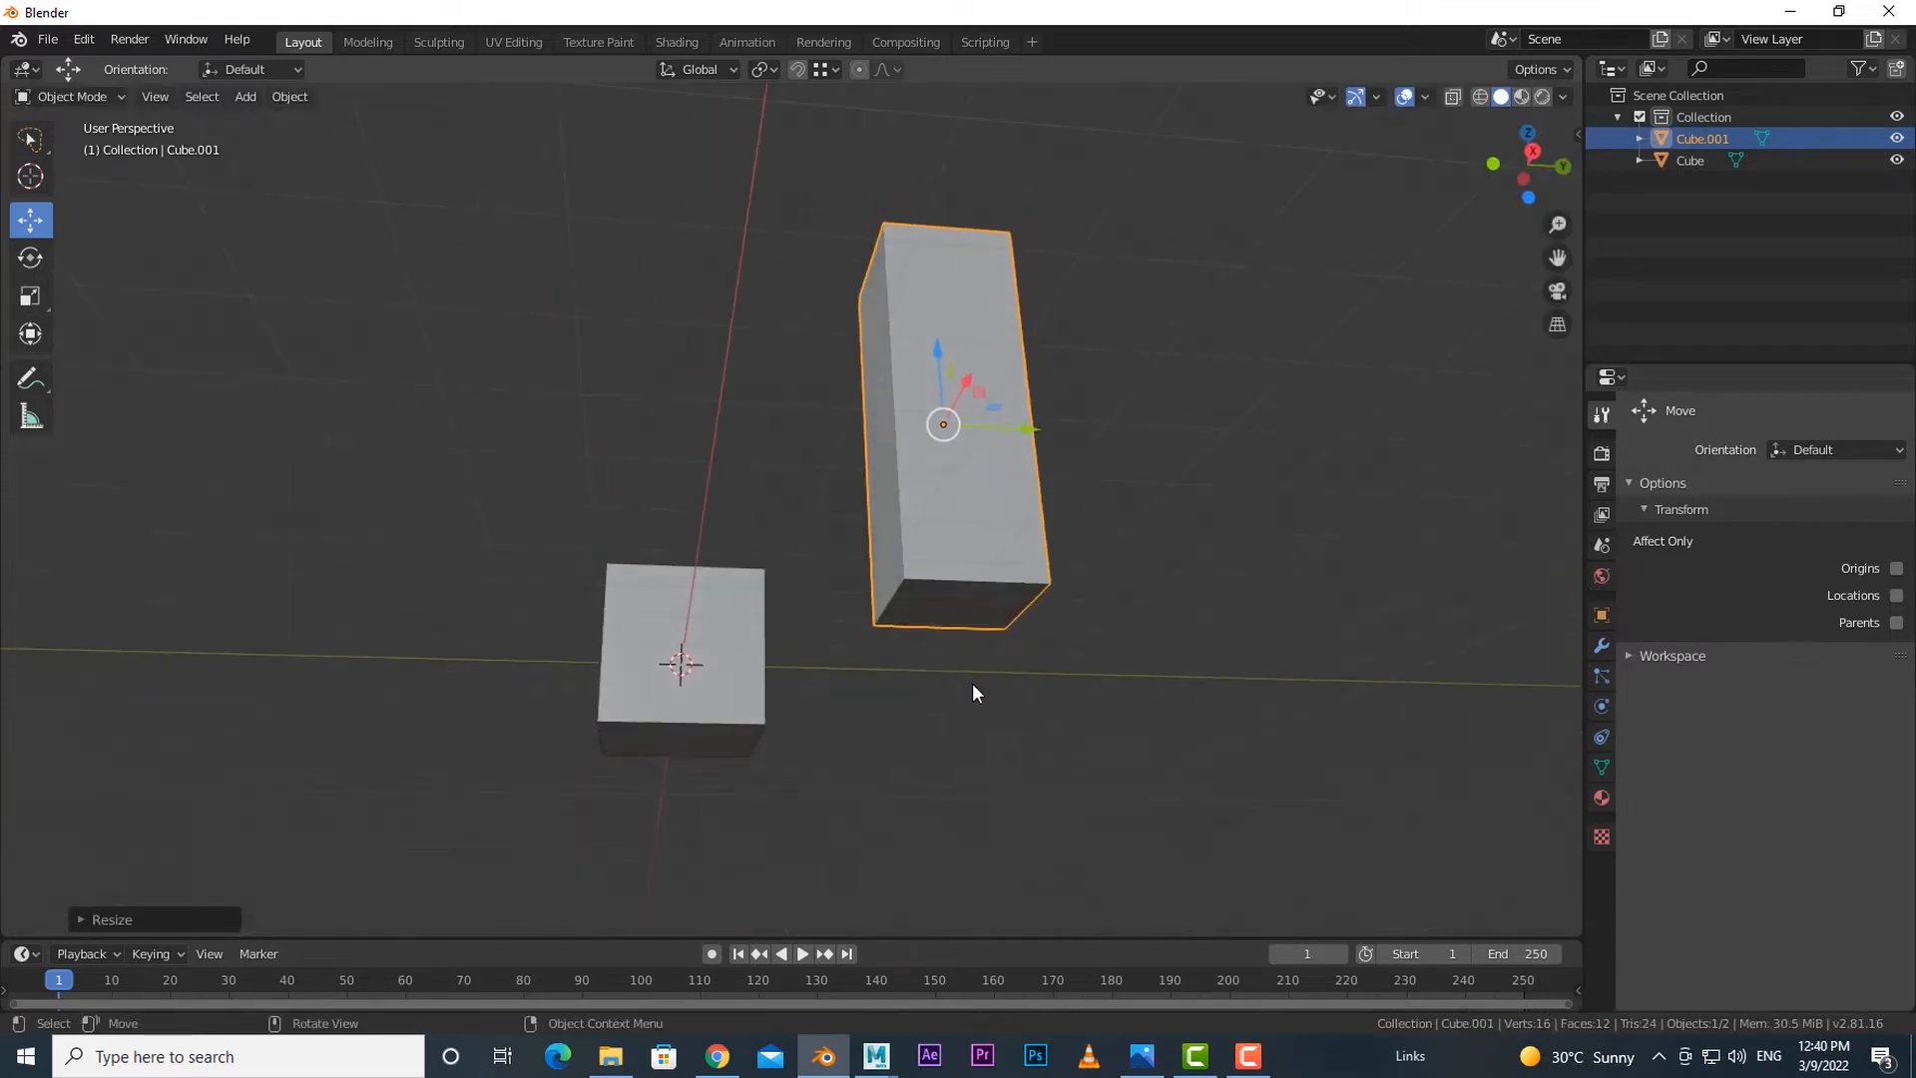
left_click_drag(1024, 422, 918, 479)
middle_click_drag(918, 489, 870, 449)
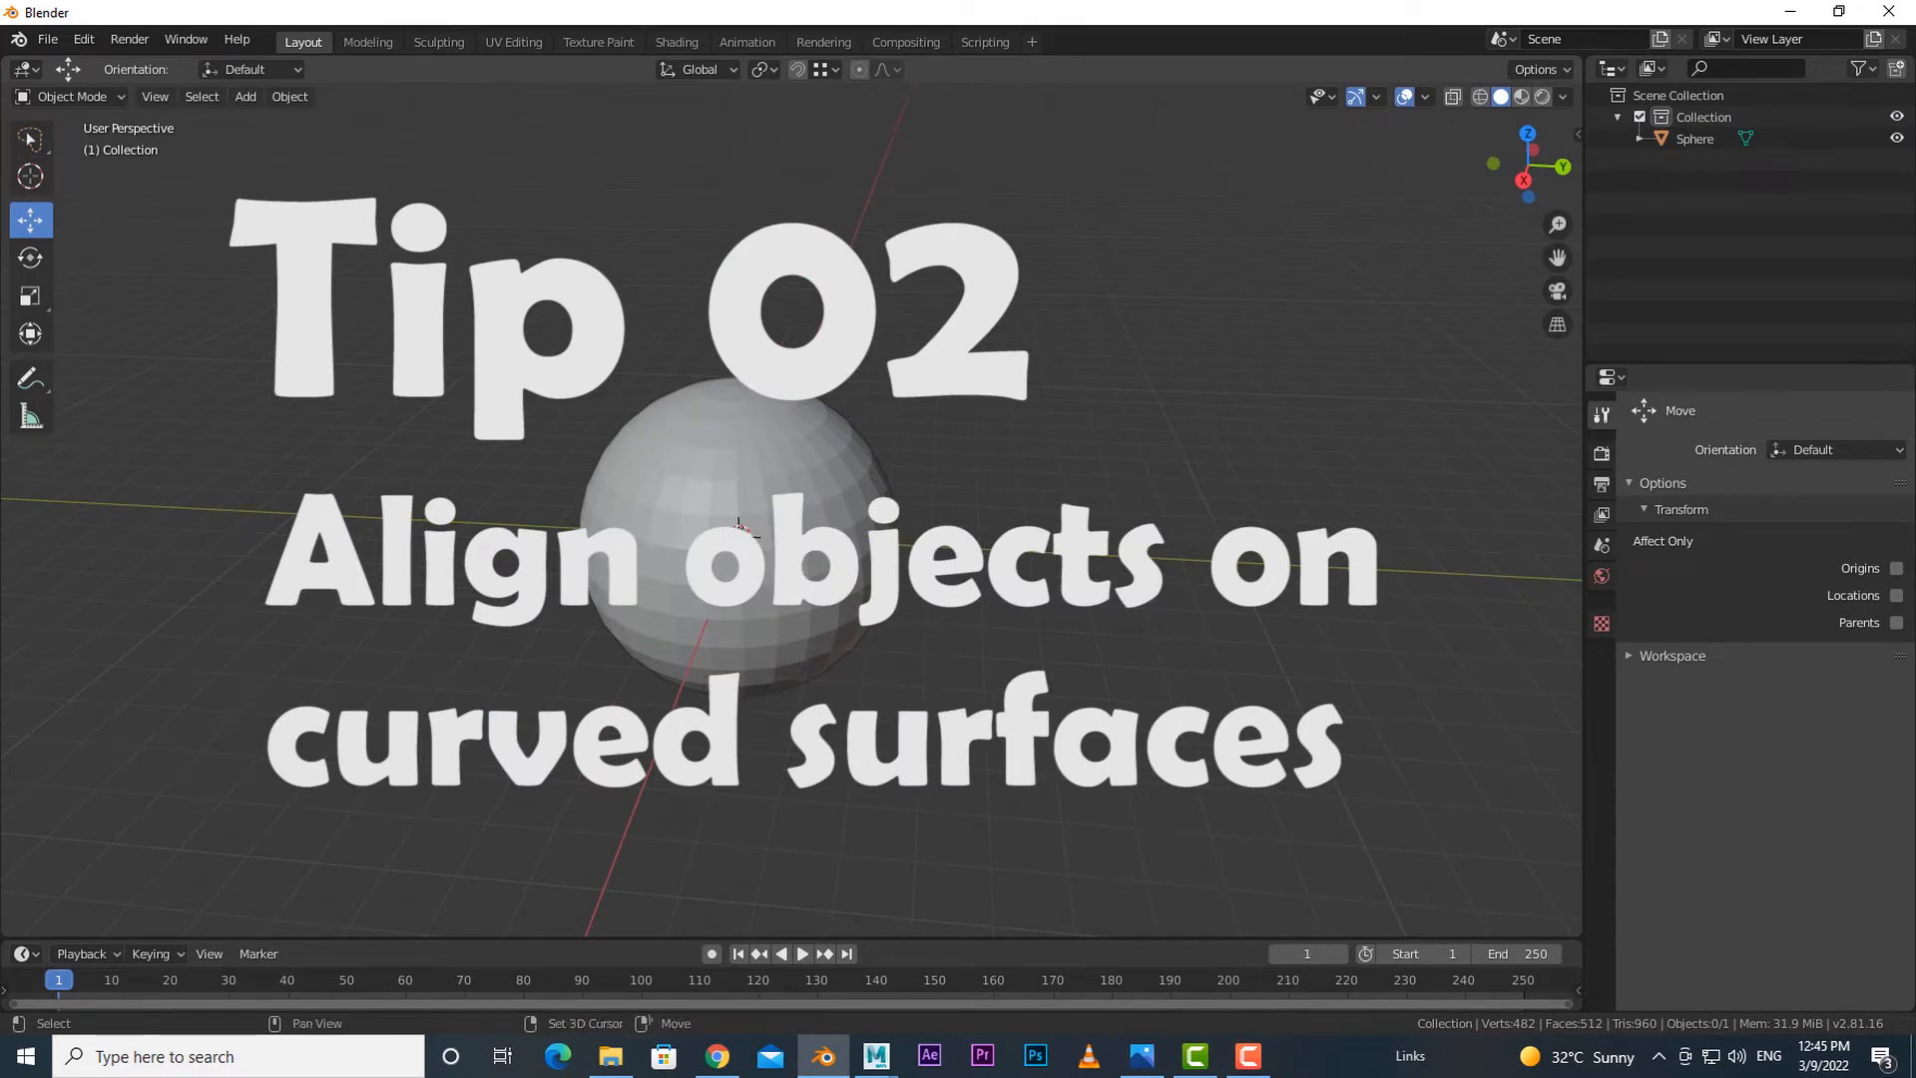
- Add a torus mesh beside the sphere along the Y axis and scale it down to a small ring
key("shift+a")
mouse_move(988, 568)
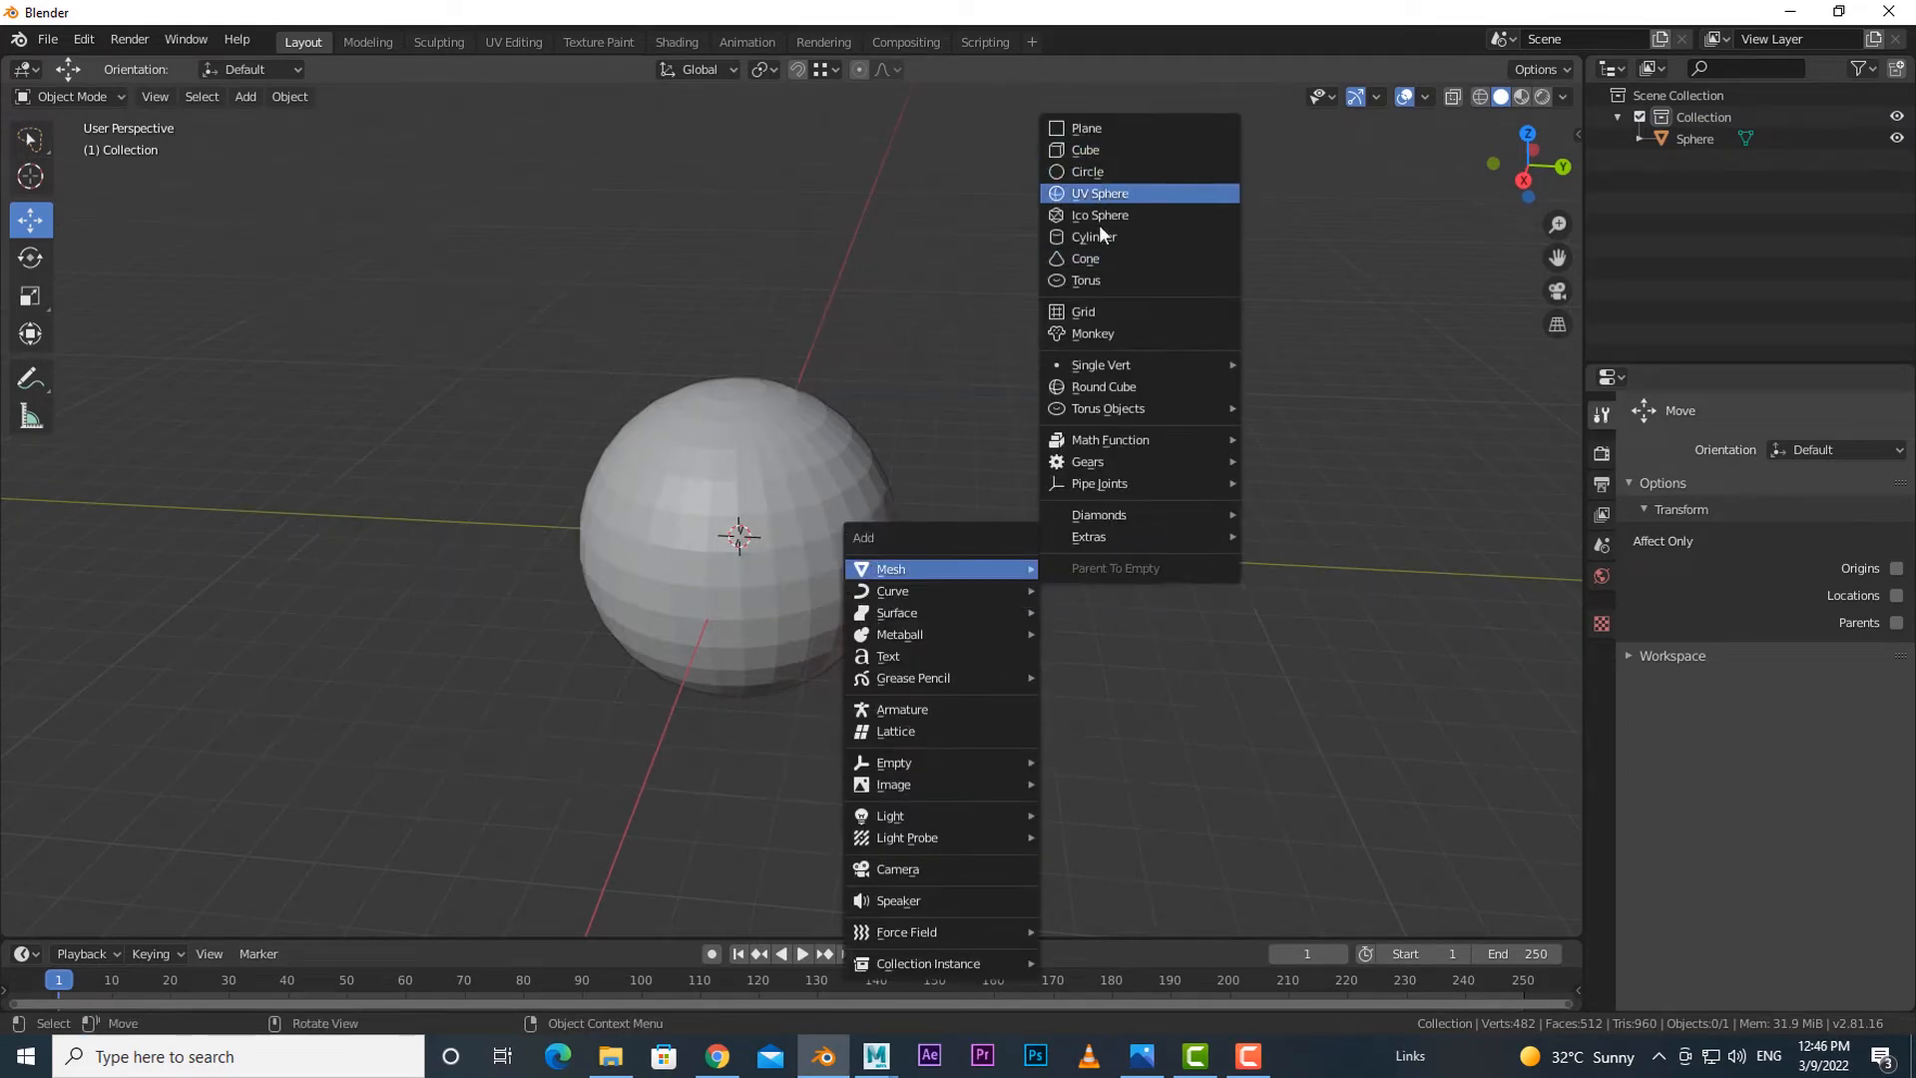
left_click(1098, 279)
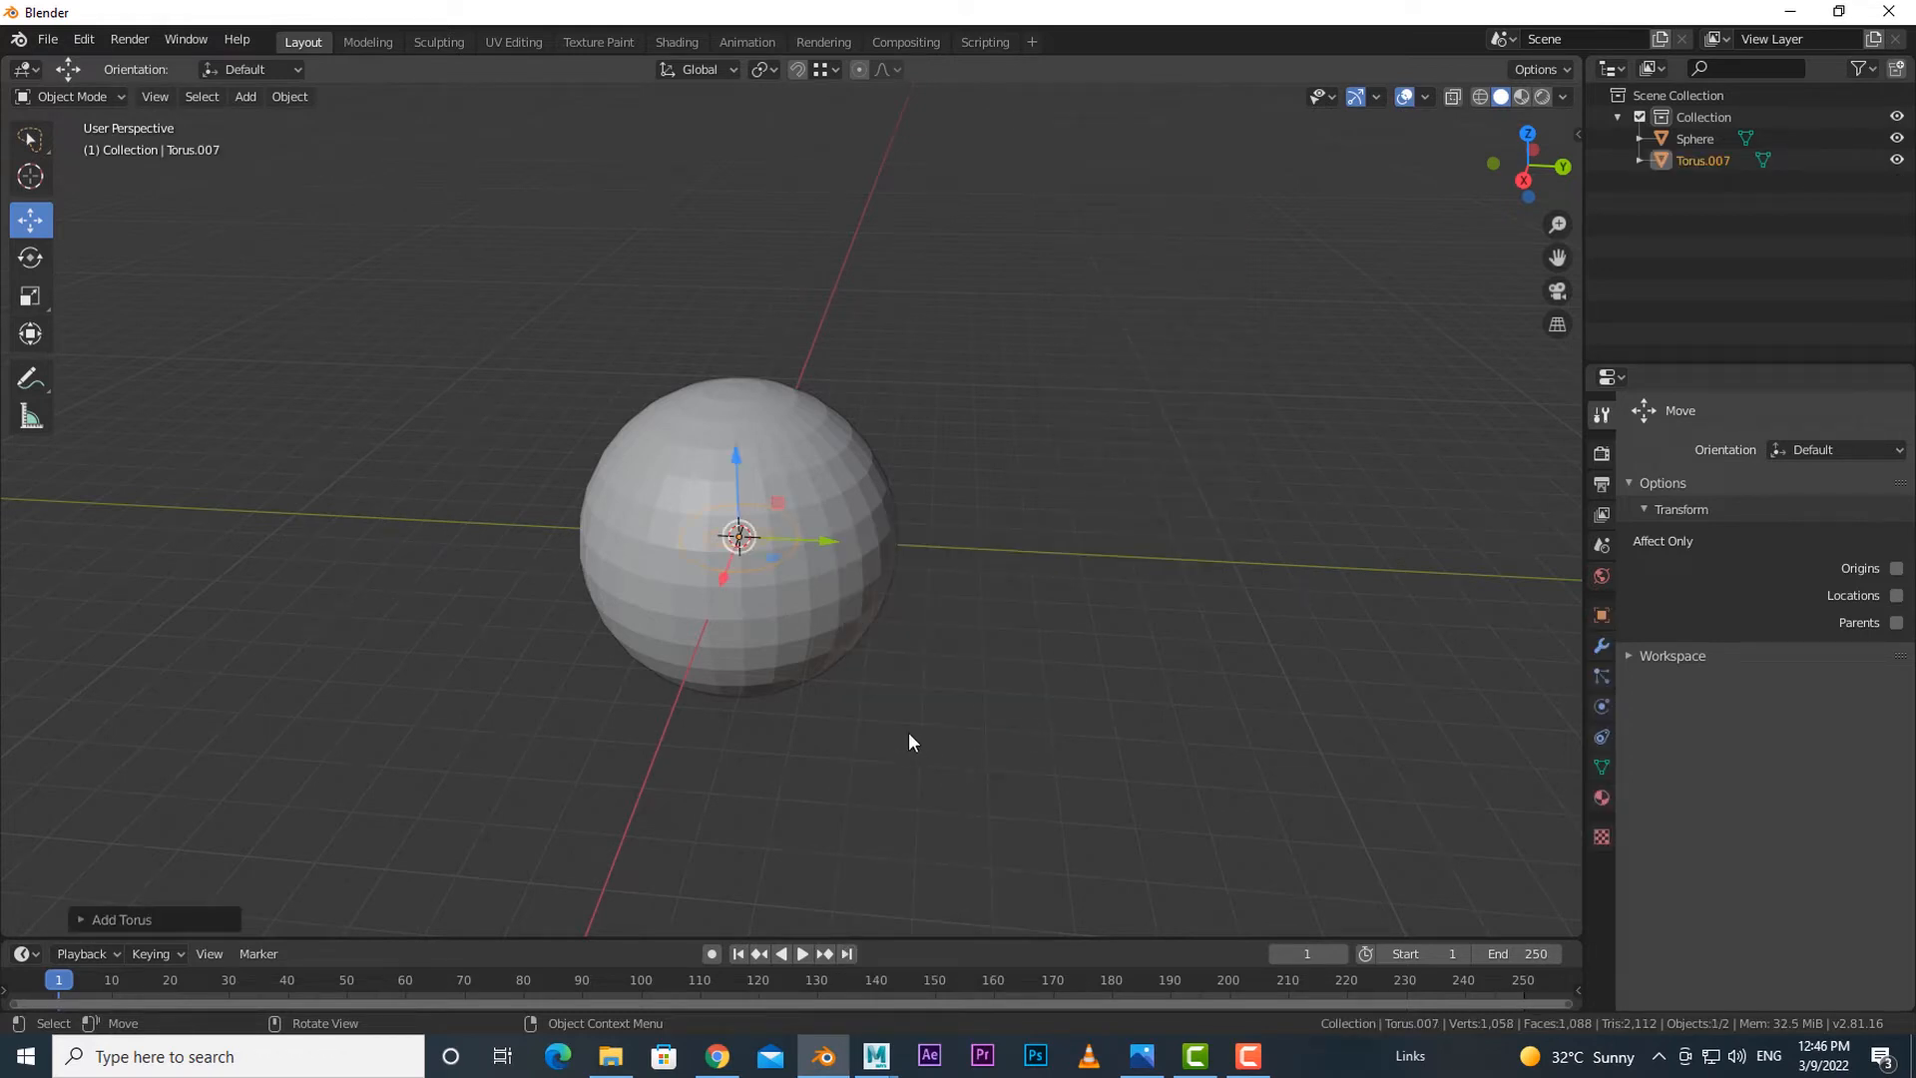
key("g")
left_click(1163, 734)
key("s")
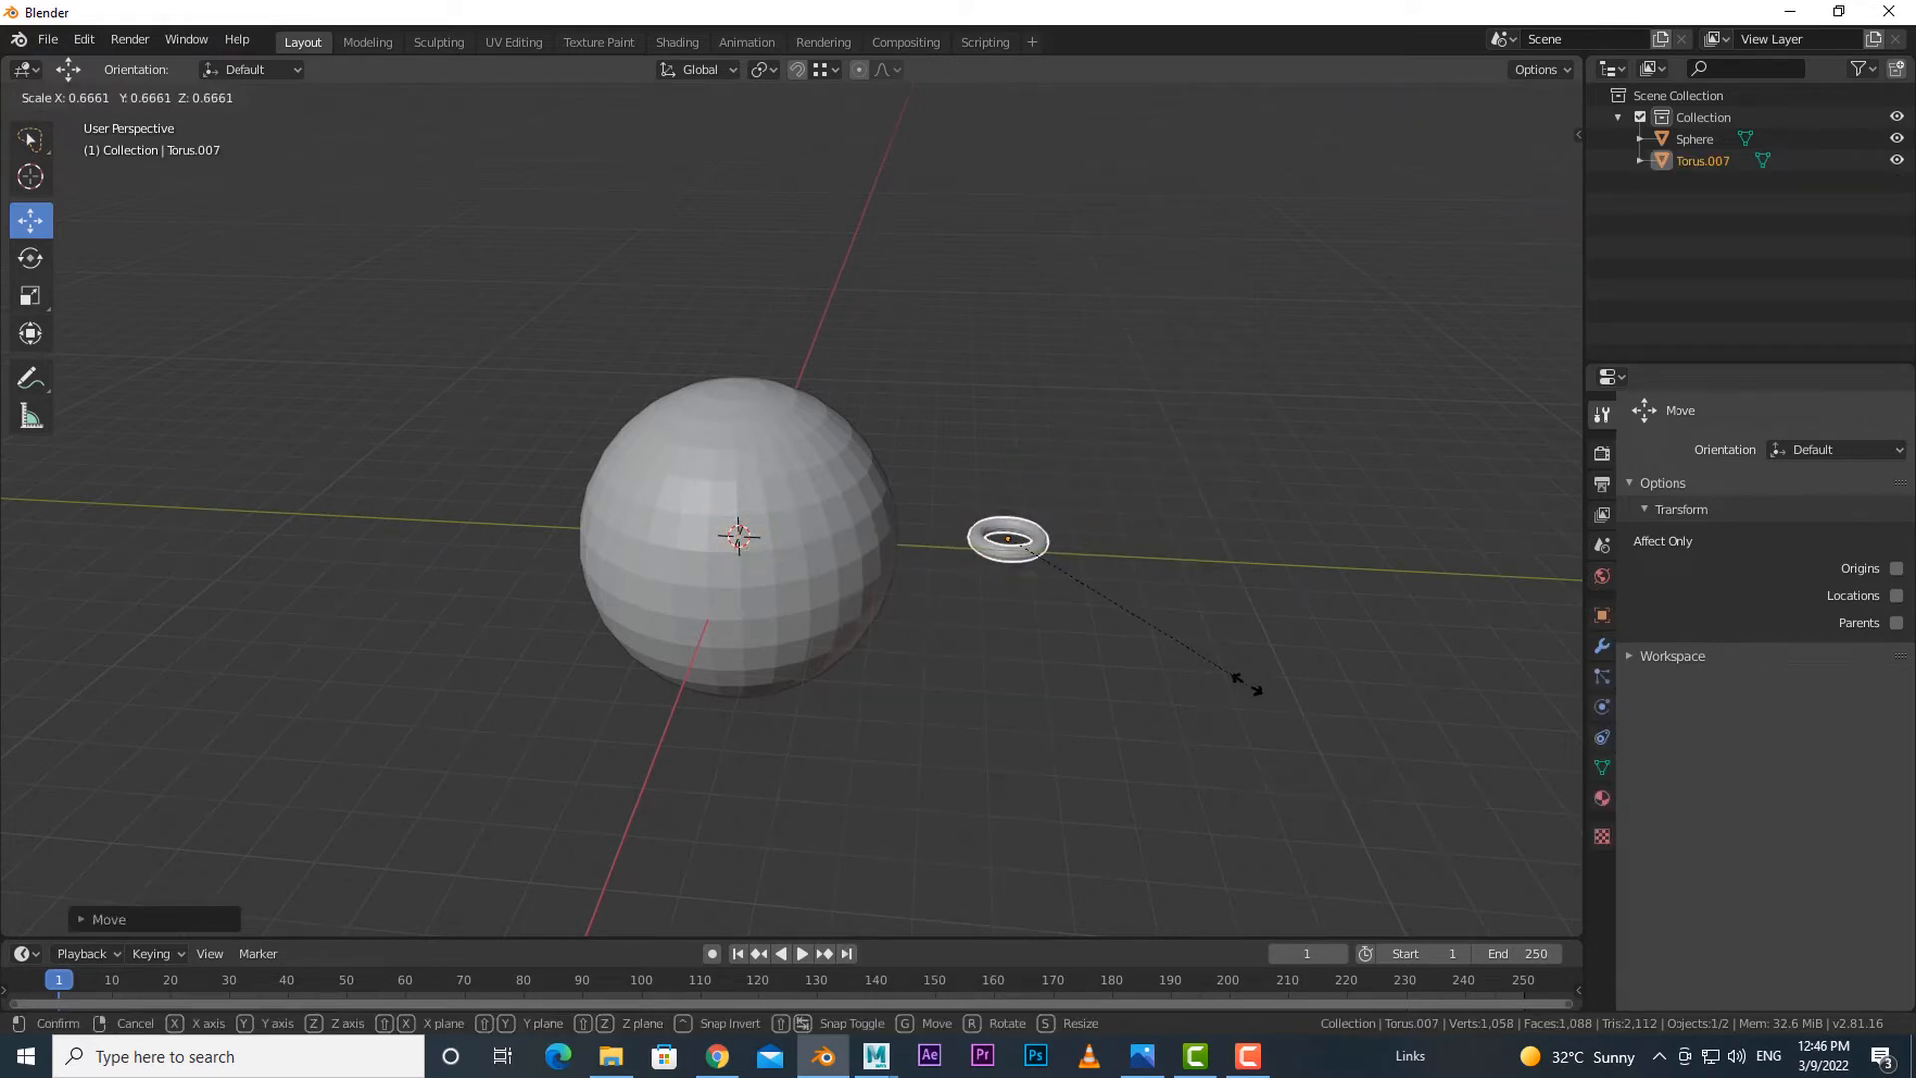
left_click(1165, 671)
scroll(1088, 703, "up", 2)
- Apply Shade Smooth to the sphere and deselect it
left_click(812, 494)
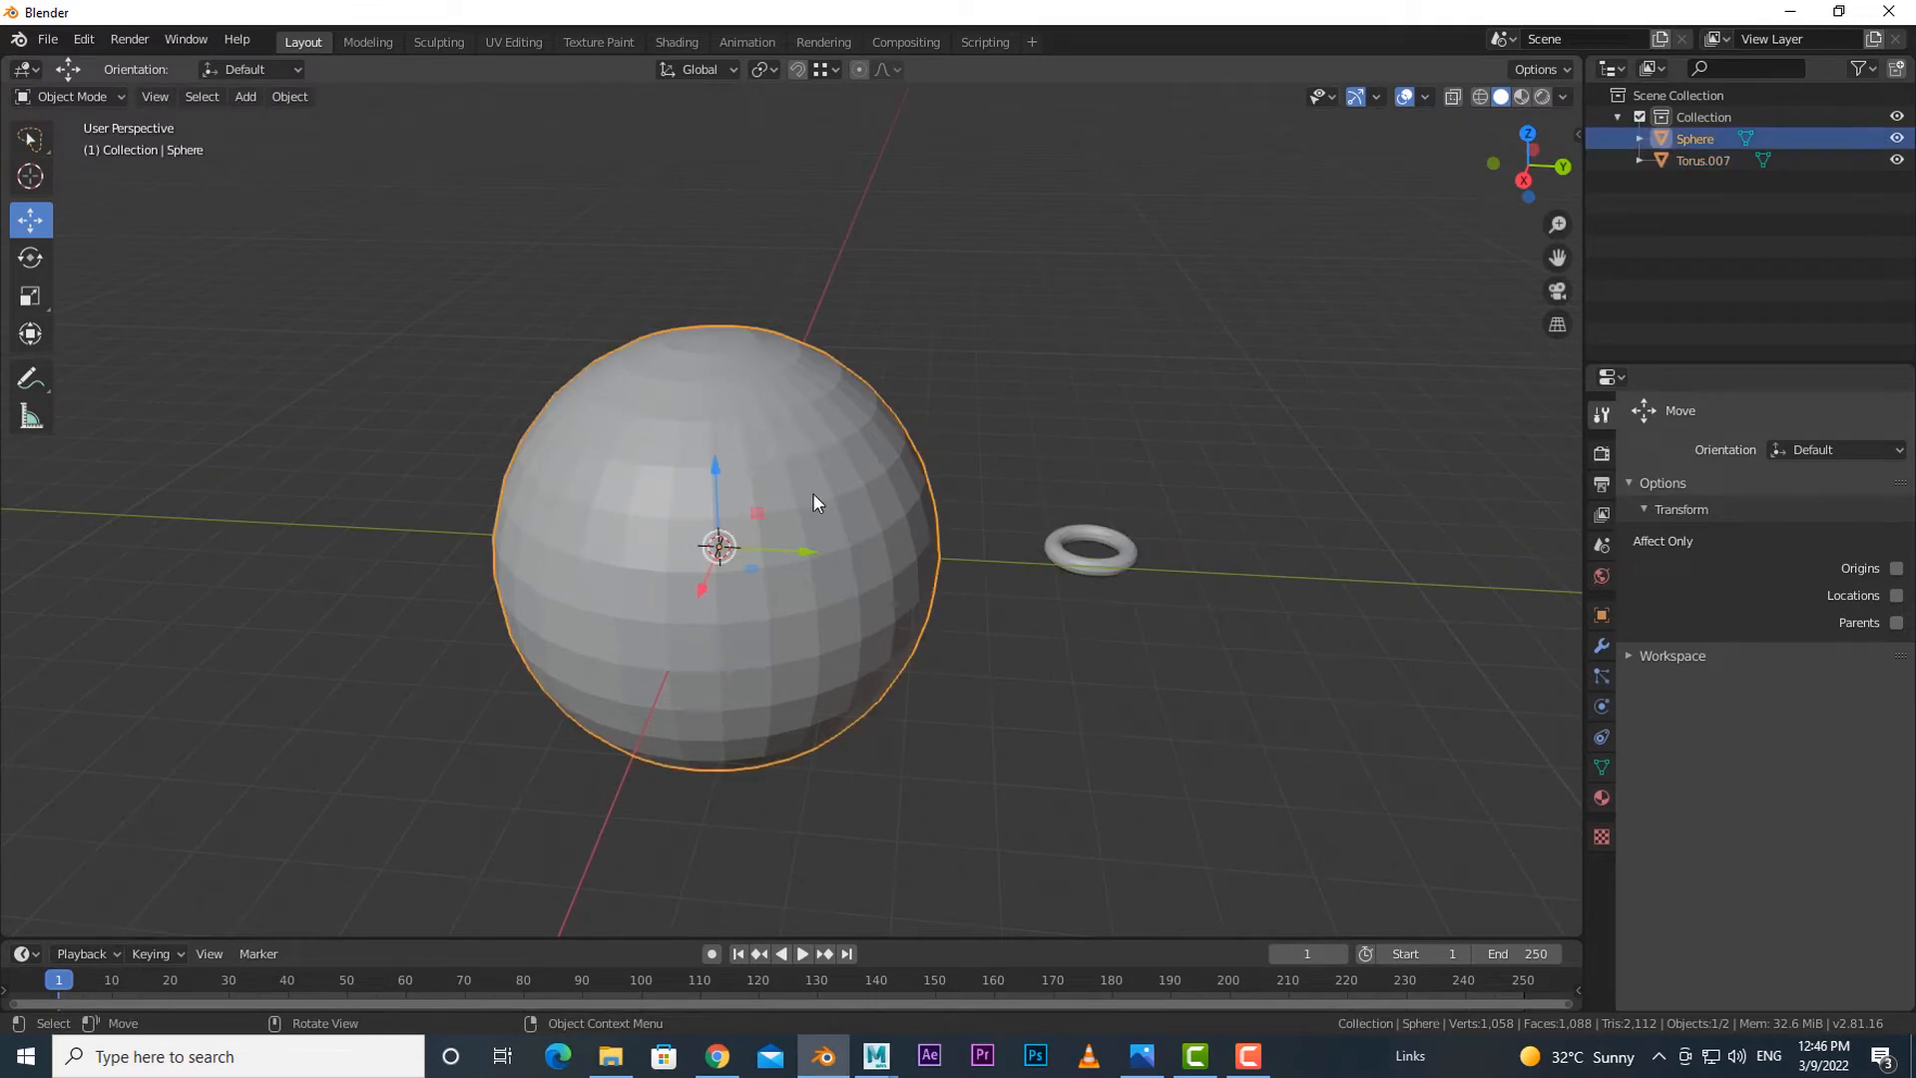
right_click(960, 343)
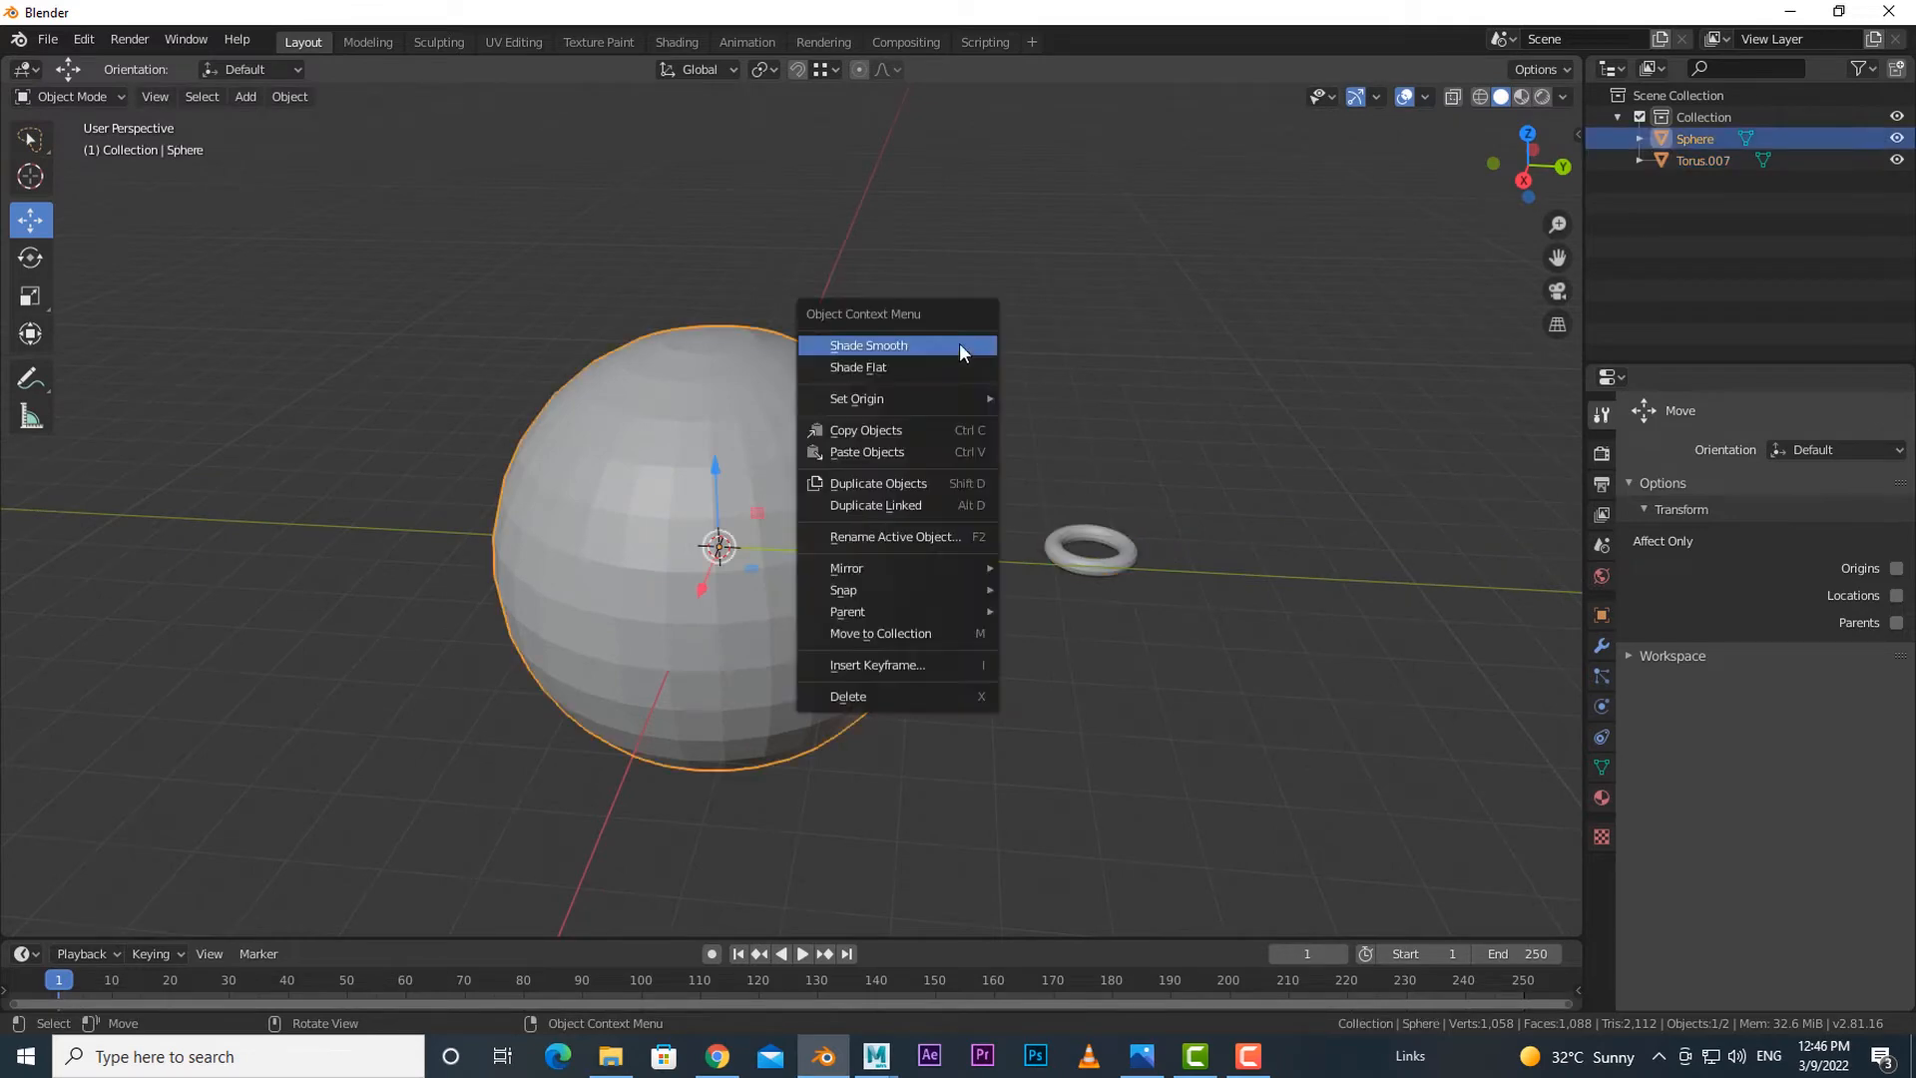
left_click(882, 345)
left_click(988, 751)
scroll(986, 751, "down", 1)
scroll(989, 751, "up", 1)
middle_click_drag(1008, 738, 1010, 747)
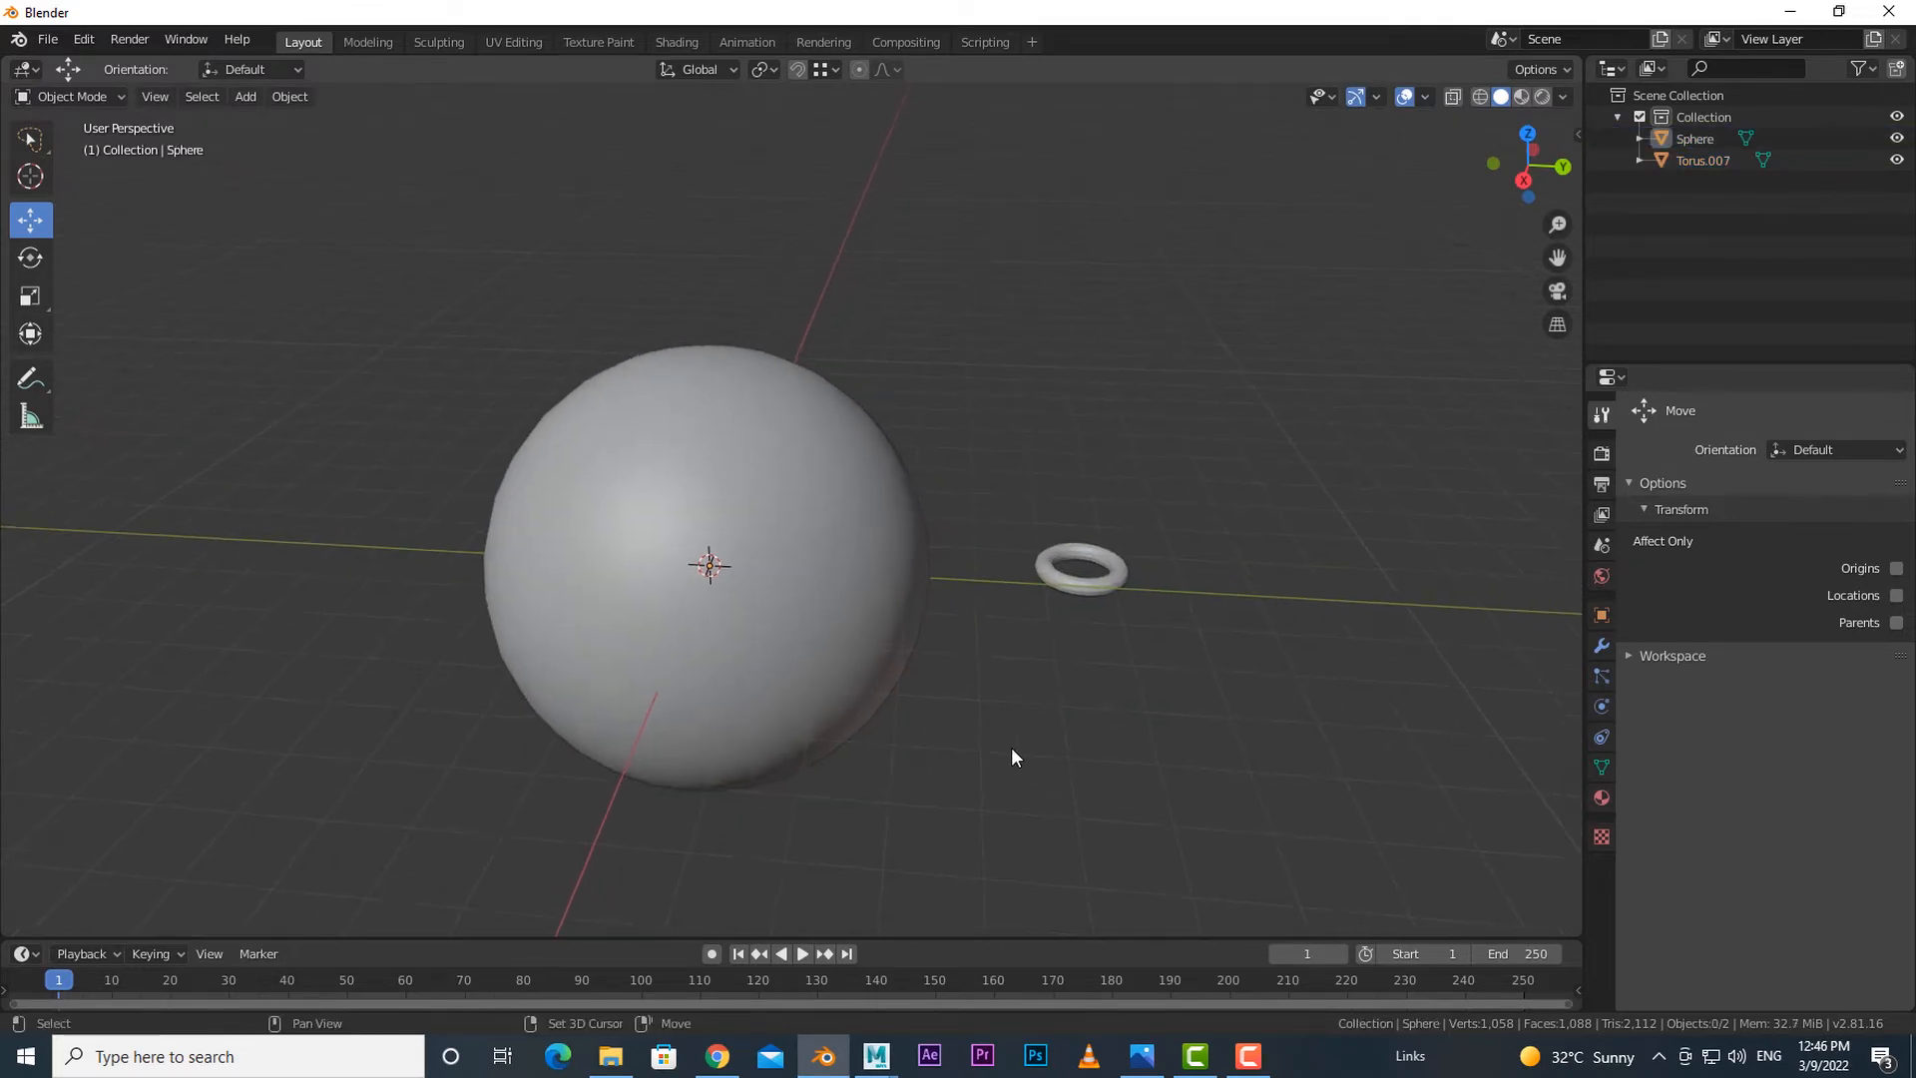
middle_click_drag(1080, 679, 1084, 675)
left_click(1097, 583)
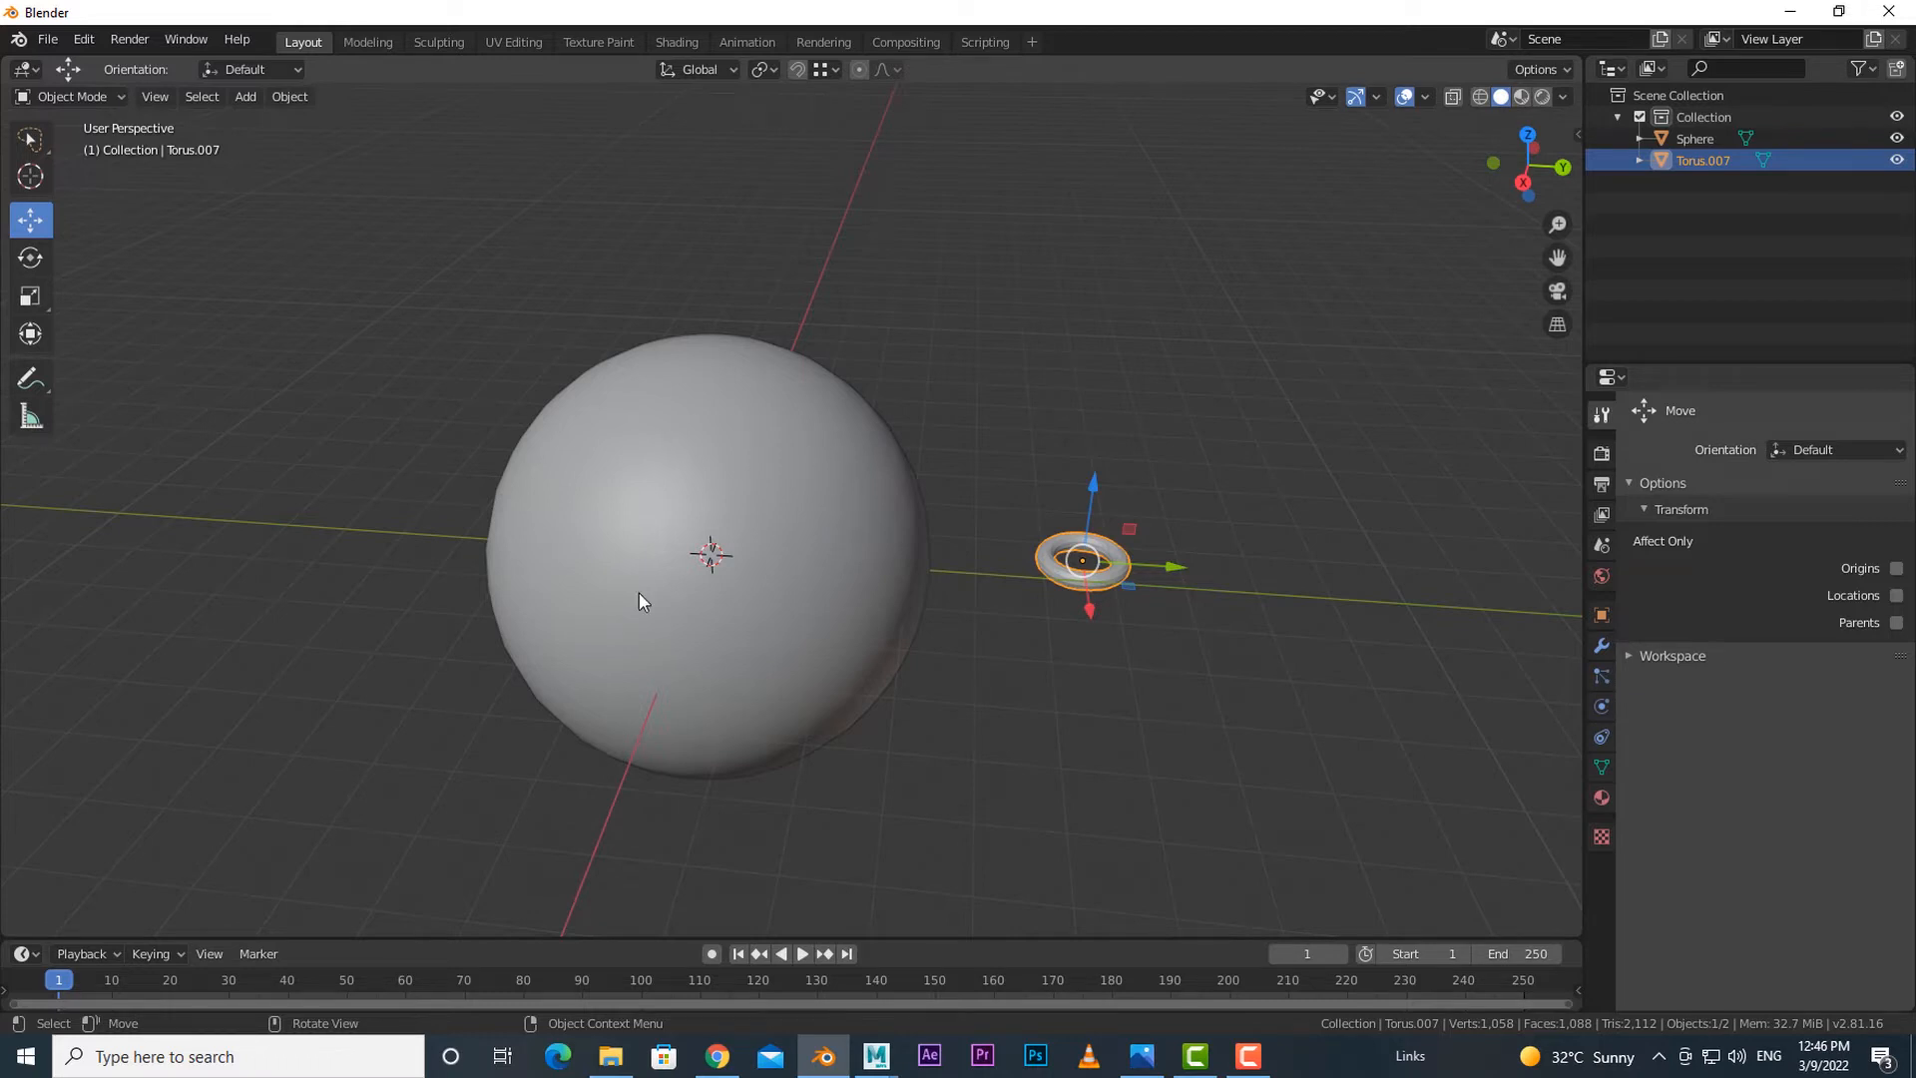
left_click(937, 357)
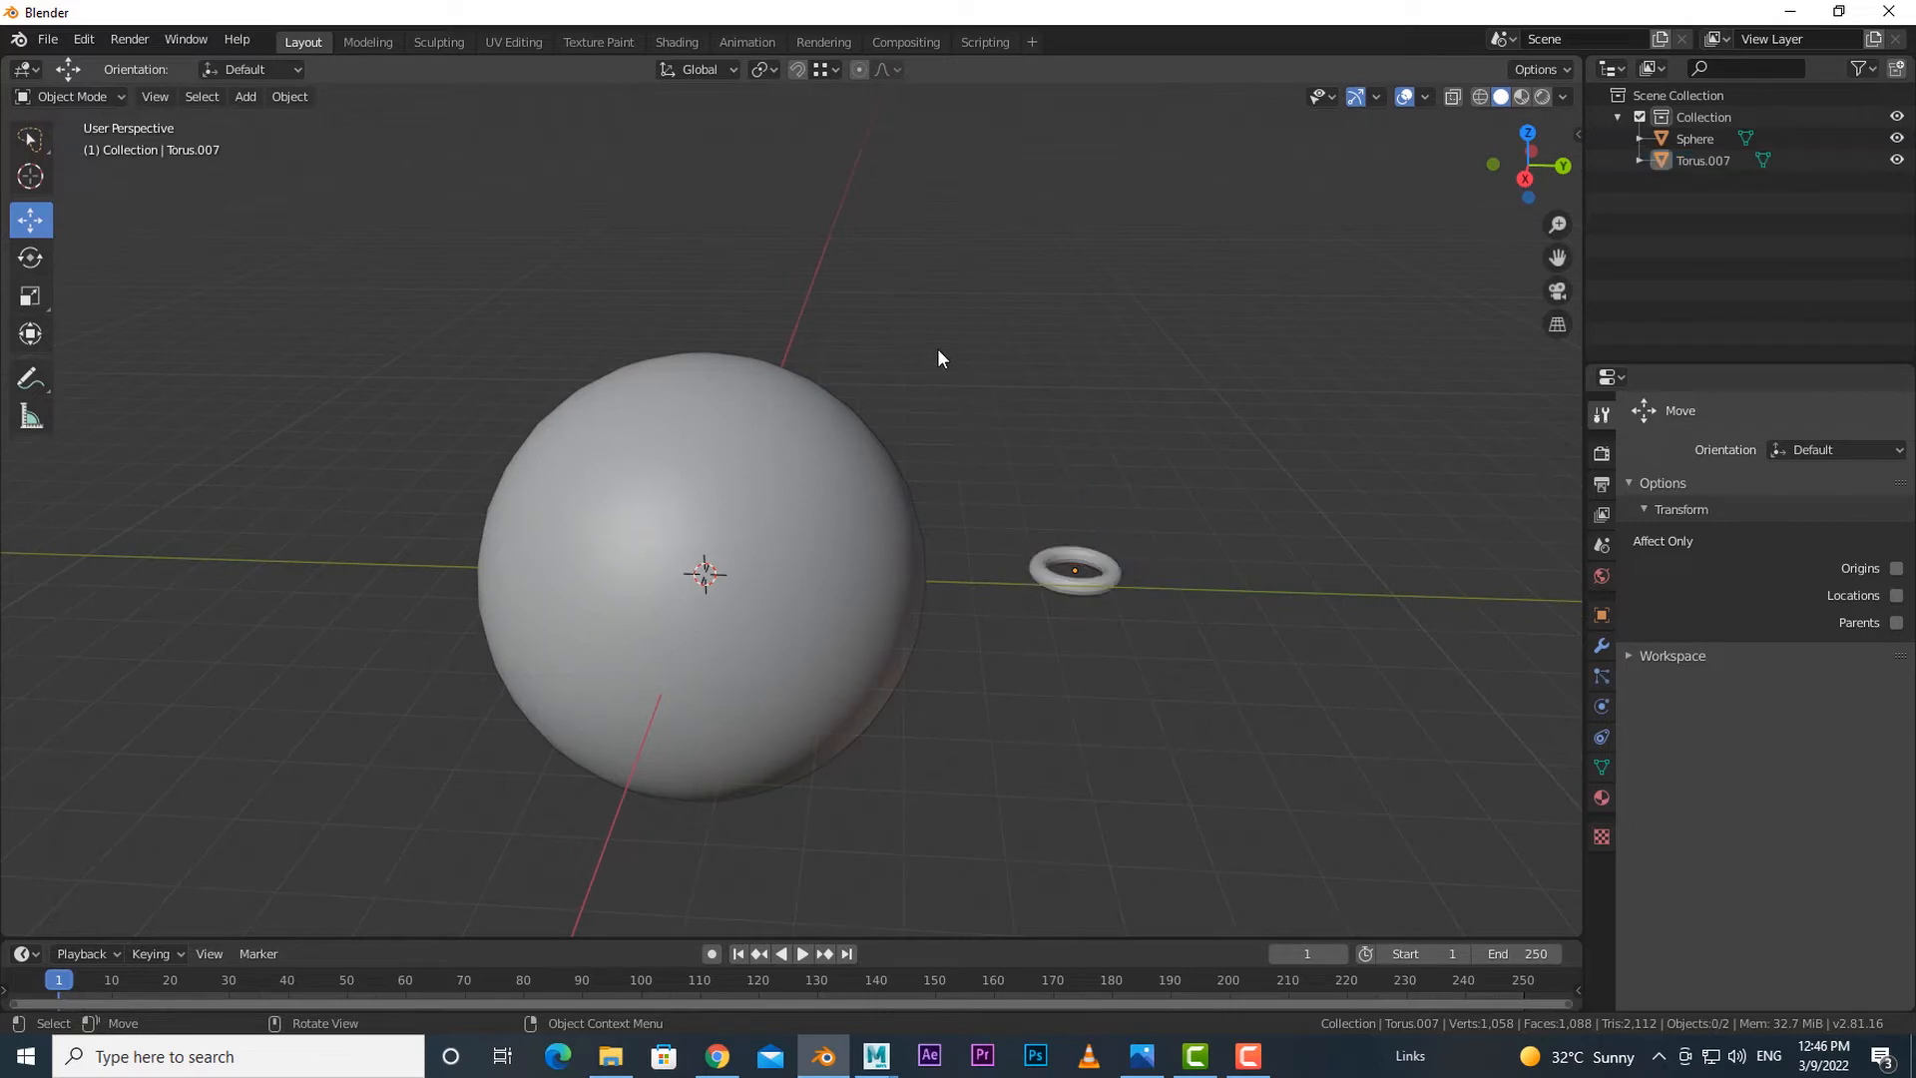
- Set the snap target to Face with Align Rotation to Target, and turn snapping on
left_click(829, 70)
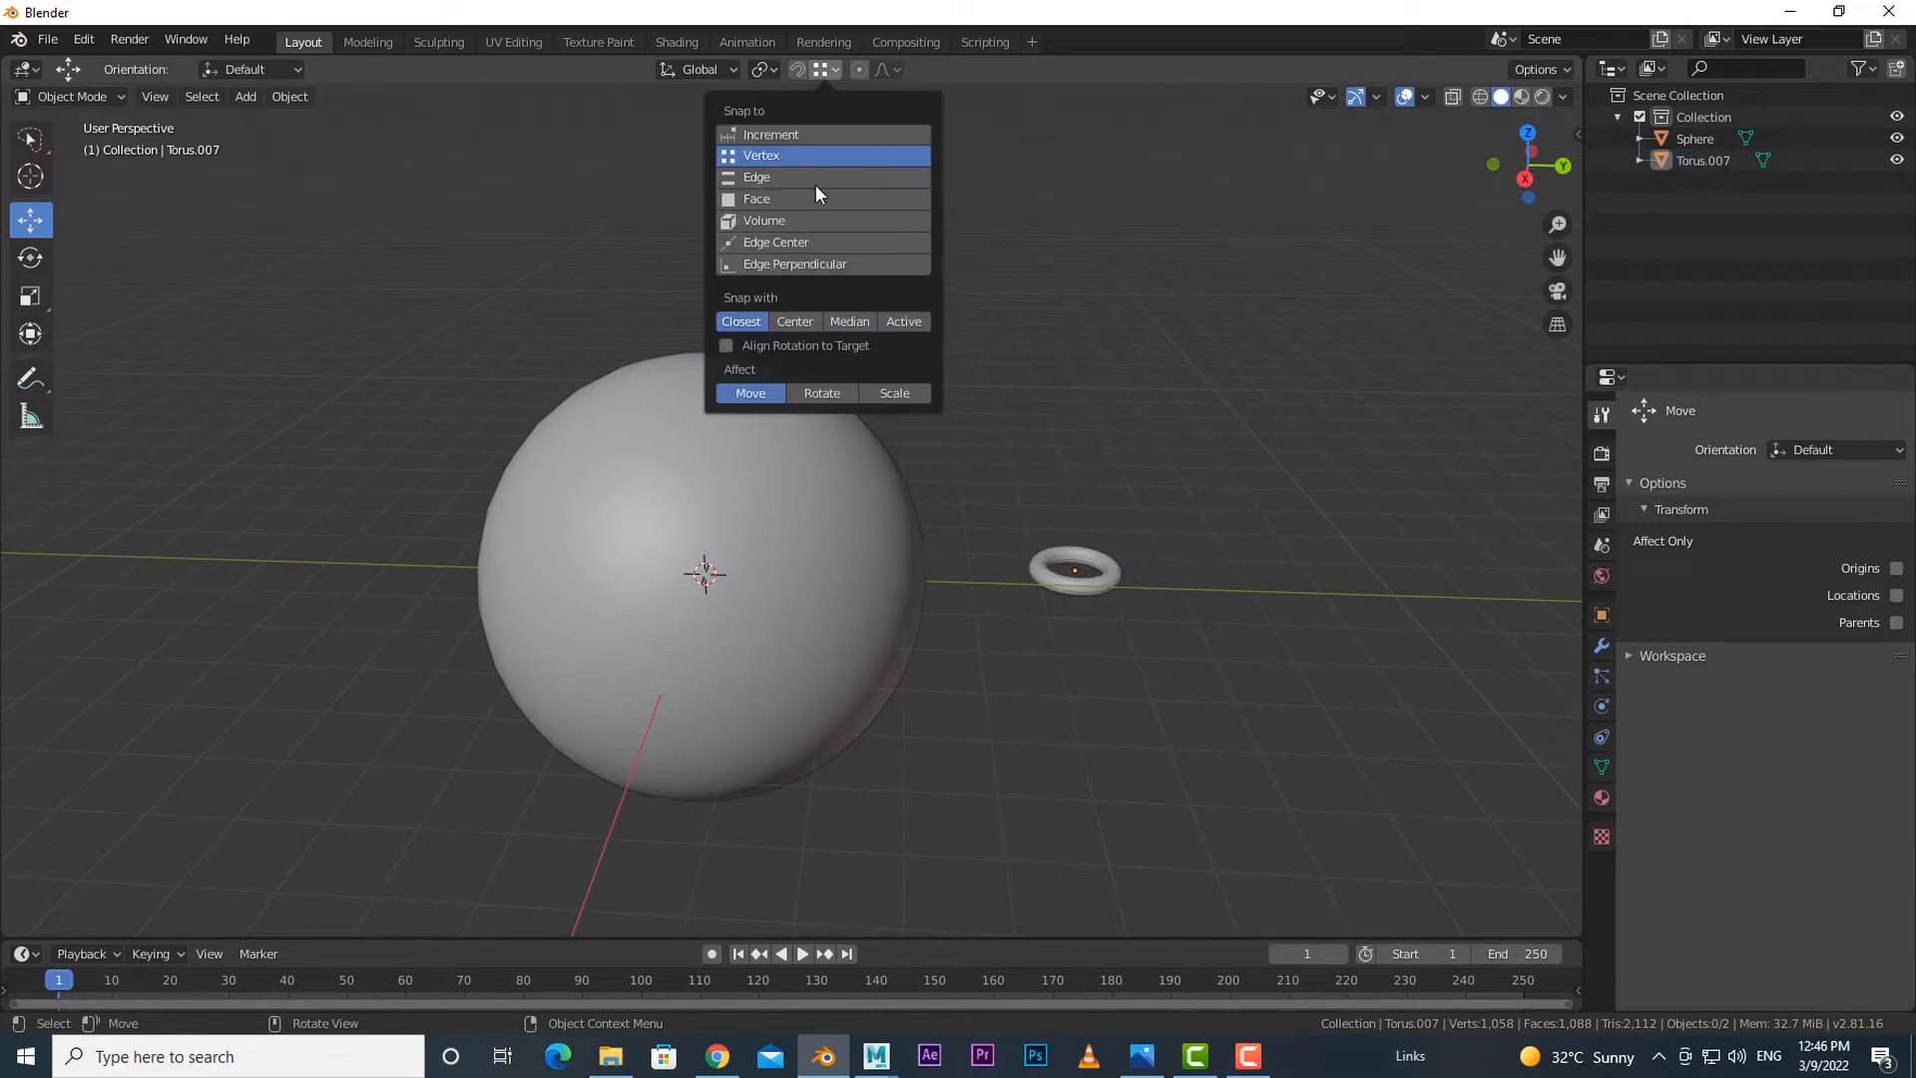
left_click(755, 198)
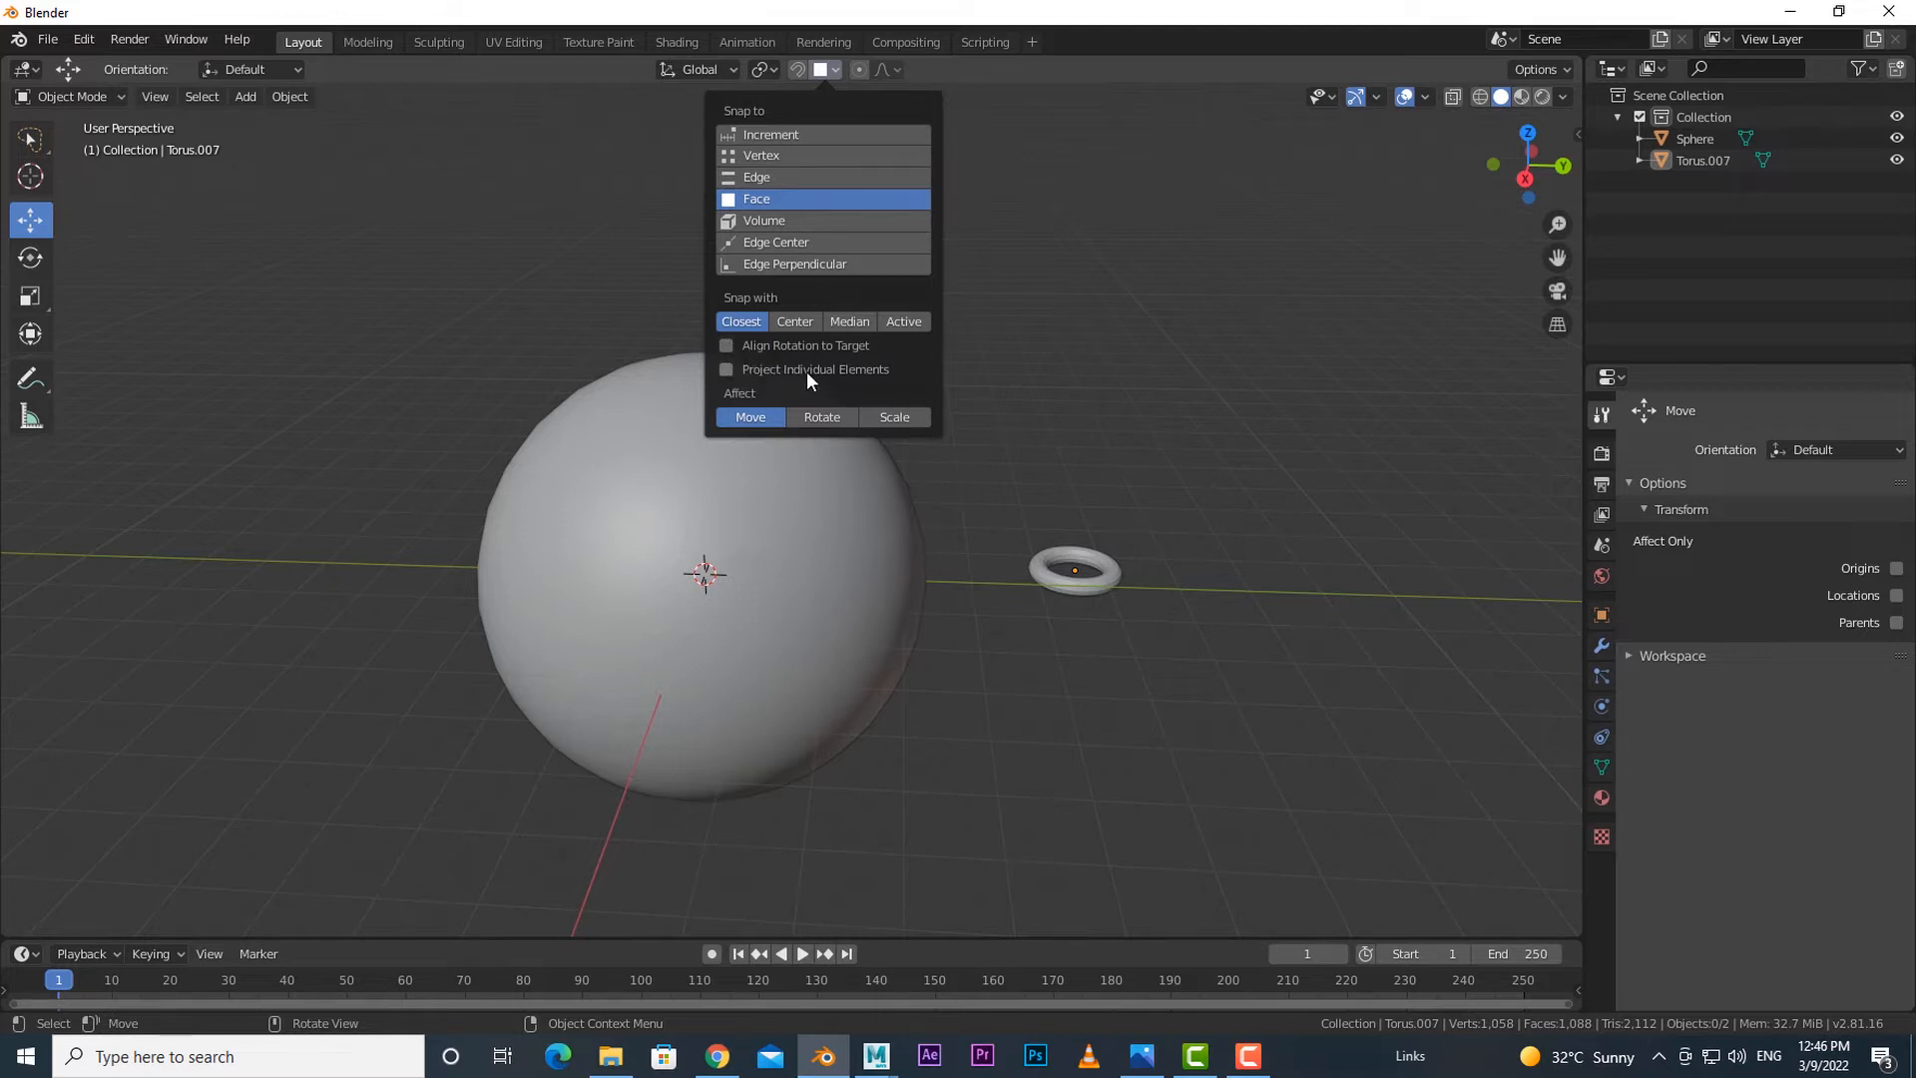
left_click(723, 345)
left_click(797, 68)
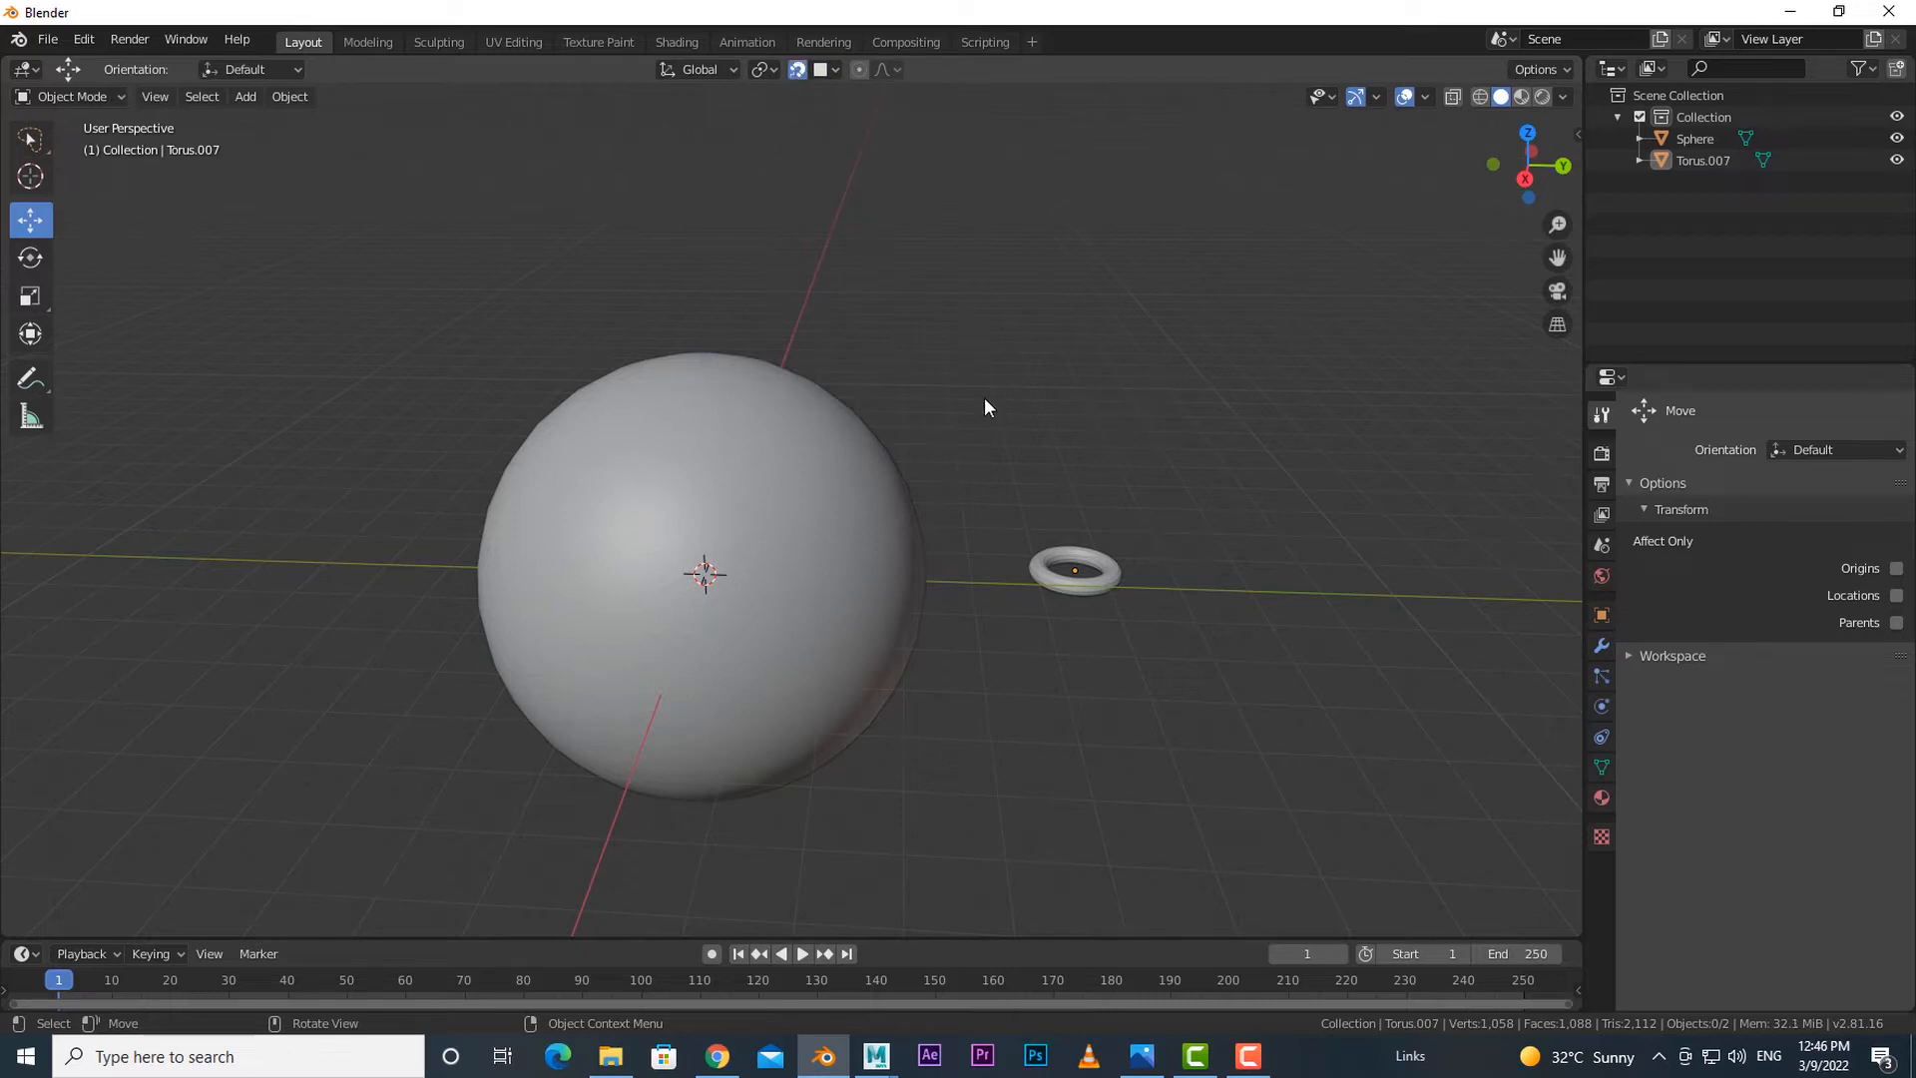
- Move the ring onto the sphere's upper surface by about 0.24 m in X, -4.02 m in Y and 1.66 m in Z, snapping to its faces
mouse_move(990, 450)
middle_mouse_down()
mouse_move(1086, 505)
mouse_move(998, 419)
middle_mouse_up()
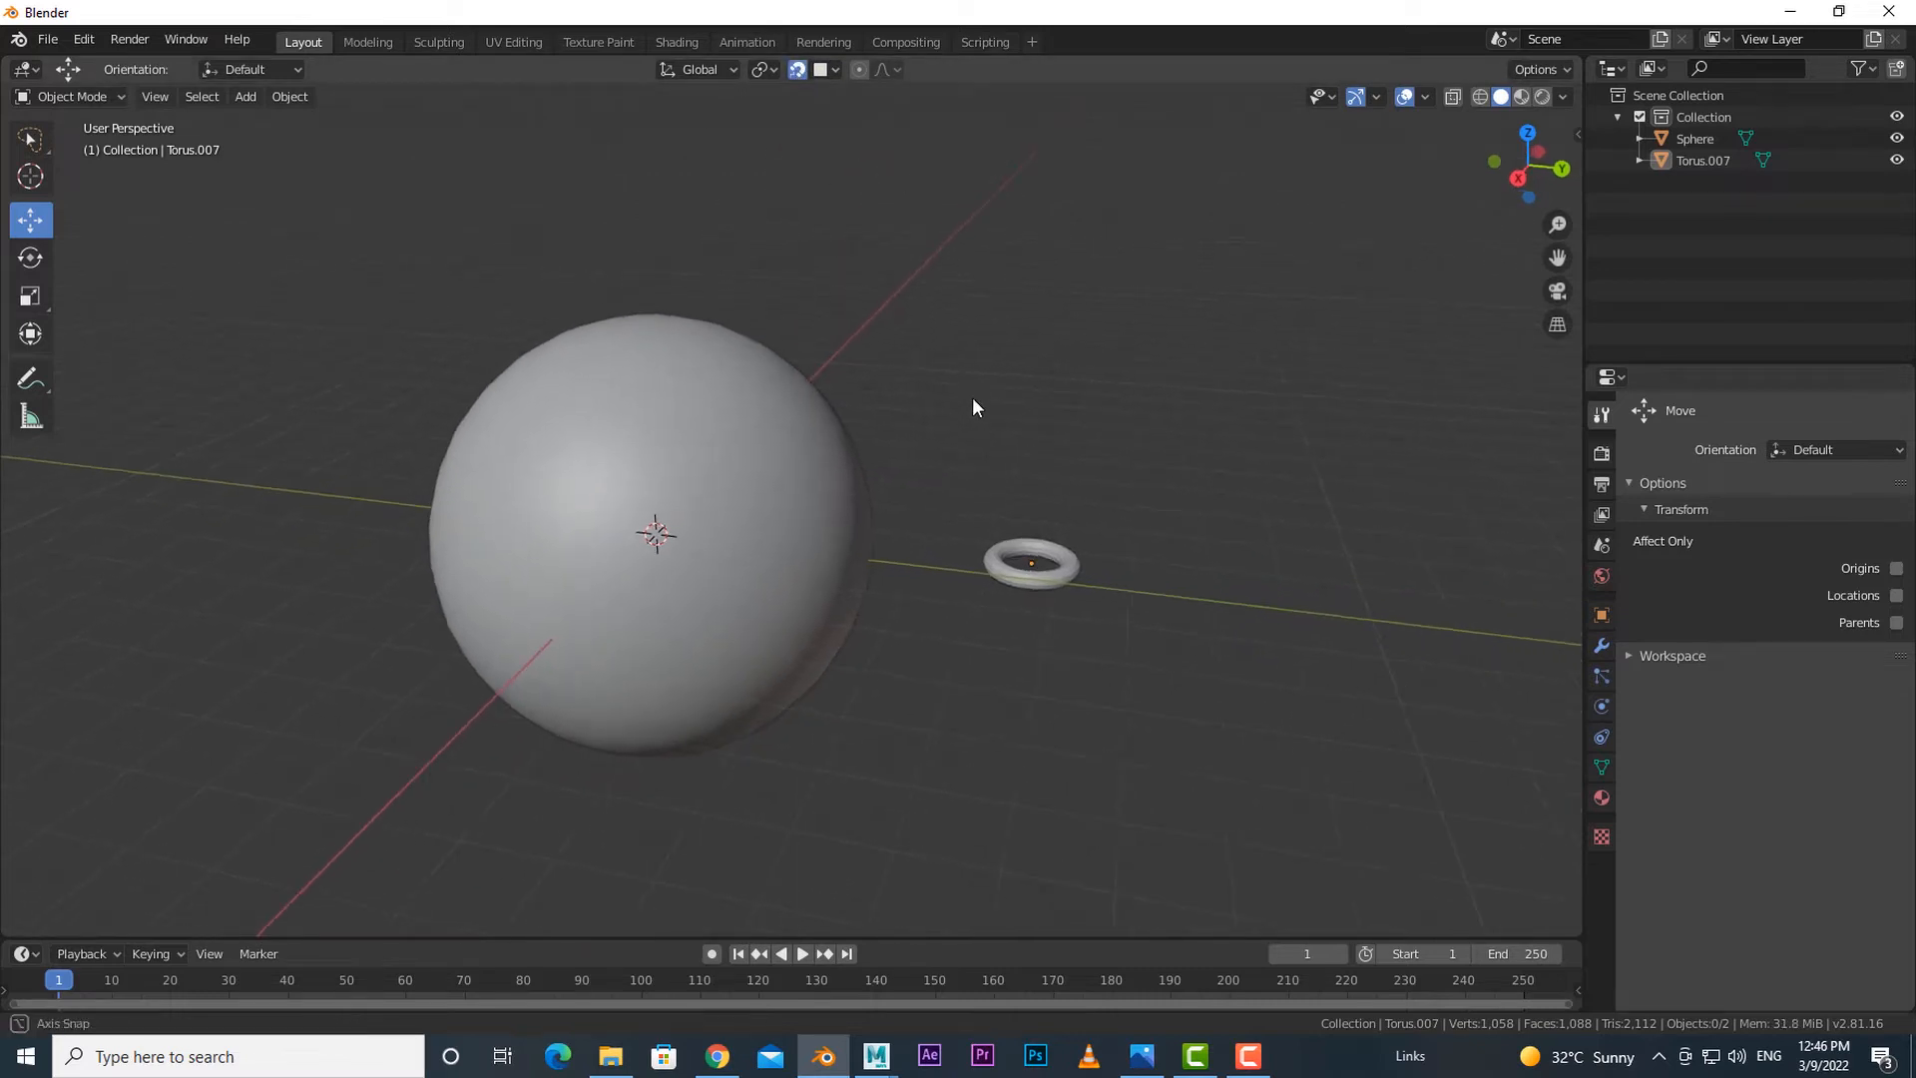
left_click(1057, 566)
middle_click_drag(1180, 607, 1032, 575)
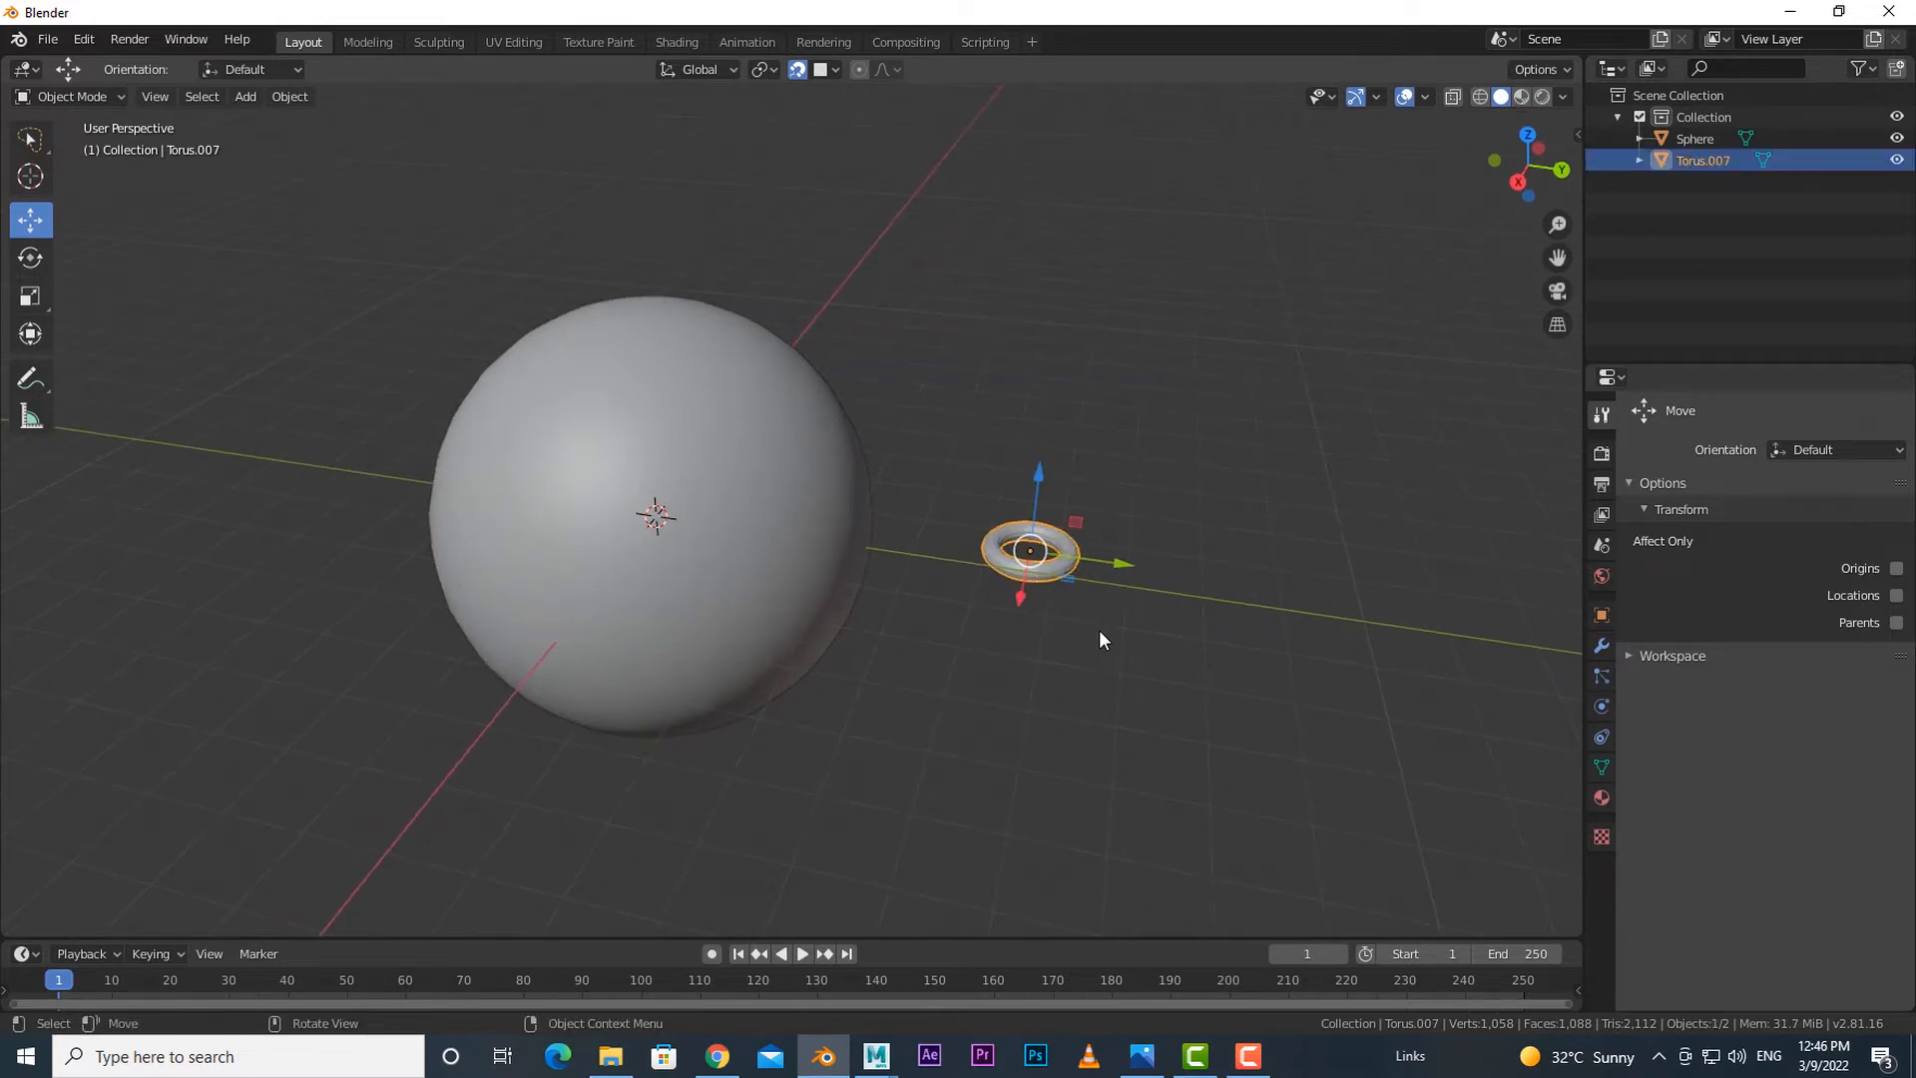
key("g")
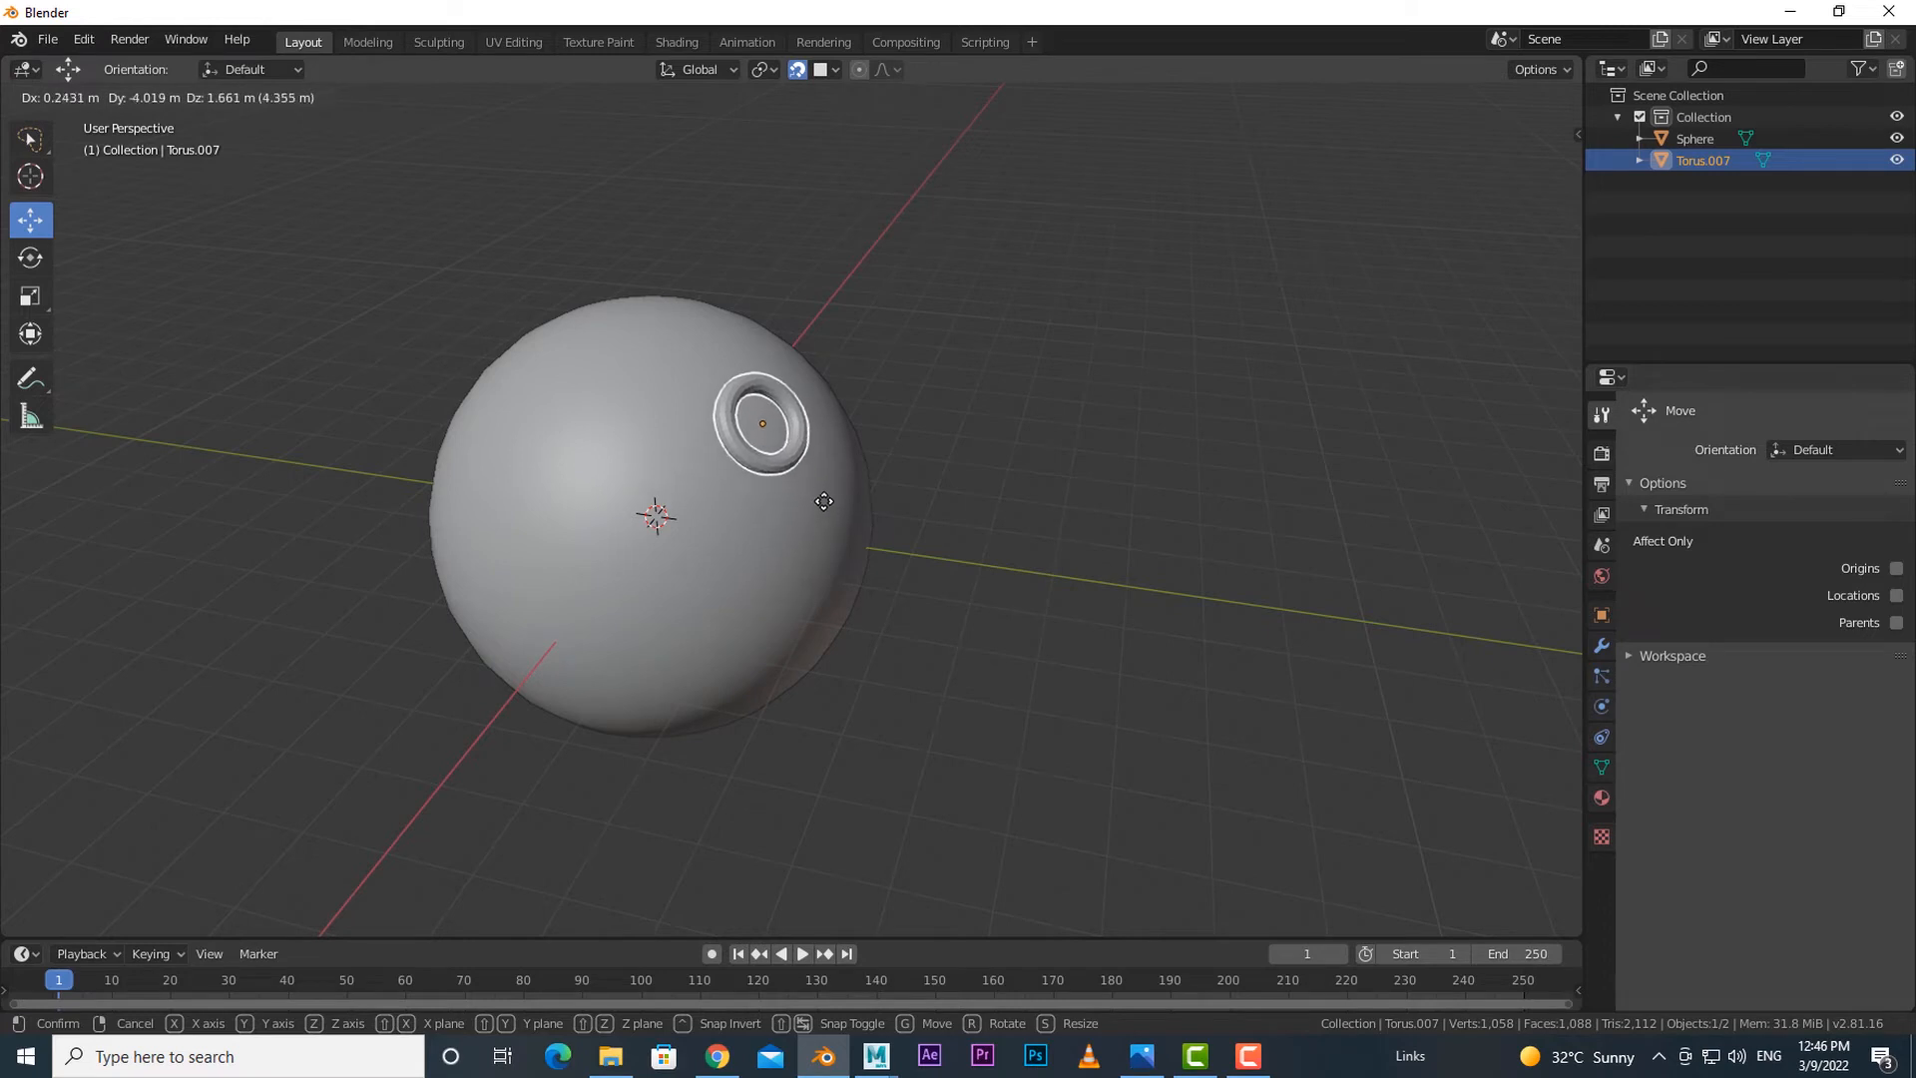
left_click(823, 501)
- Duplicate the ring four times, snapping the copies onto the sphere's upper half and just below the first two rings
middle_click_drag(911, 560, 998, 599)
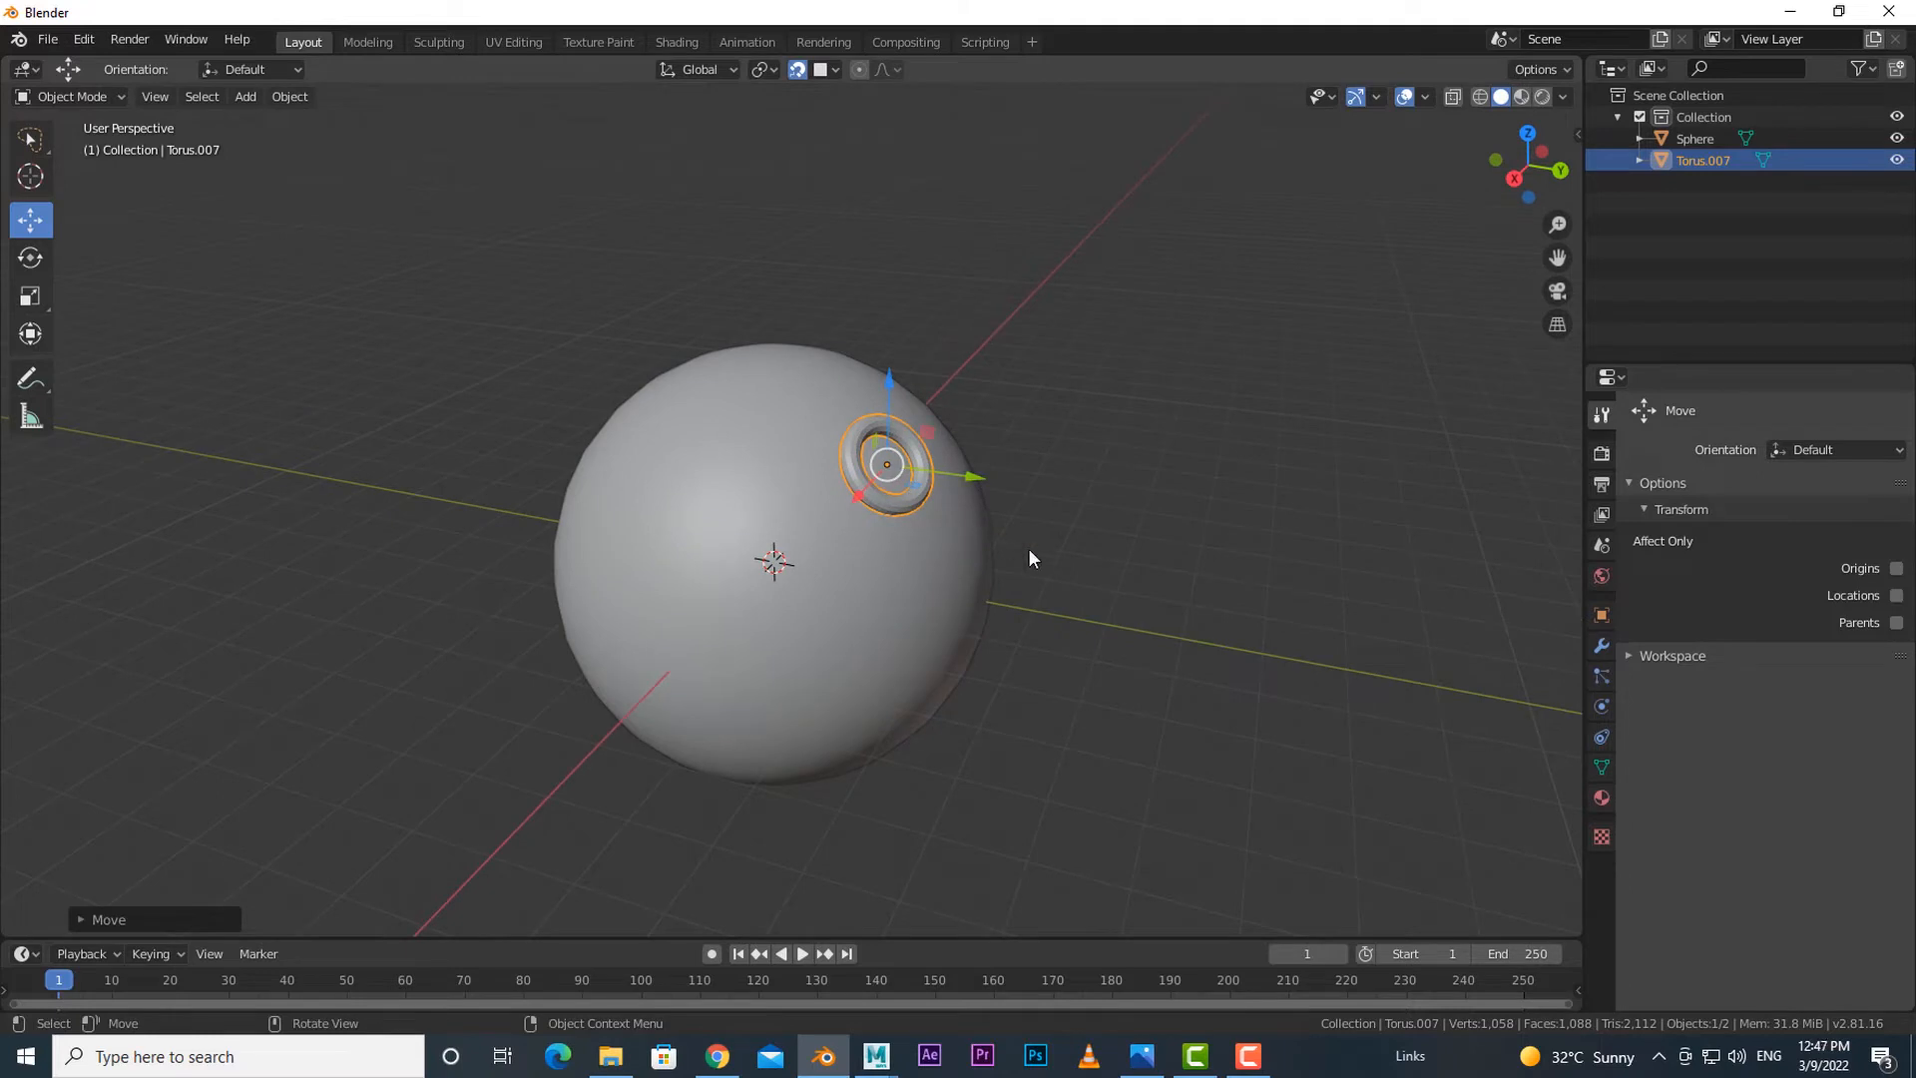
key("shift+d")
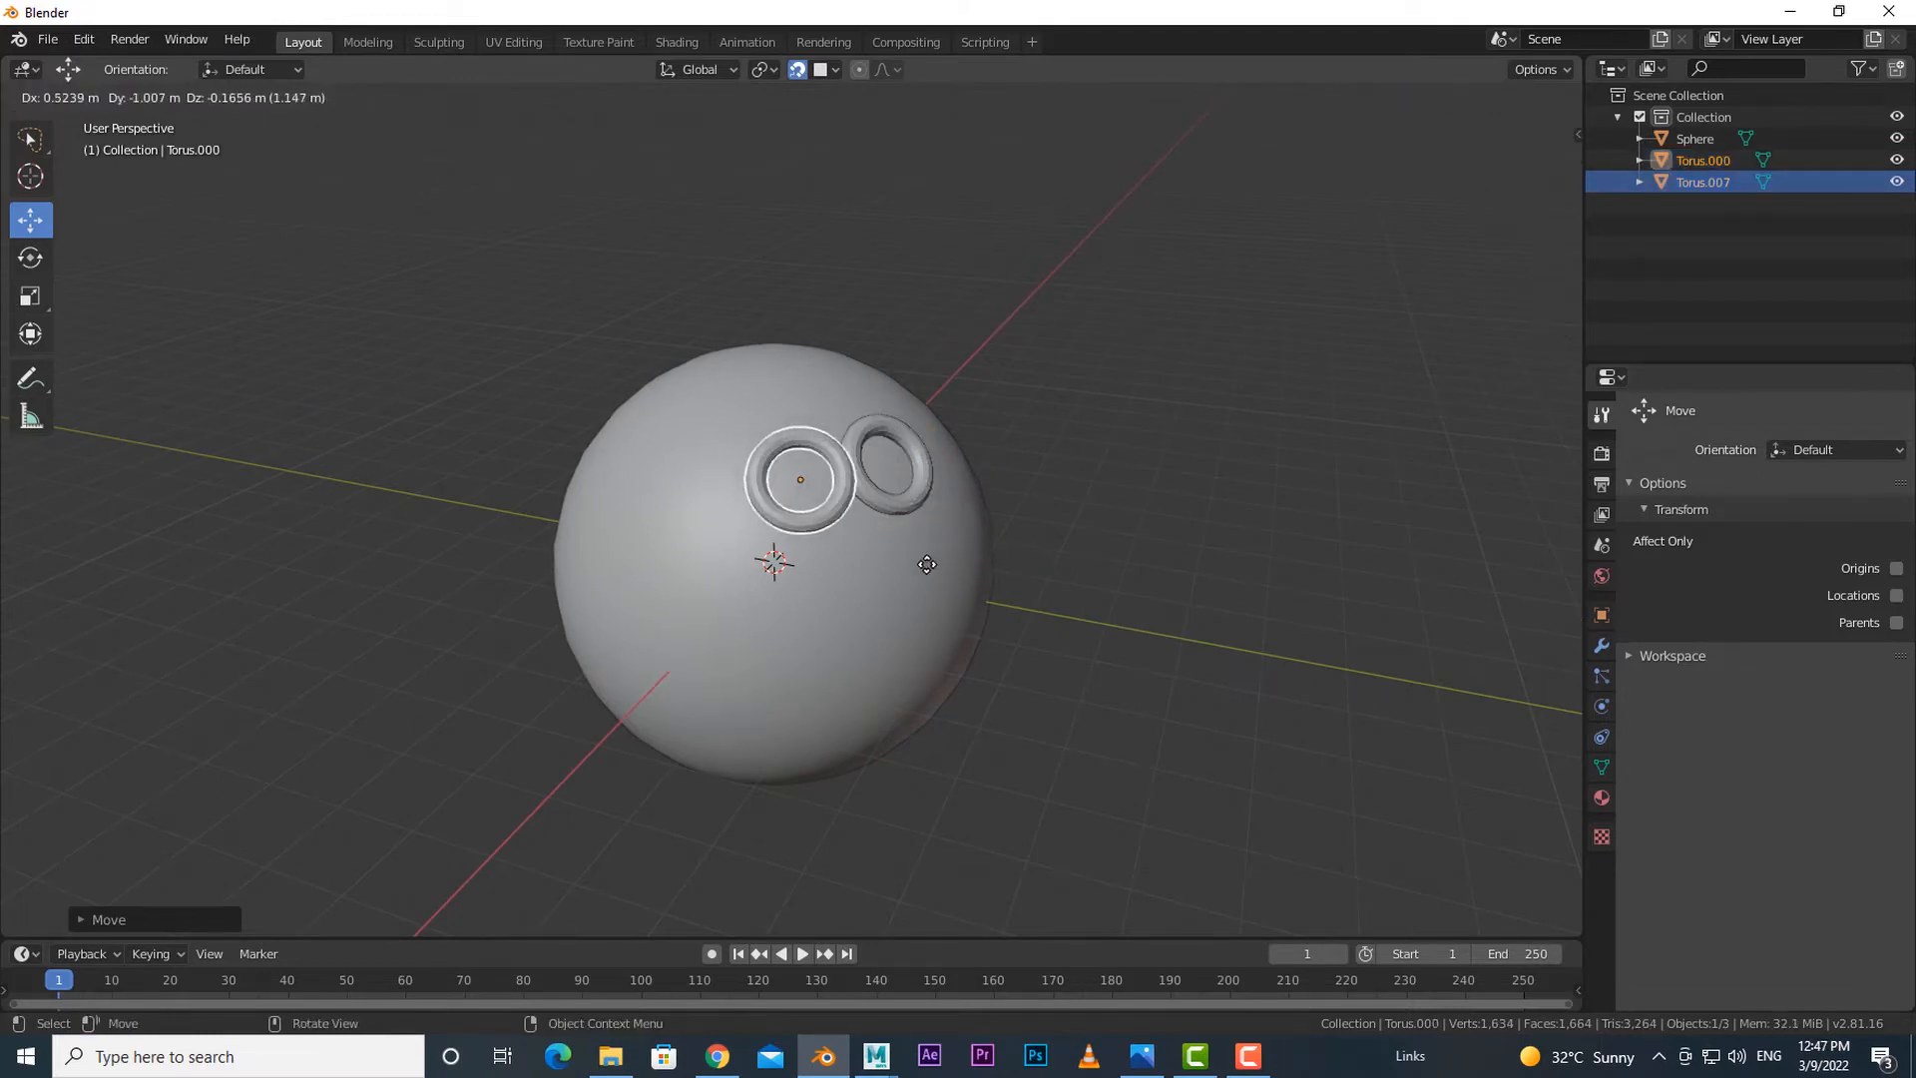
left_click(907, 574)
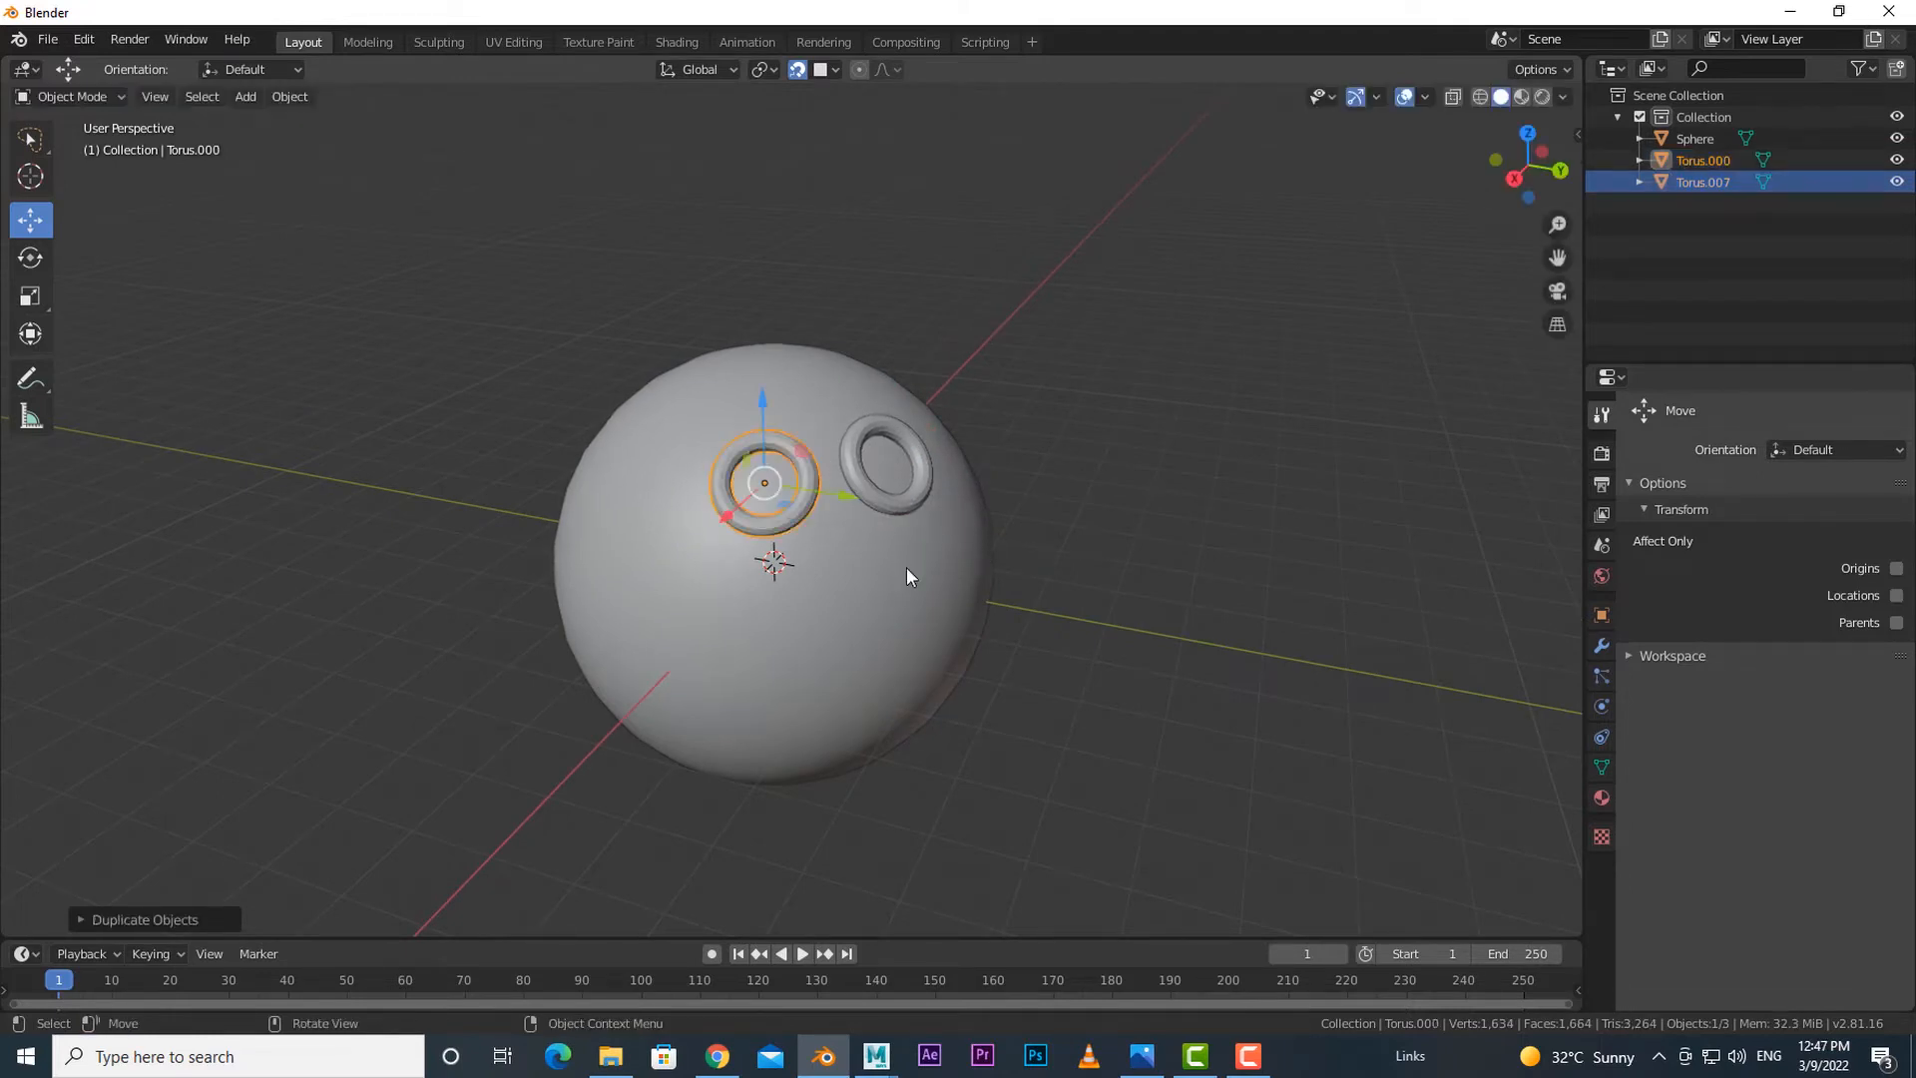
middle_click_drag(960, 598, 988, 604)
key("shift+d")
left_click(895, 548)
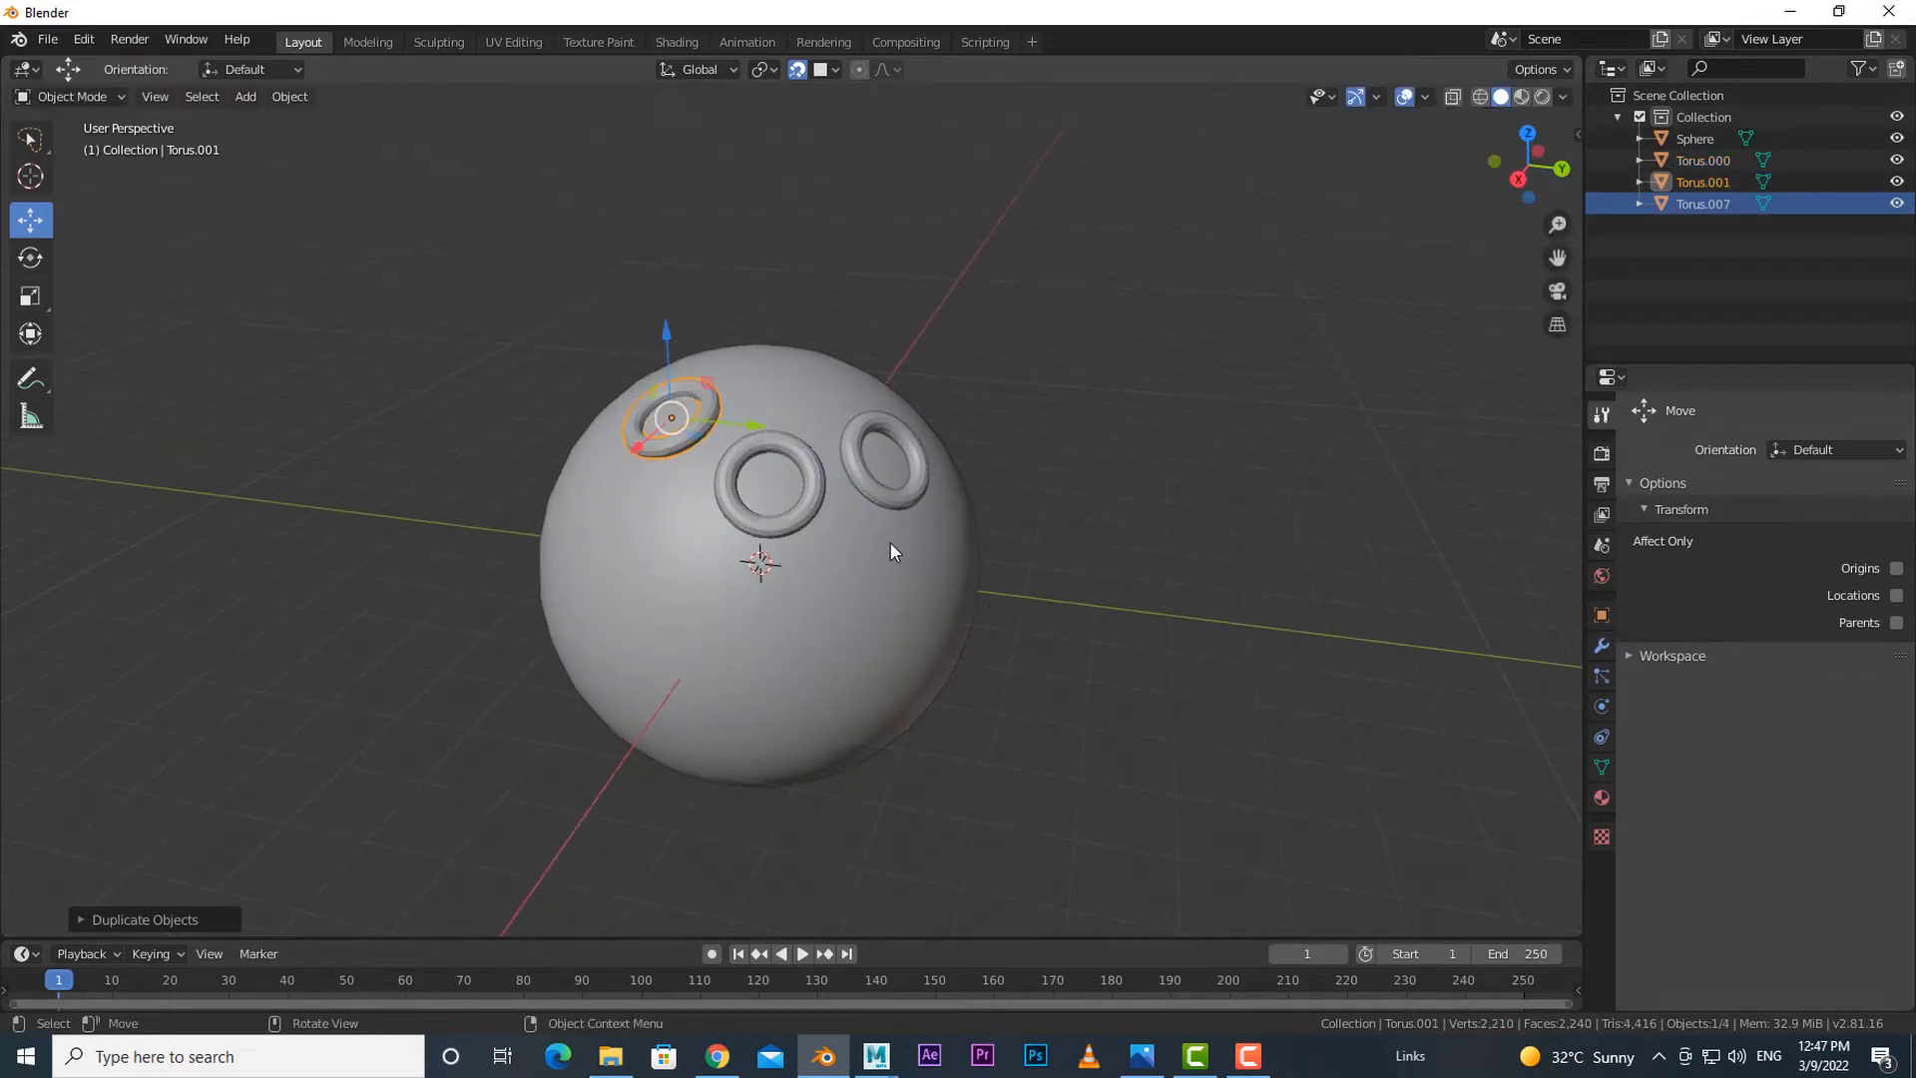
key("shift+d")
left_click(1035, 530)
key("shift+d")
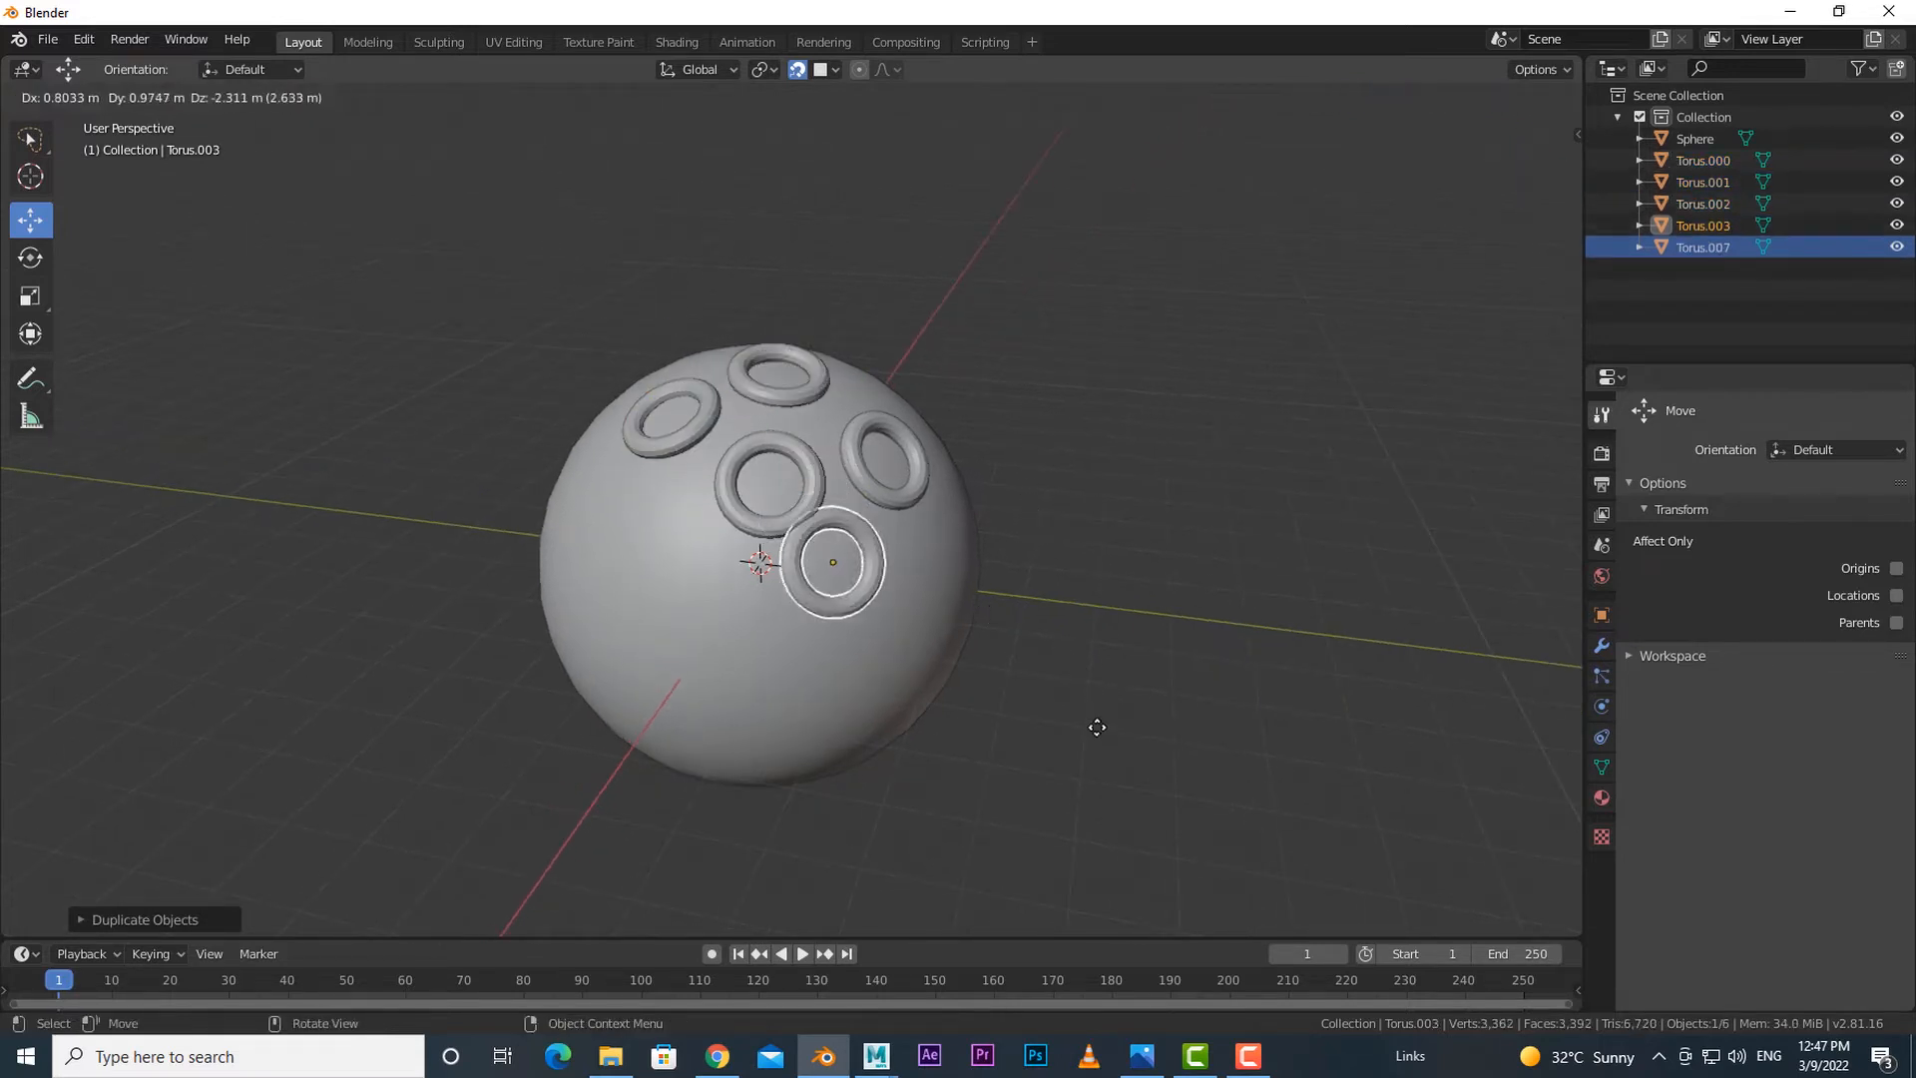
left_click(1098, 740)
- Place further duplicates of the ring across the front and the still bare side of the sphere
key("shift+d")
left_click(920, 726)
middle_click_drag(920, 726, 941, 685)
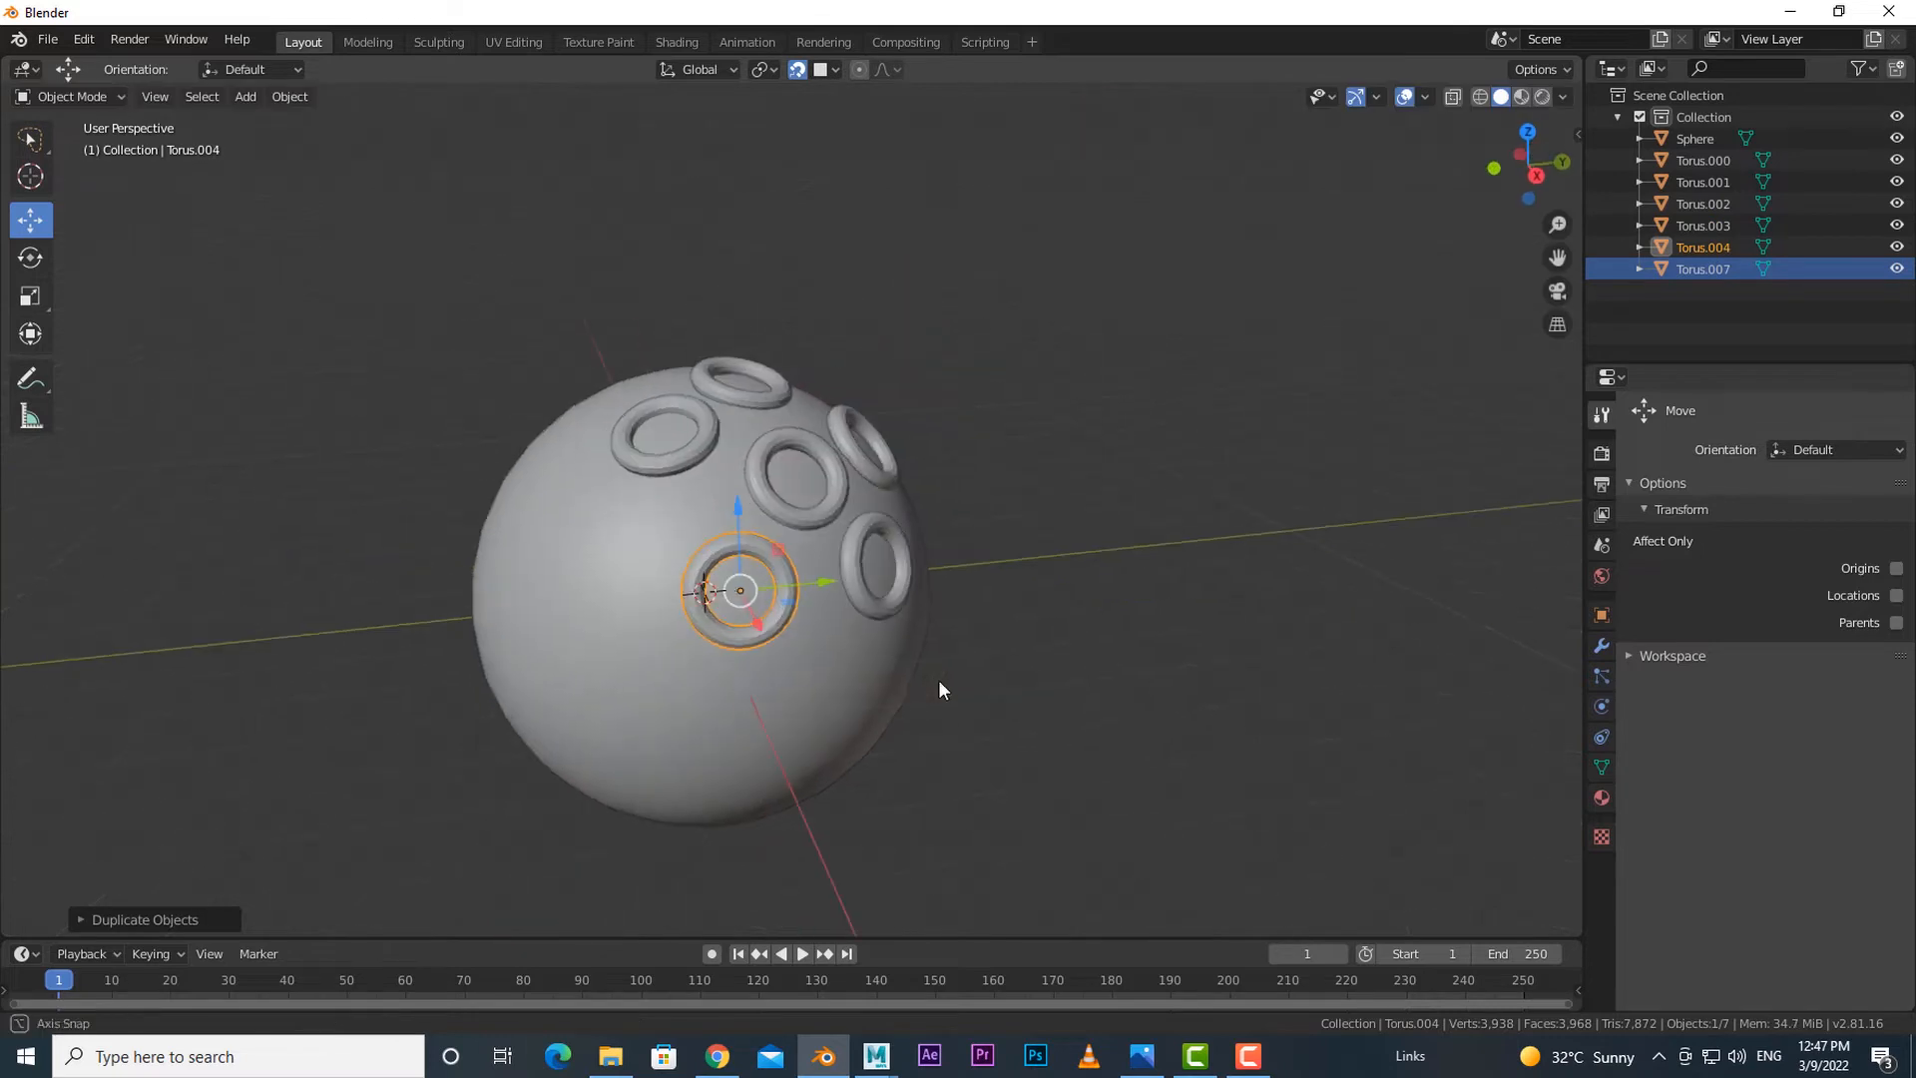
key("shift+d")
left_click(845, 657)
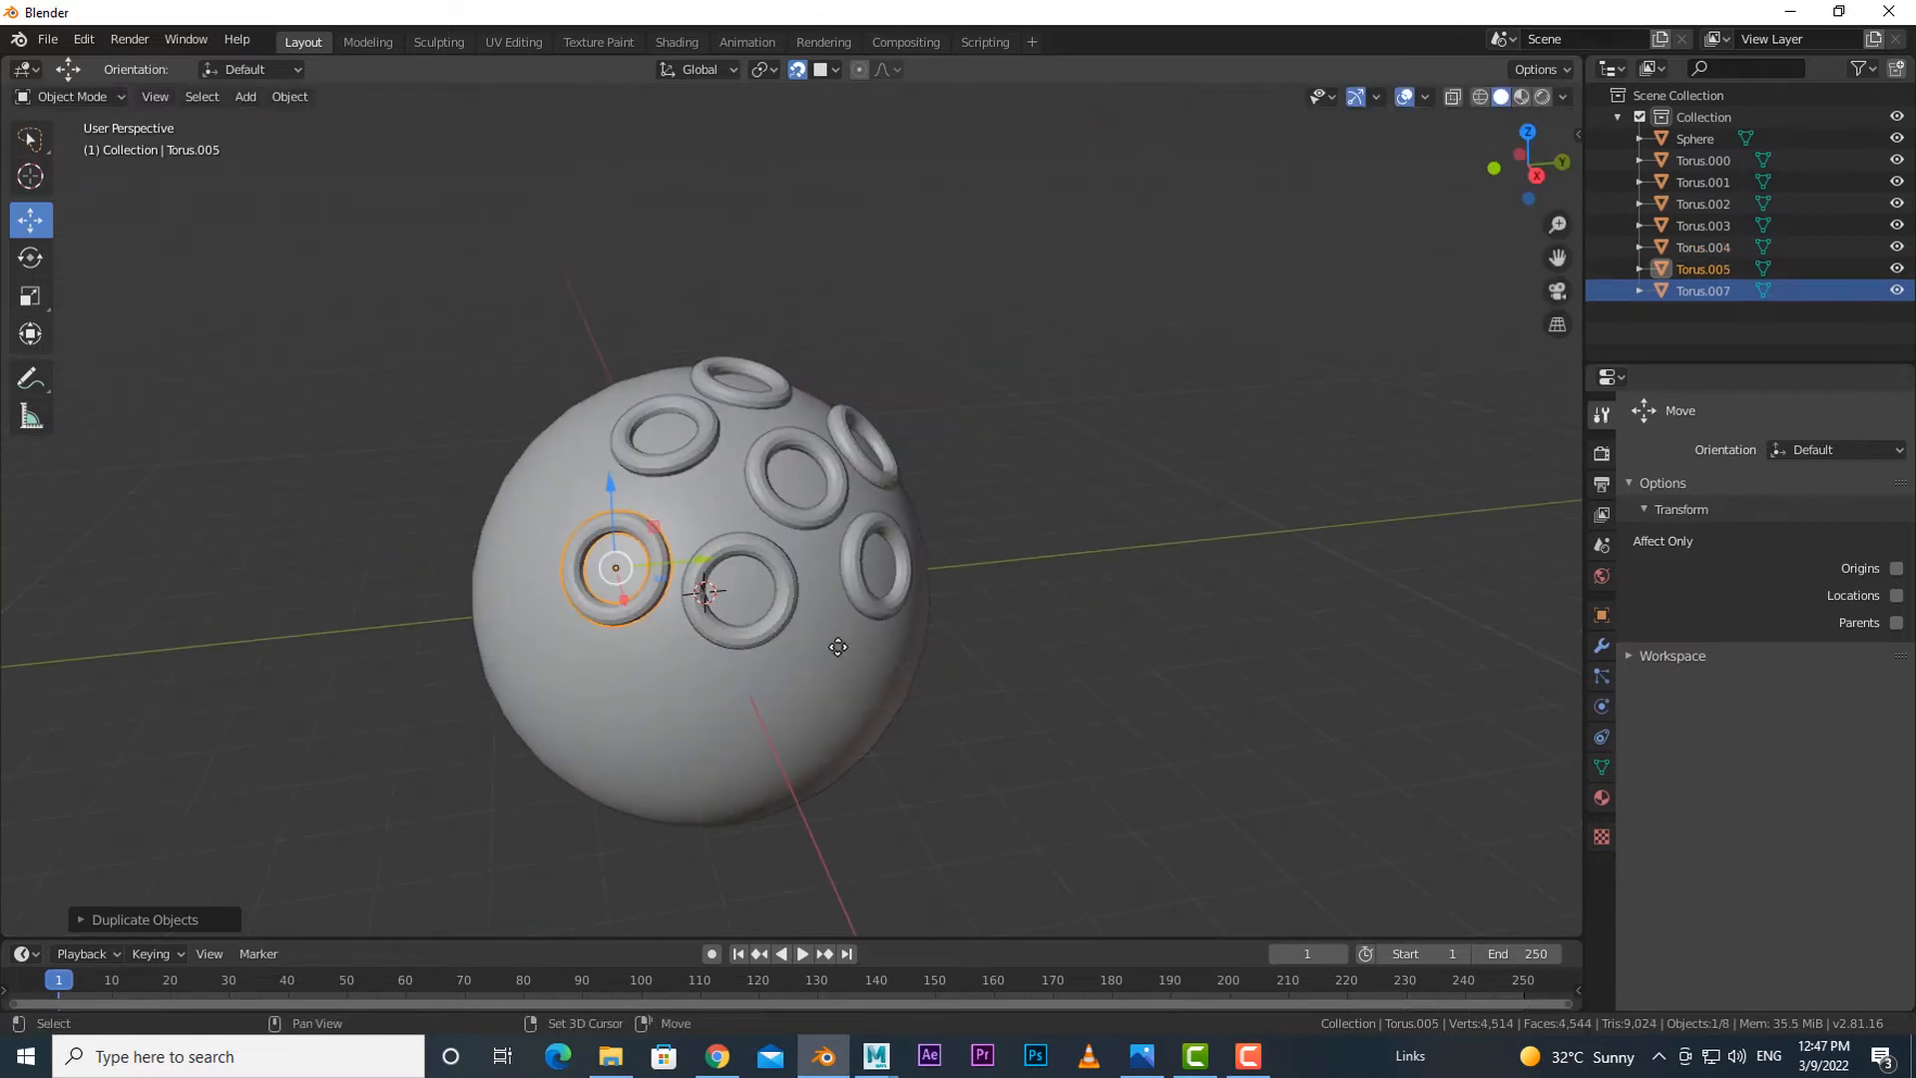
key("shift+d")
left_click(768, 589)
key("shift+d")
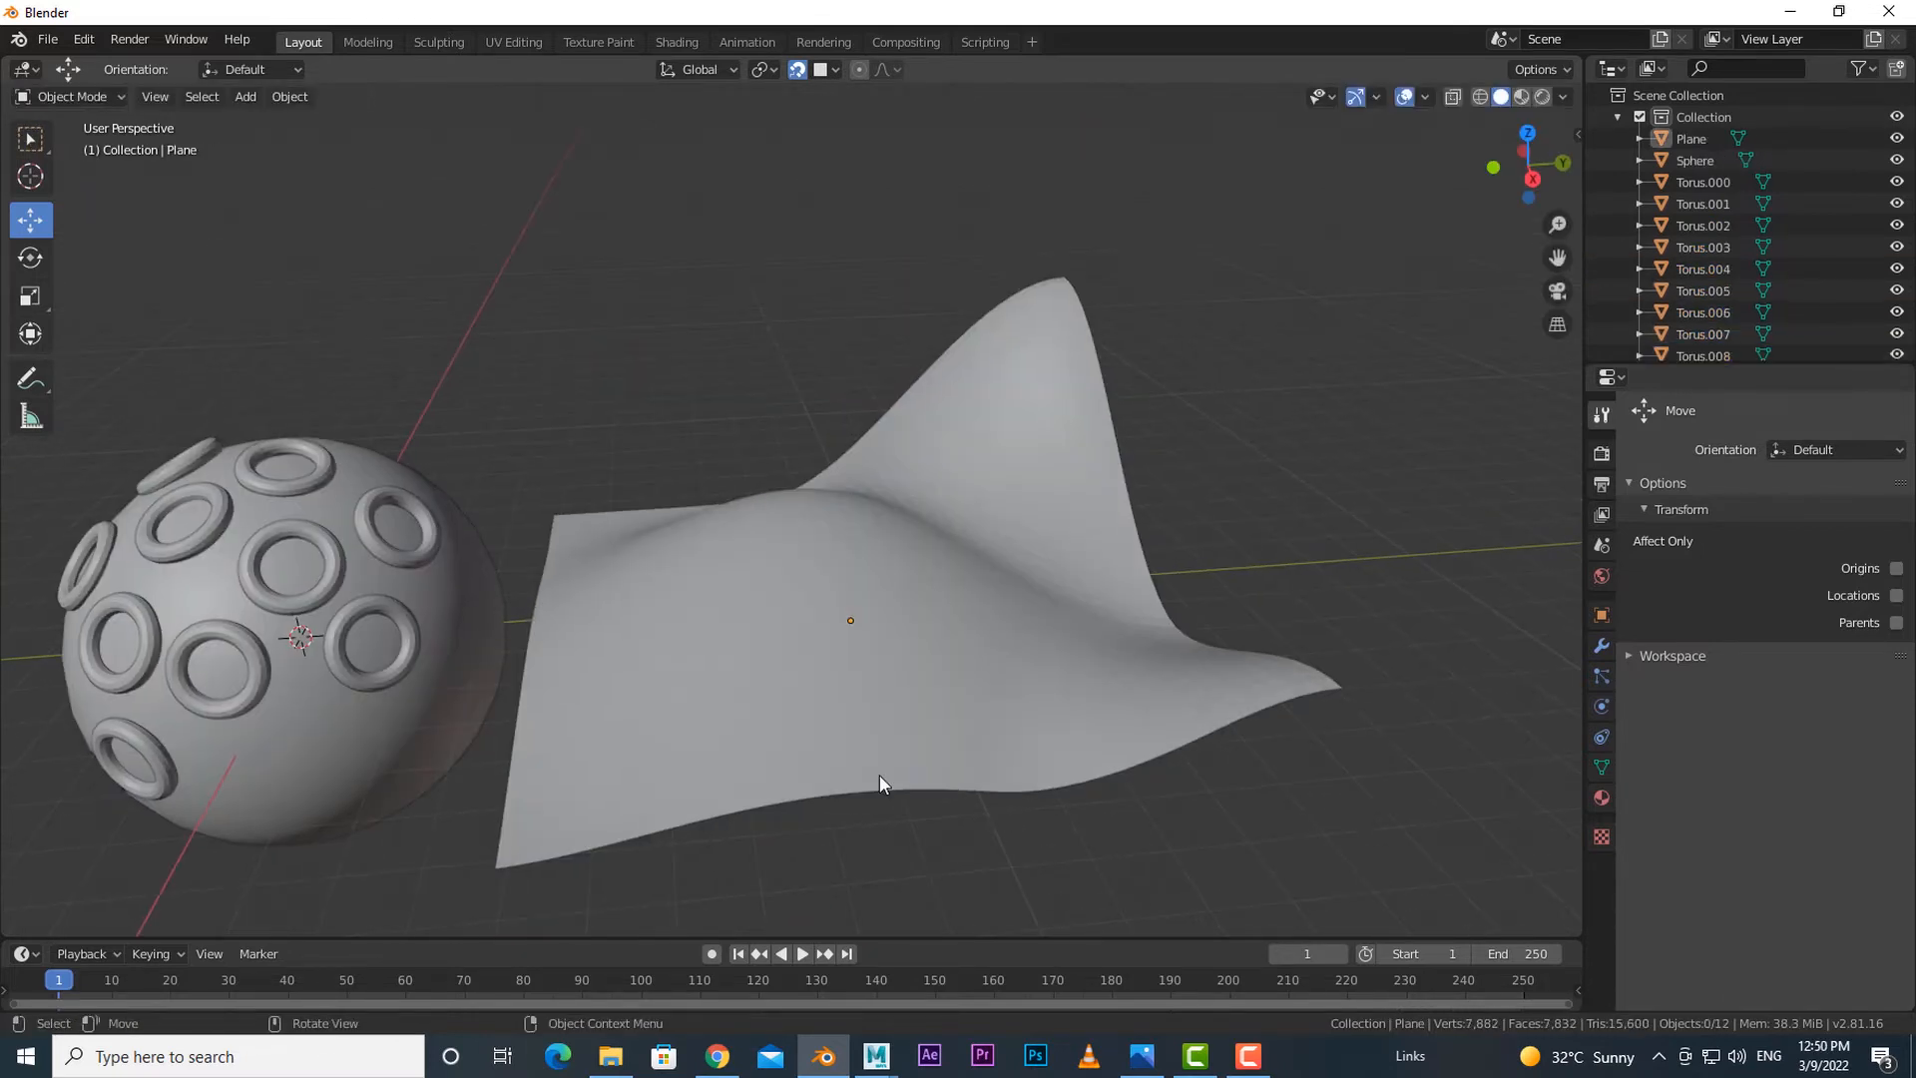
- Duplicate a ring from the sphere onto the wavy plane's central hump and snap two more copies beside it
left_click(395, 554)
key("shift+d")
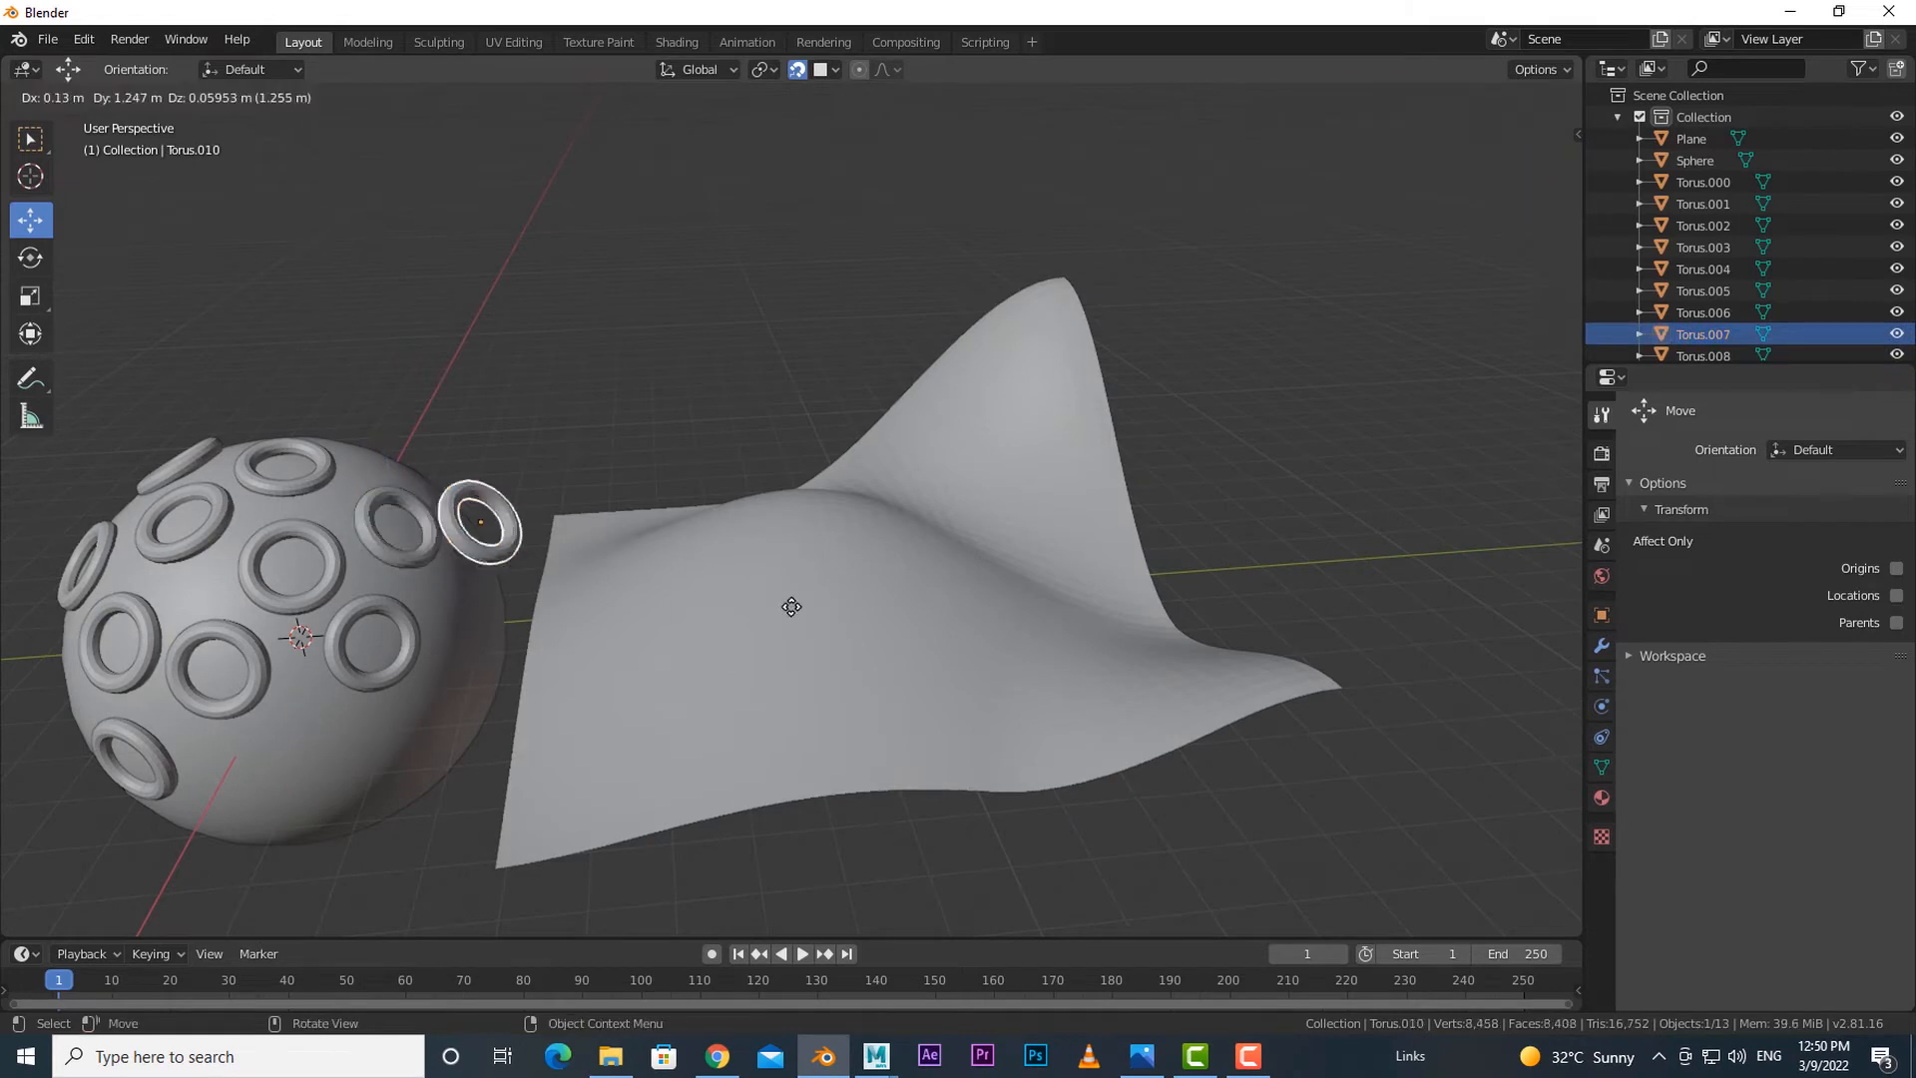
left_click(1028, 671)
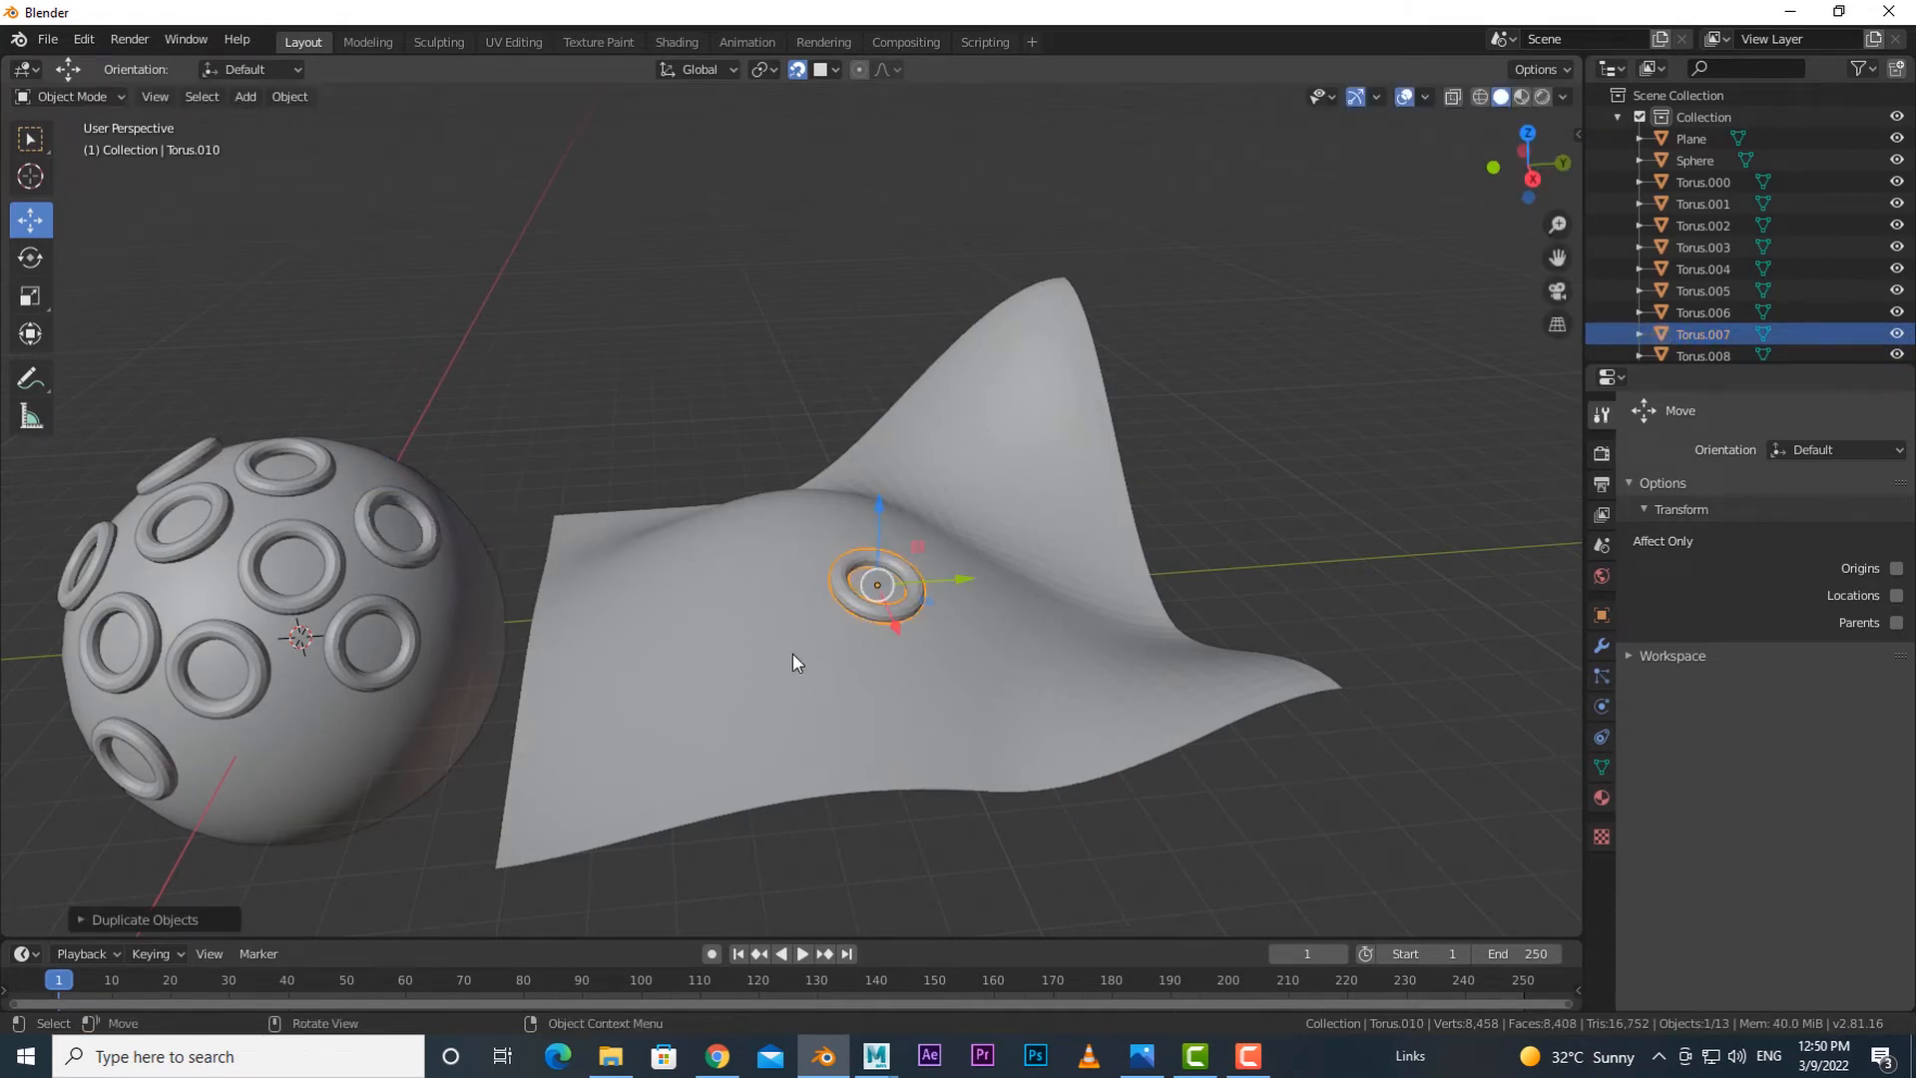
key("shift+d")
left_click(709, 608)
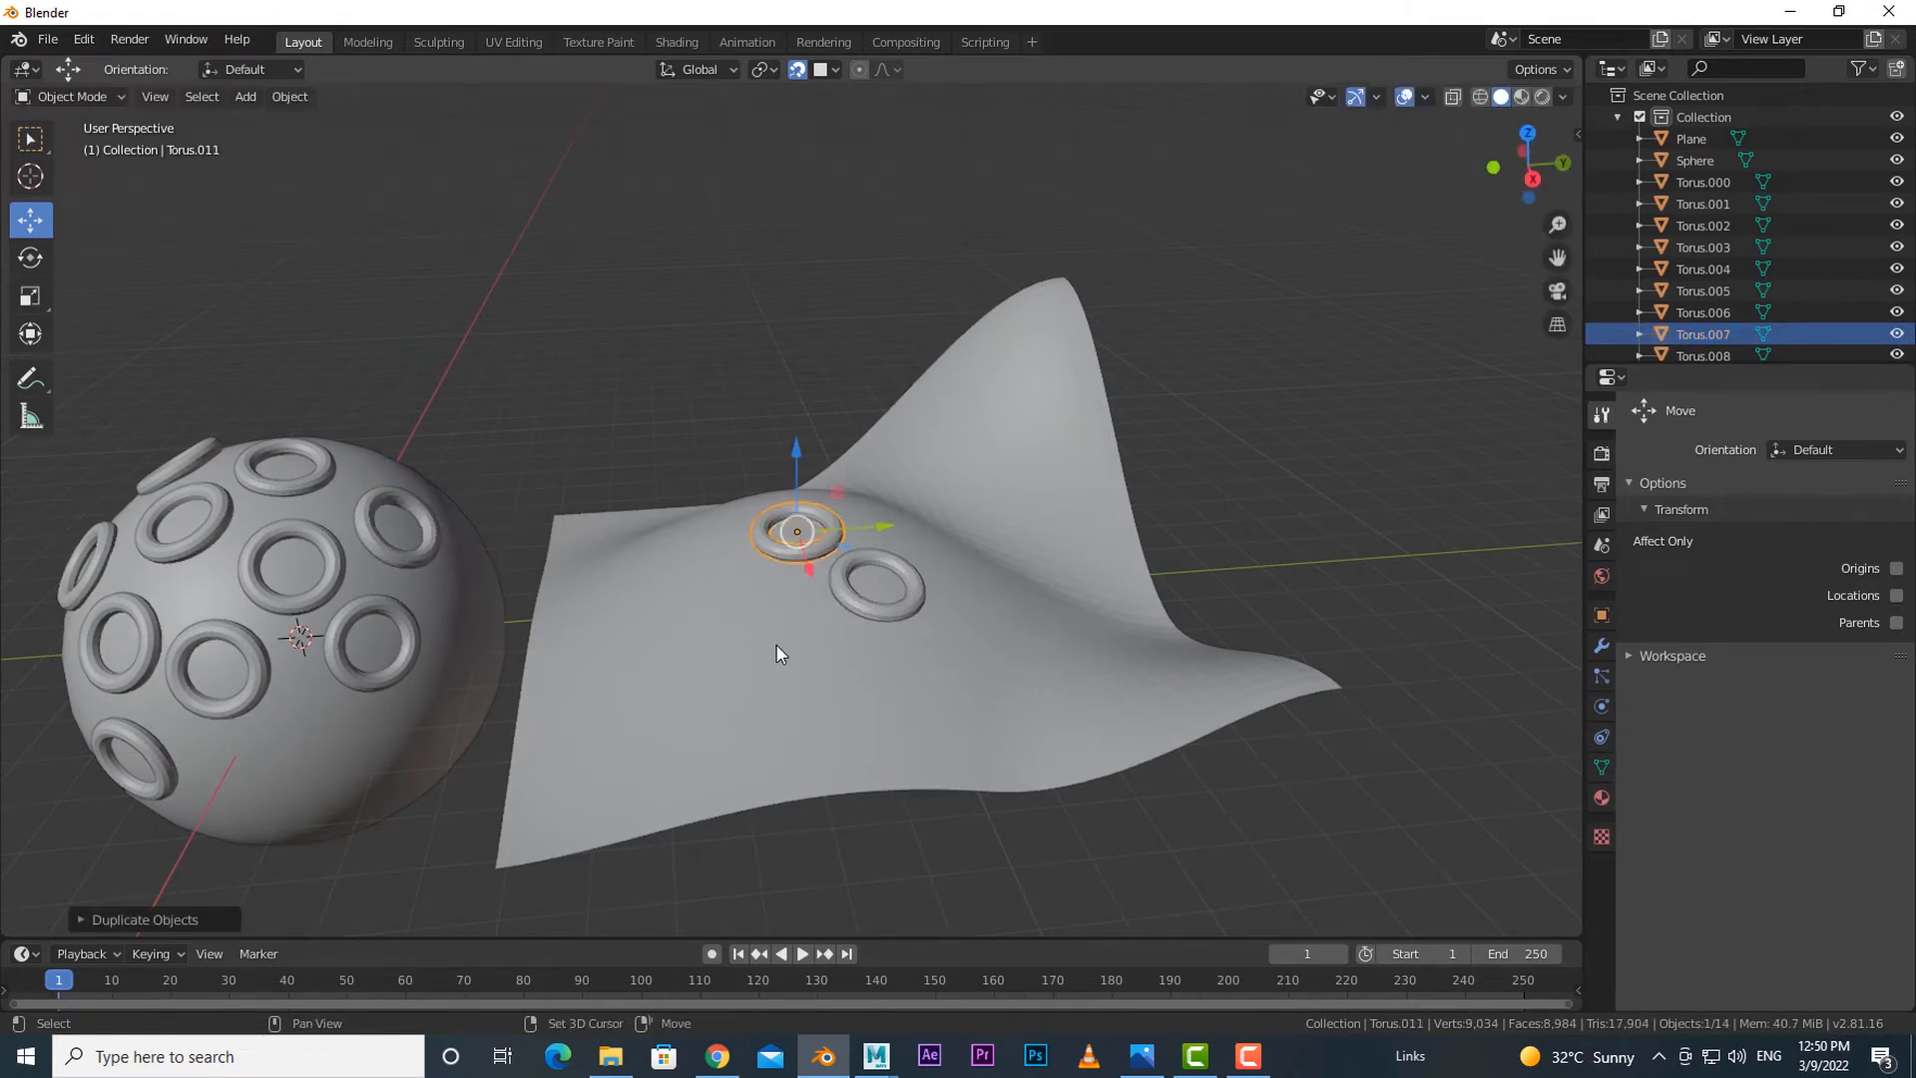
key("shift+d")
left_click(1016, 710)
- Snap four more duplicates of the ring onto the wavy plane, around the hump and down its front slope
middle_click_drag(1016, 710, 930, 713)
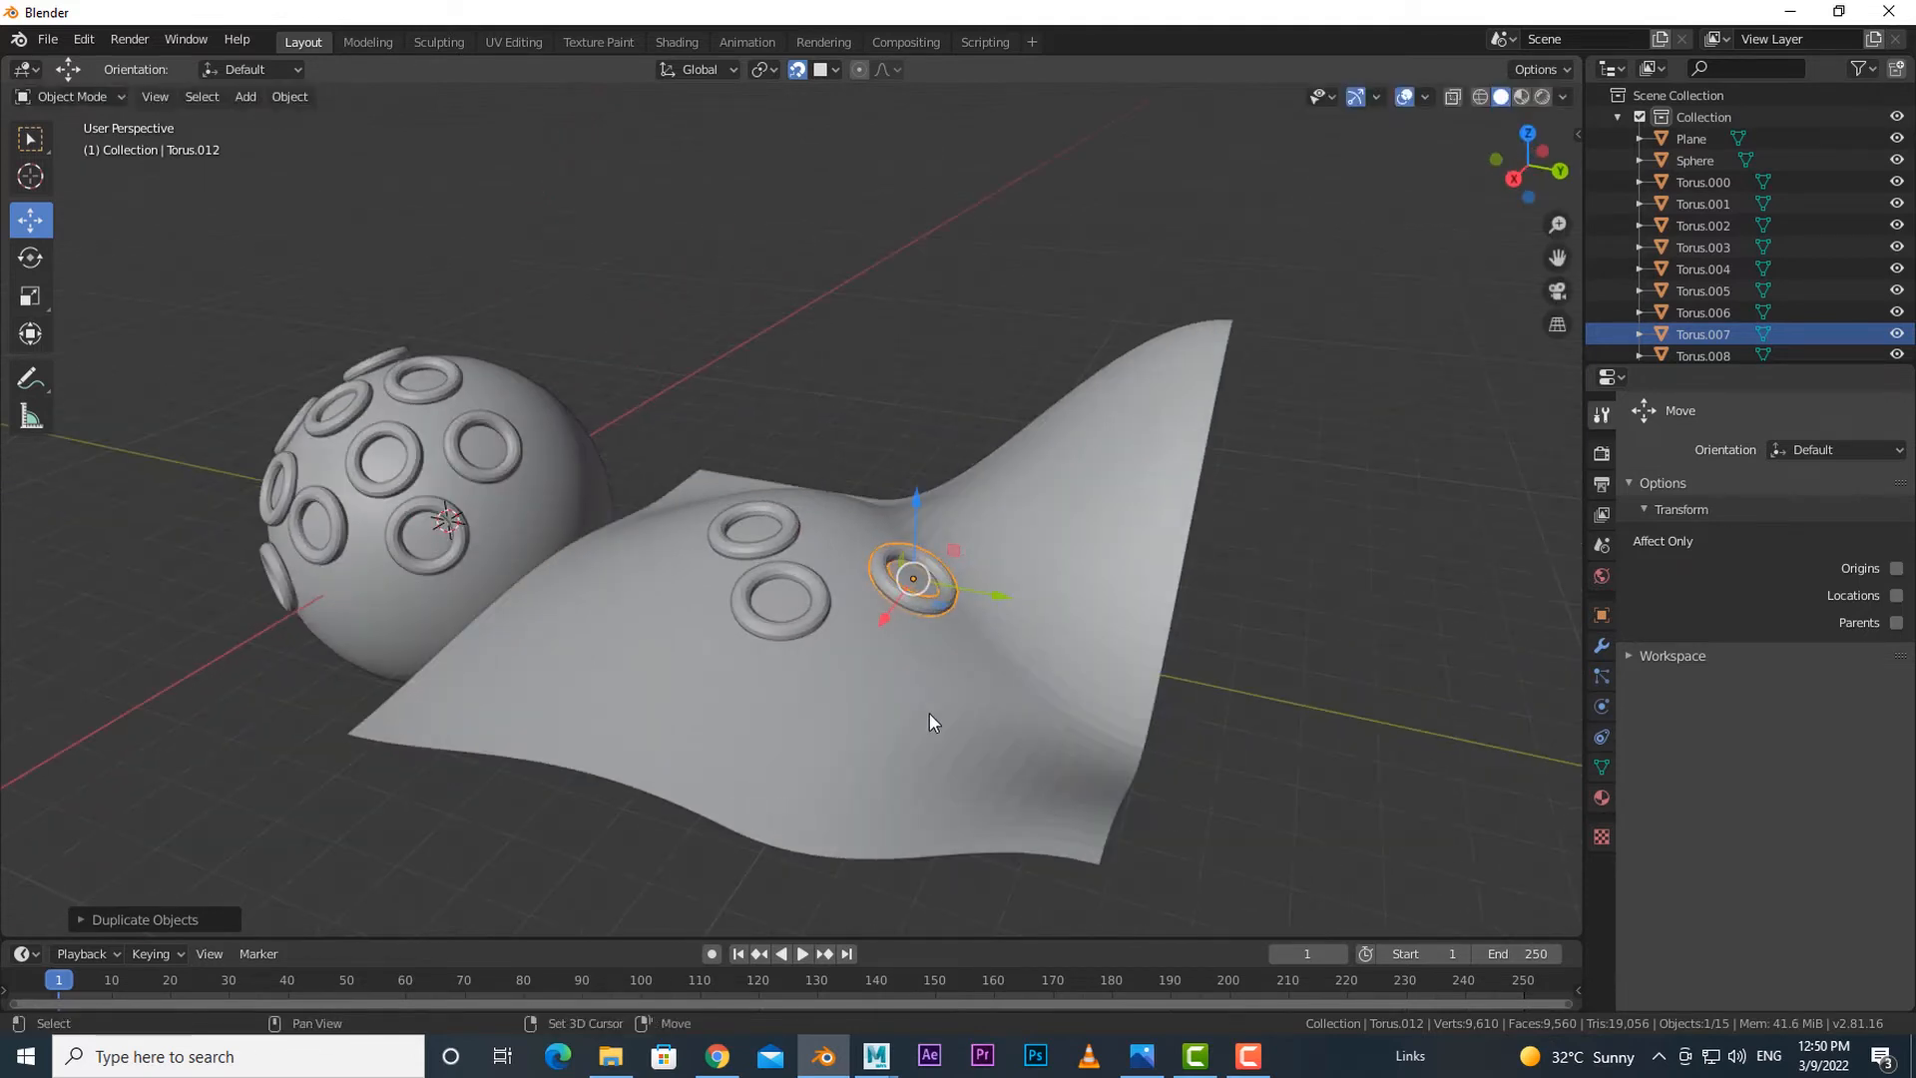
key("shift+d")
left_click(863, 644)
key("shift+d")
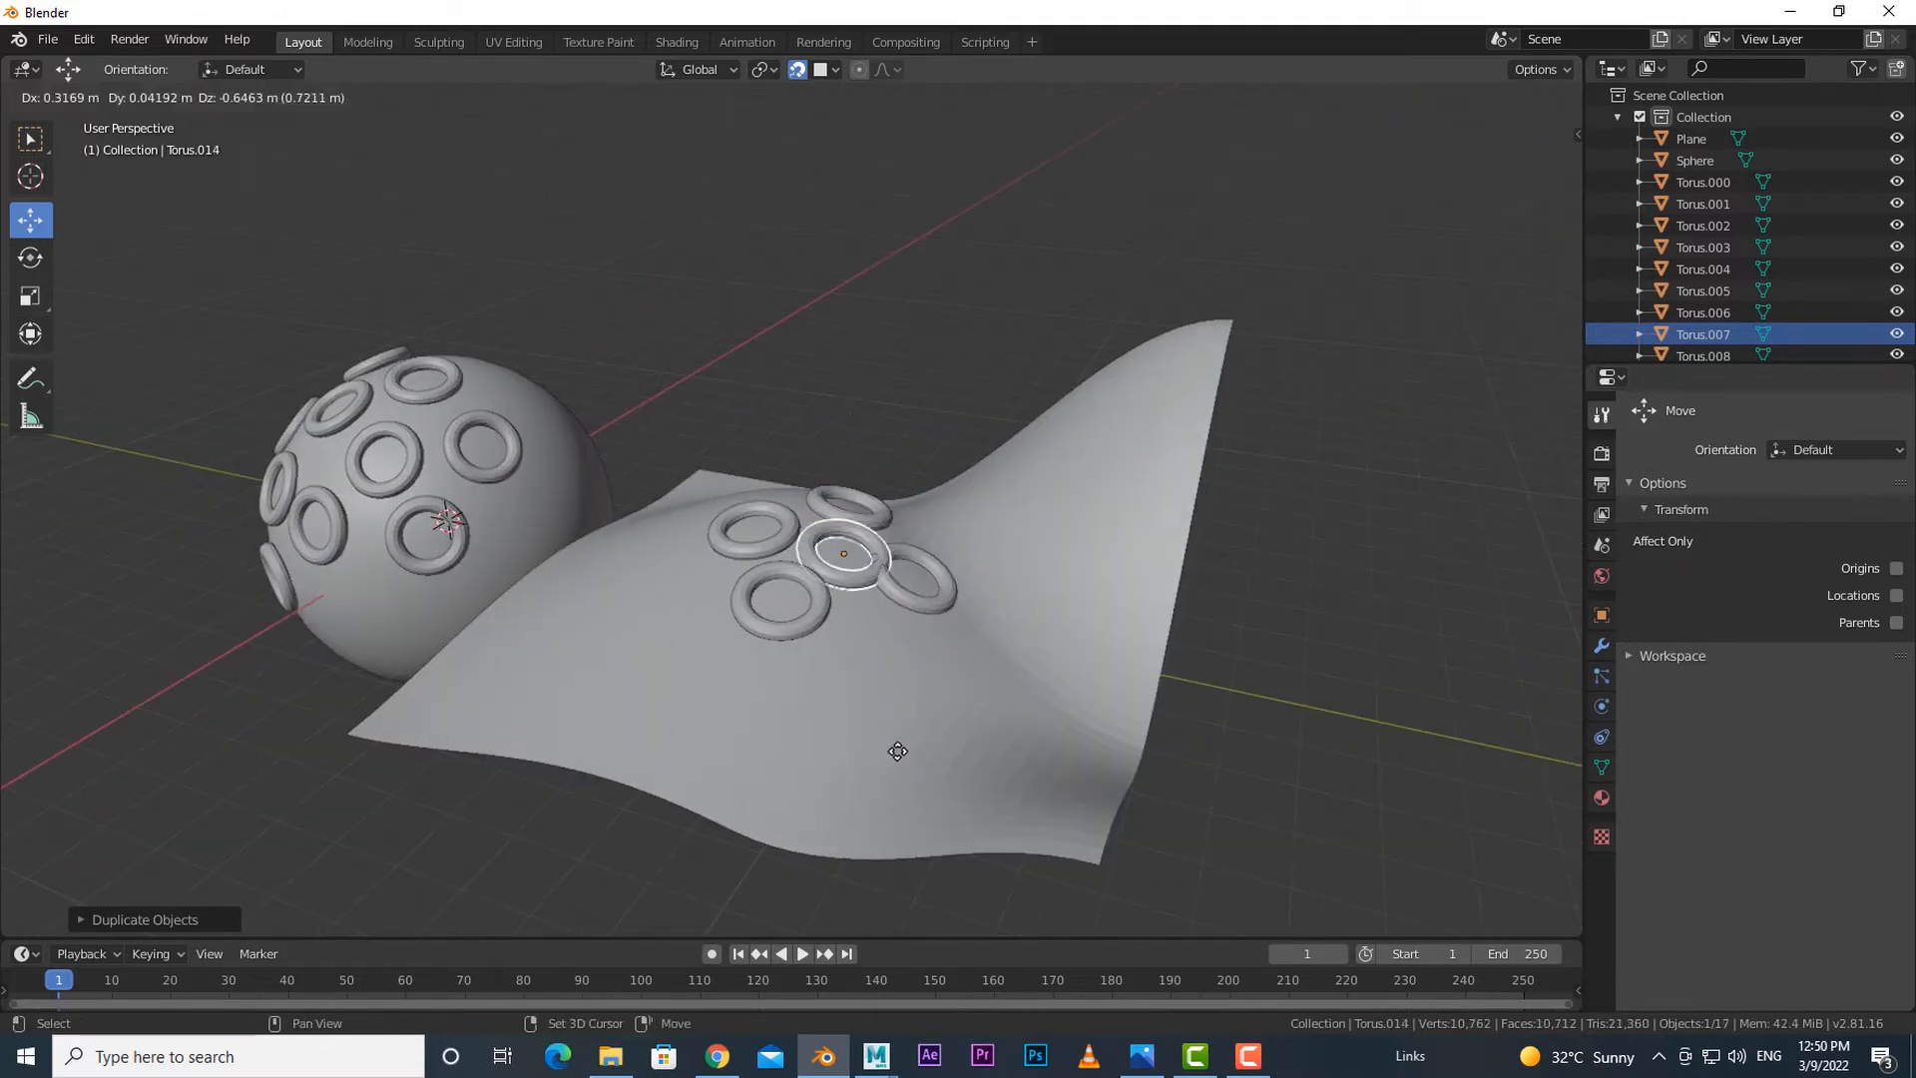
left_click(973, 817)
key("shift+d")
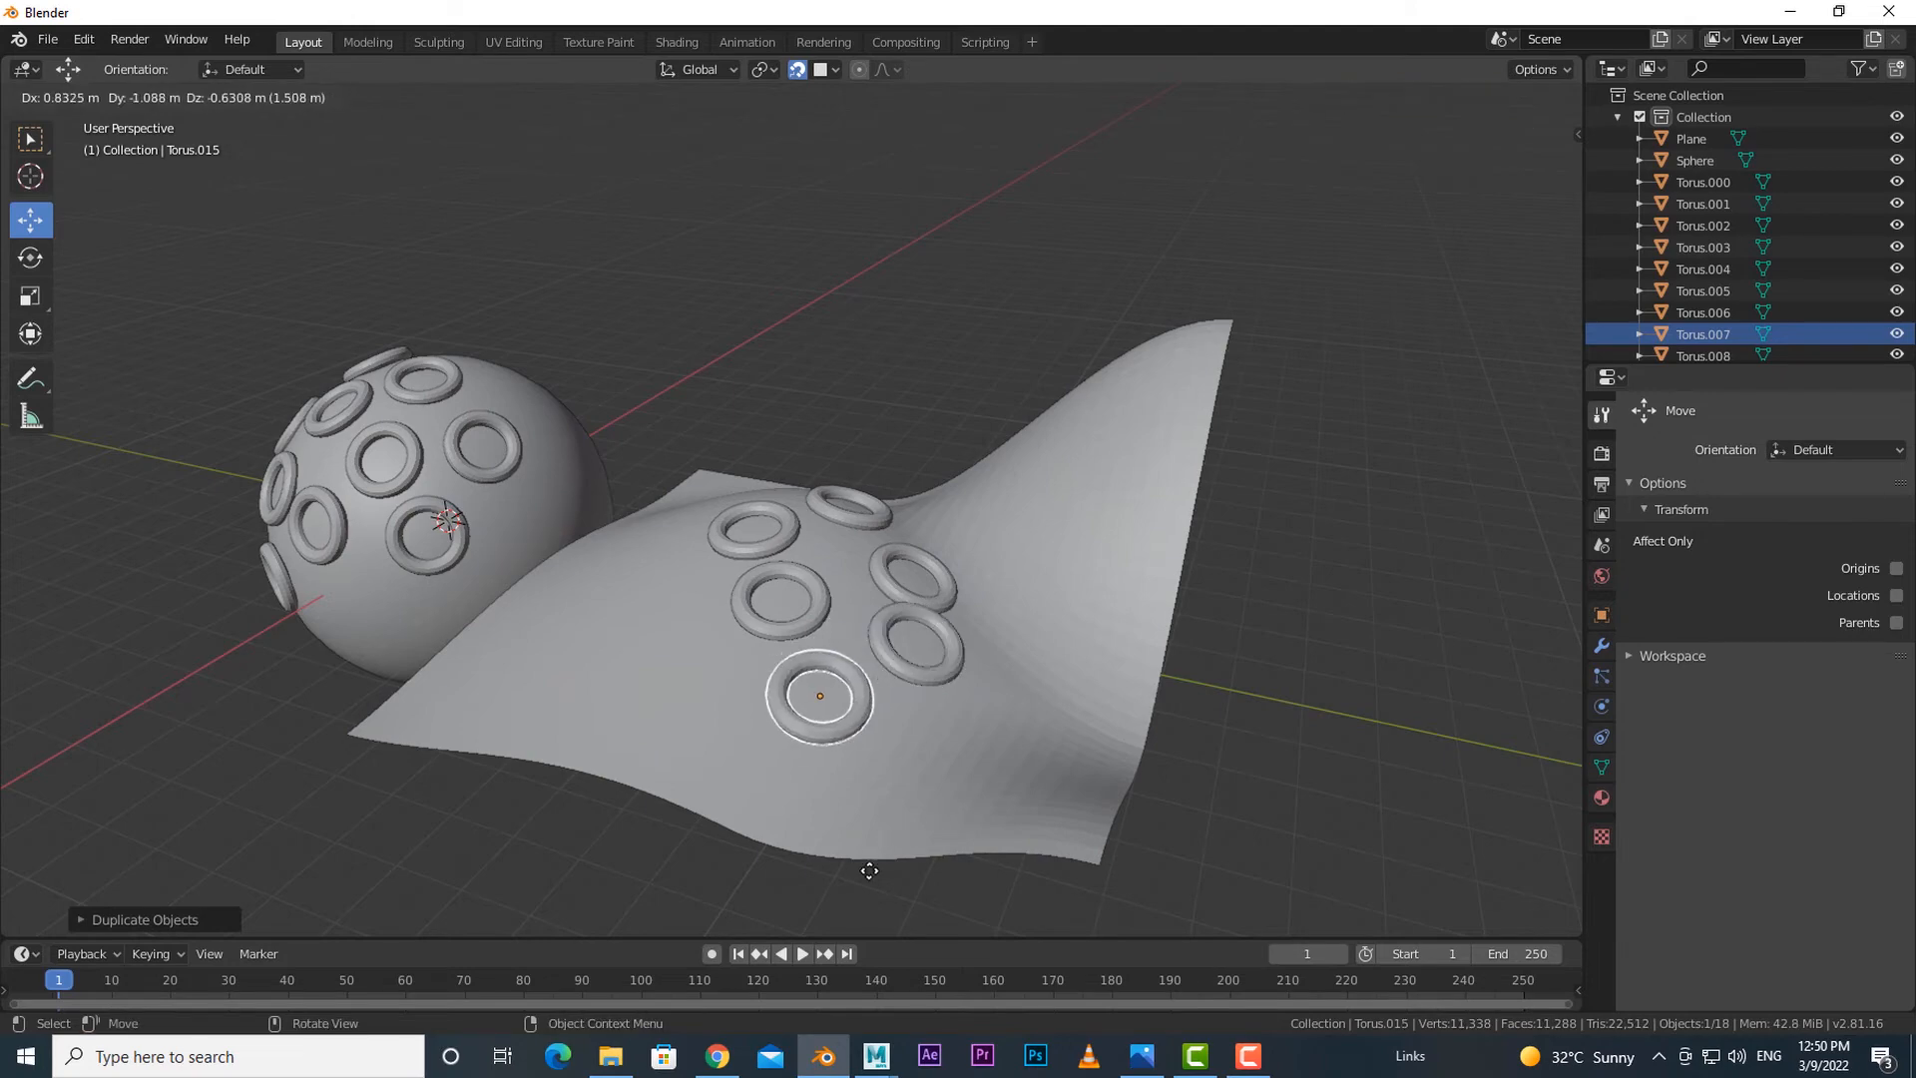
left_click(867, 870)
key("shift+d")
left_click(705, 775)
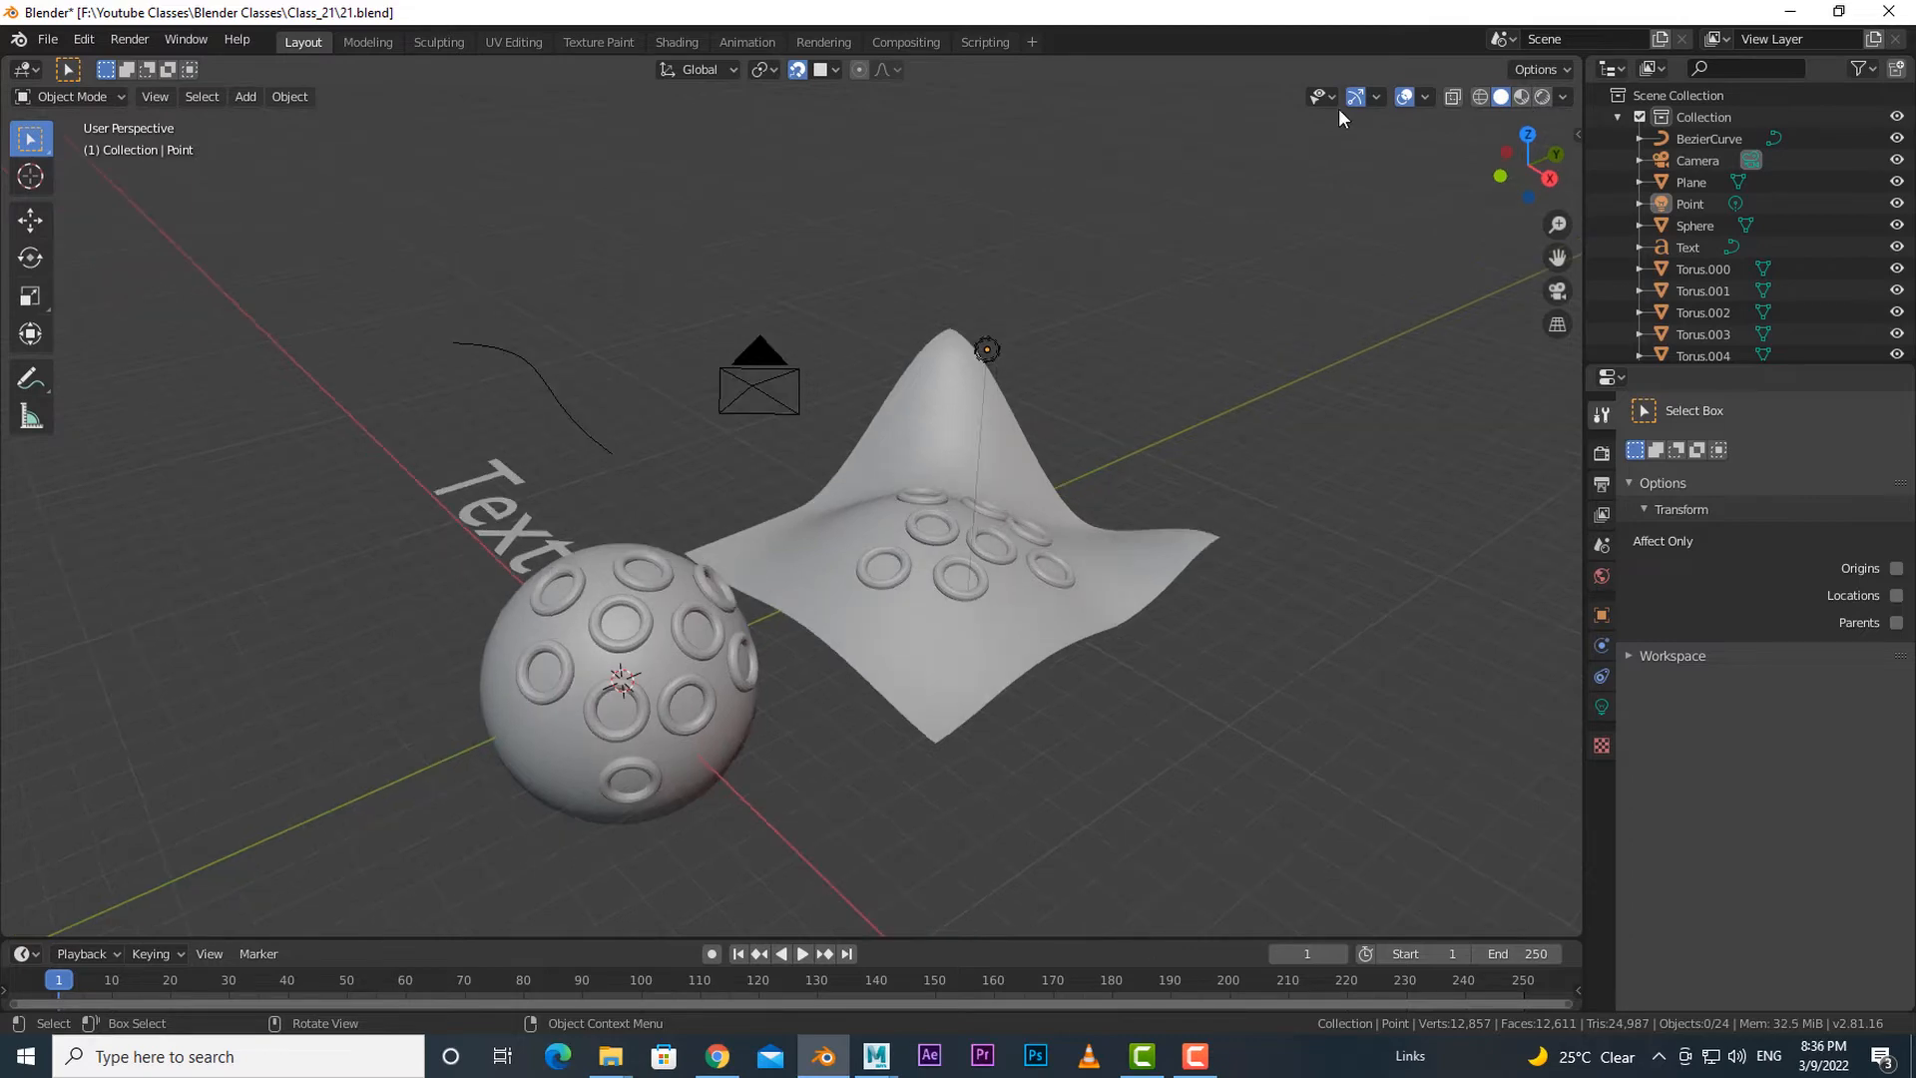
- Examine the scene's object types by selecting the text, curve, camera, light and plane in turn, and review the object categories that can be added
left_click(1327, 97)
middle_click_drag(903, 732, 578, 591)
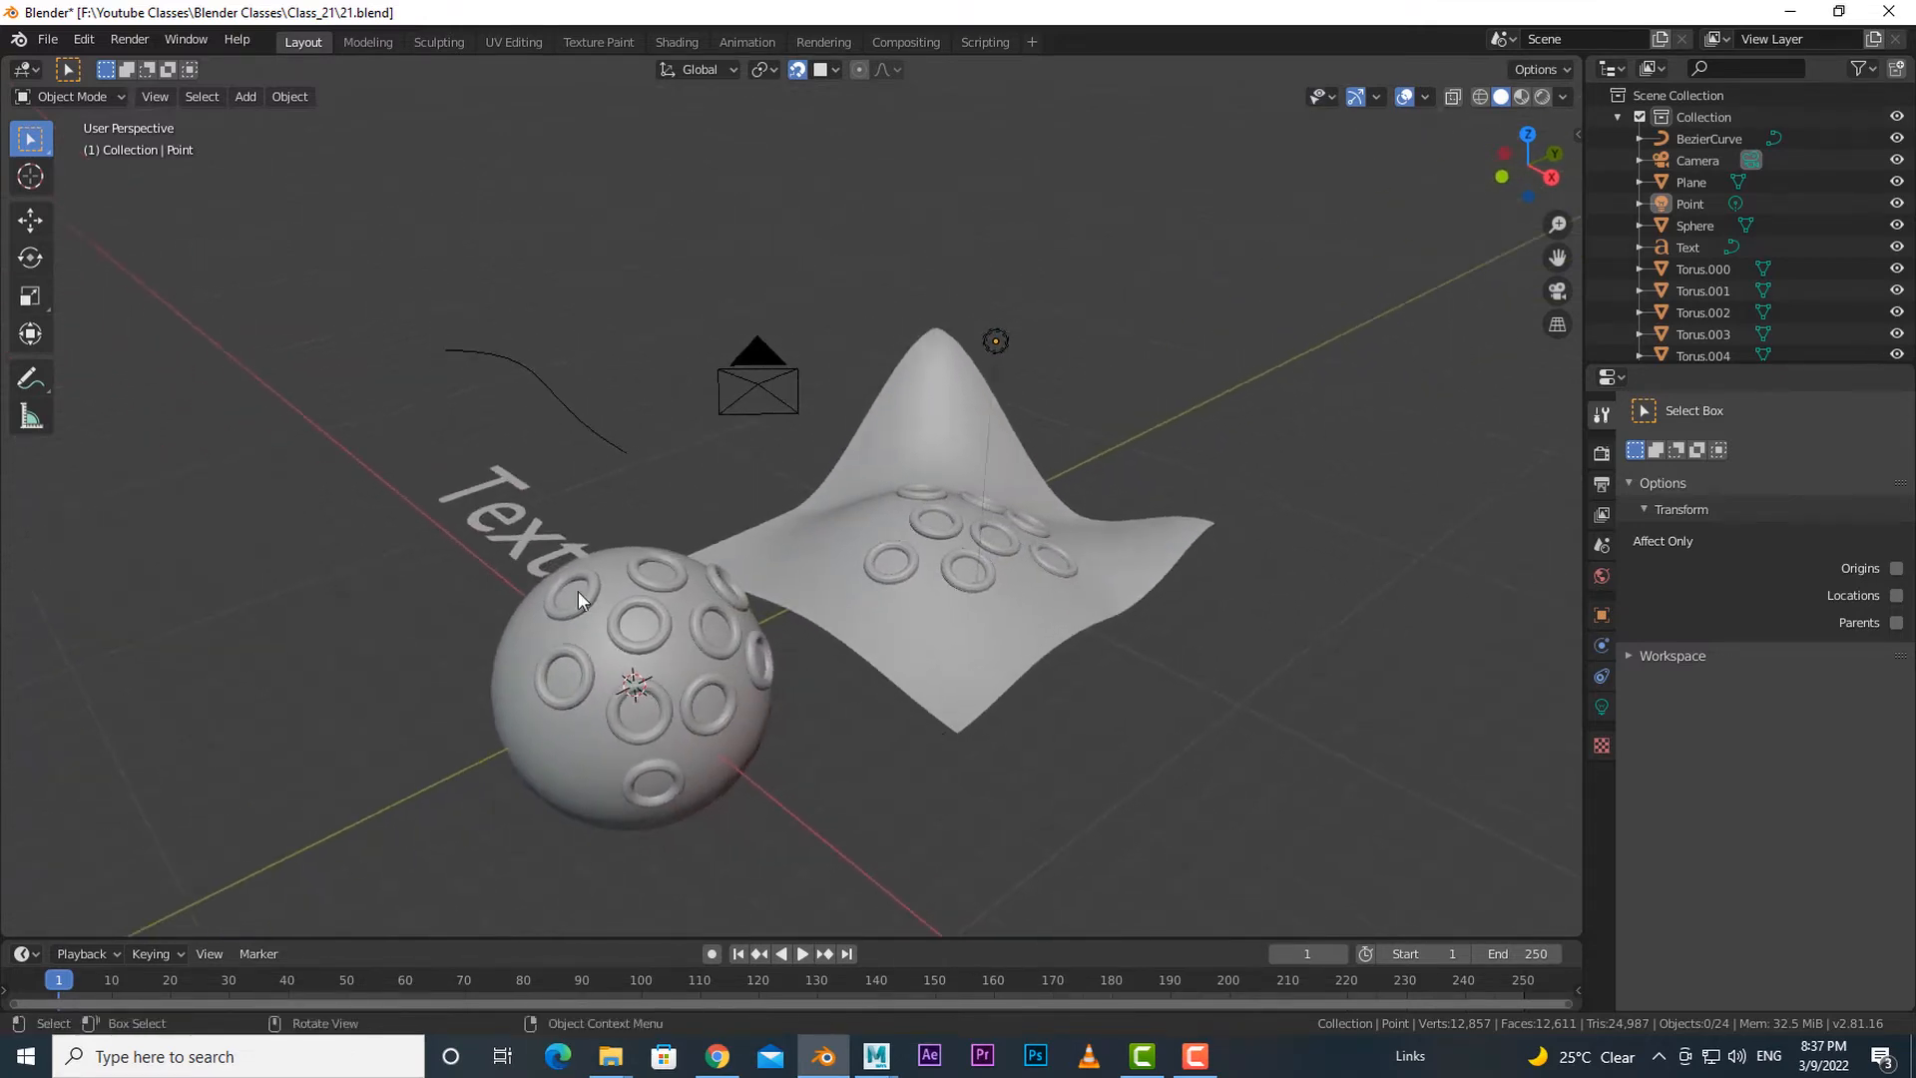
left_click(505, 515)
left_click(609, 445)
left_click(751, 400)
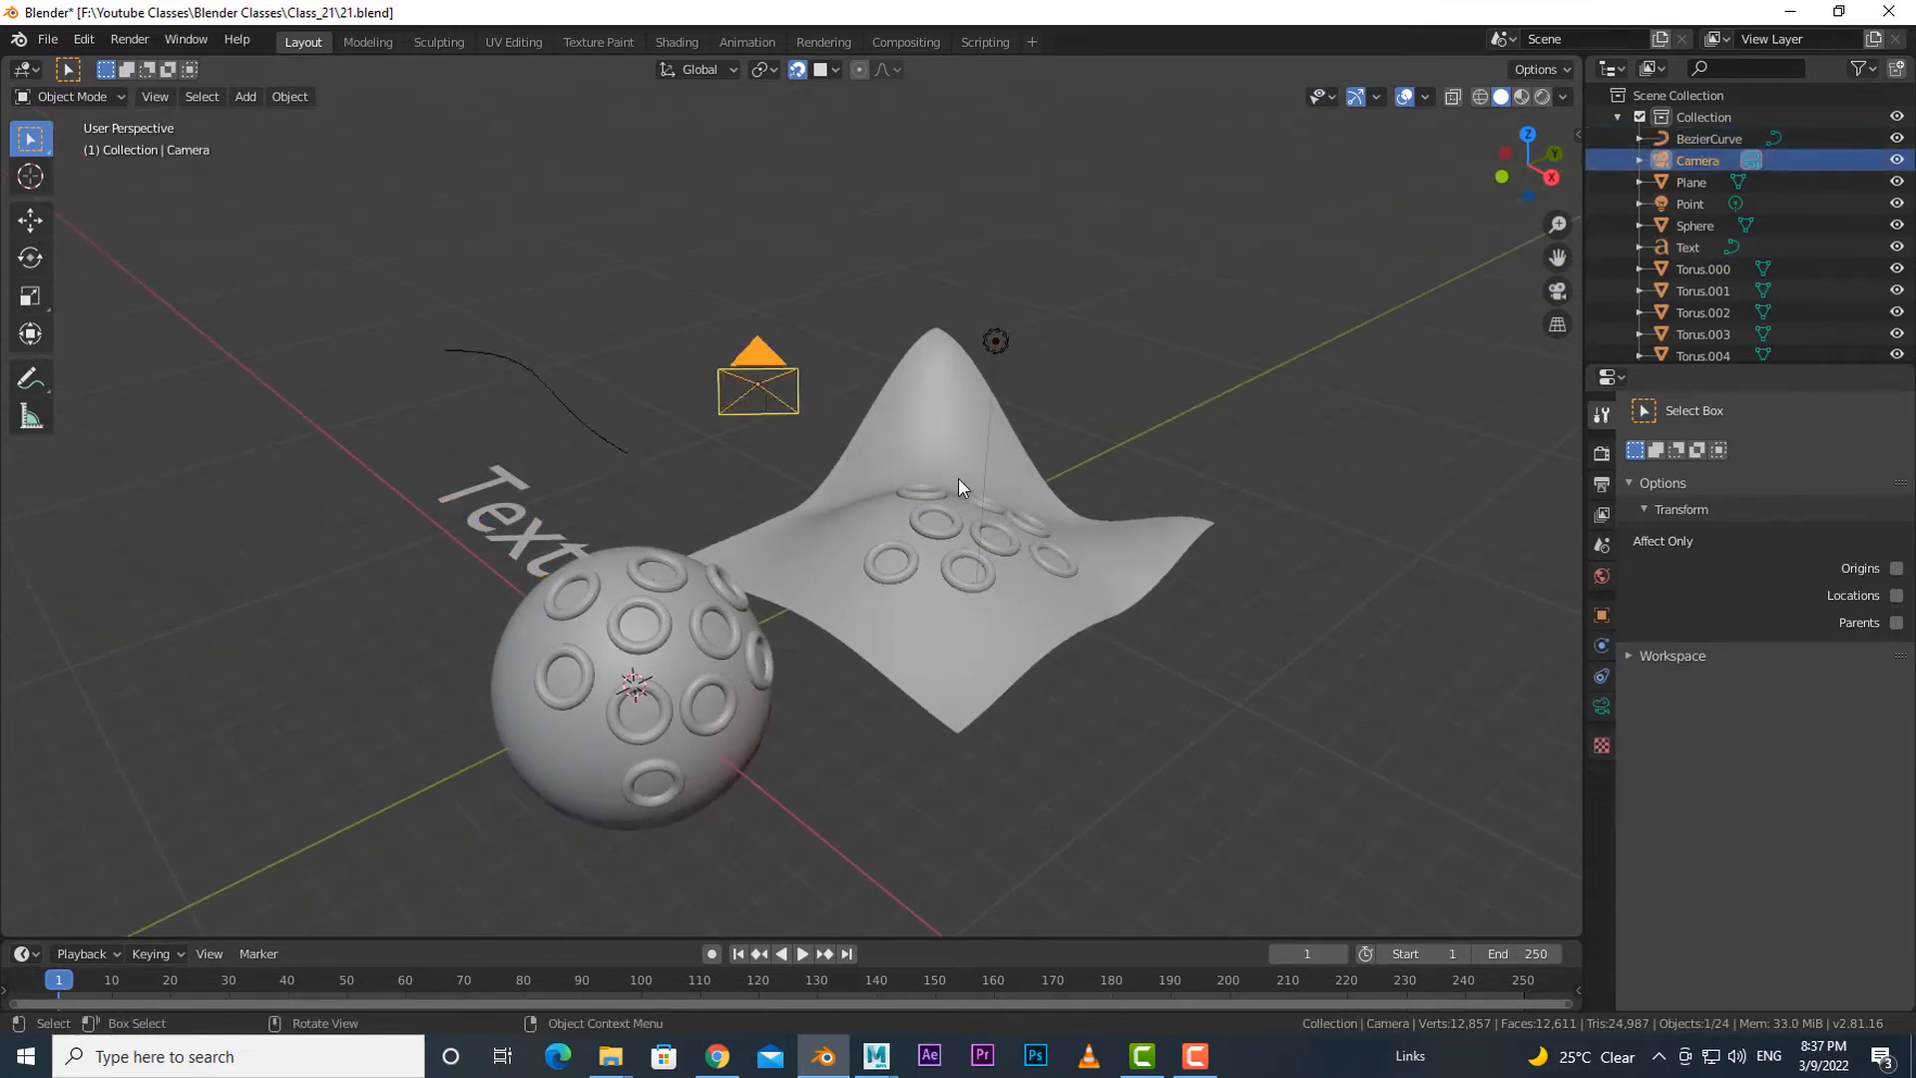
left_click(988, 338)
left_click(1064, 572)
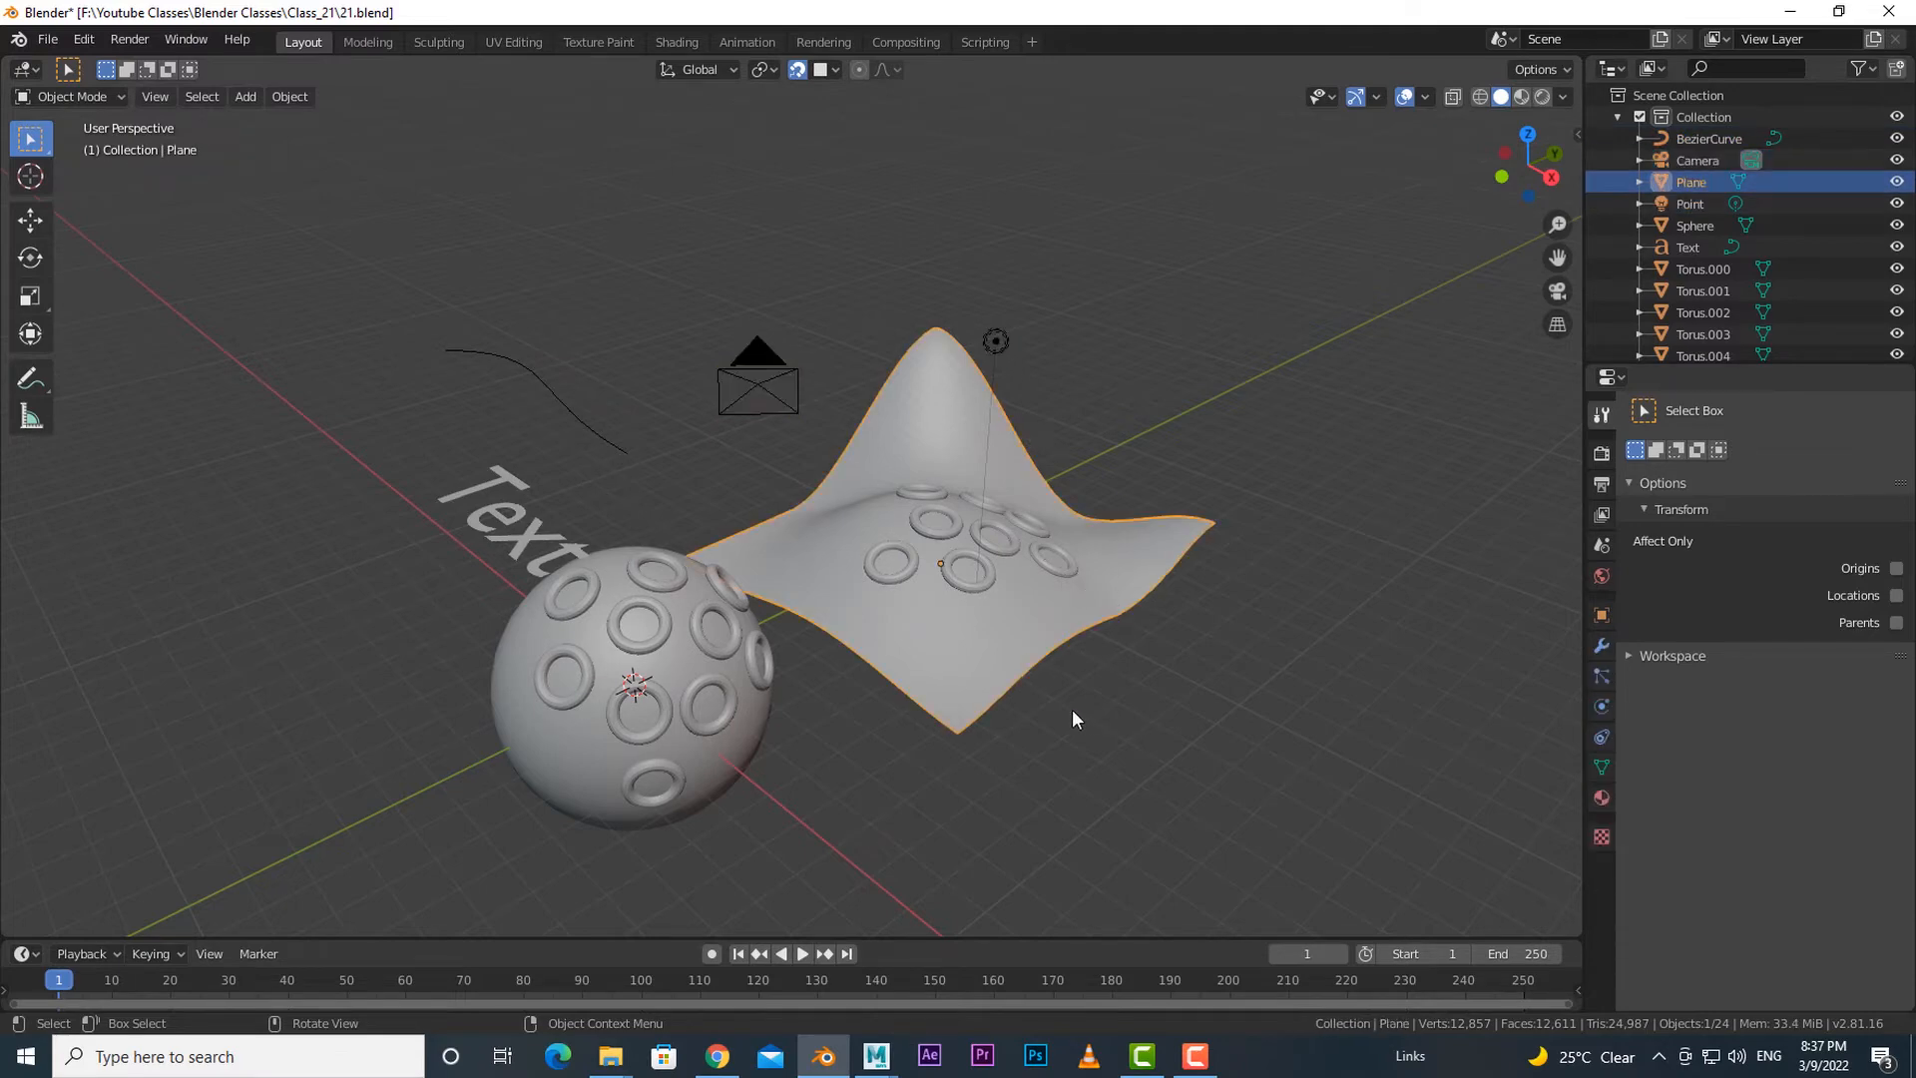
middle_click_drag(1072, 709, 1148, 482)
left_click(1138, 428)
key("shift+a")
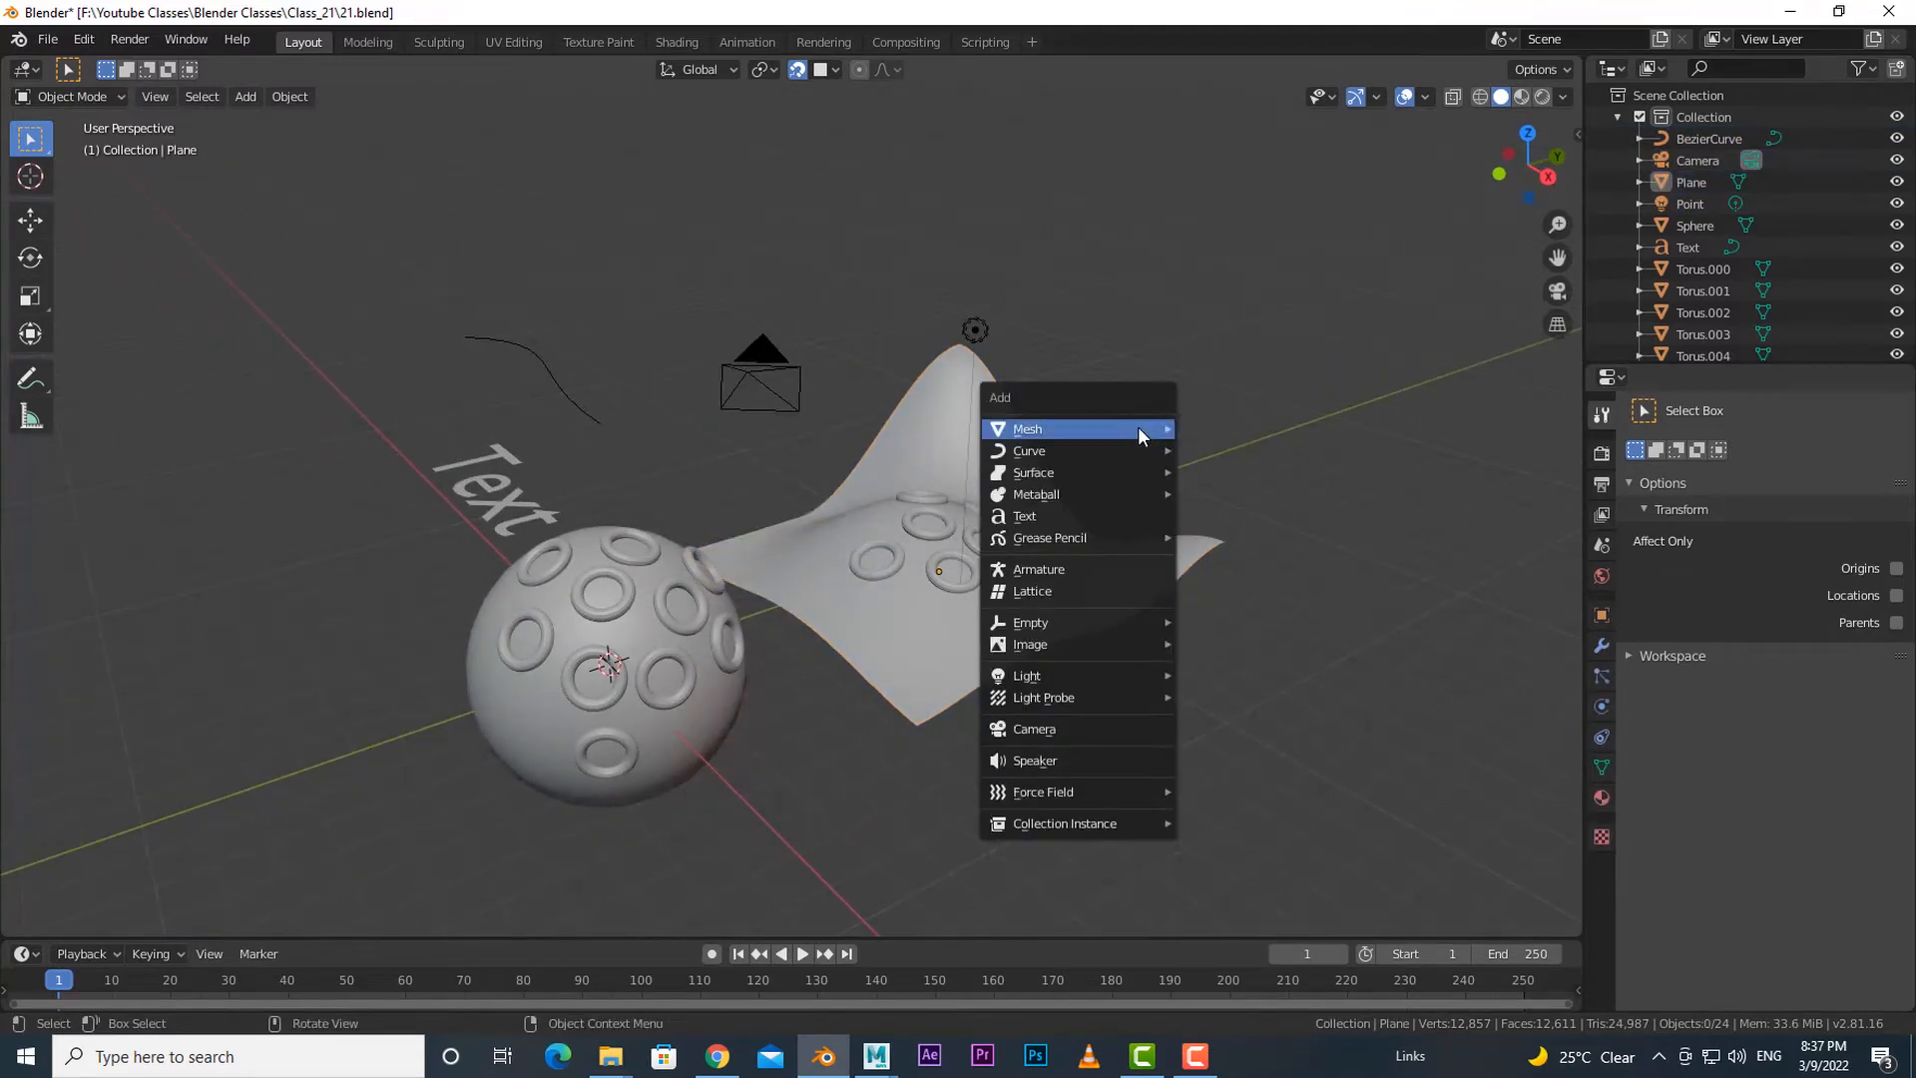
mouse_move(1138, 427)
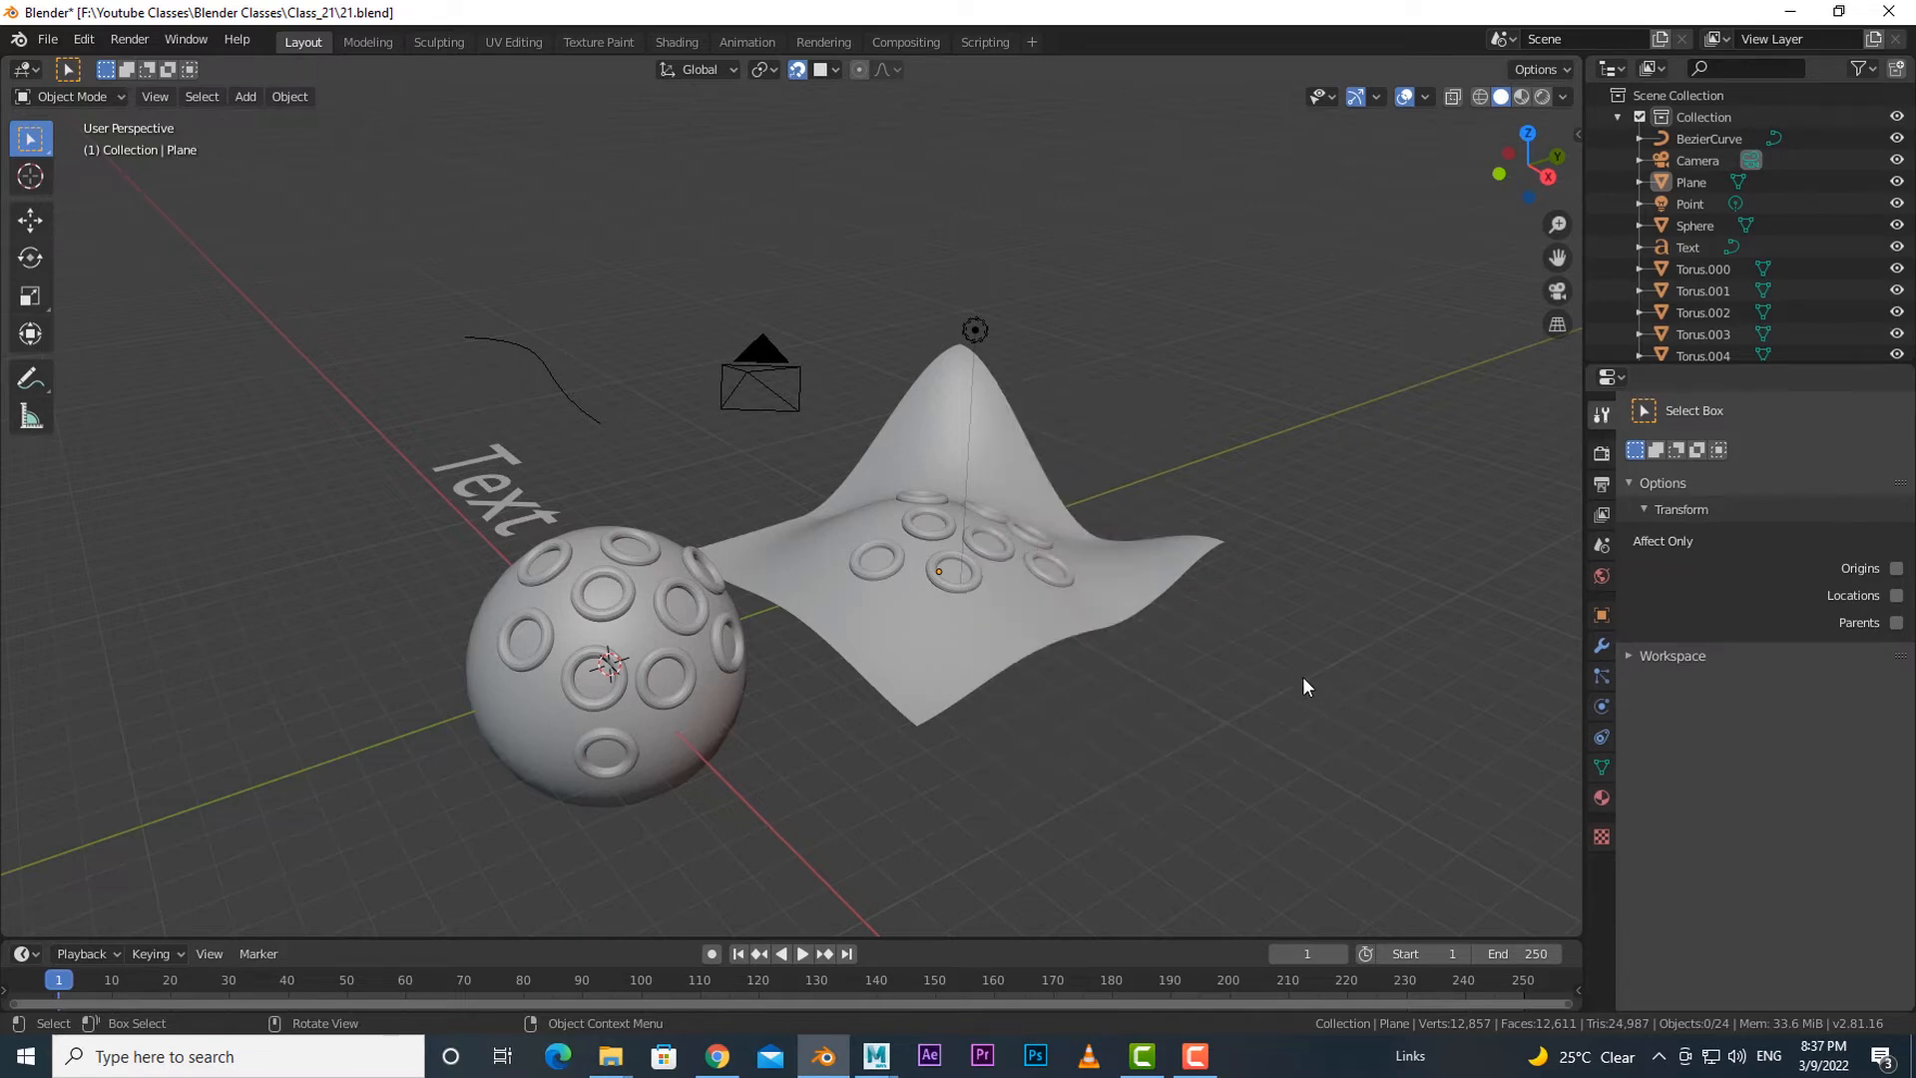
- Hide every object type from Curve to Speaker in the viewport, leaving only meshes shown
left_click(1333, 96)
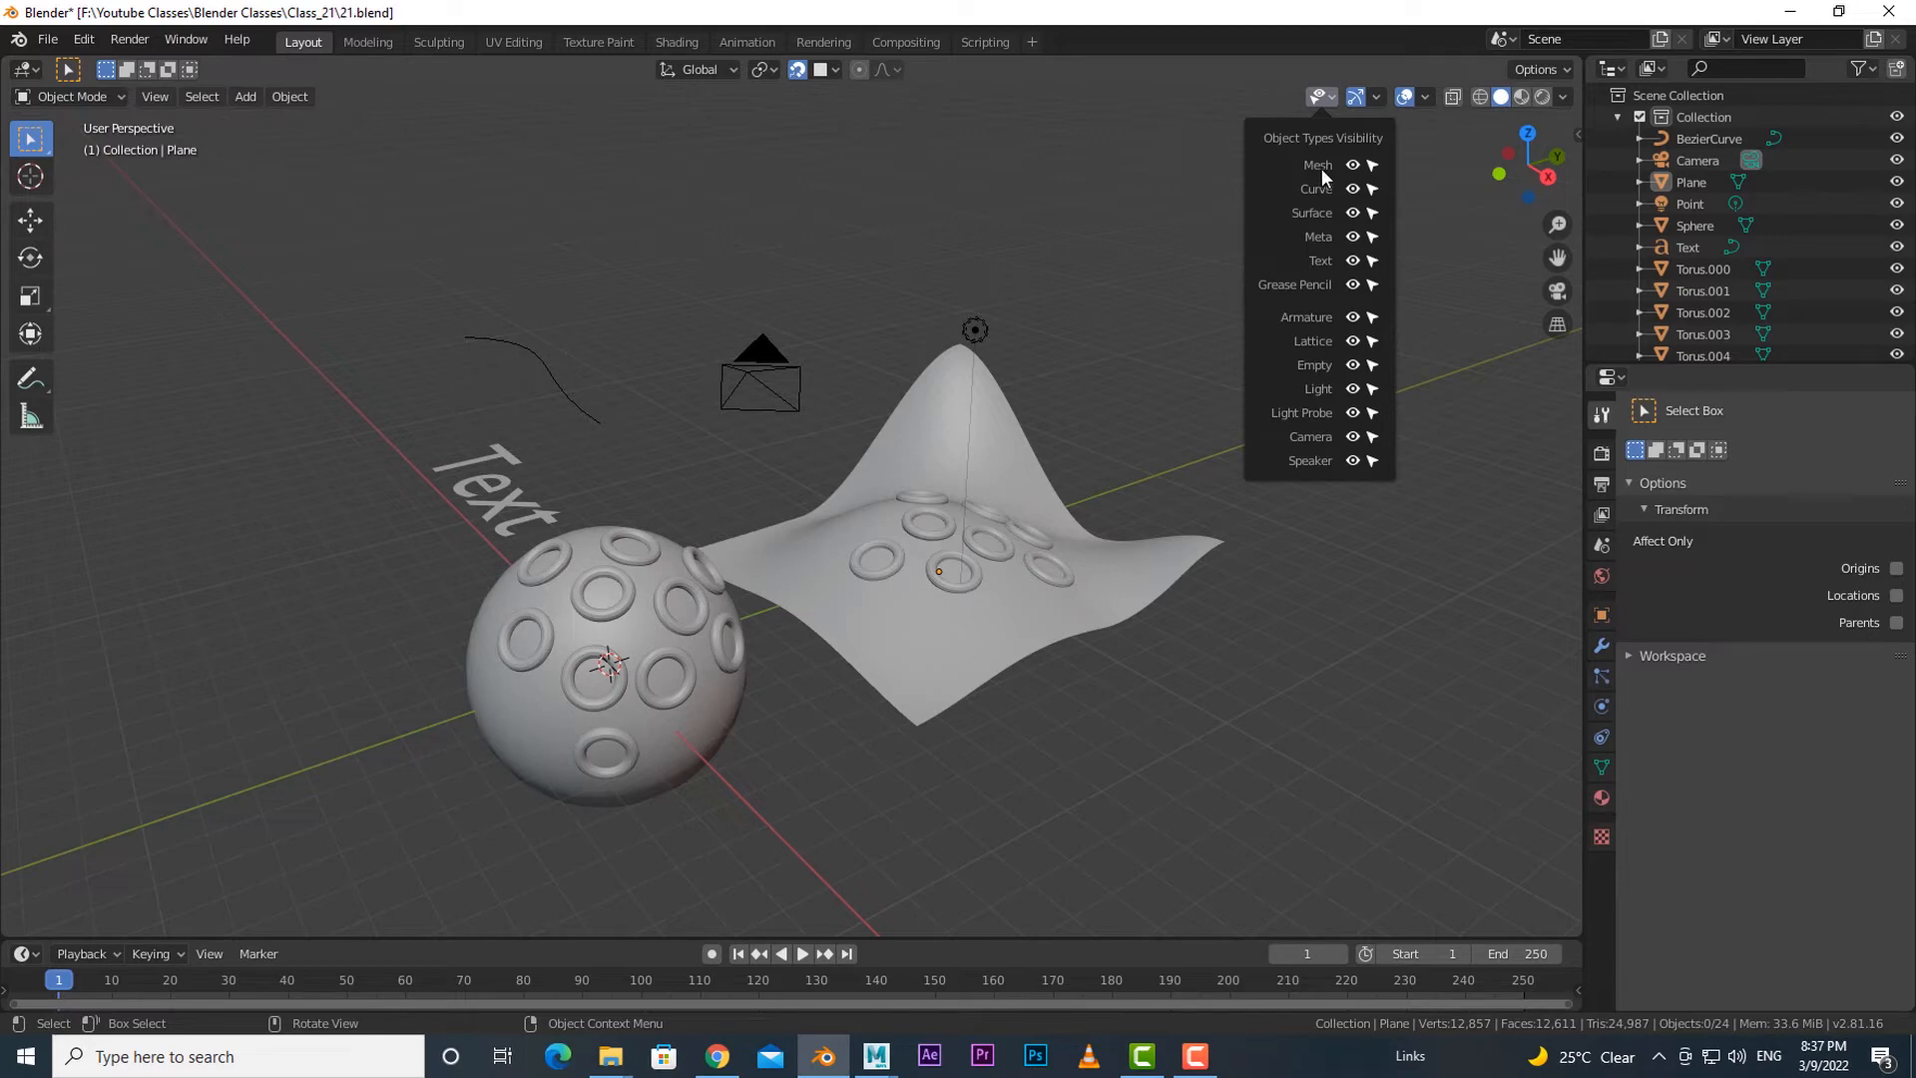
left_click(1353, 190)
left_click_drag(1352, 212, 1349, 469)
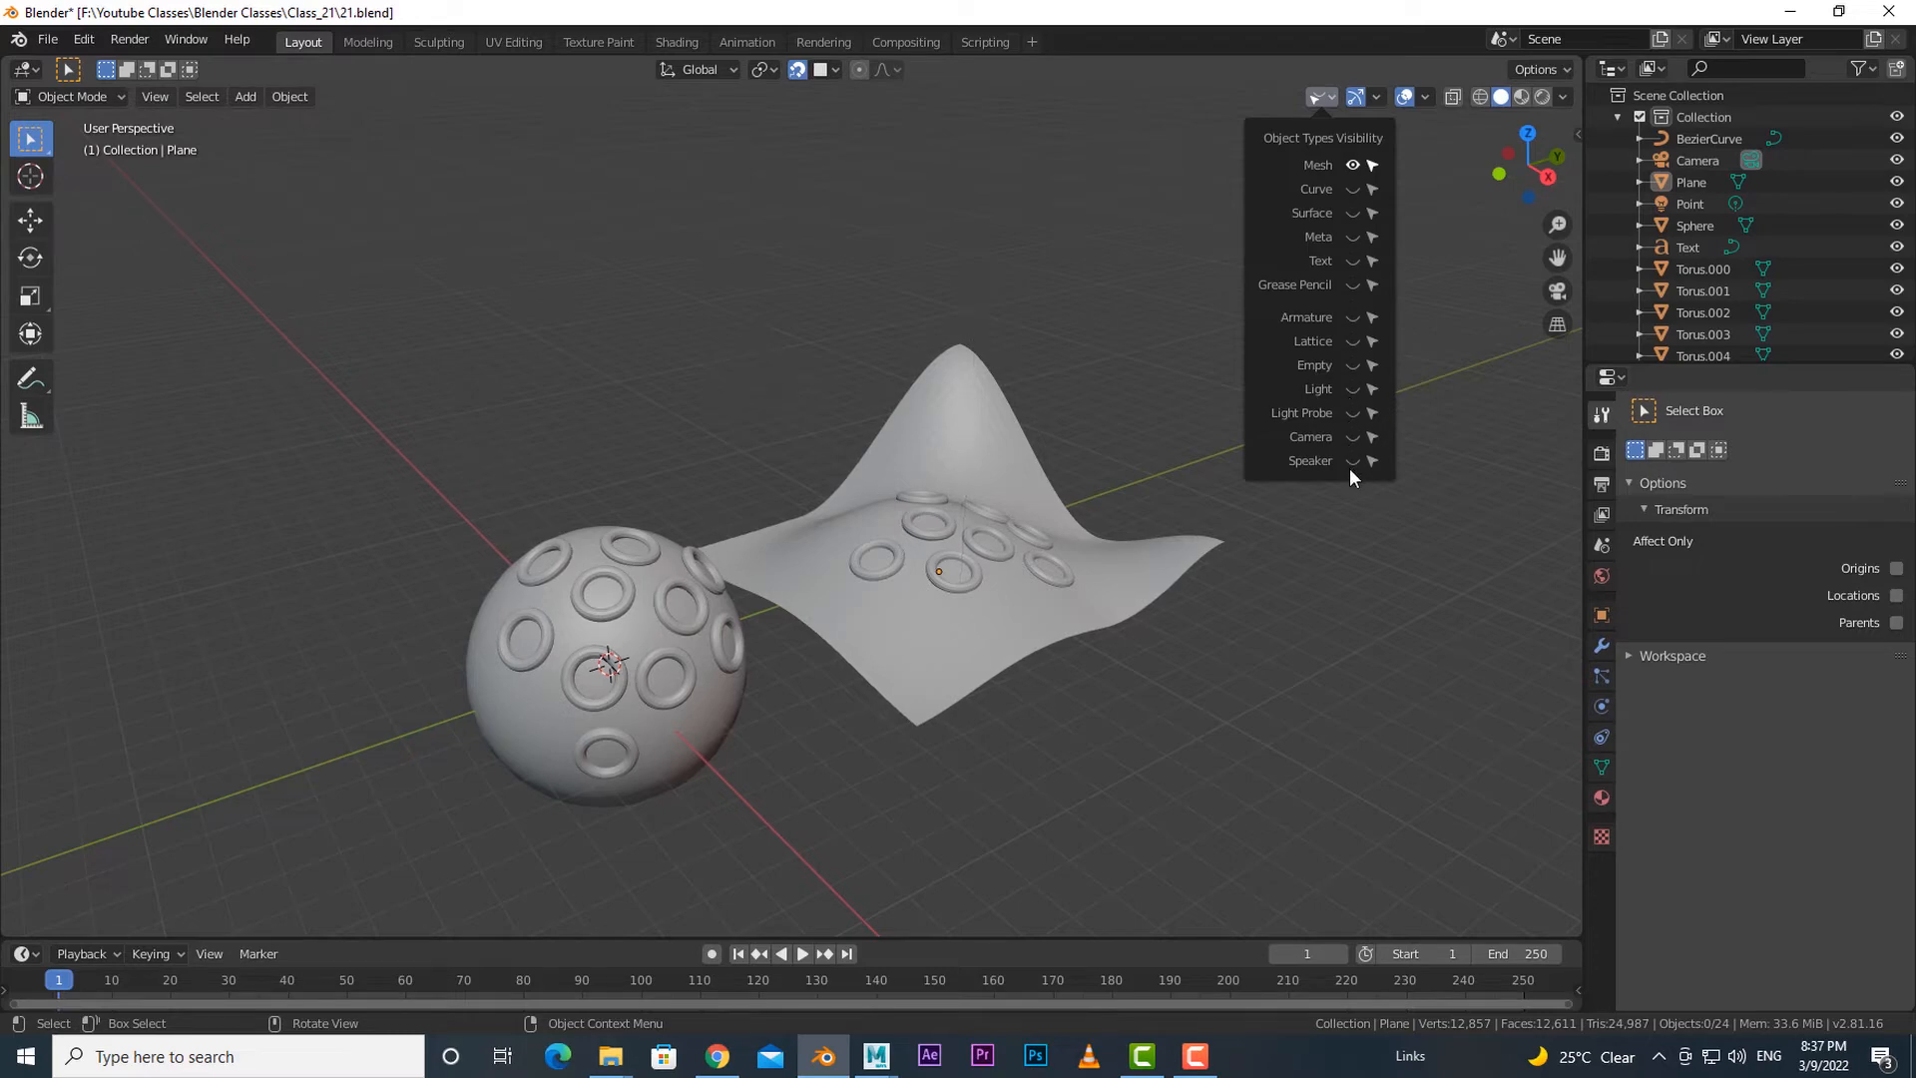
middle_click_drag(1346, 505, 1279, 654)
- Show all the hidden object types from Curve to Speaker in the viewport again
left_click(1323, 96)
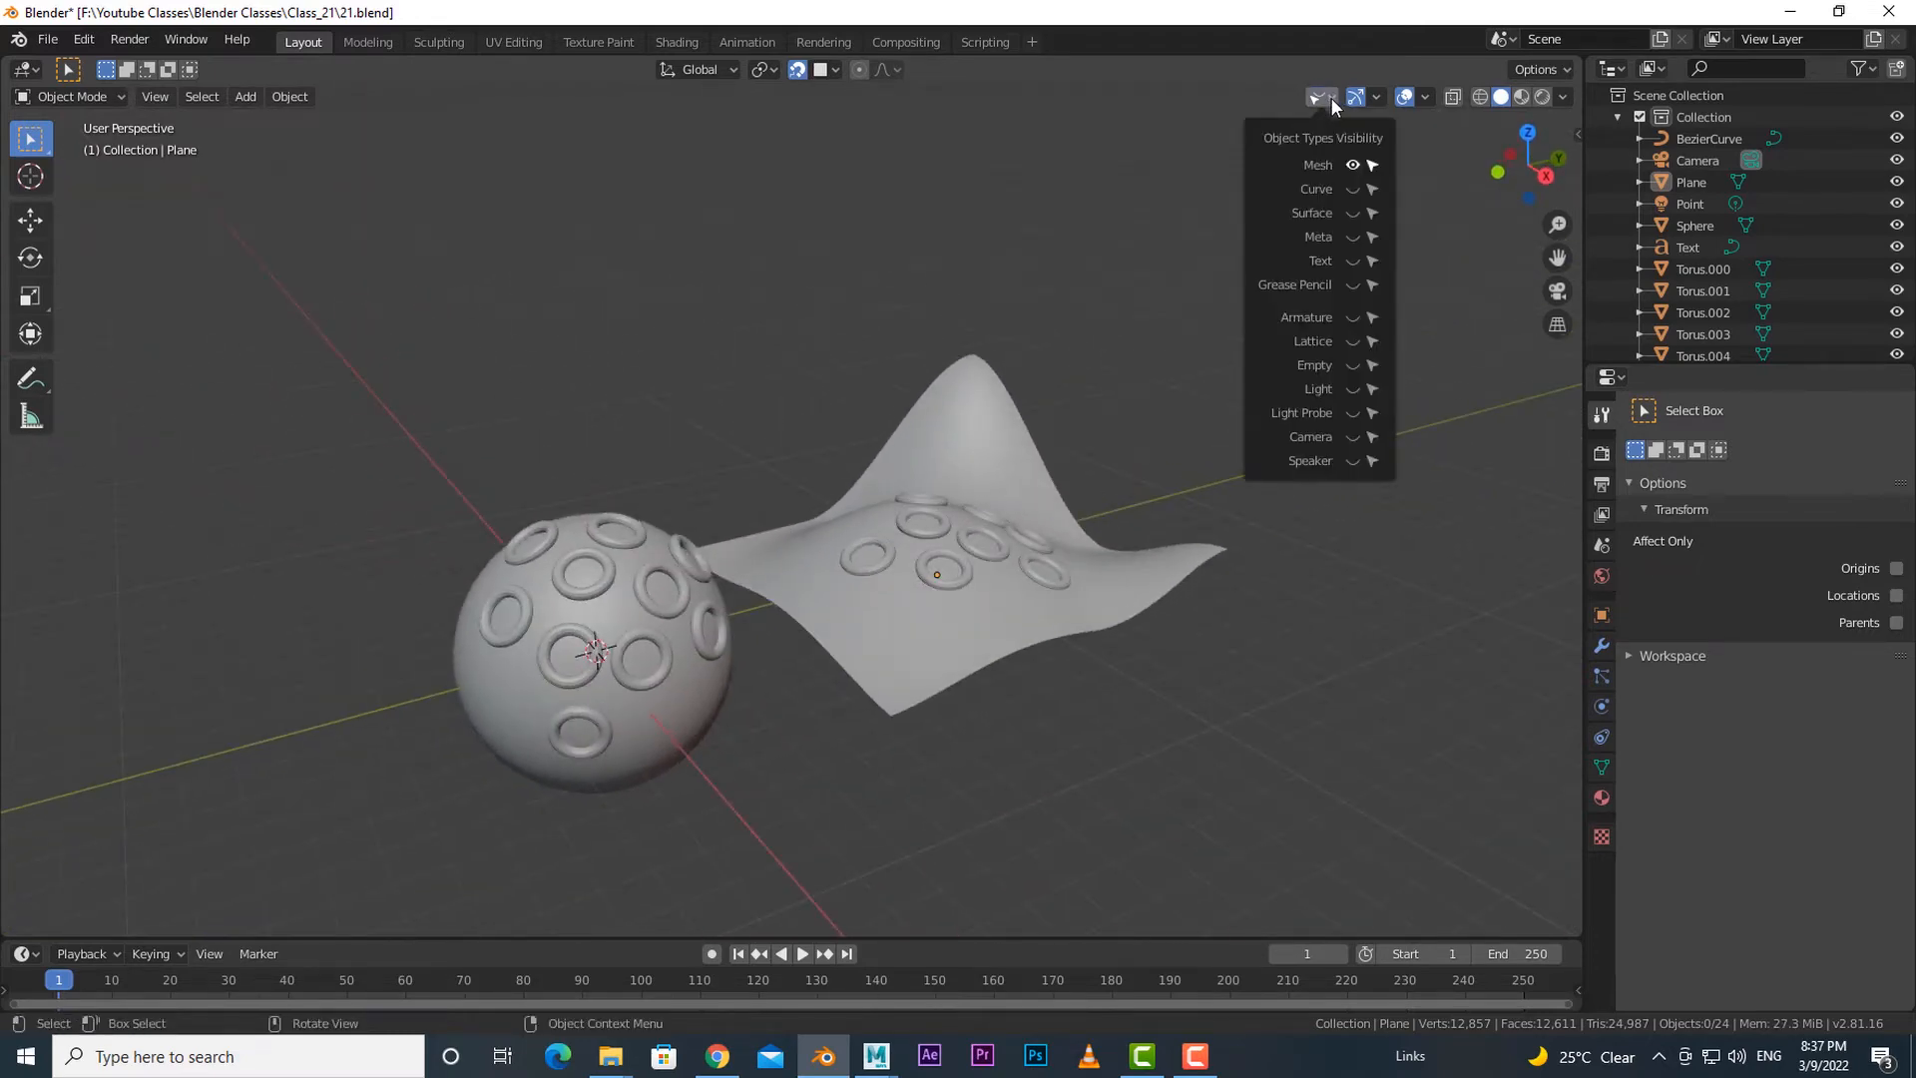
left_click_drag(1354, 194, 1353, 465)
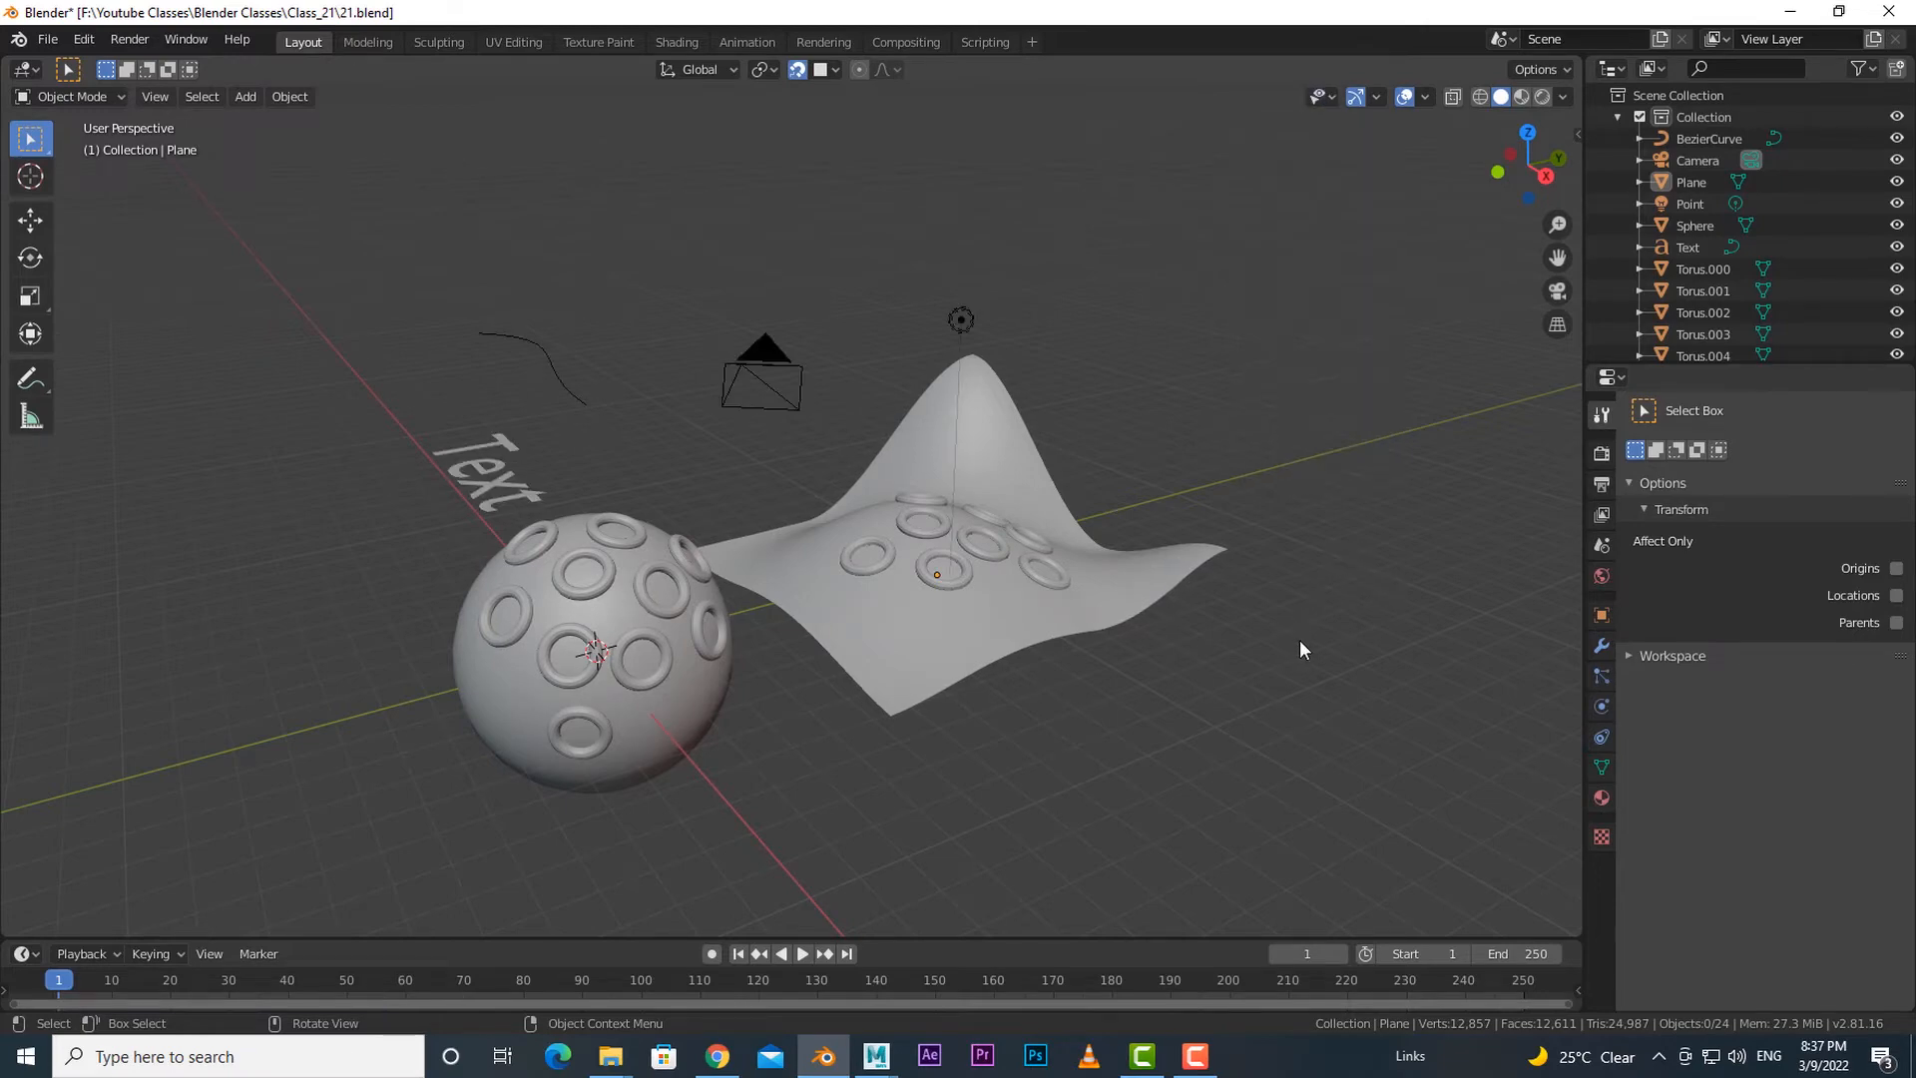
left_click(1335, 97)
left_click(1333, 101)
- Select the camera and make every object type from Curve to Speaker unselectable, leaving only meshes selectable
left_click(805, 350)
middle_click_drag(841, 429, 869, 414)
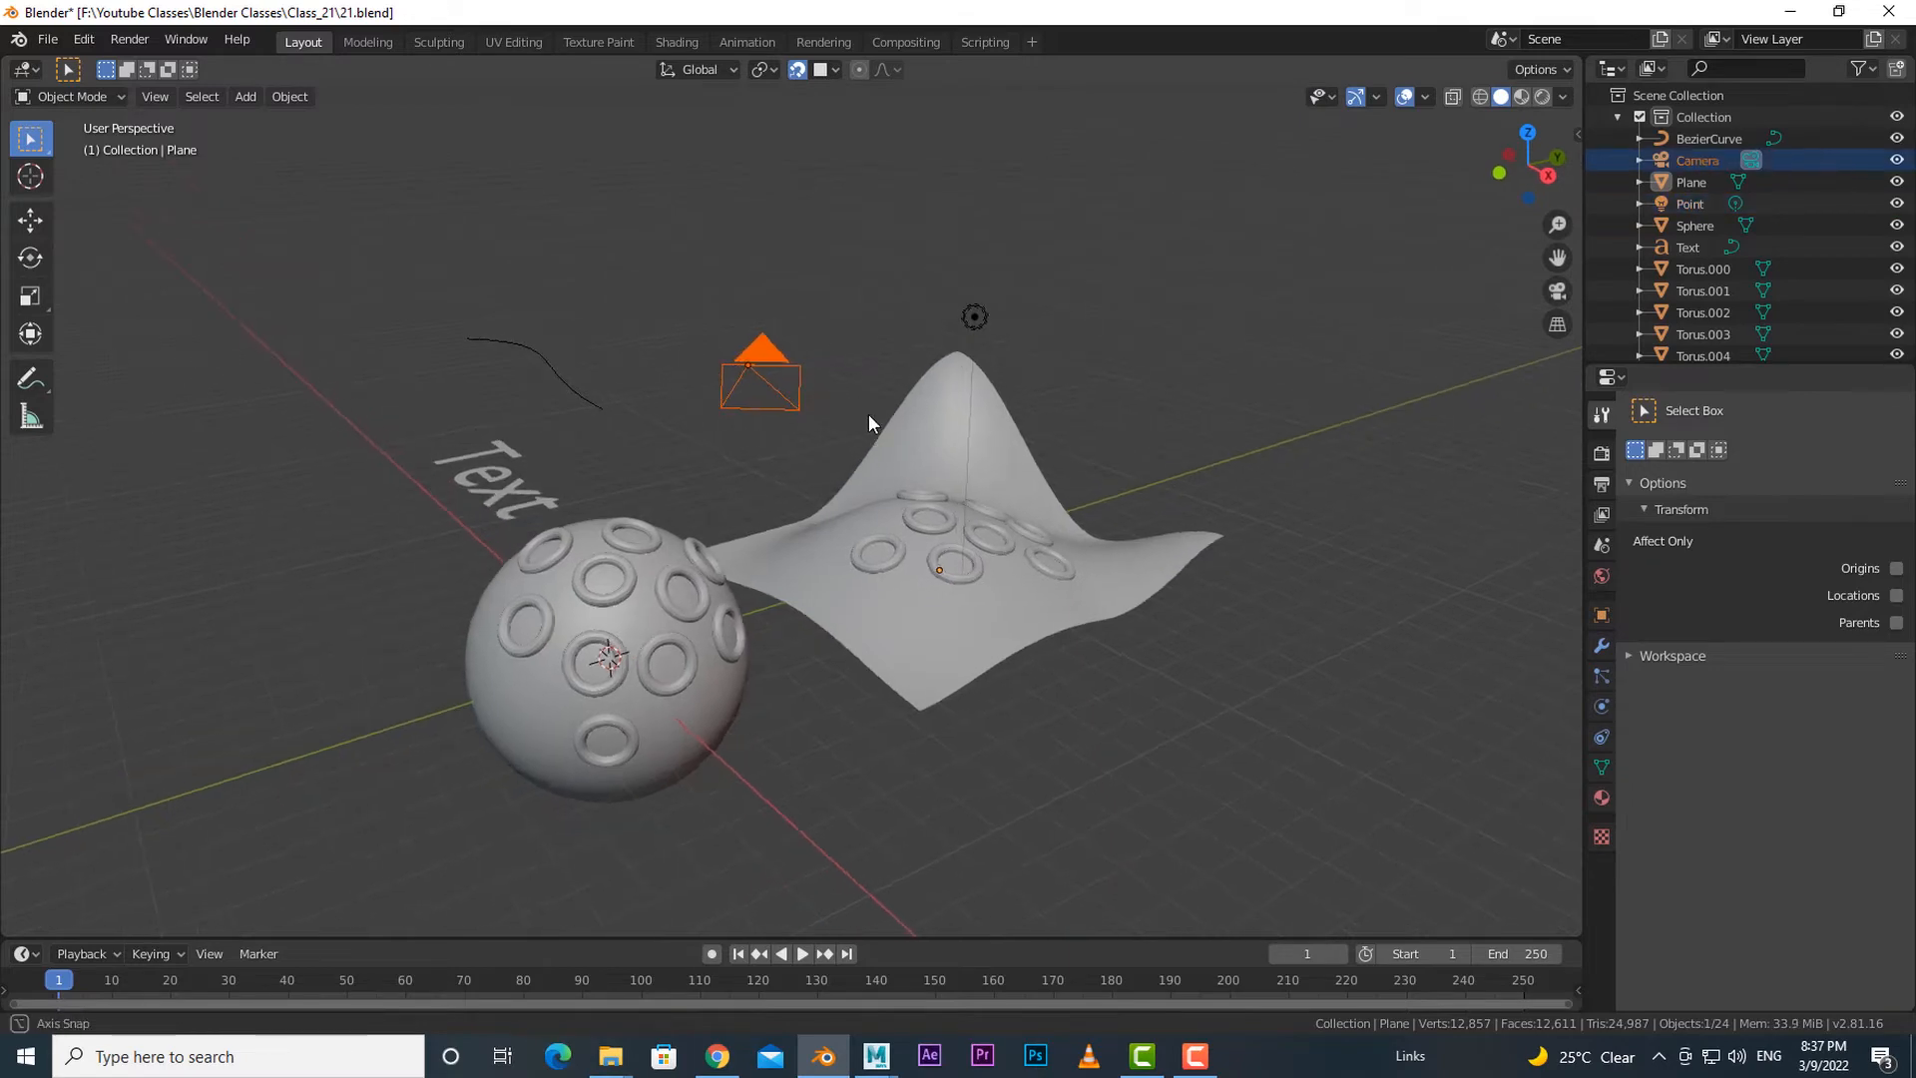
left_click(1325, 96)
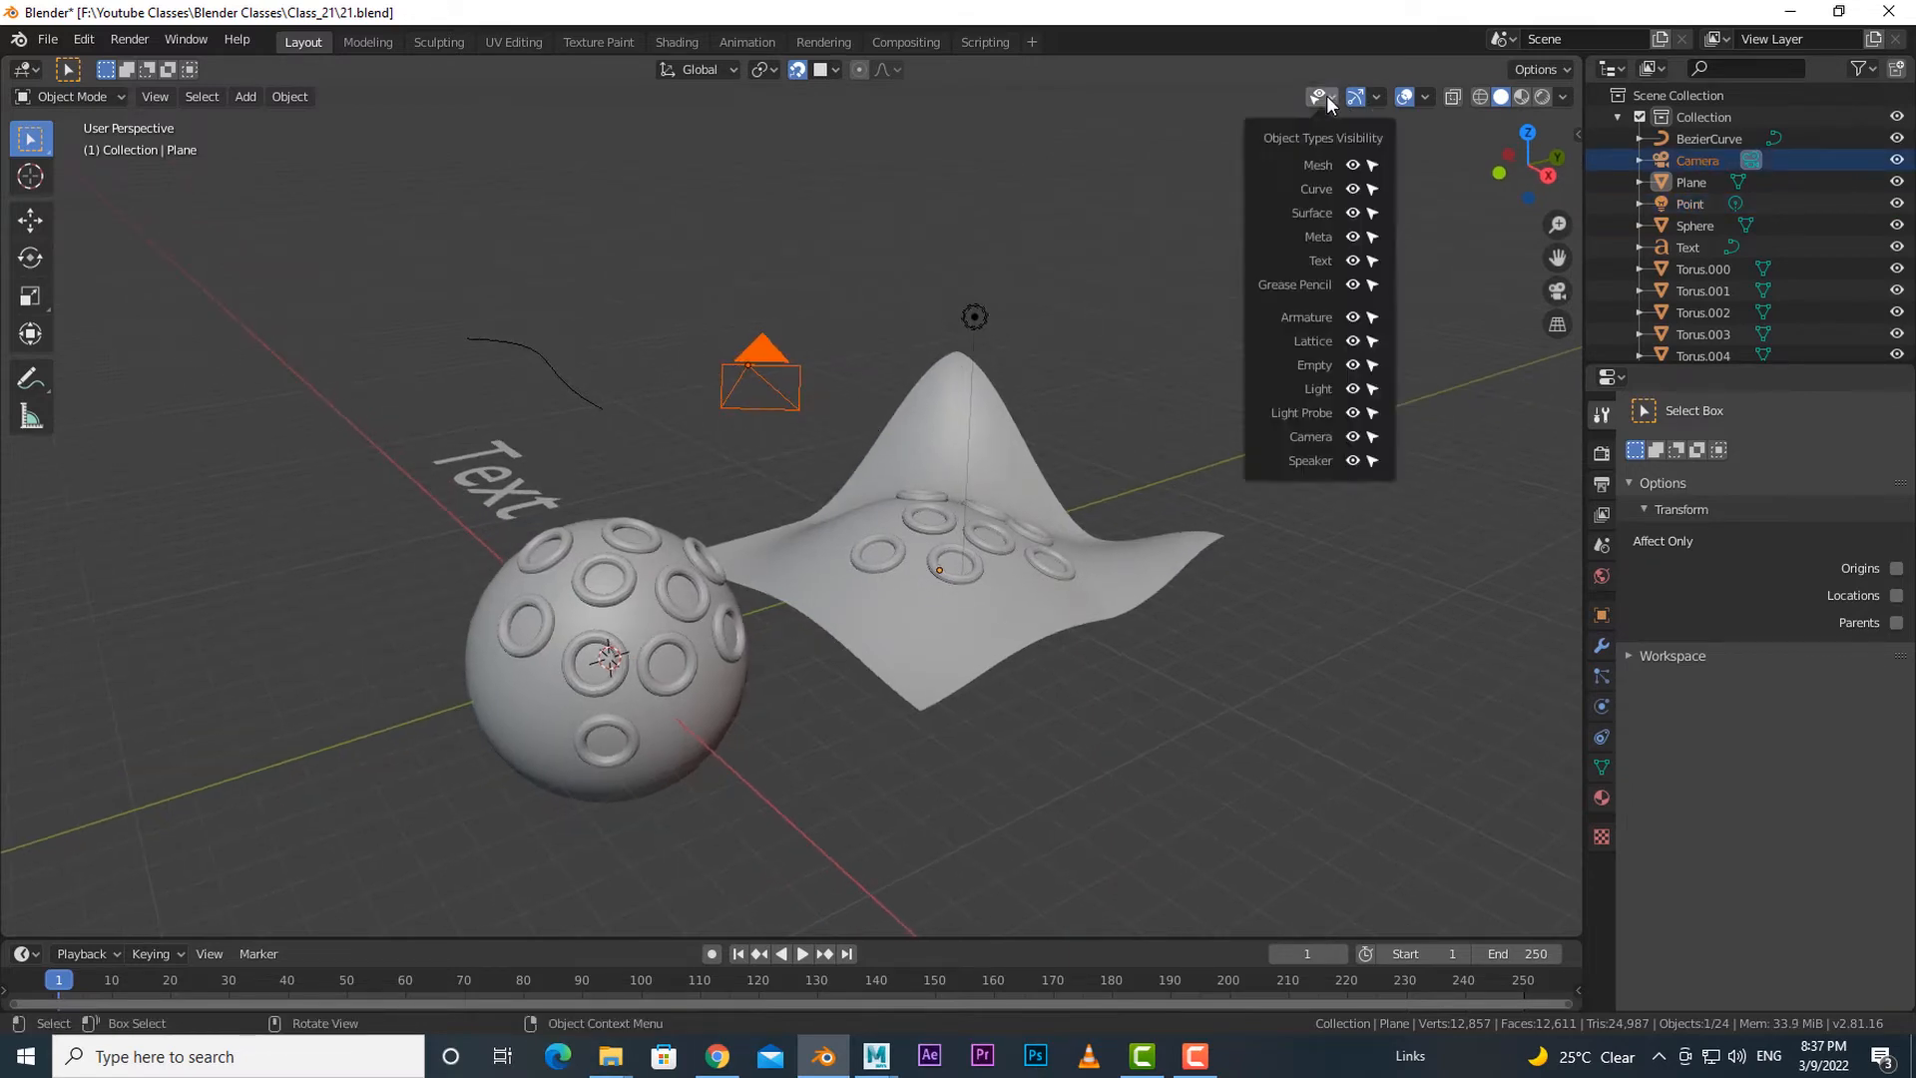
left_click_drag(1373, 188, 1373, 466)
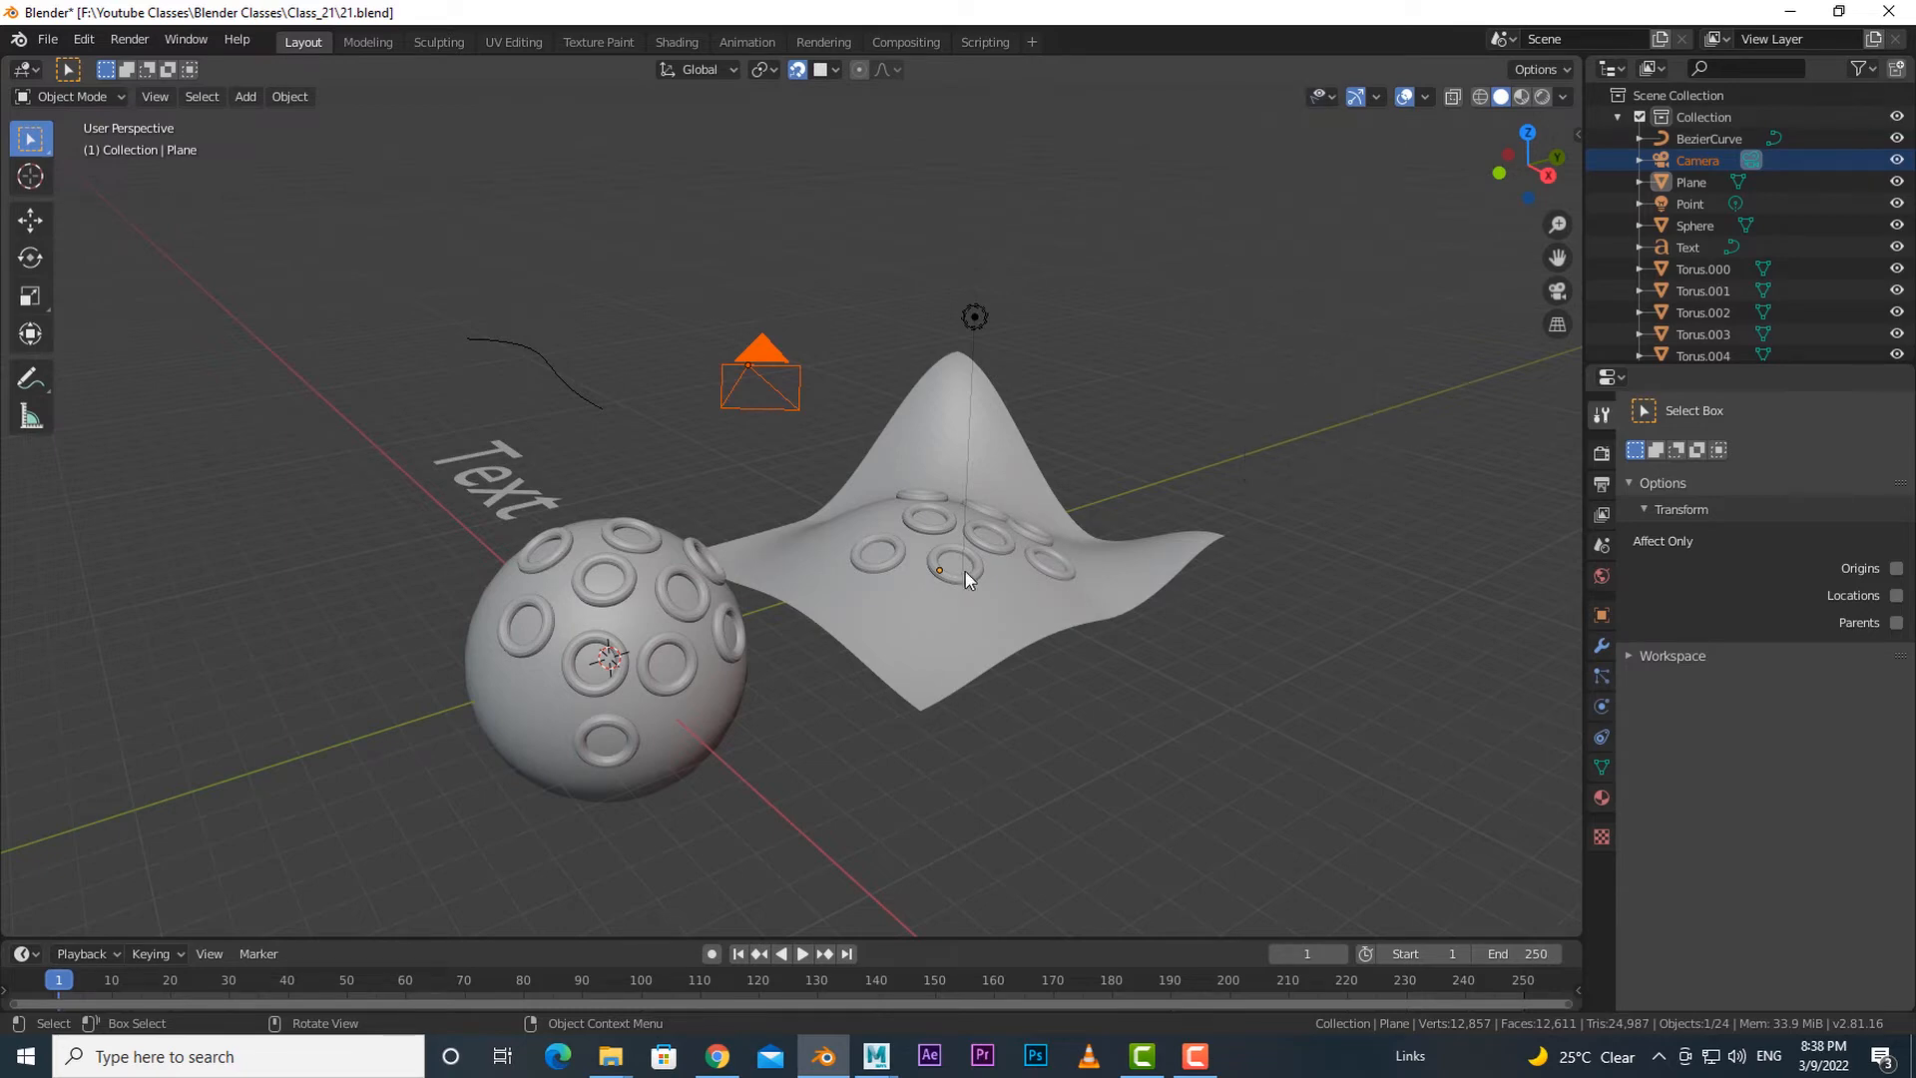
- Test mesh-only selection by selecting the wavy plane and box-selecting around the sphere, its rings and the plane
left_click(1021, 647)
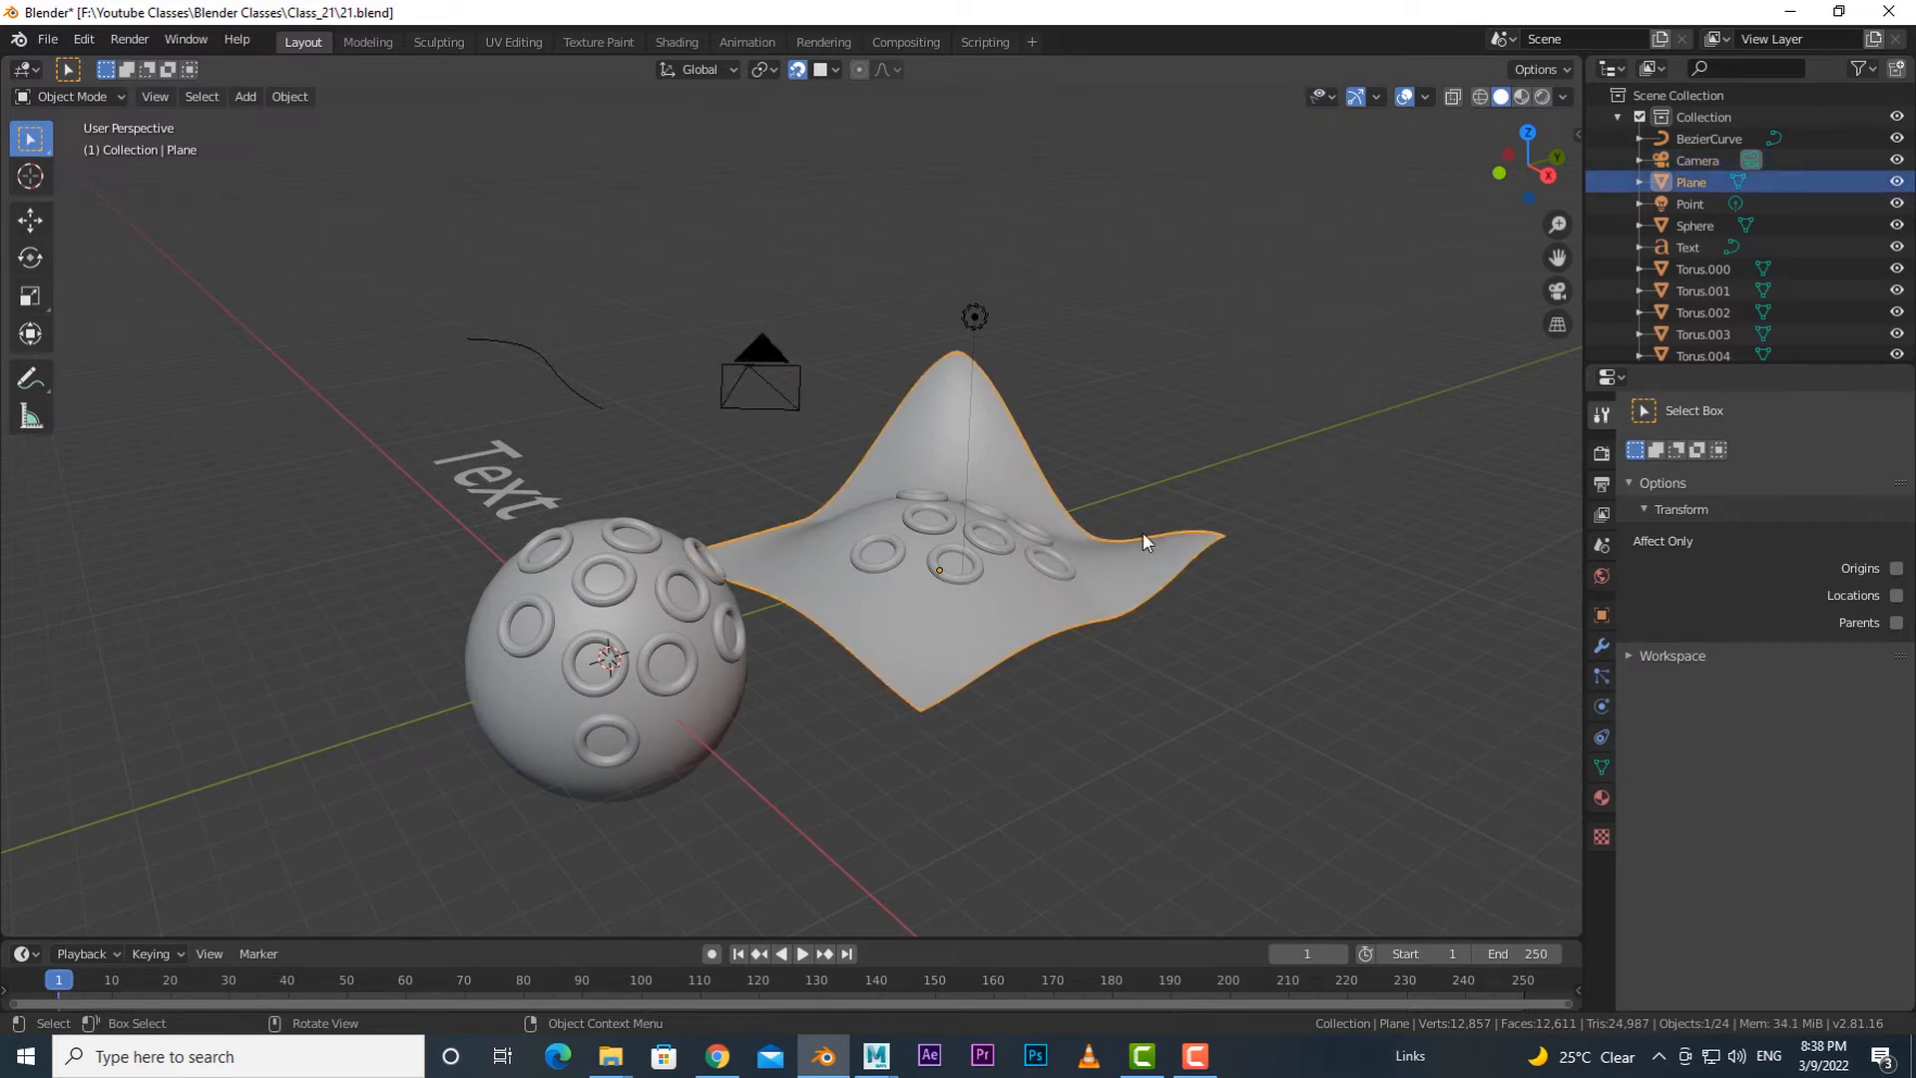
left_click_drag(895, 461, 998, 513)
left_click_drag(607, 315, 440, 544)
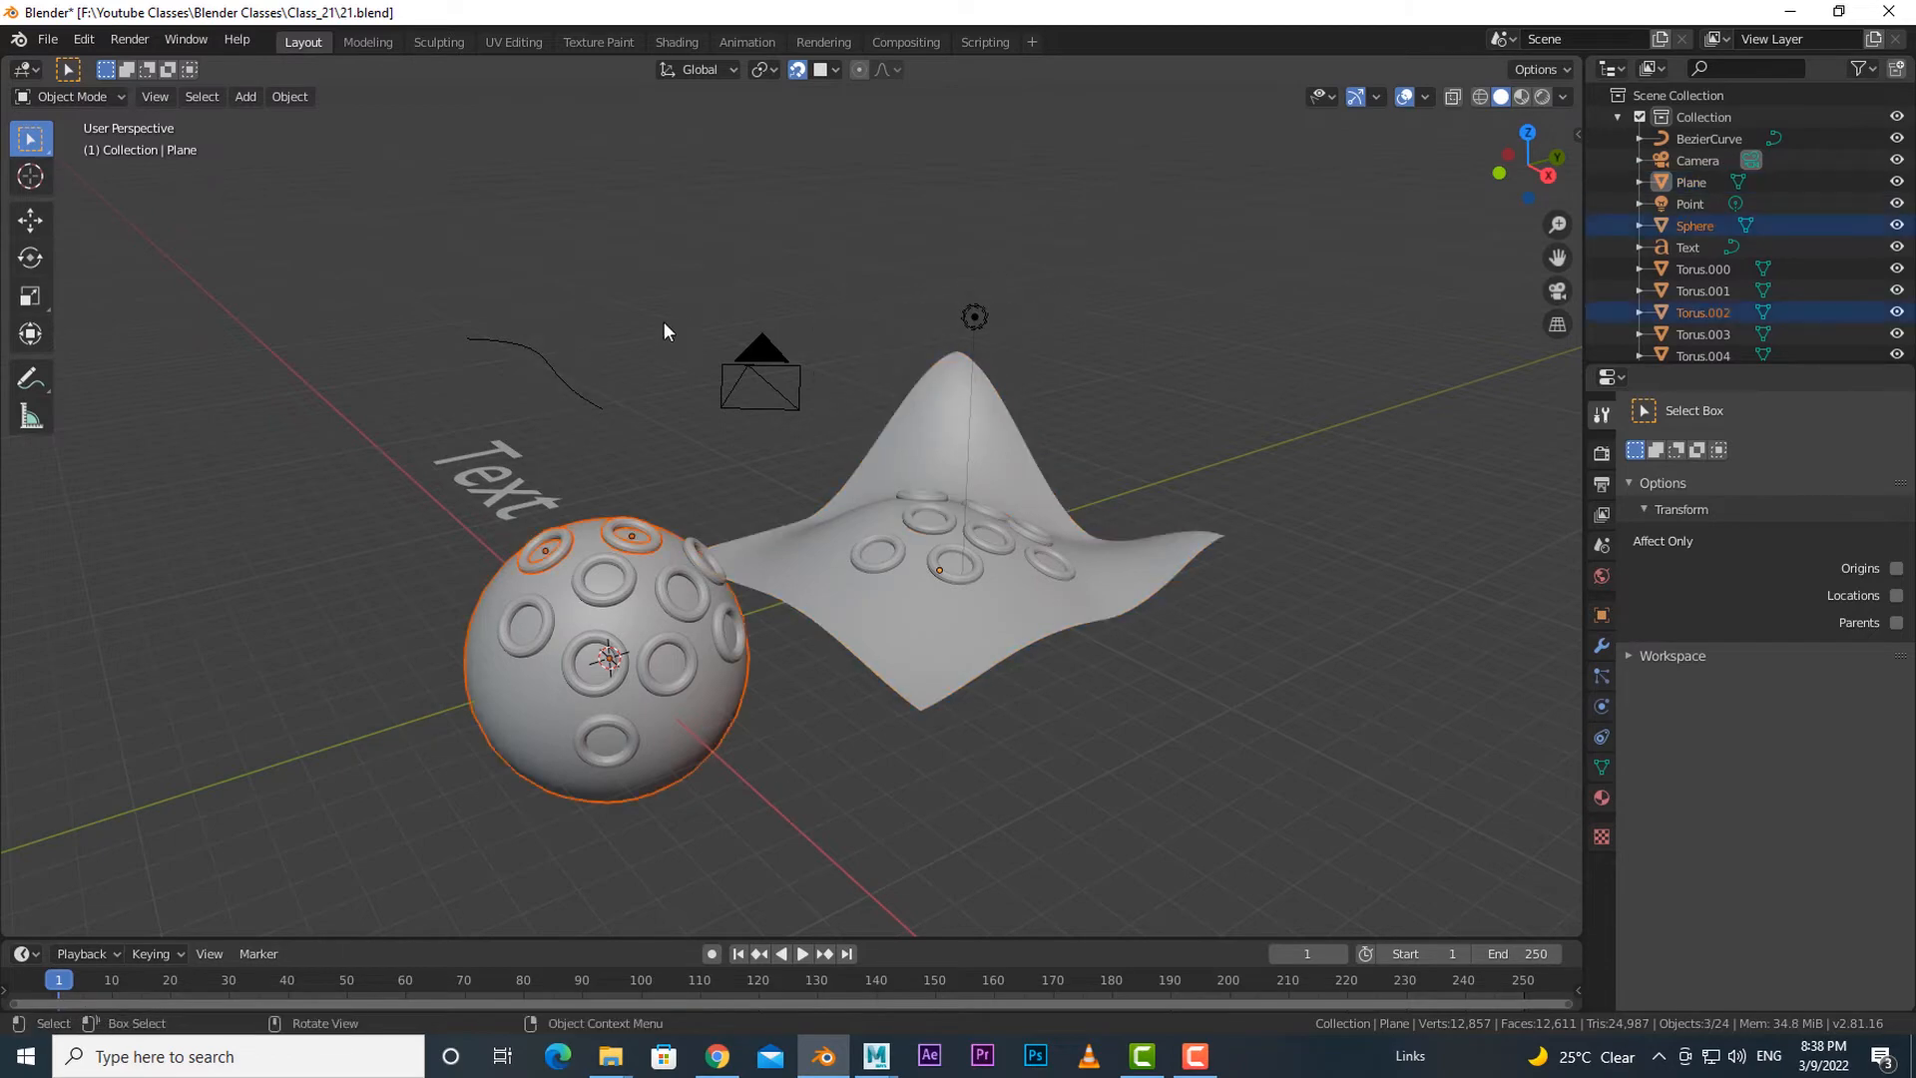
left_click_drag(934, 289, 923, 558)
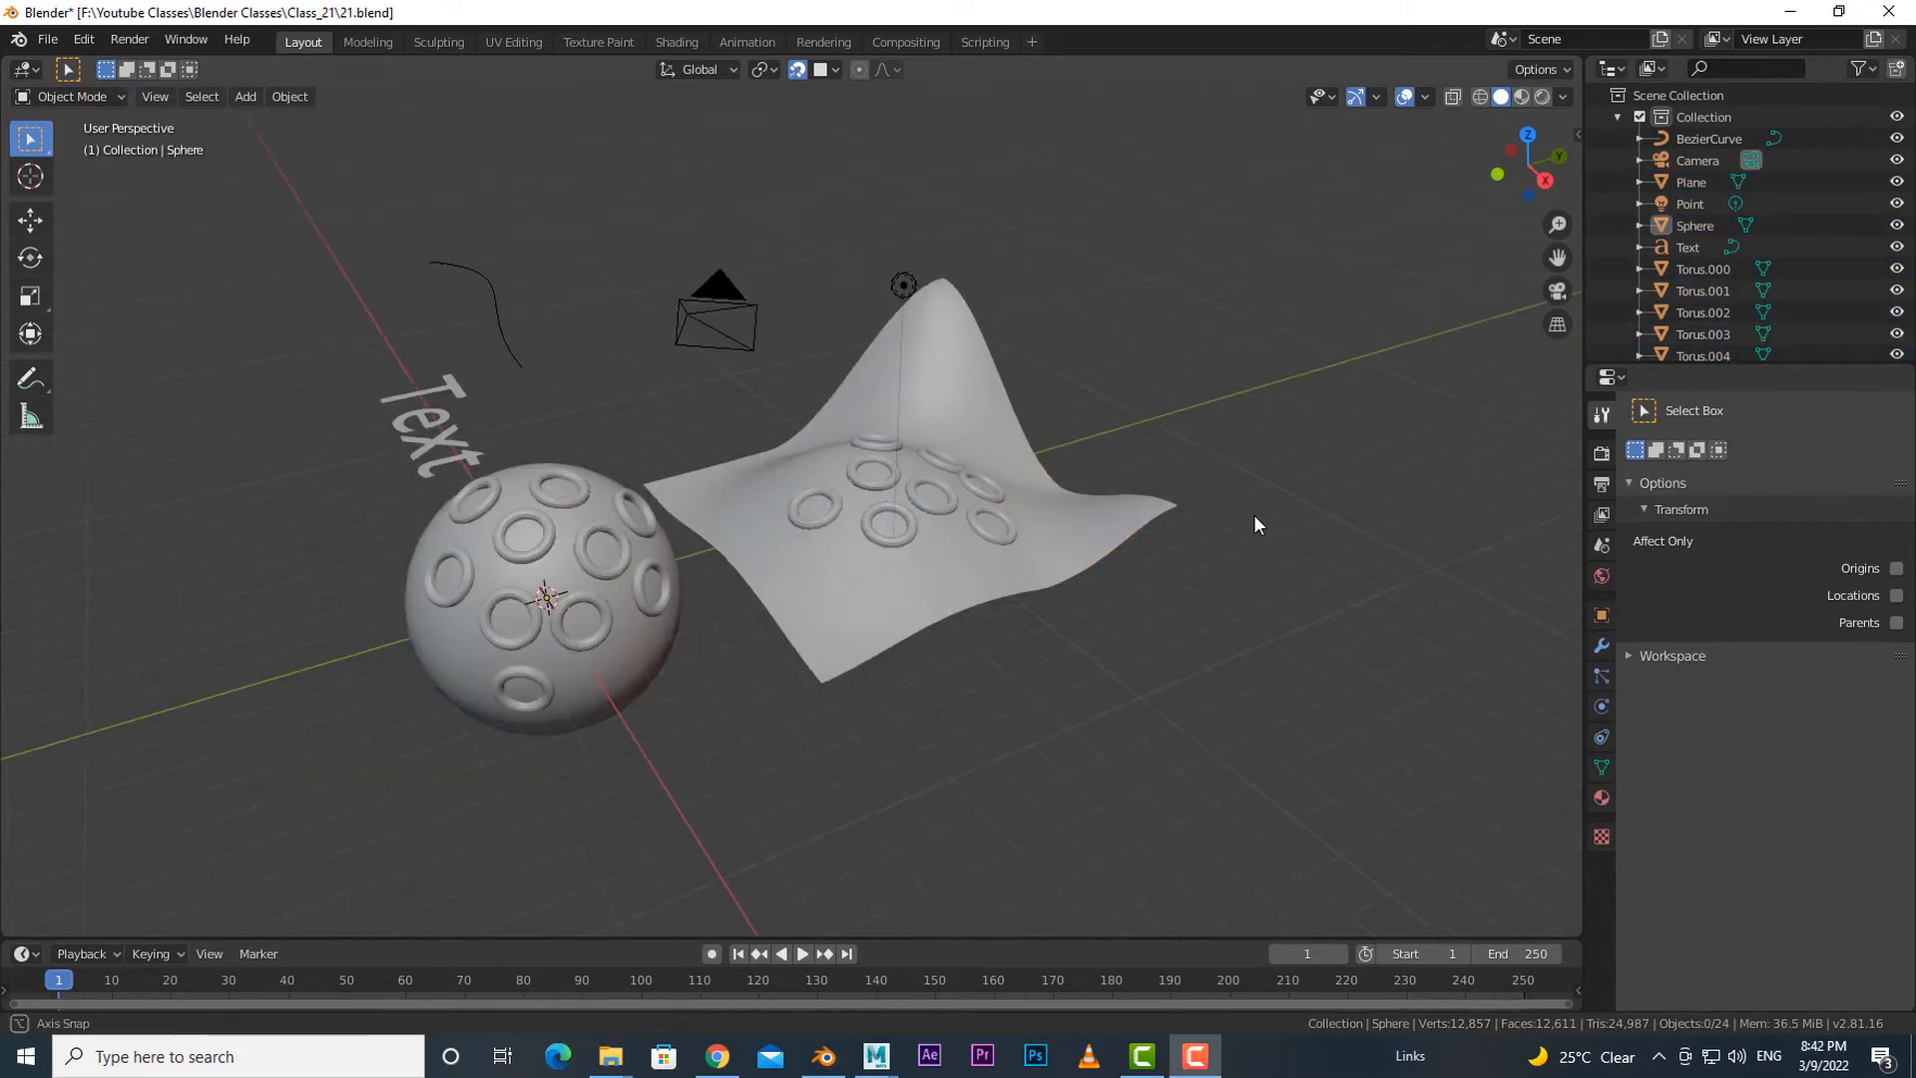
- Toggle the viewport gizmos off and back on
left_click(1354, 99)
left_click(1355, 101)
left_click(1354, 100)
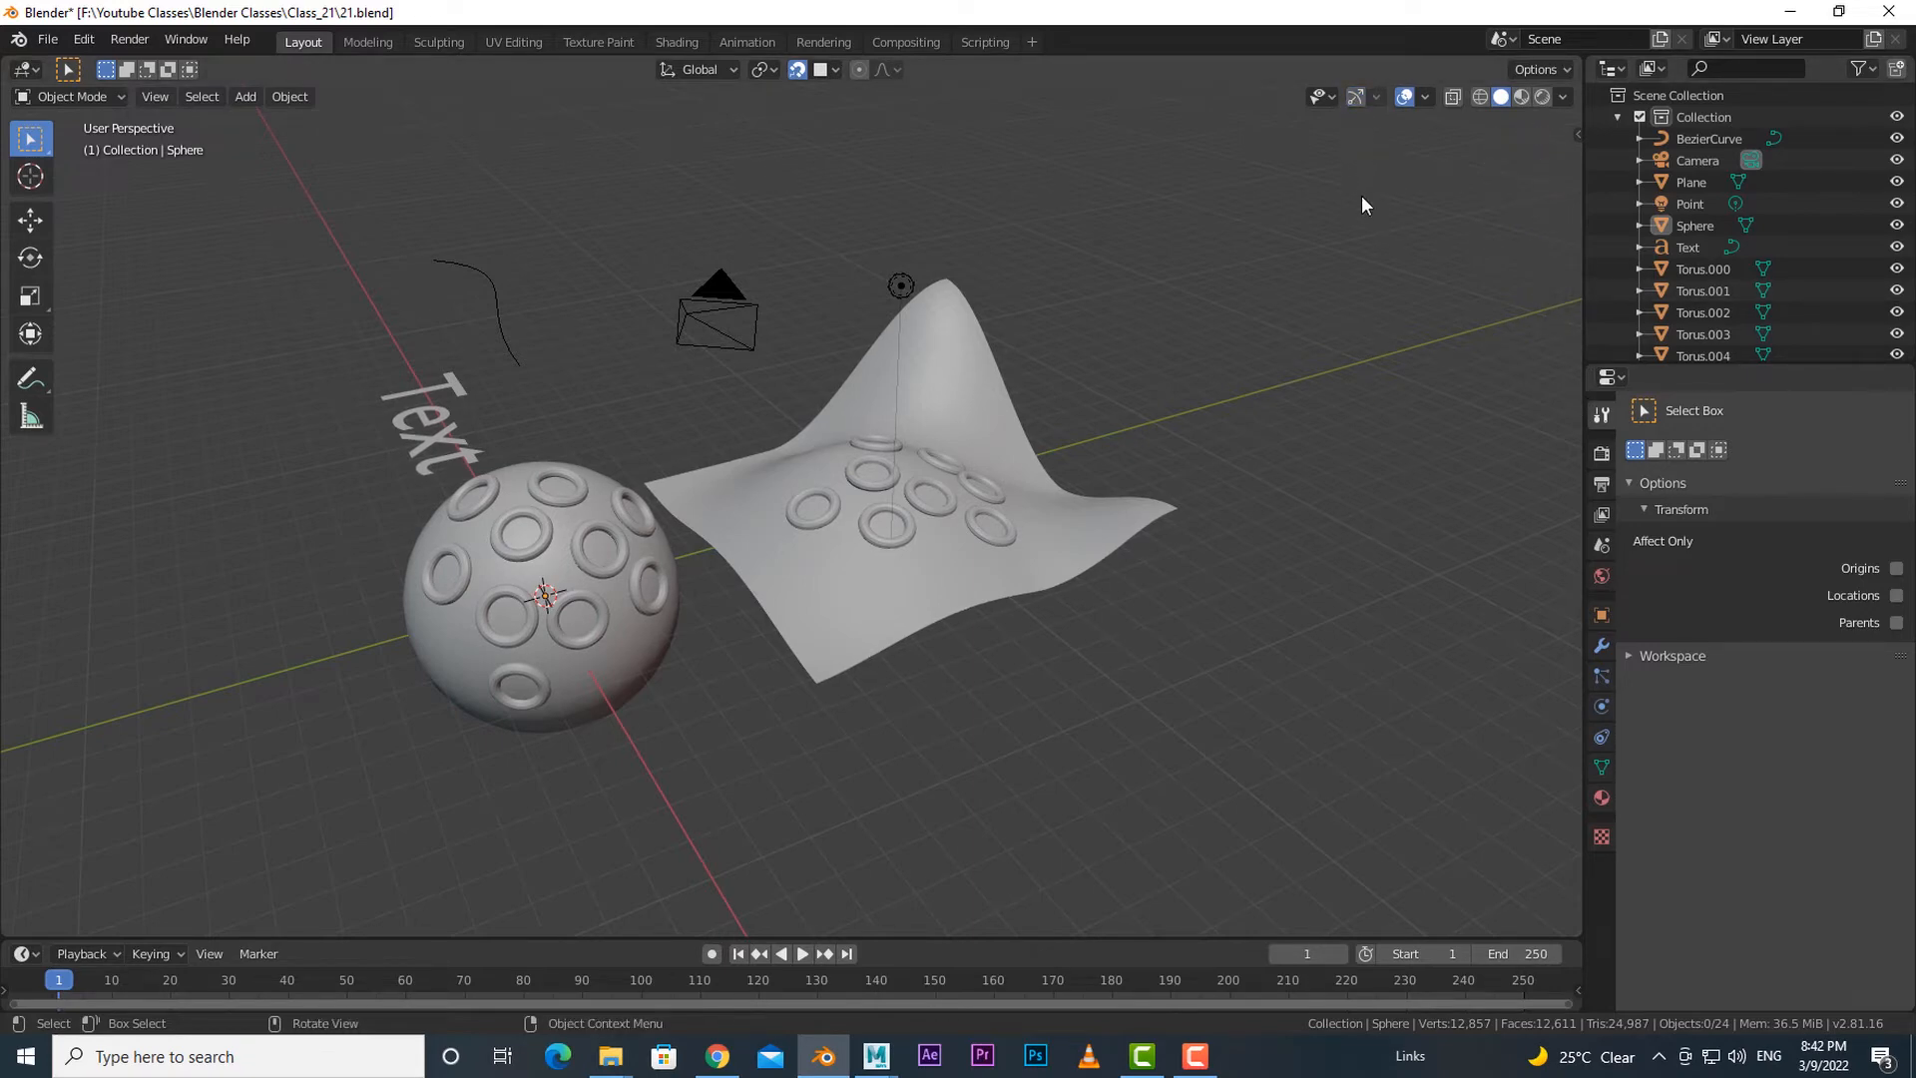
left_click(1354, 100)
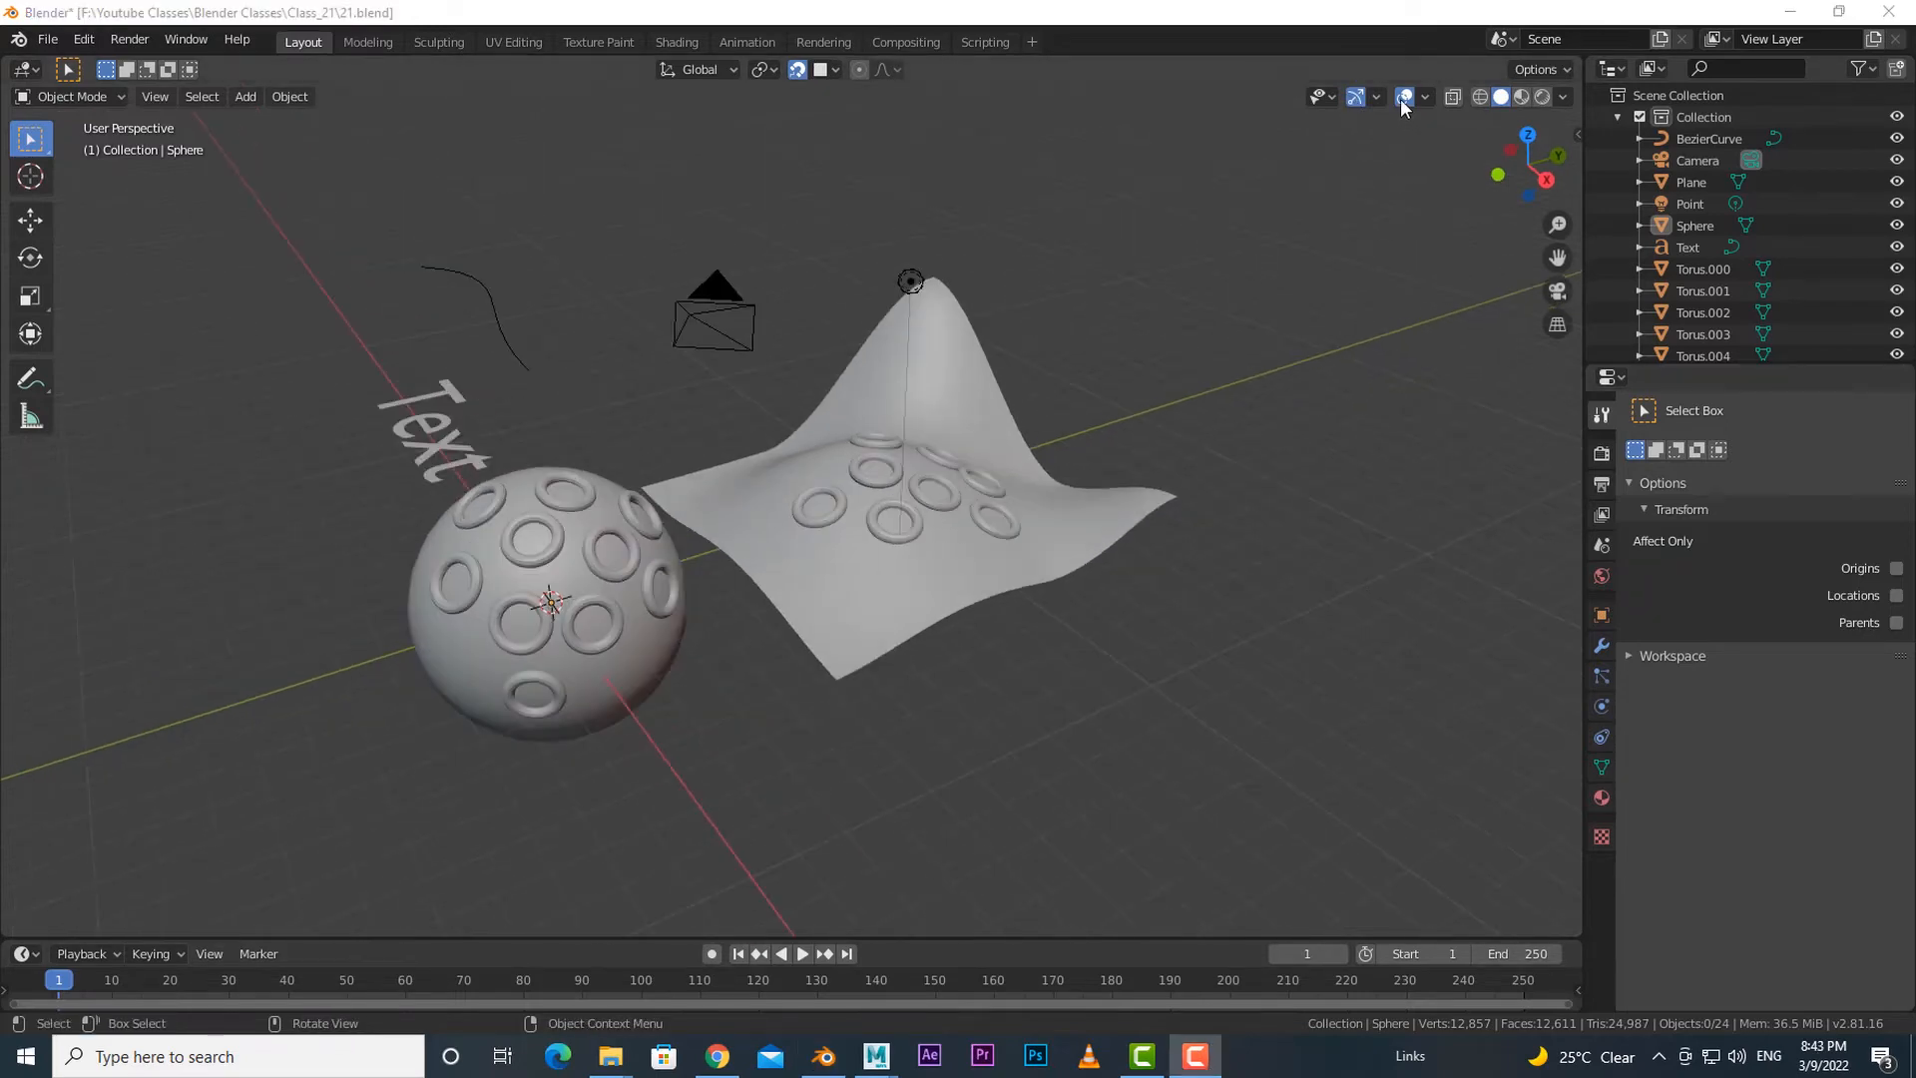
- Turn all viewport overlays off, view the bare scene, and turn the overlays back on
middle_click_drag(1208, 404, 1220, 407)
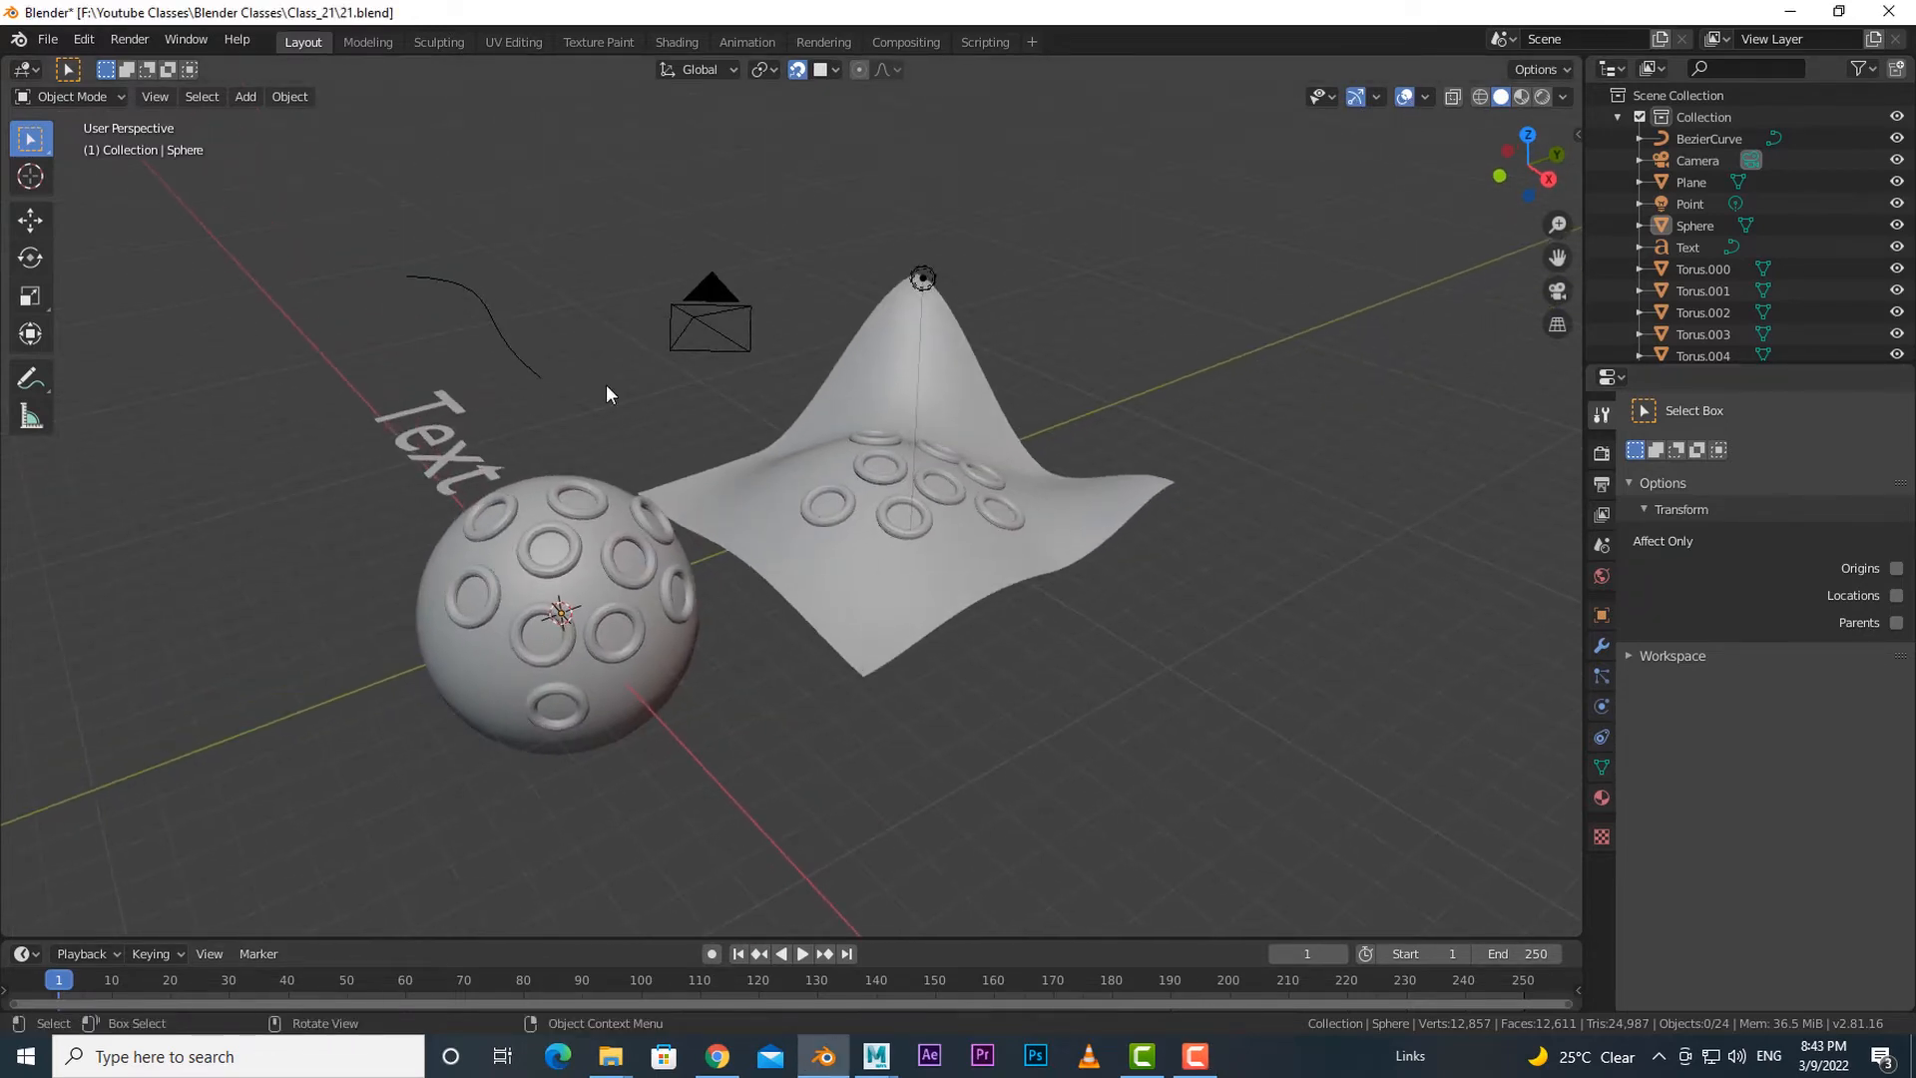
middle_click_drag(889, 683, 891, 649)
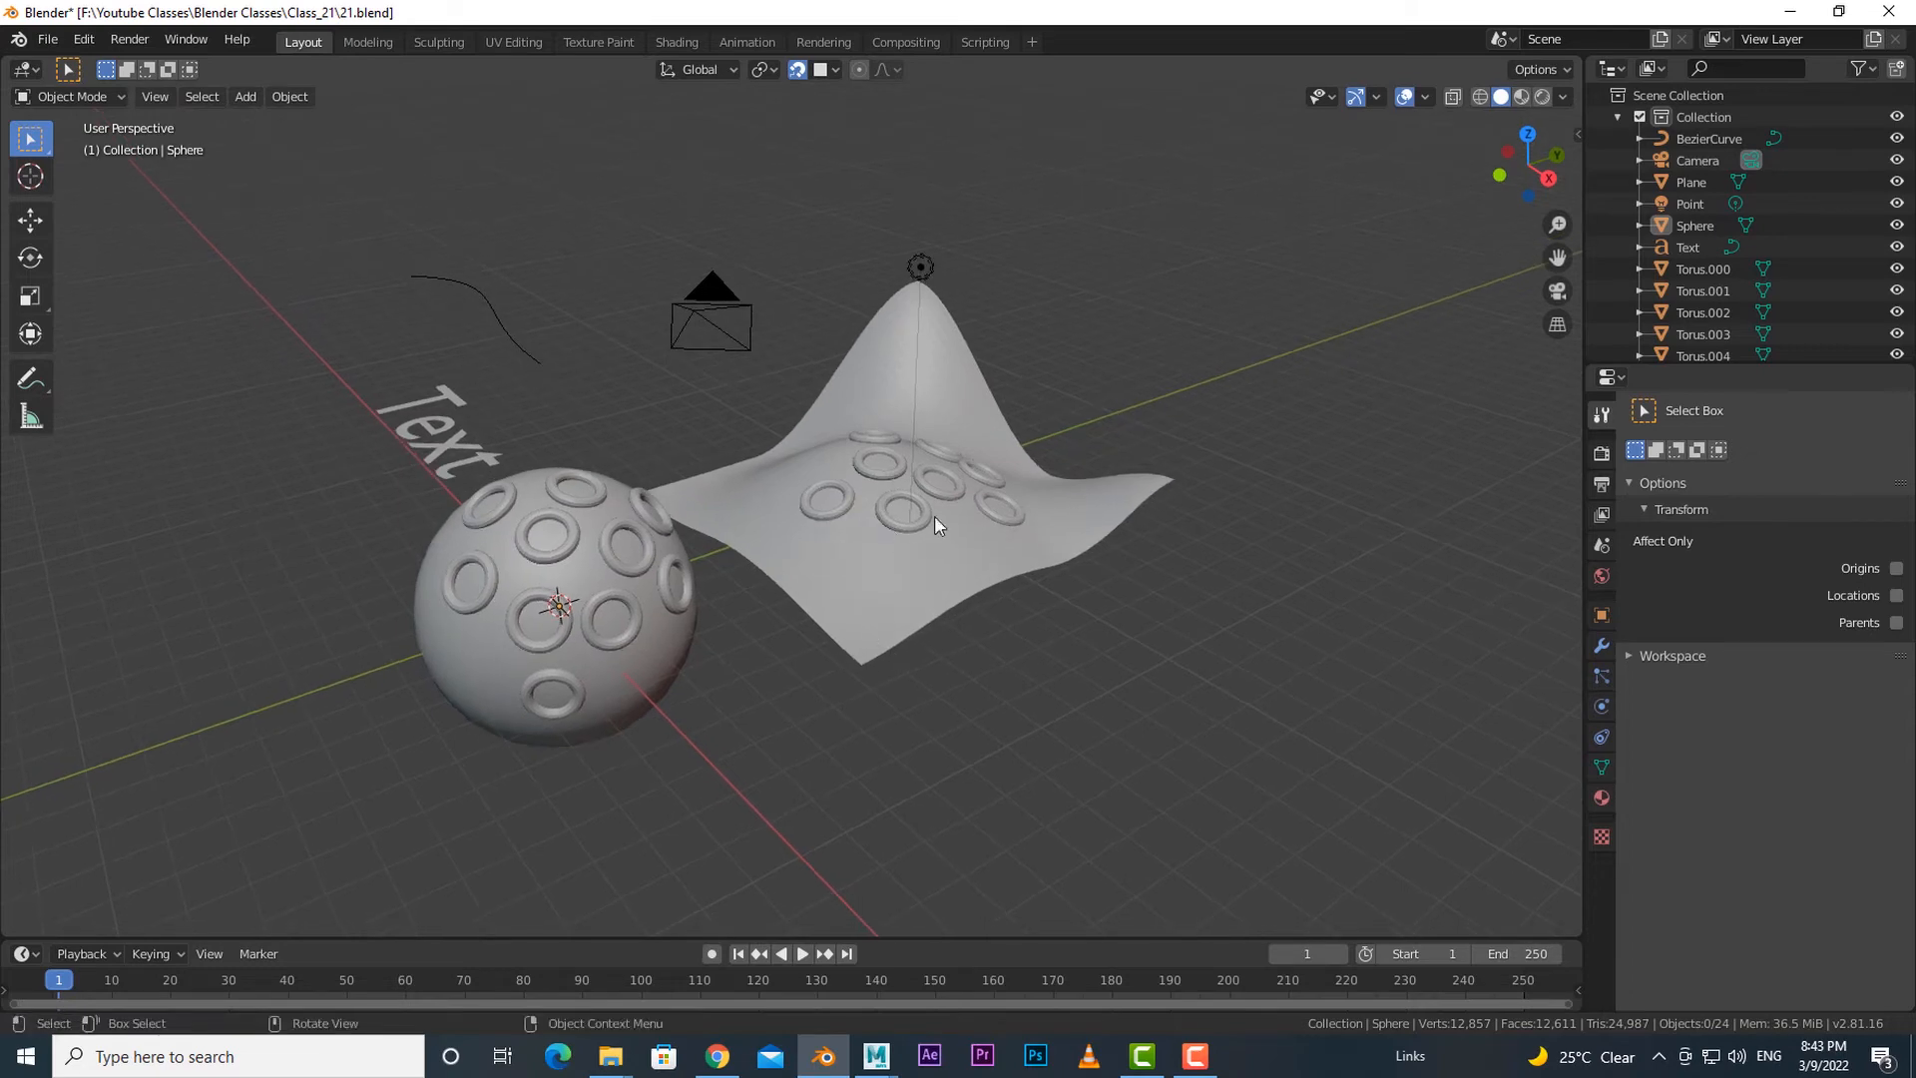
left_click(1404, 99)
middle_click_drag(1288, 319, 1248, 513)
left_click(1403, 100)
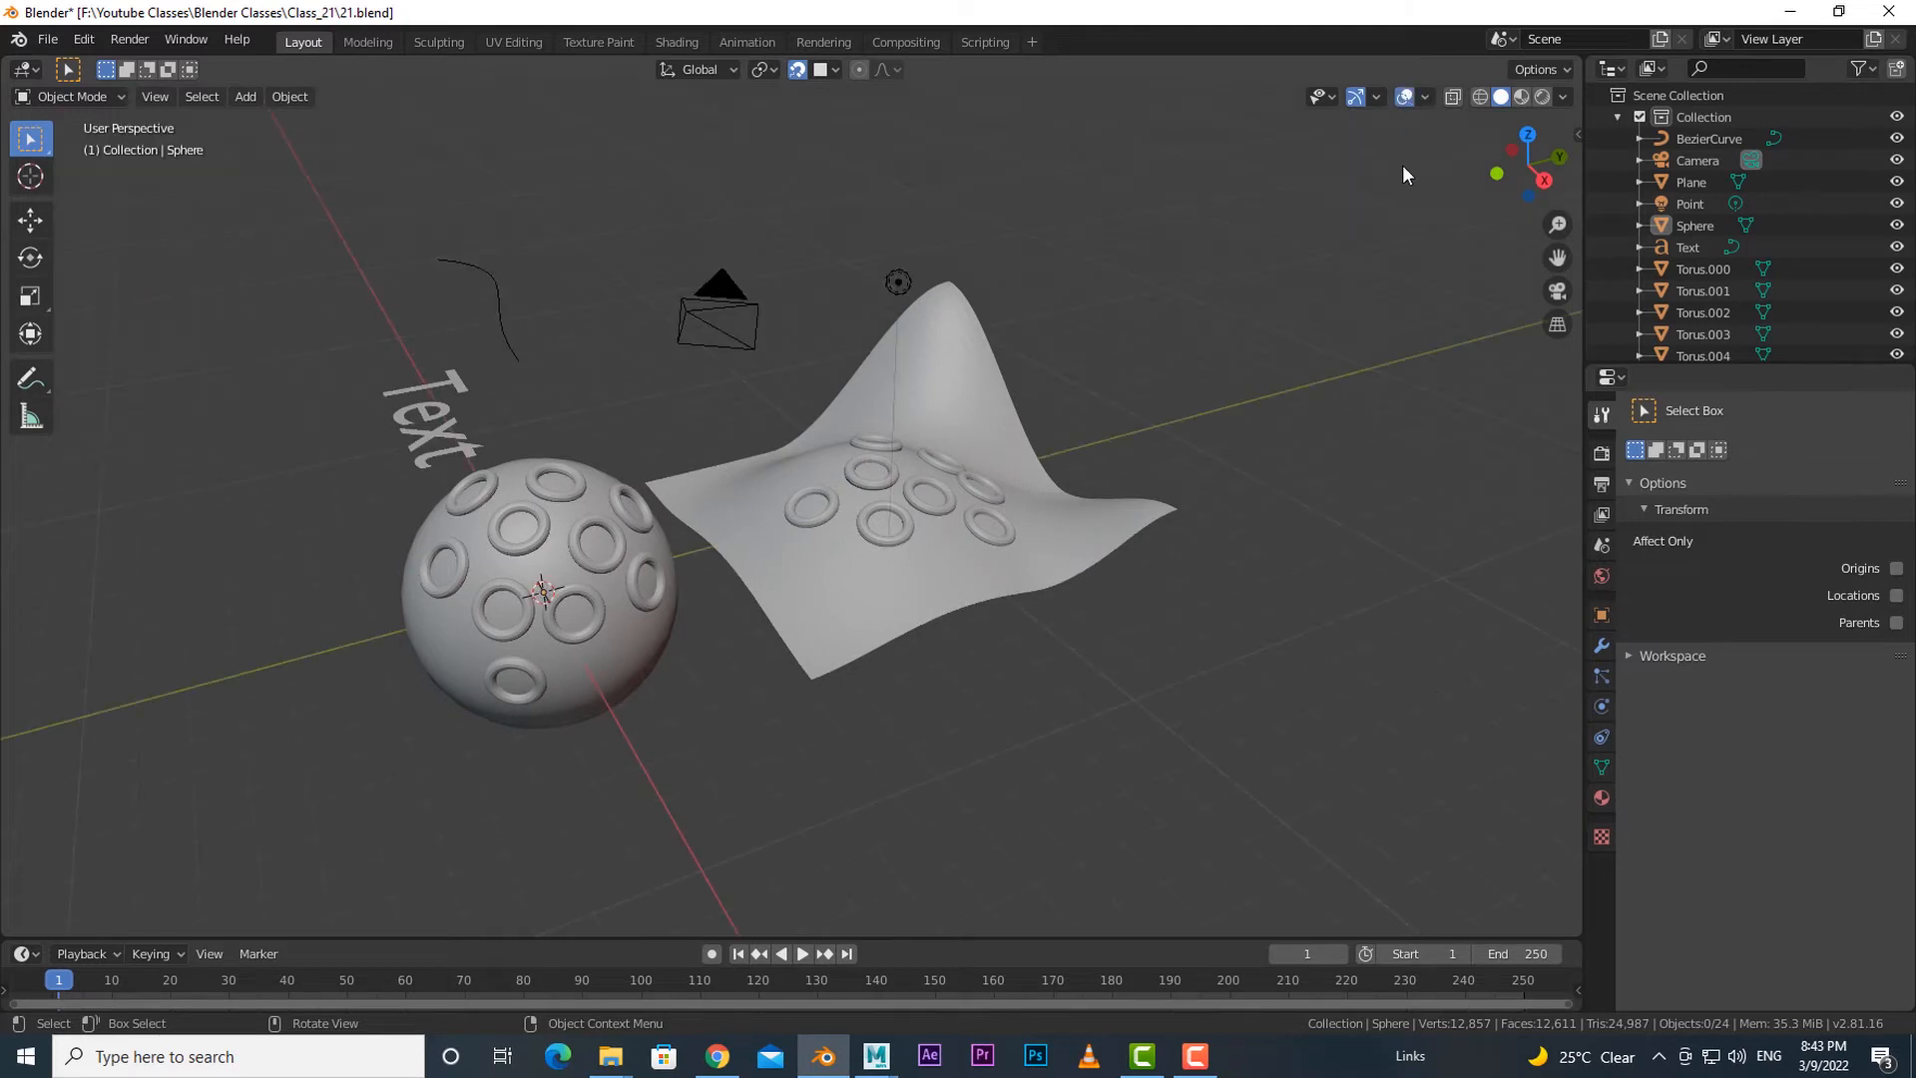
- Hide the Extras overlay, which covers the camera, light and curve, and show it again
left_click(1425, 97)
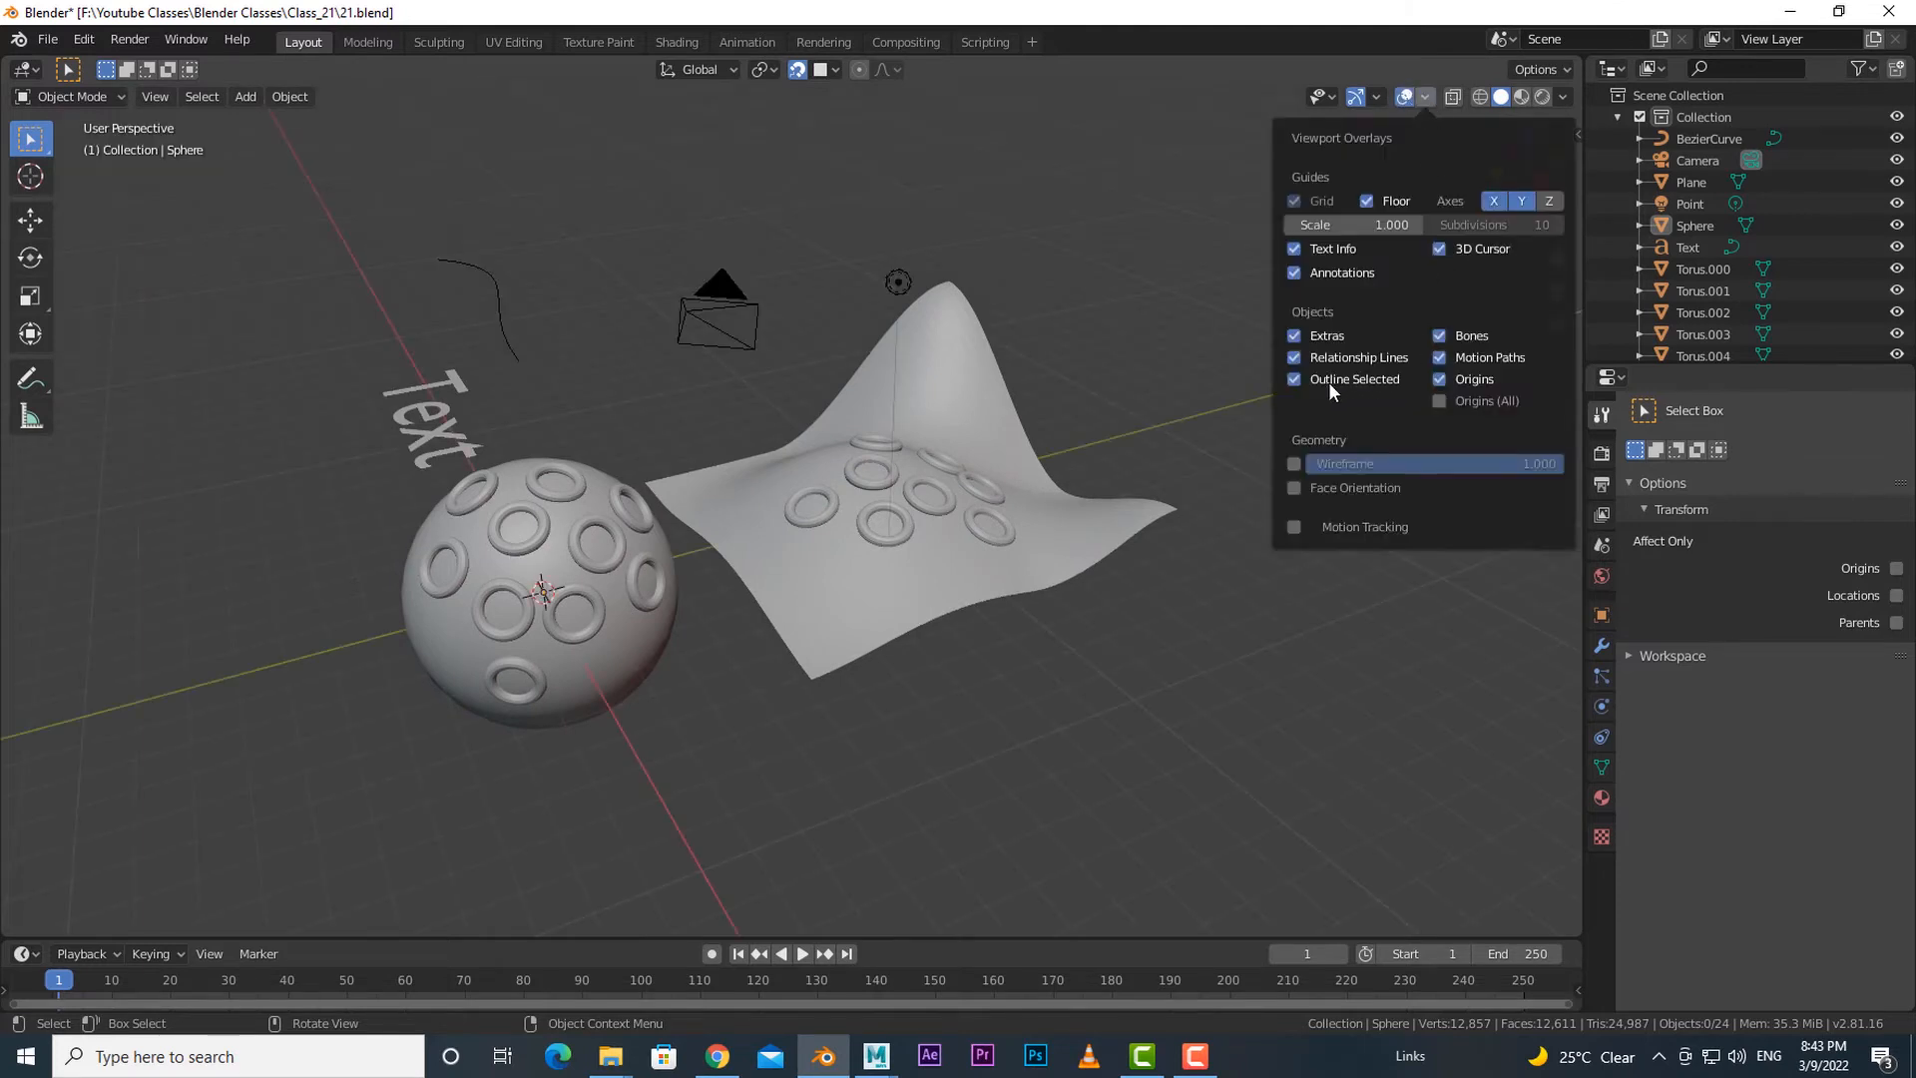
left_click(1294, 335)
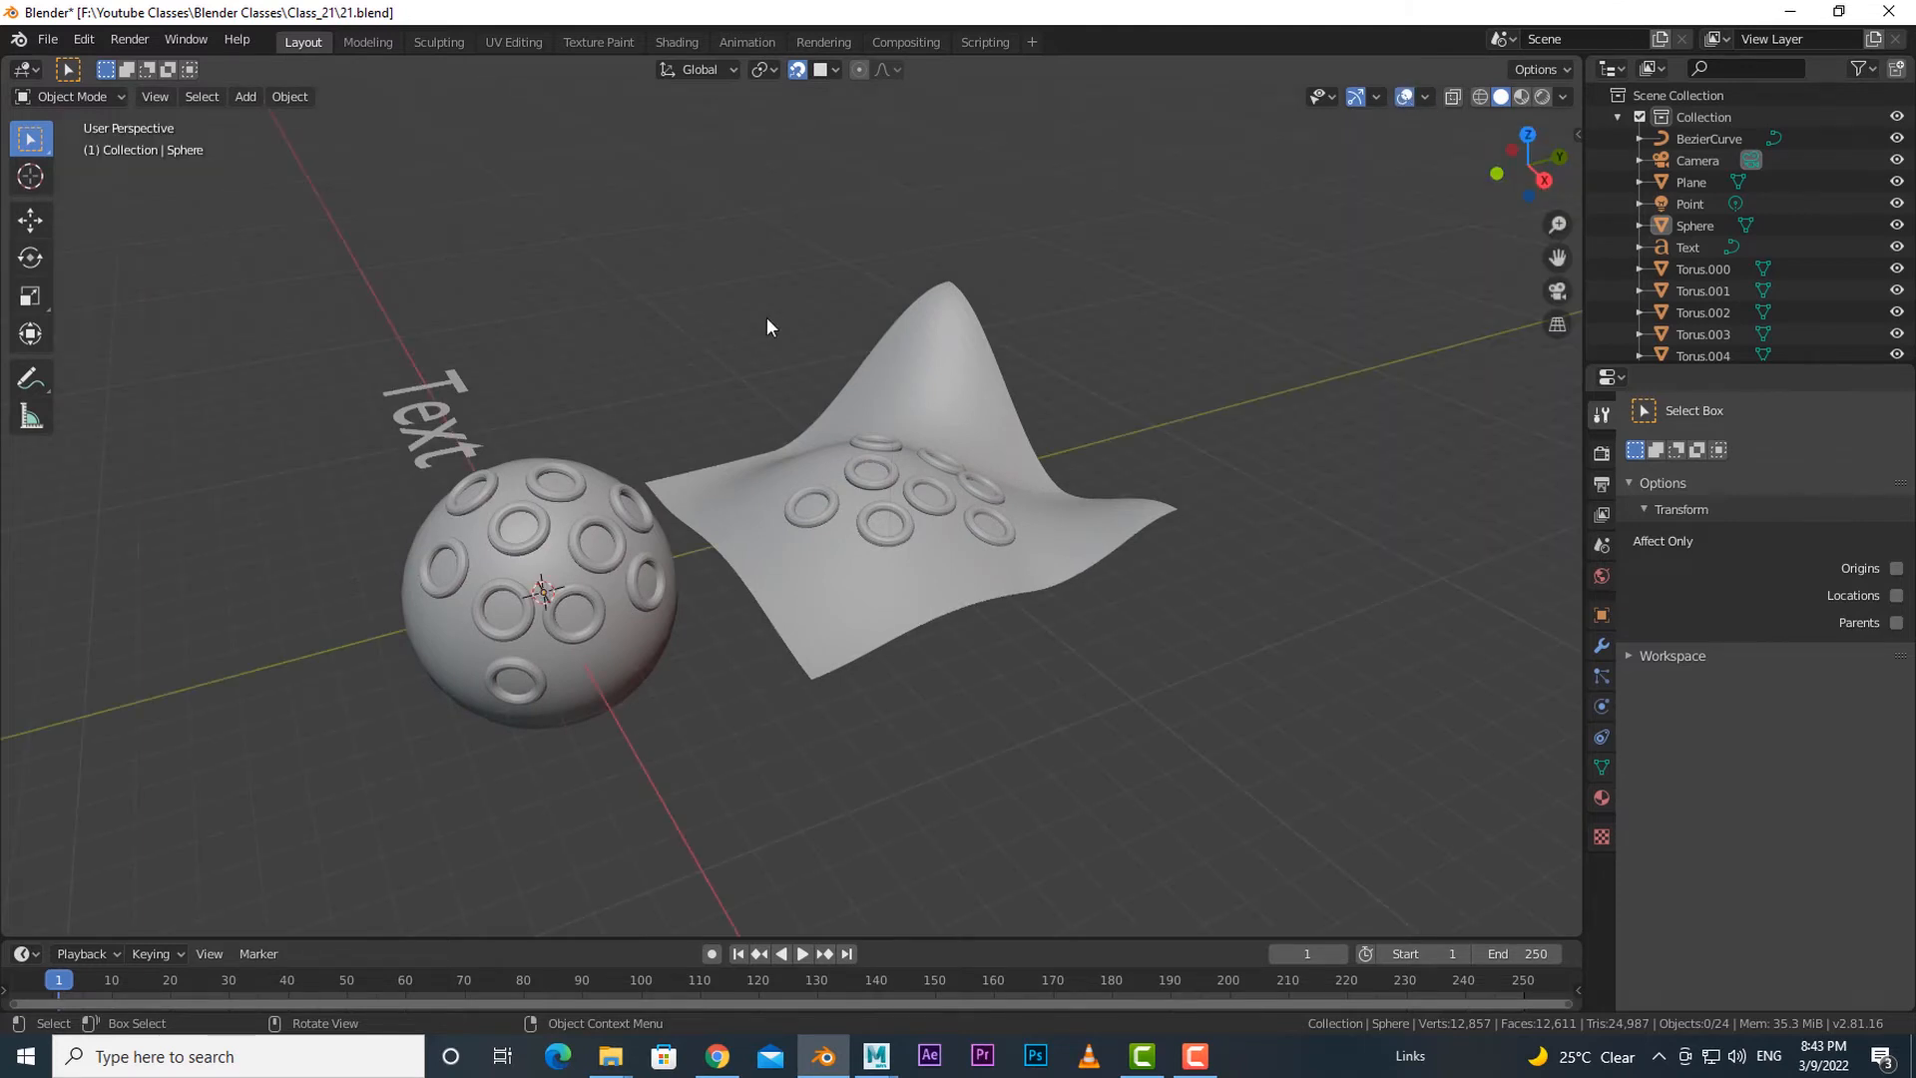
left_click(1425, 96)
left_click(1291, 335)
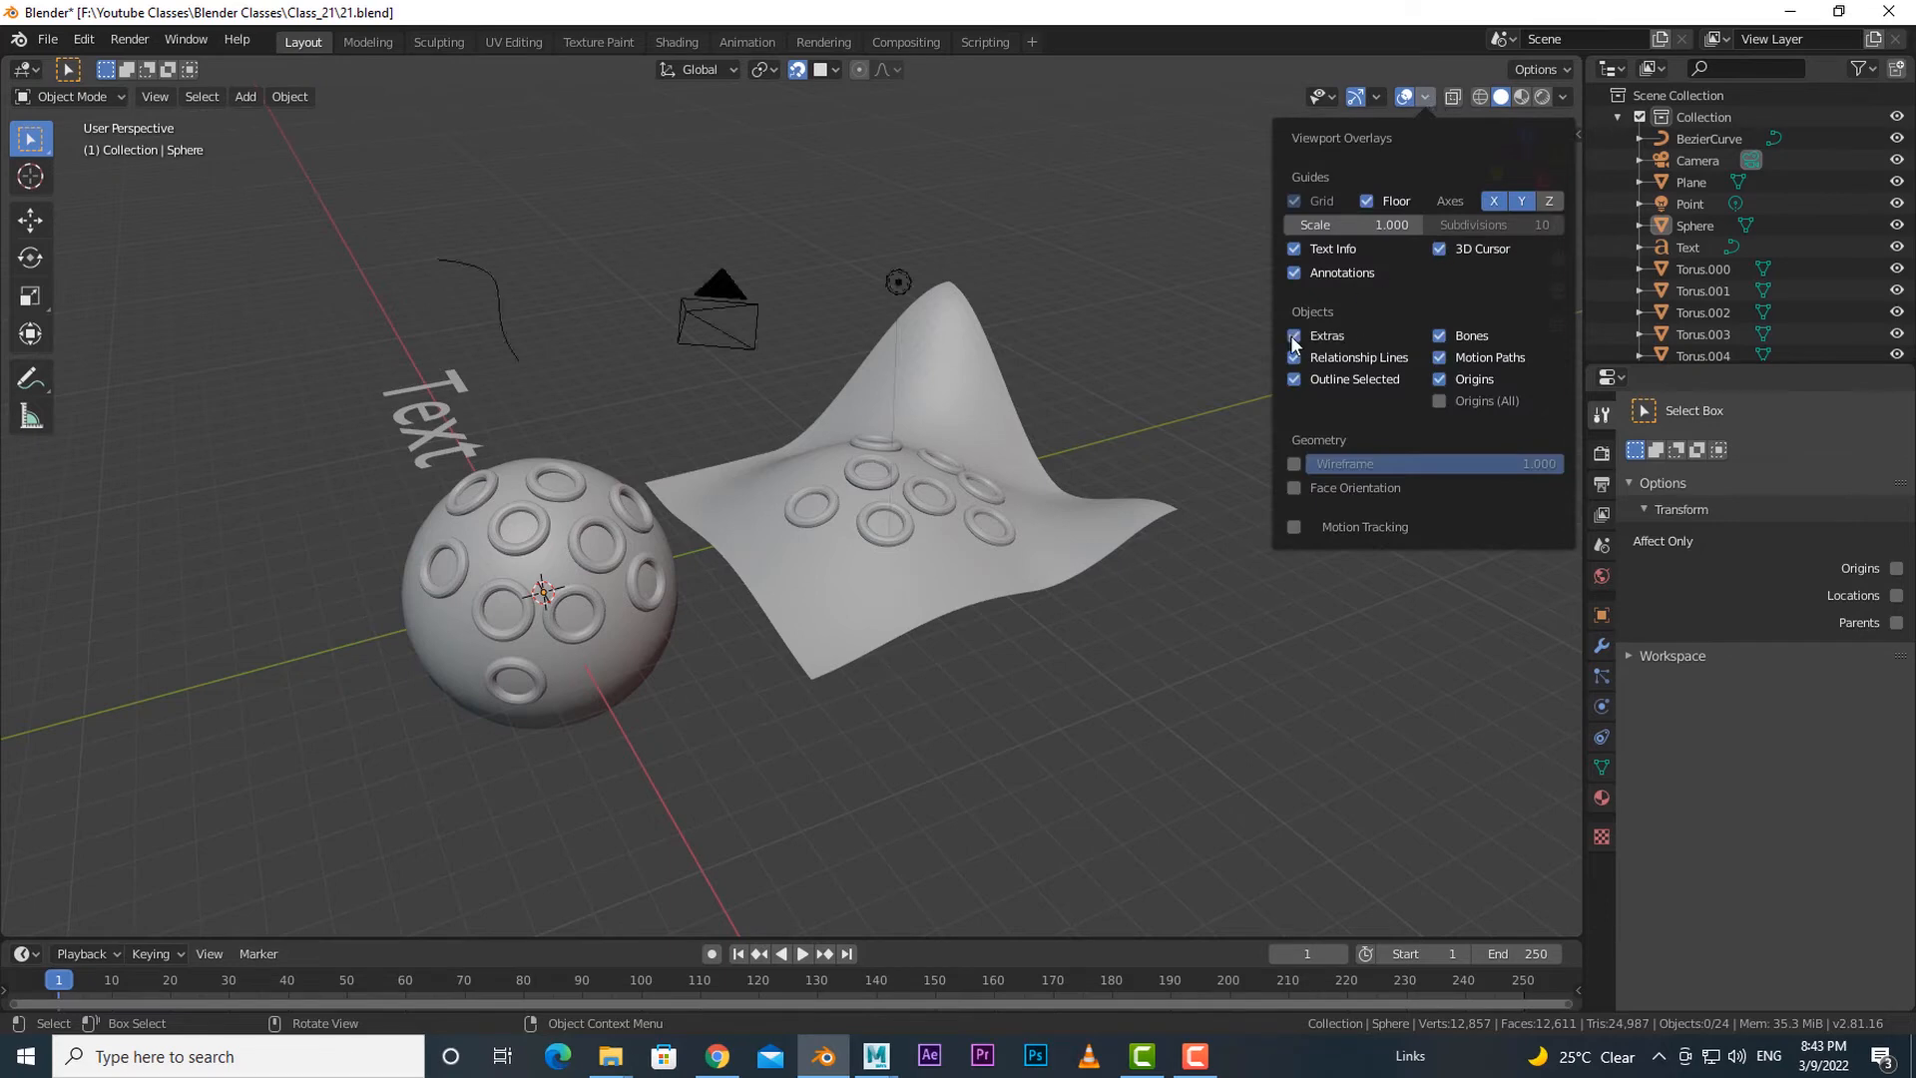
left_click(1293, 336)
left_click(1295, 335)
- Hide the floor grid, X and Y axes, 3D cursor and Extras in the viewport overlays
left_click(1367, 201)
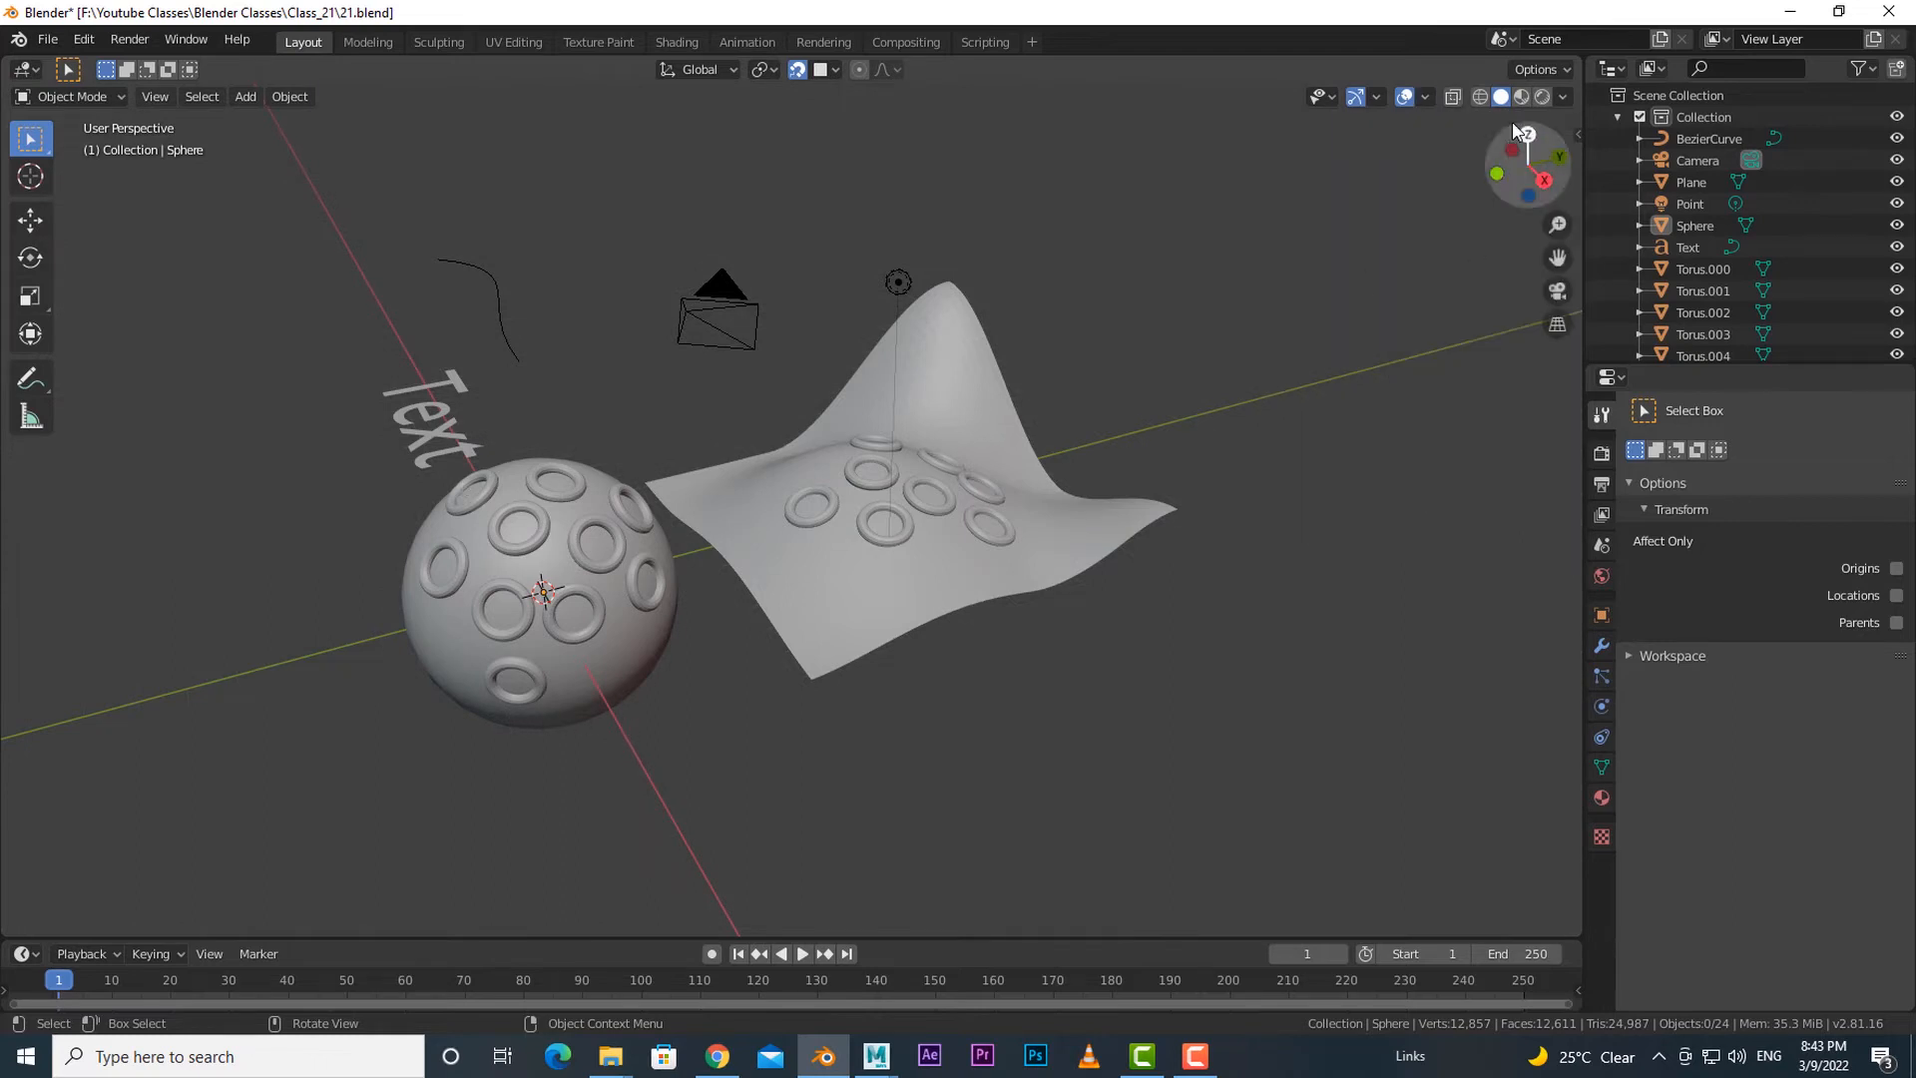
left_click(1427, 97)
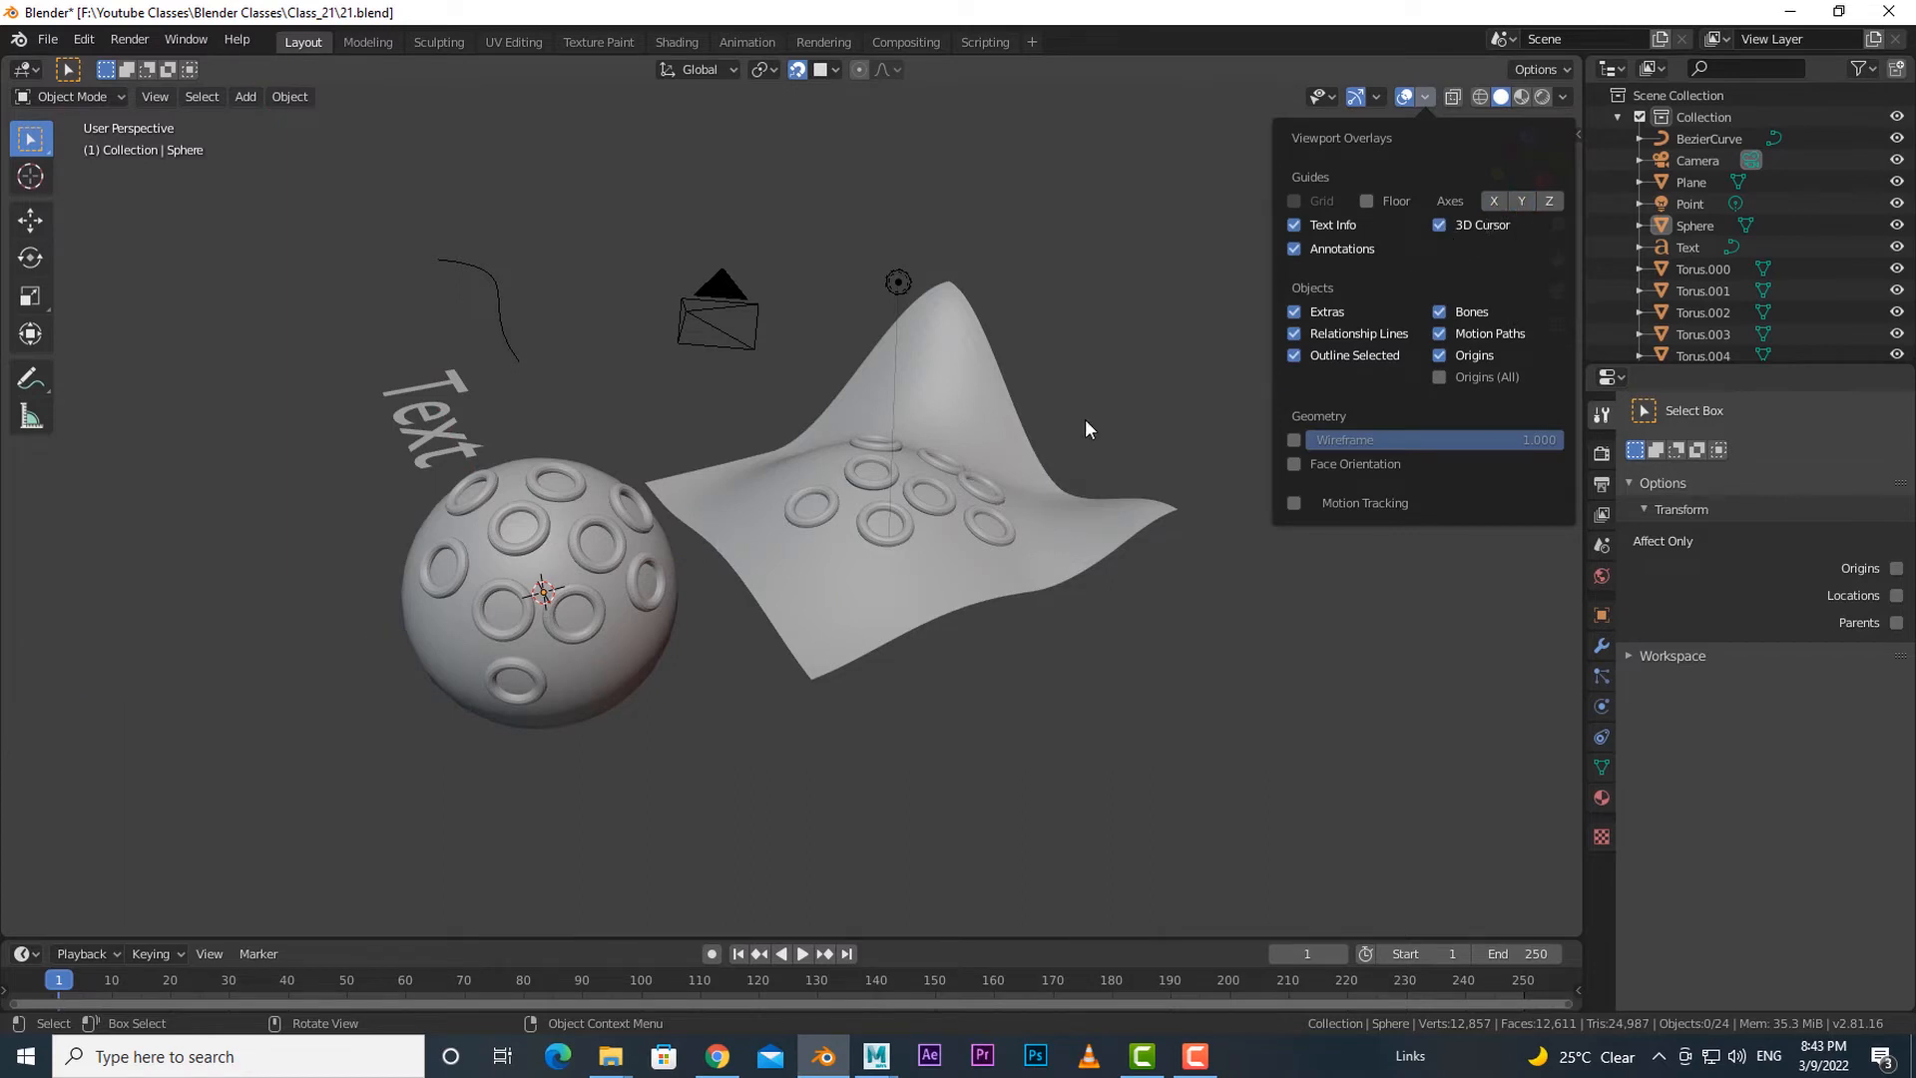
left_click(1427, 97)
left_click(1440, 224)
left_click(1295, 311)
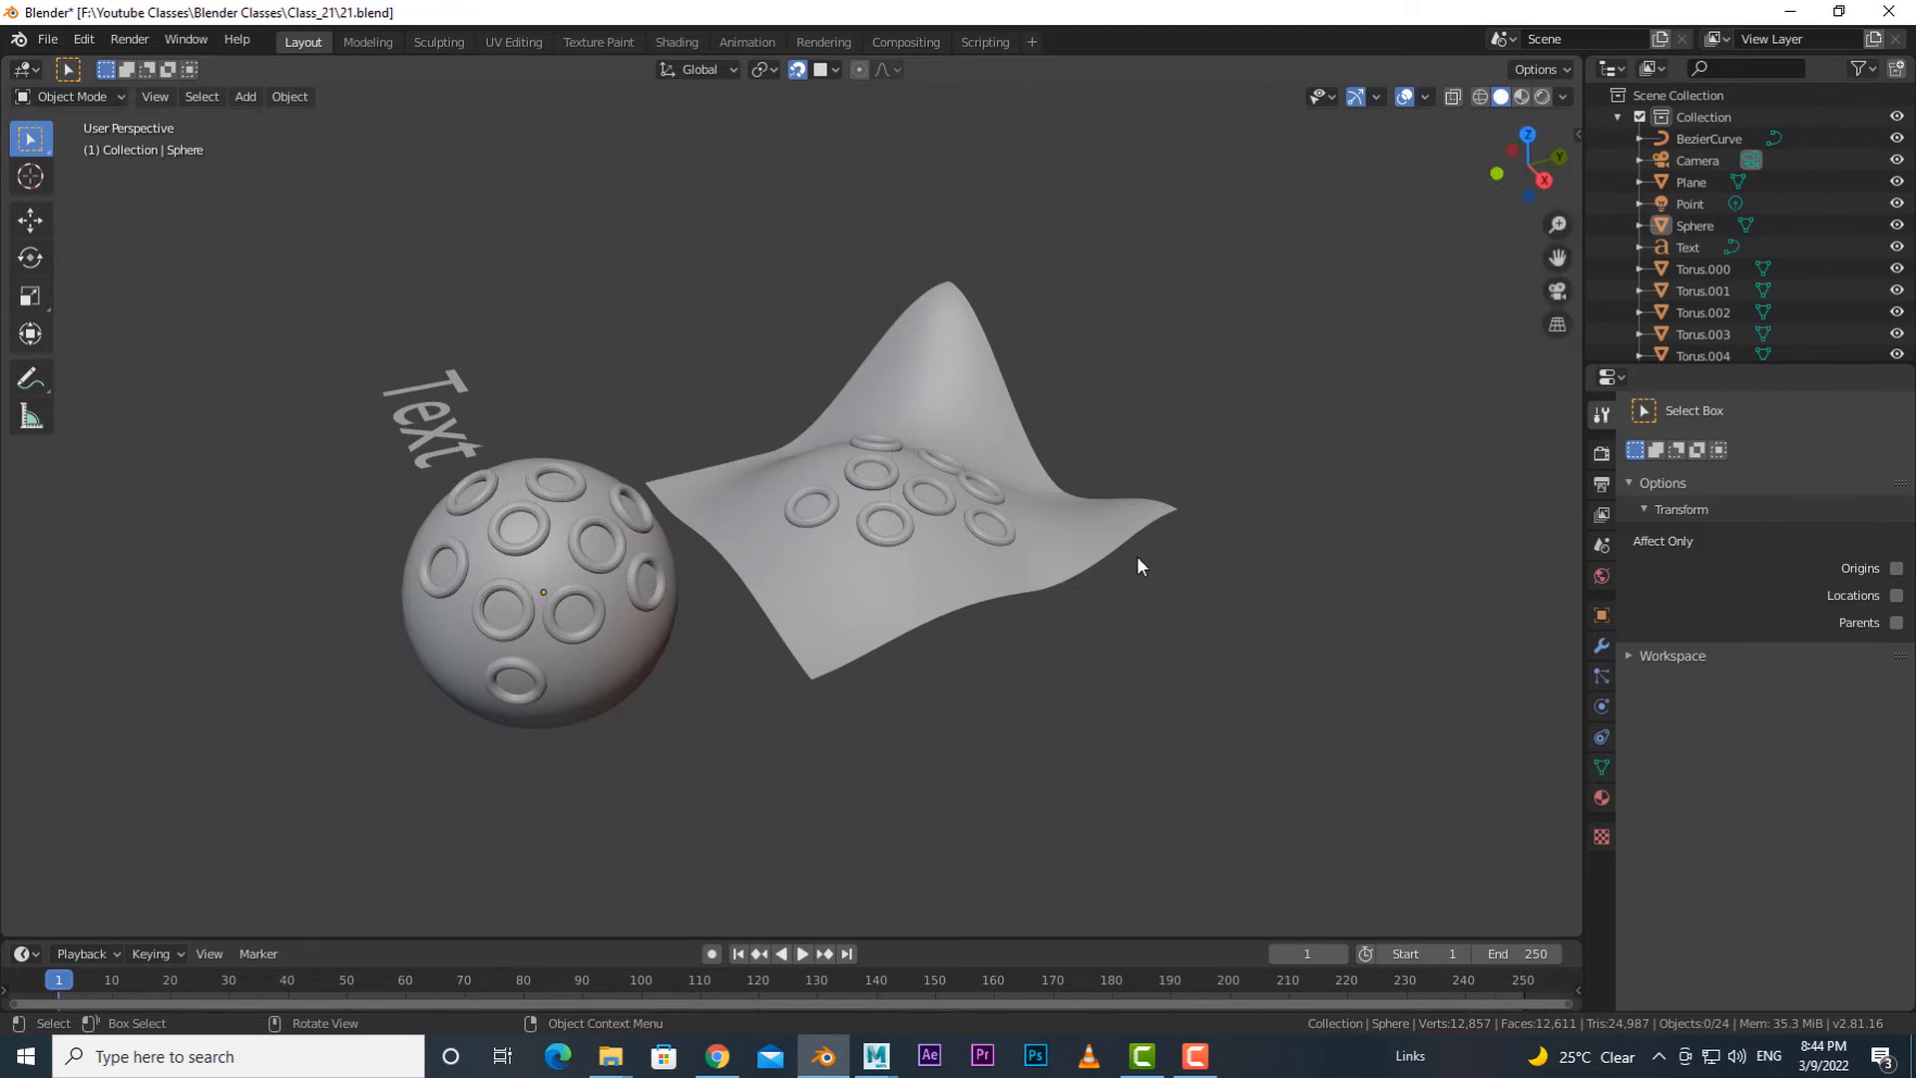
- Parent the wavy plane to the sphere with the Object option, and deselect both objects
middle_click_drag(987, 702, 928, 569)
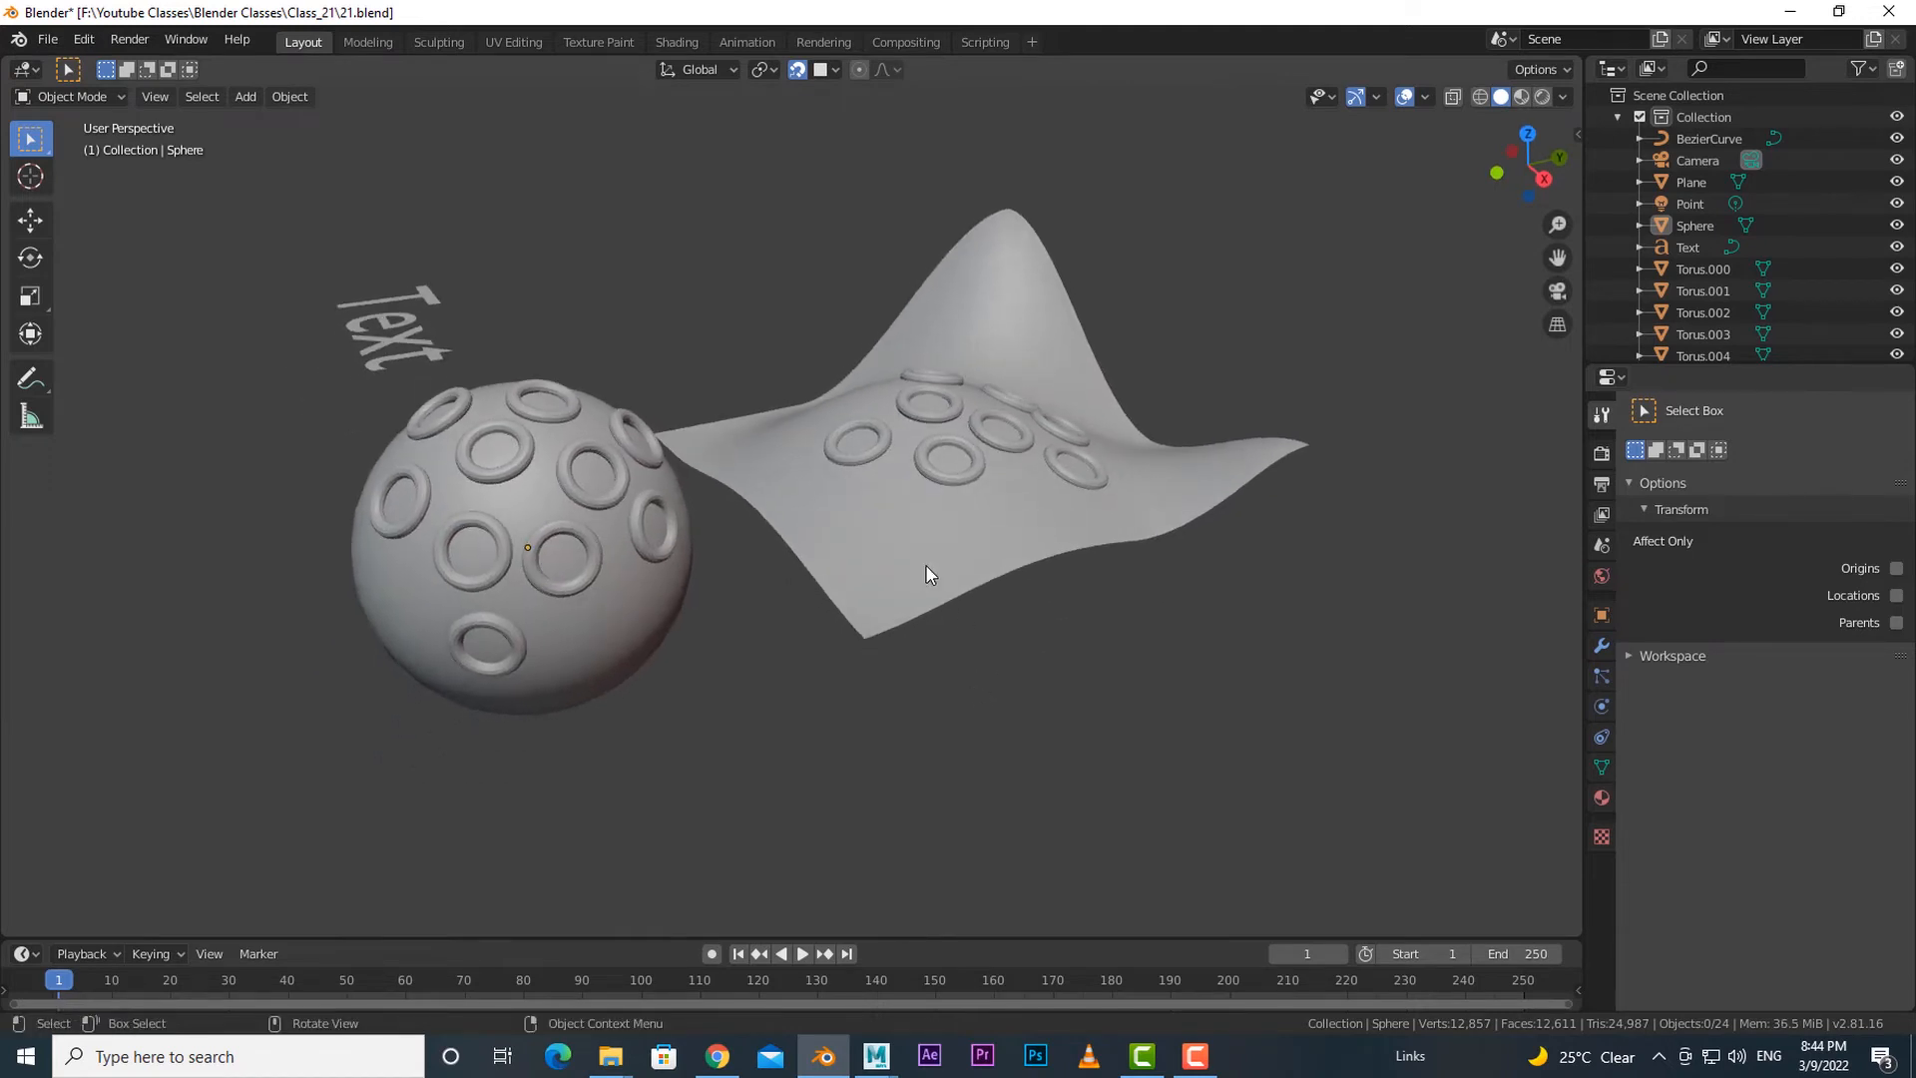
left_click(928, 569)
left_click(649, 641, "shift")
middle_click_drag(806, 713, 804, 703)
key("ctrl+p")
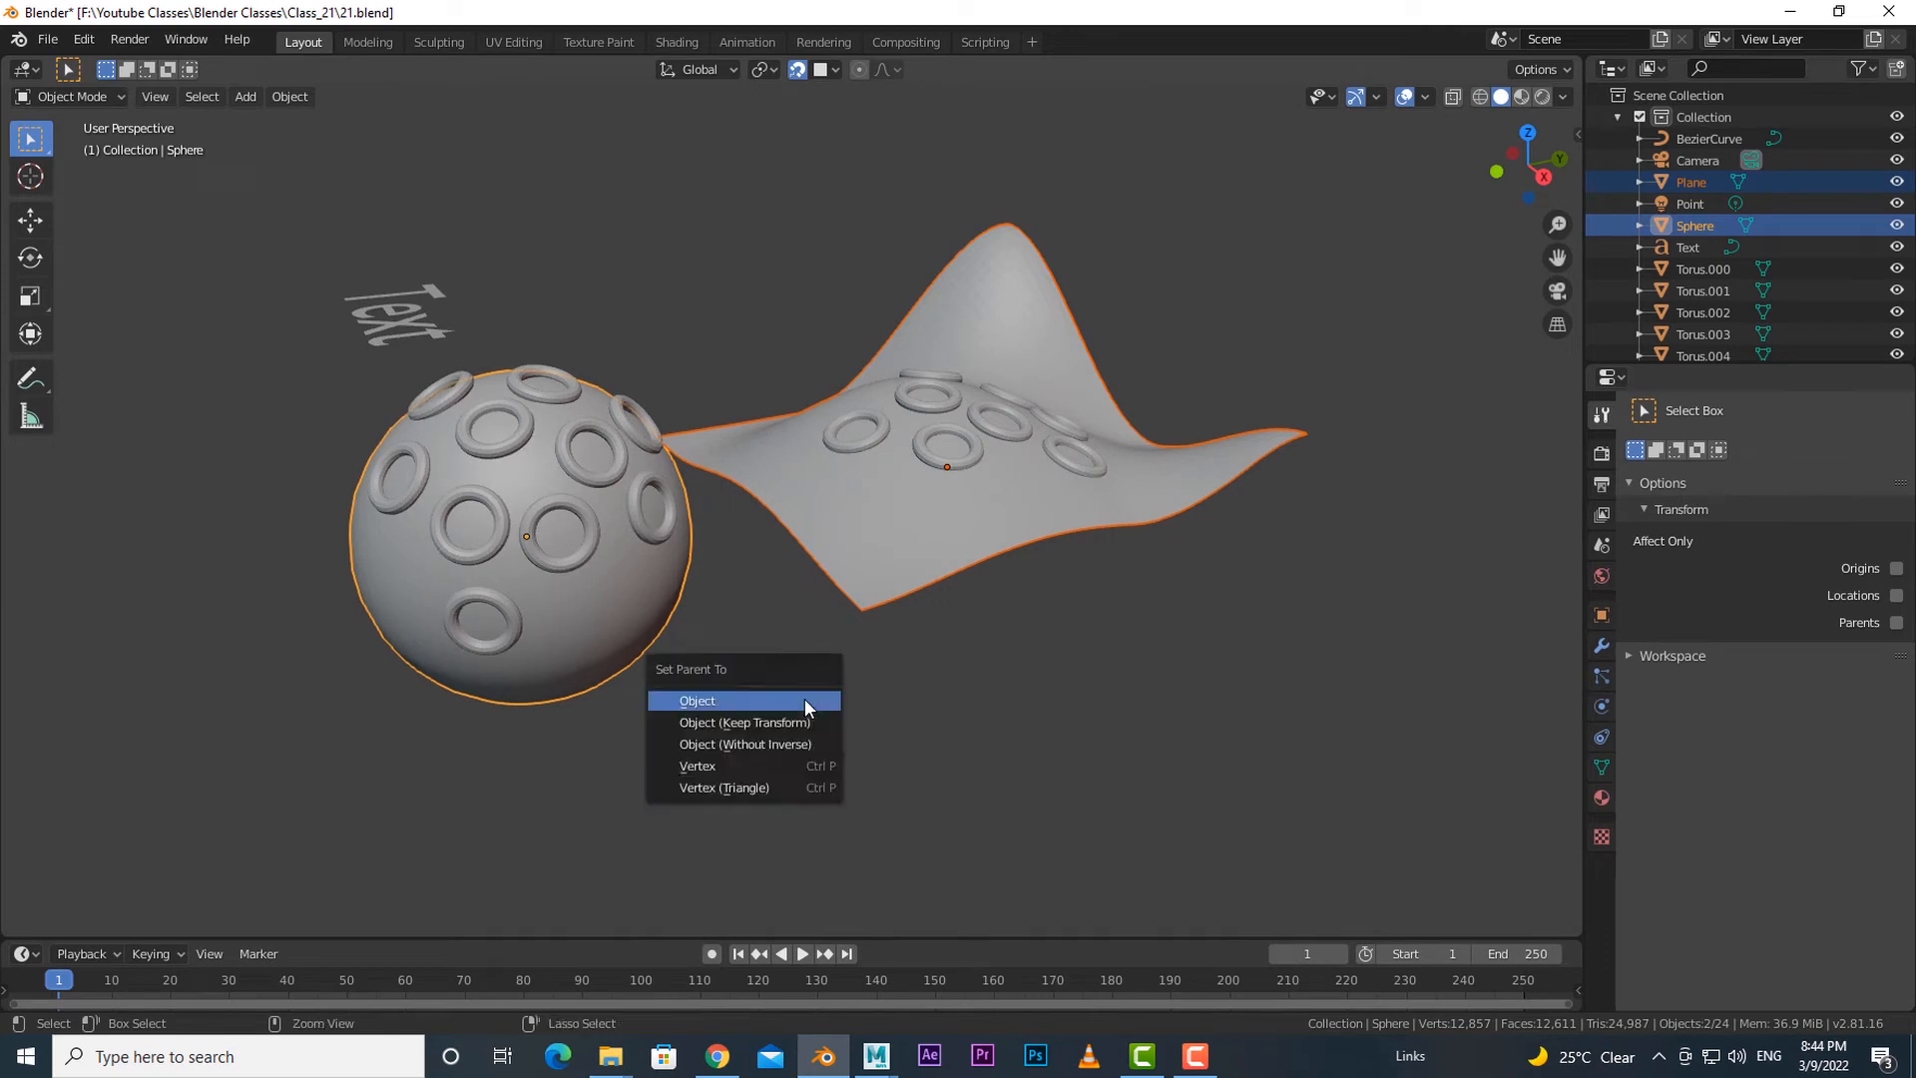
left_click(805, 699)
middle_click_drag(823, 765, 796, 599)
scroll(769, 679, "up", 2)
middle_click_drag(747, 732, 802, 655)
left_click(738, 711)
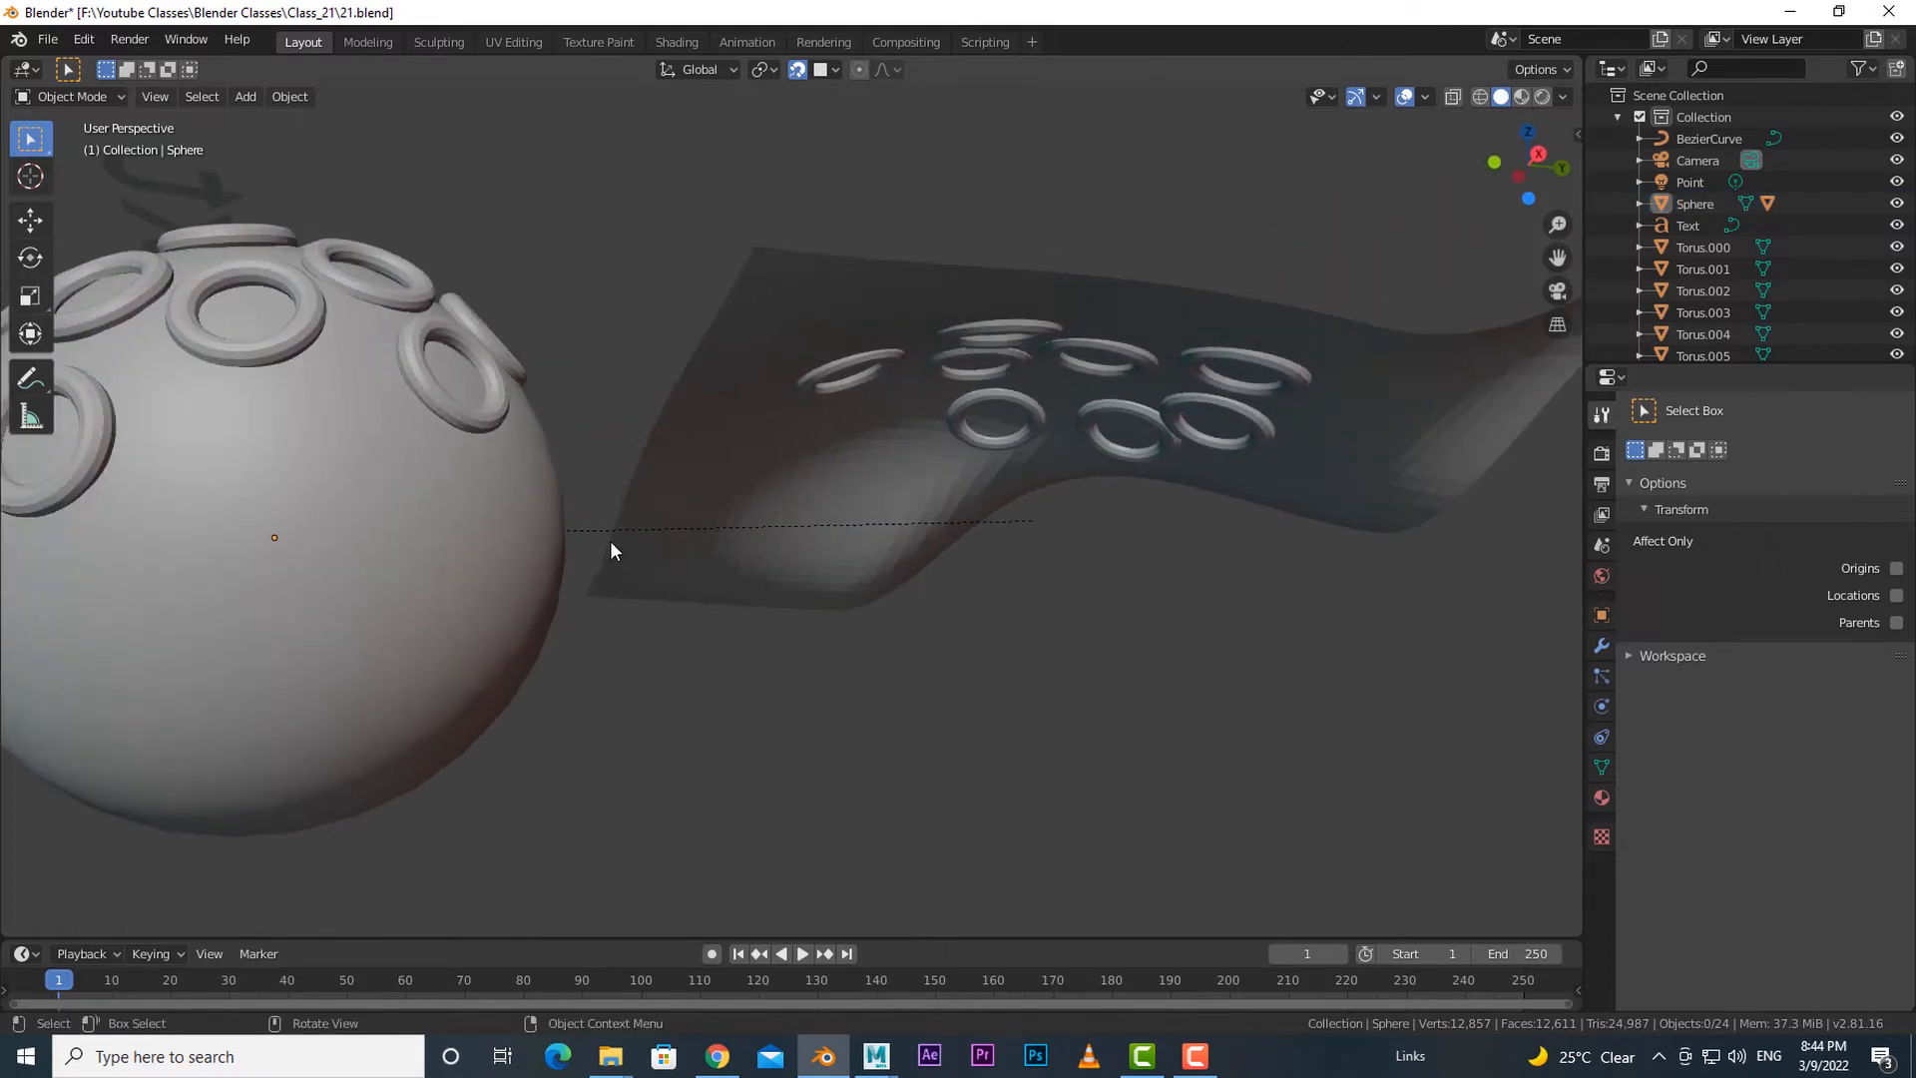
- Examine the dashed line between the sphere and plane, and hide Relationship Lines in the viewport overlays
mouse_move(611, 549)
middle_mouse_down()
mouse_move(641, 633)
mouse_move(597, 567)
middle_mouse_up()
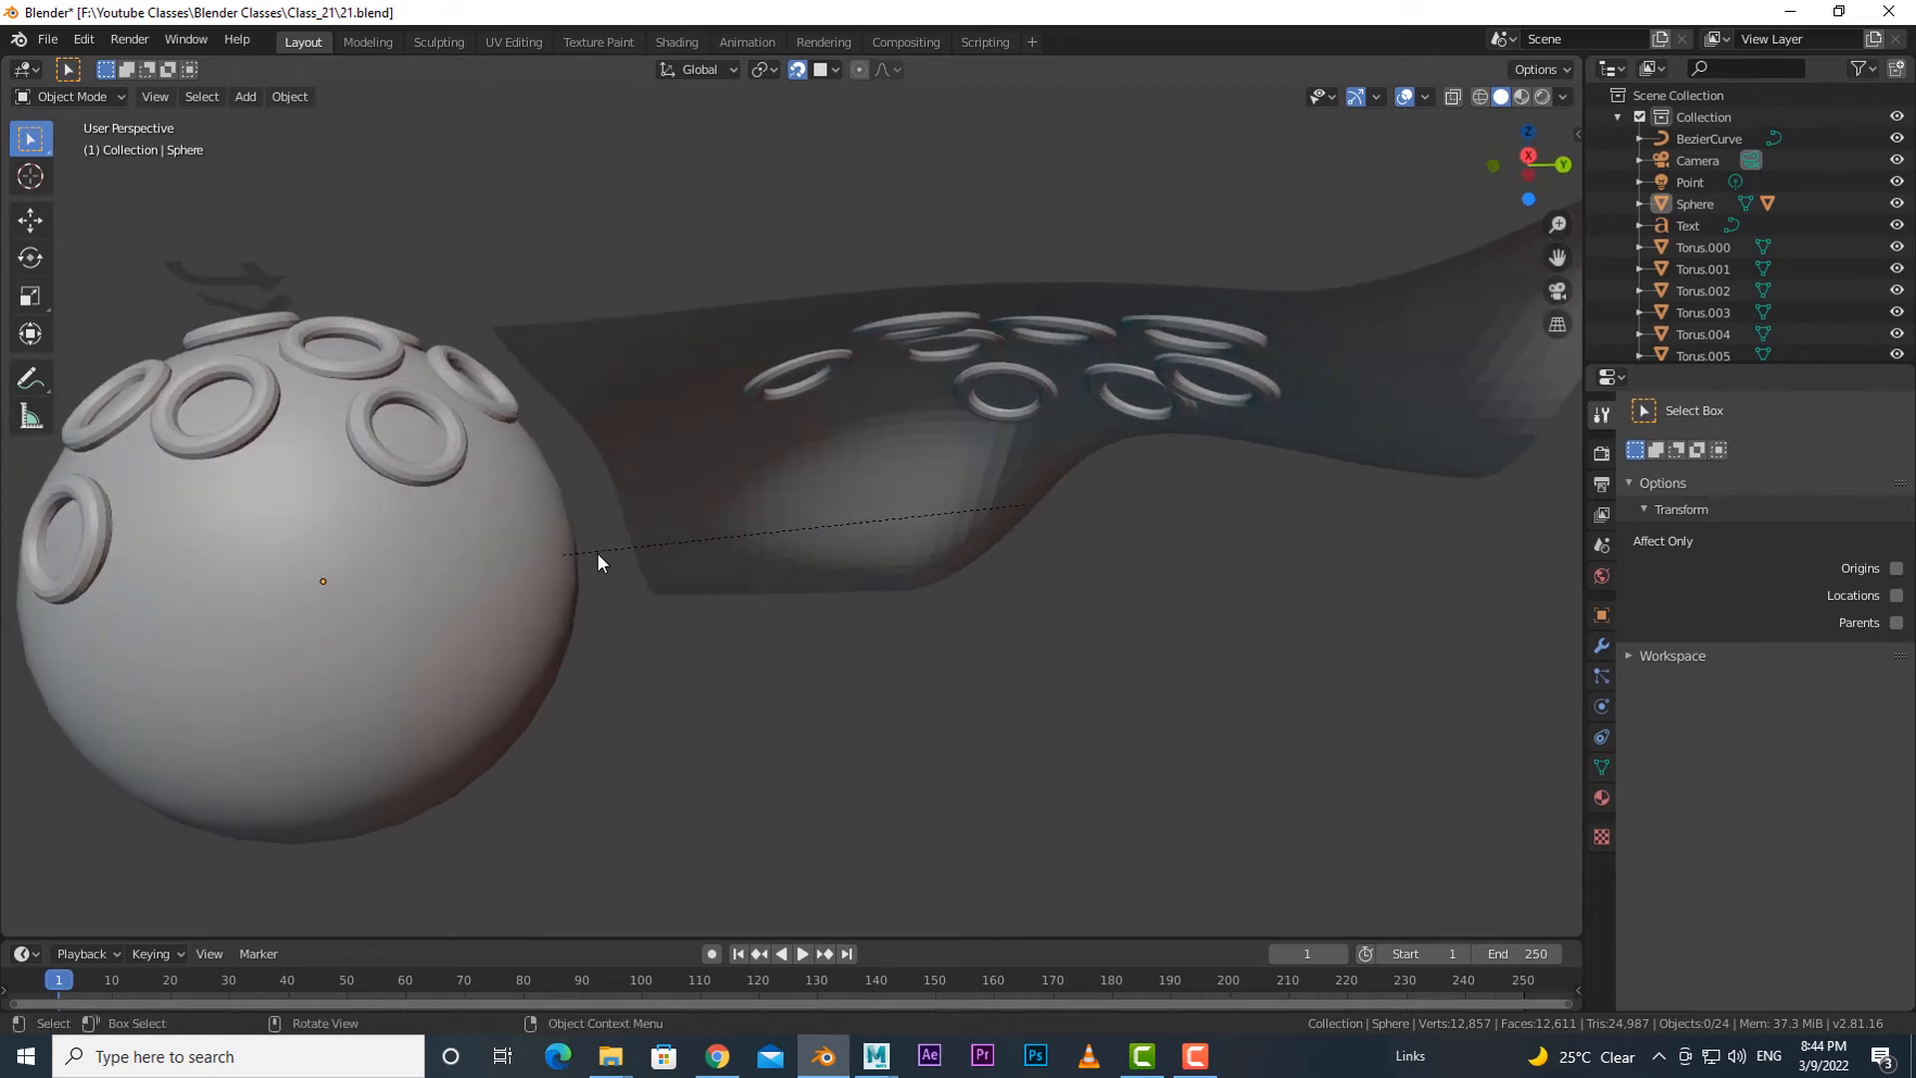
mouse_move(644, 679)
middle_mouse_down()
mouse_move(685, 745)
mouse_move(1068, 427)
mouse_move(1057, 454)
middle_mouse_up()
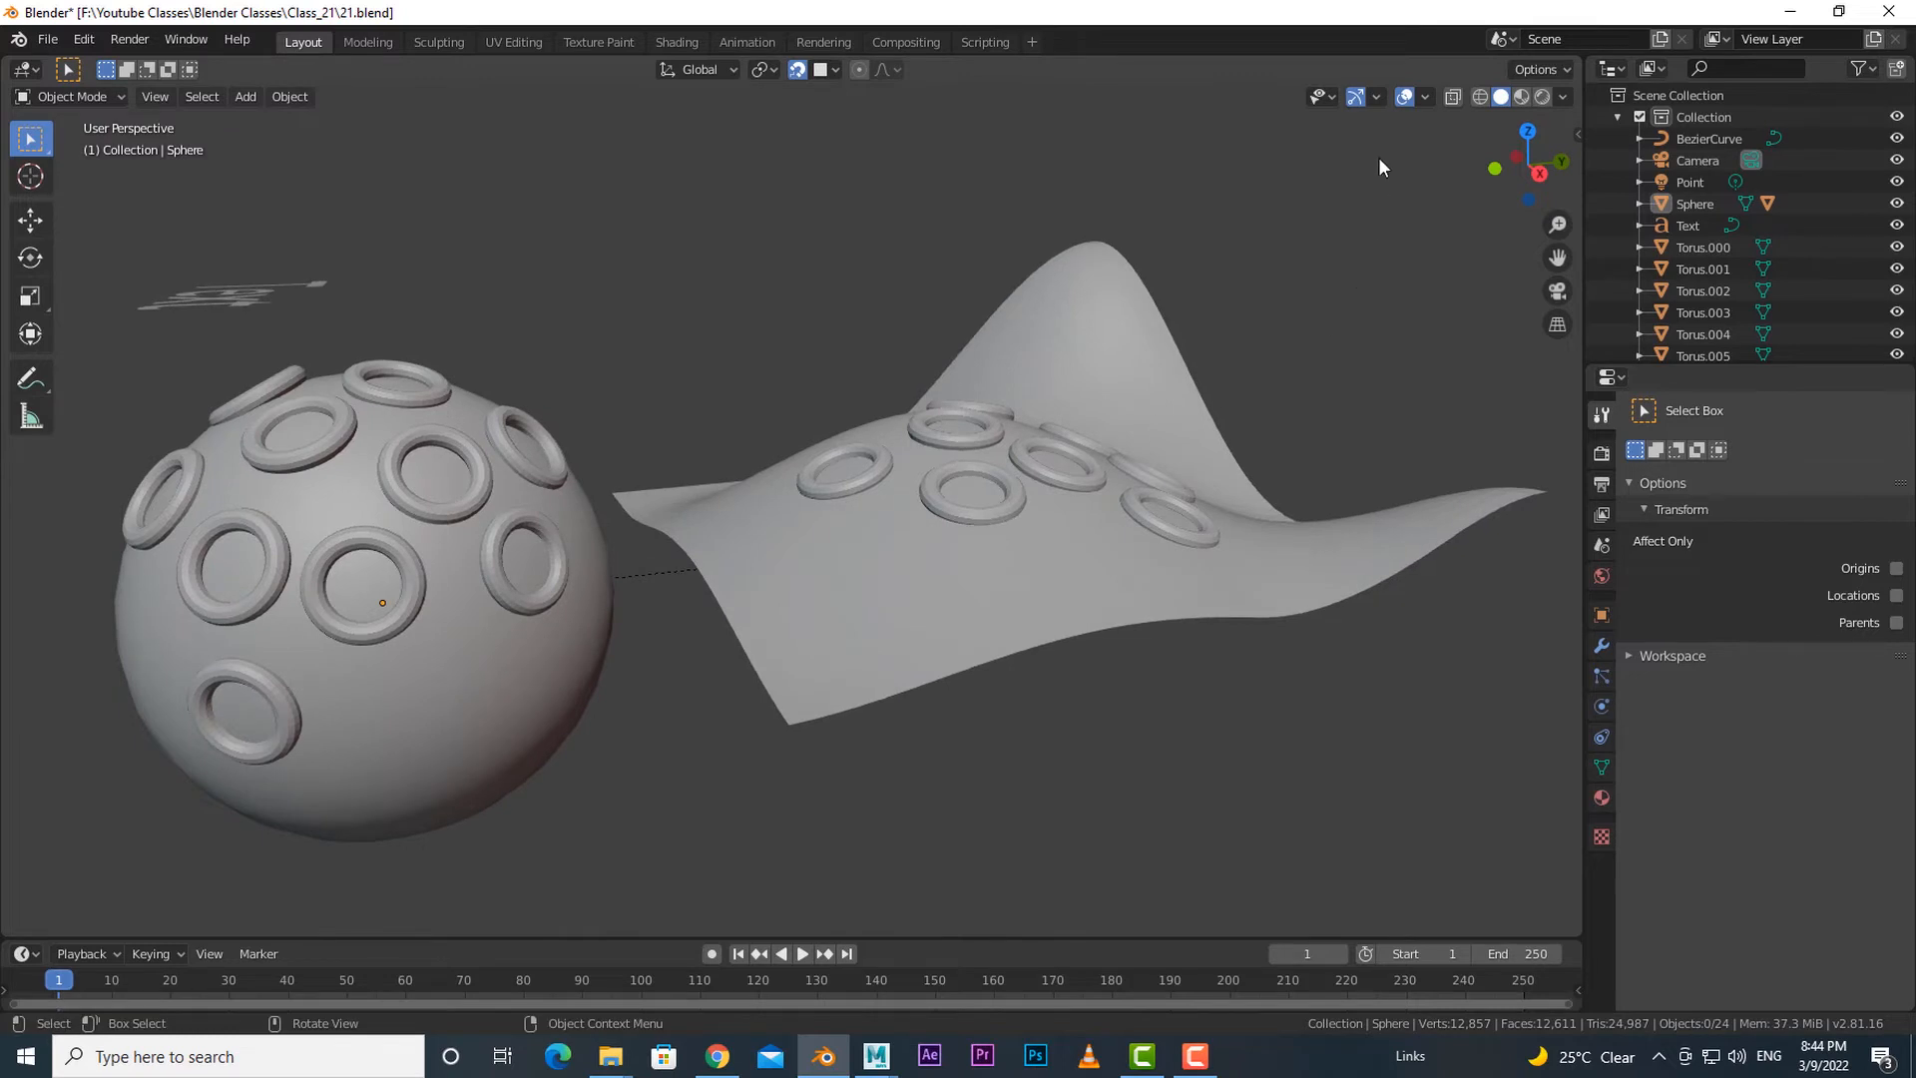
left_click(1424, 97)
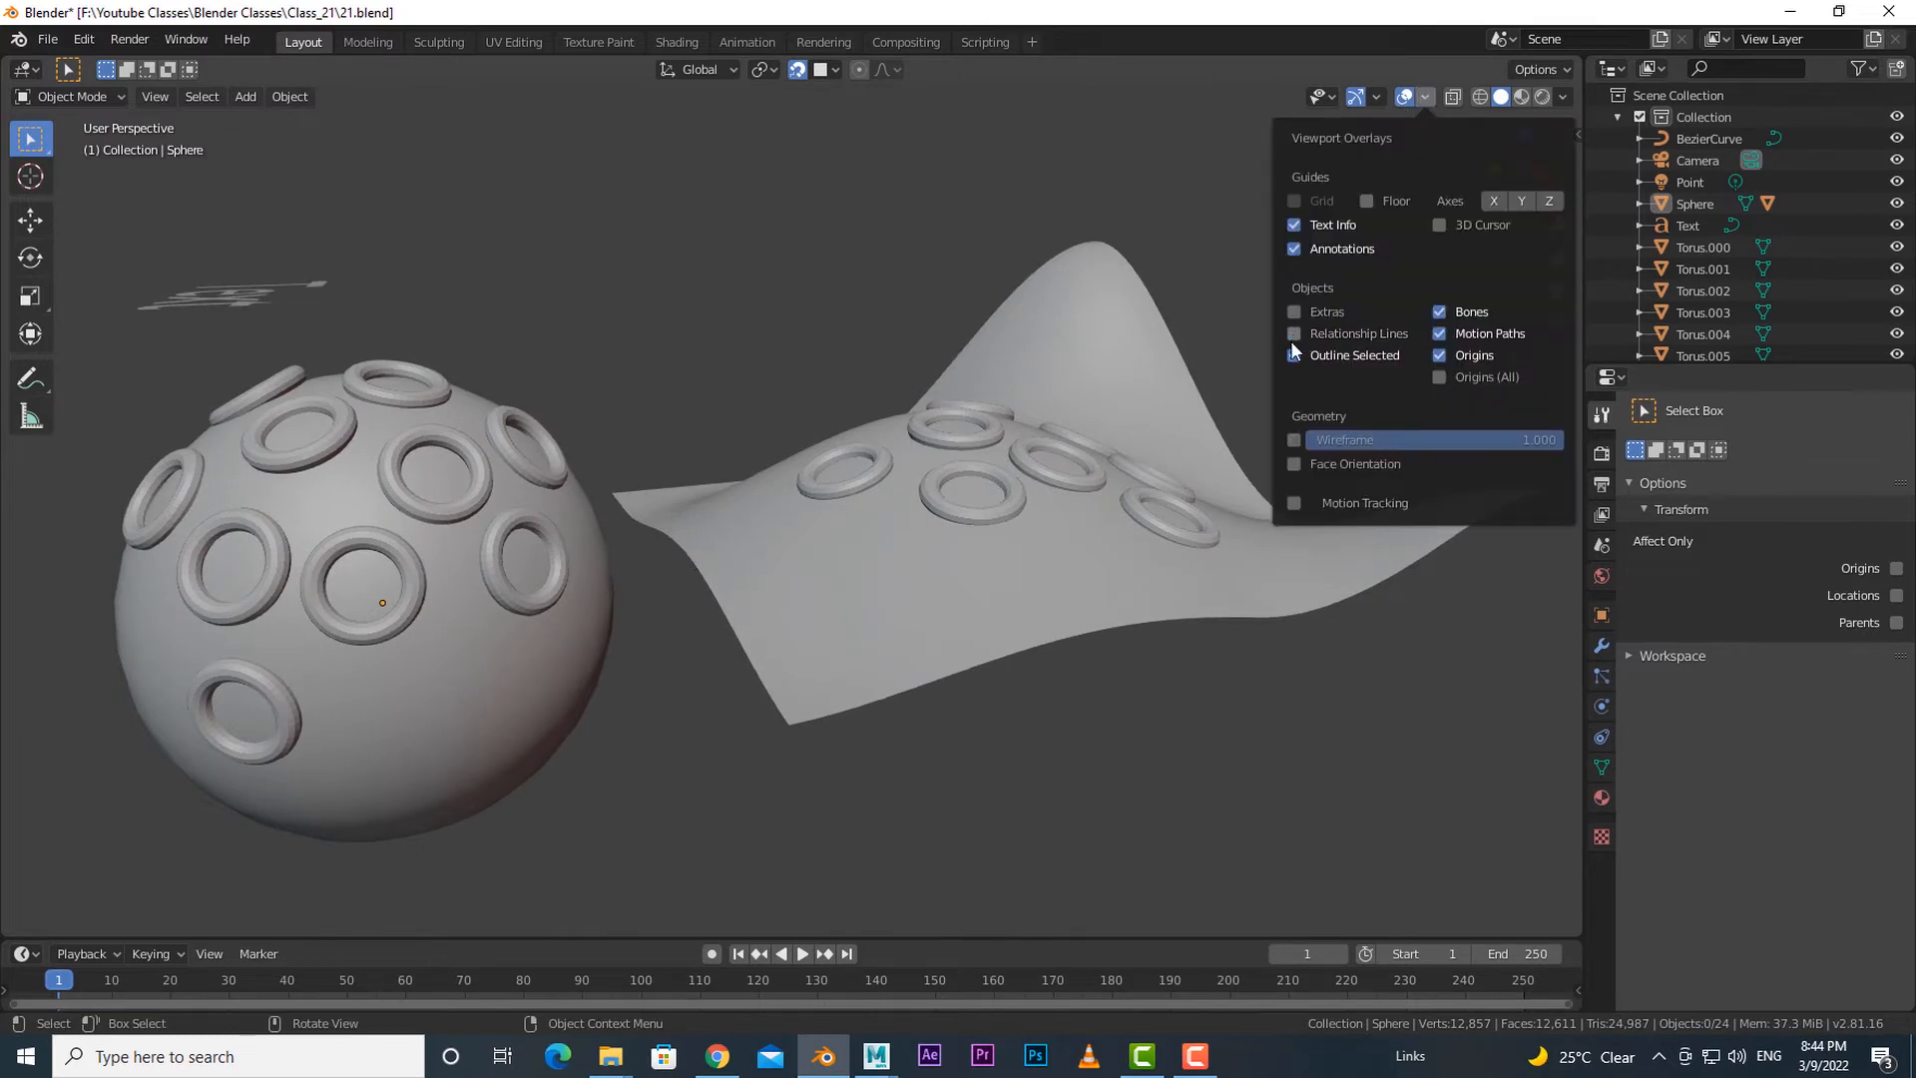
middle_click_drag(1188, 539, 1422, 164)
left_click(1423, 97)
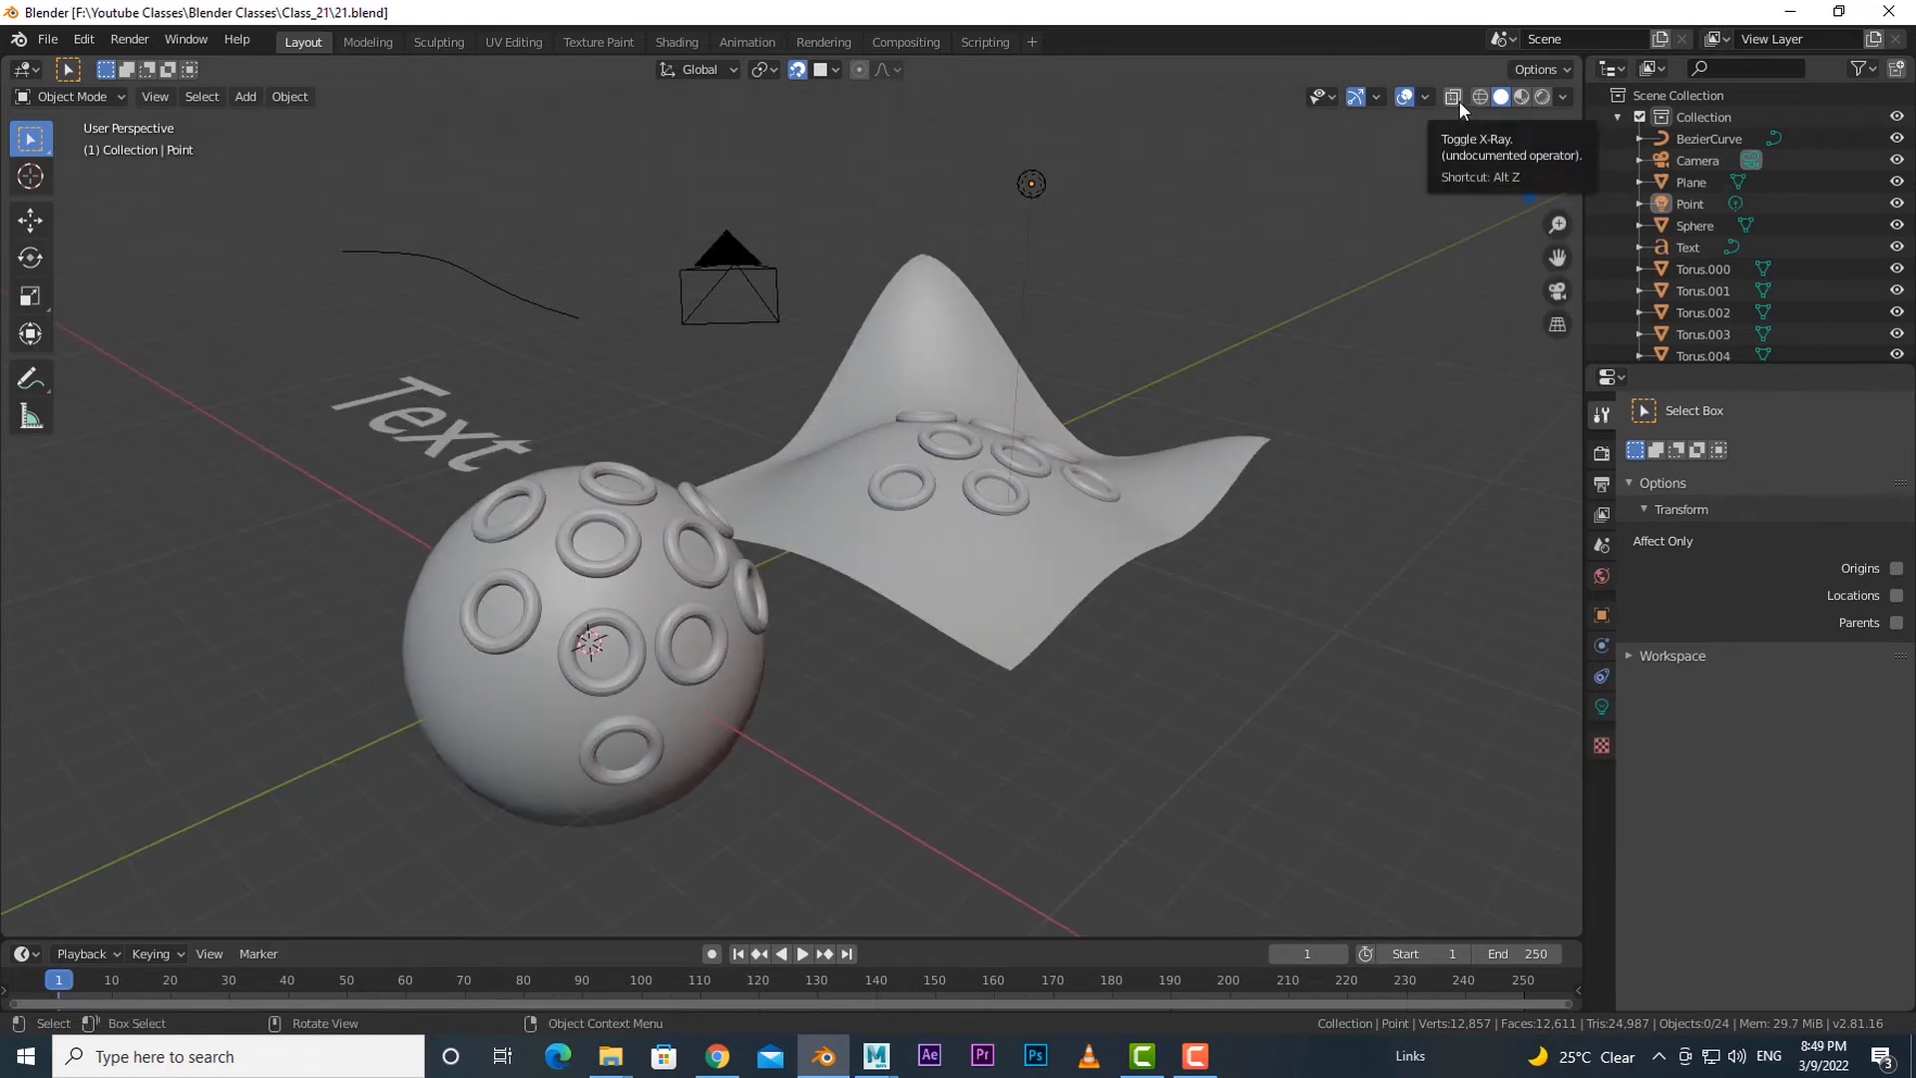
- Turn on X-Ray display, look through the sphere and plane, and turn X-Ray off again
left_click(1459, 100)
mouse_move(1459, 100)
middle_mouse_down()
mouse_move(1236, 374)
mouse_move(1278, 354)
mouse_move(1148, 414)
mouse_move(1218, 409)
mouse_move(1457, 162)
middle_mouse_up()
scroll(1280, 364, "down", 3)
left_click(1454, 96)
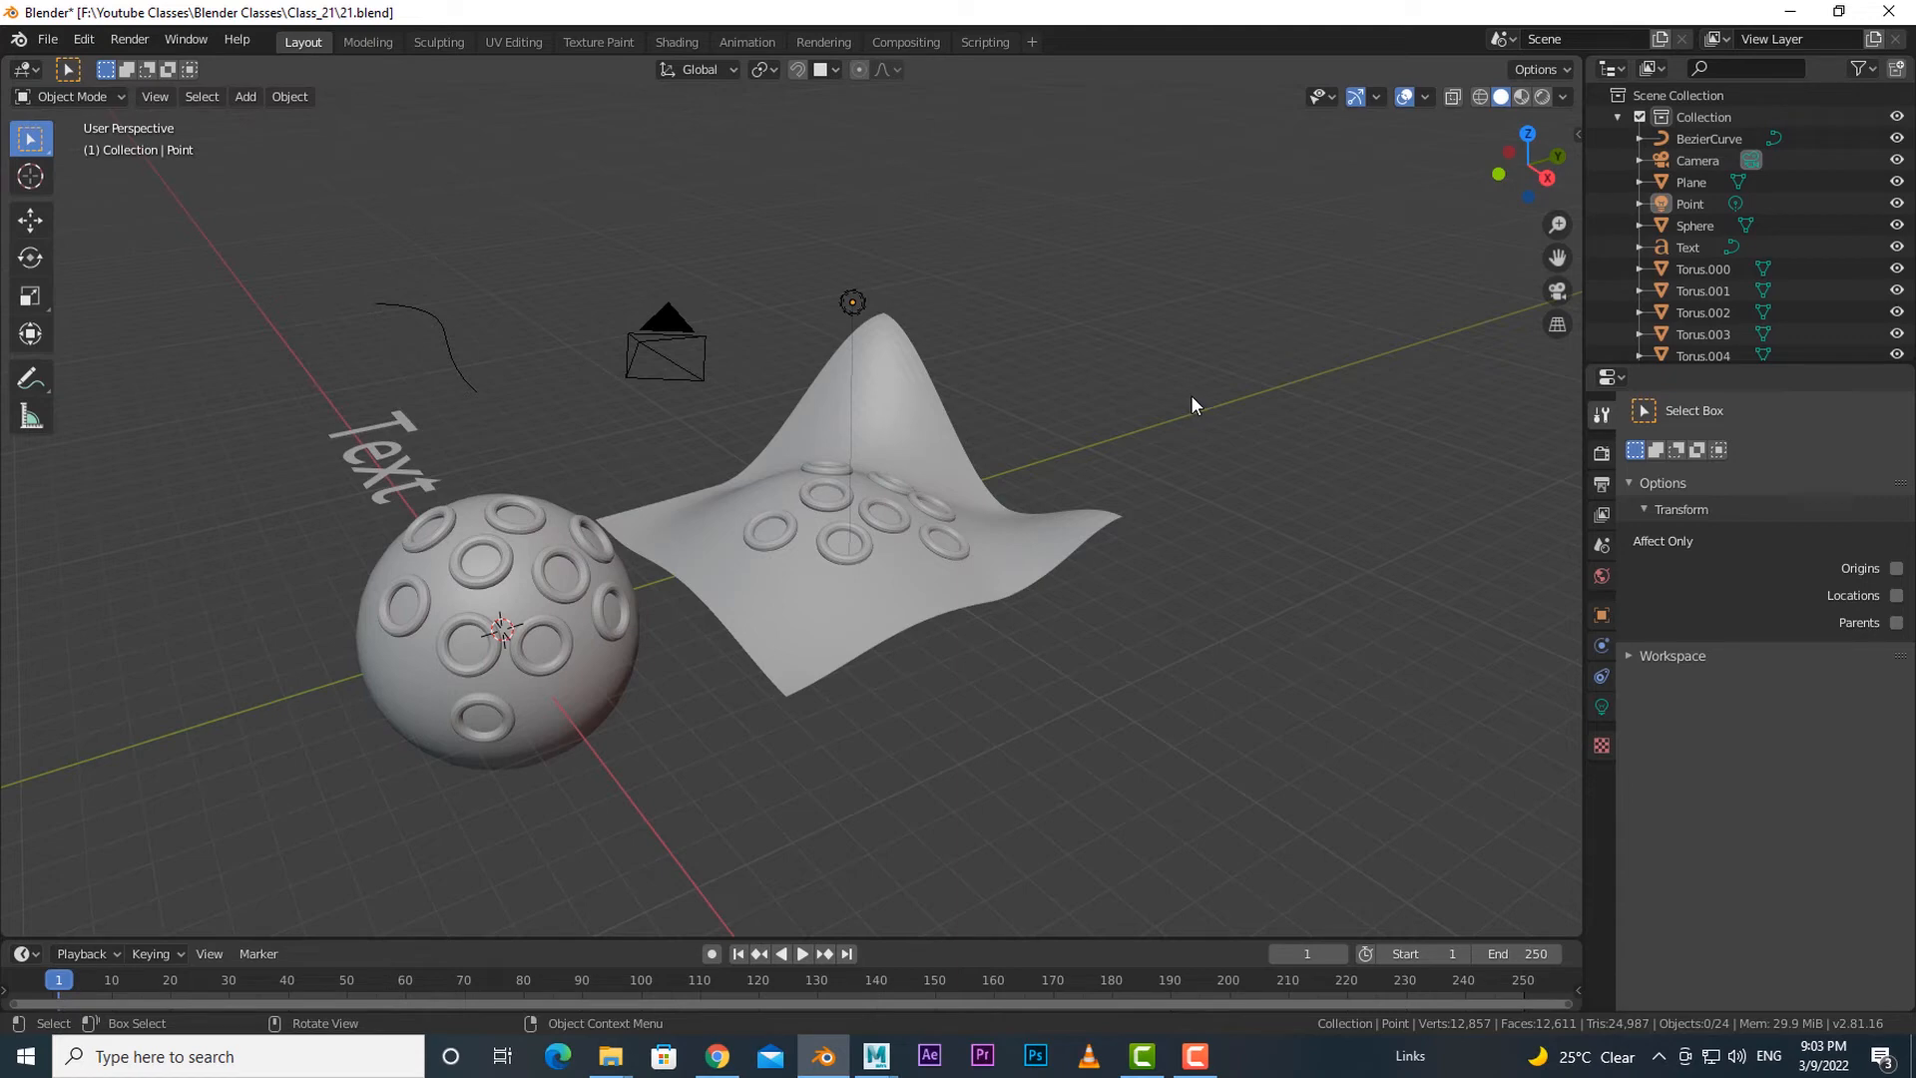
- Set the viewport shading to Solid and view the scene, and switch it to Wireframe
key("z")
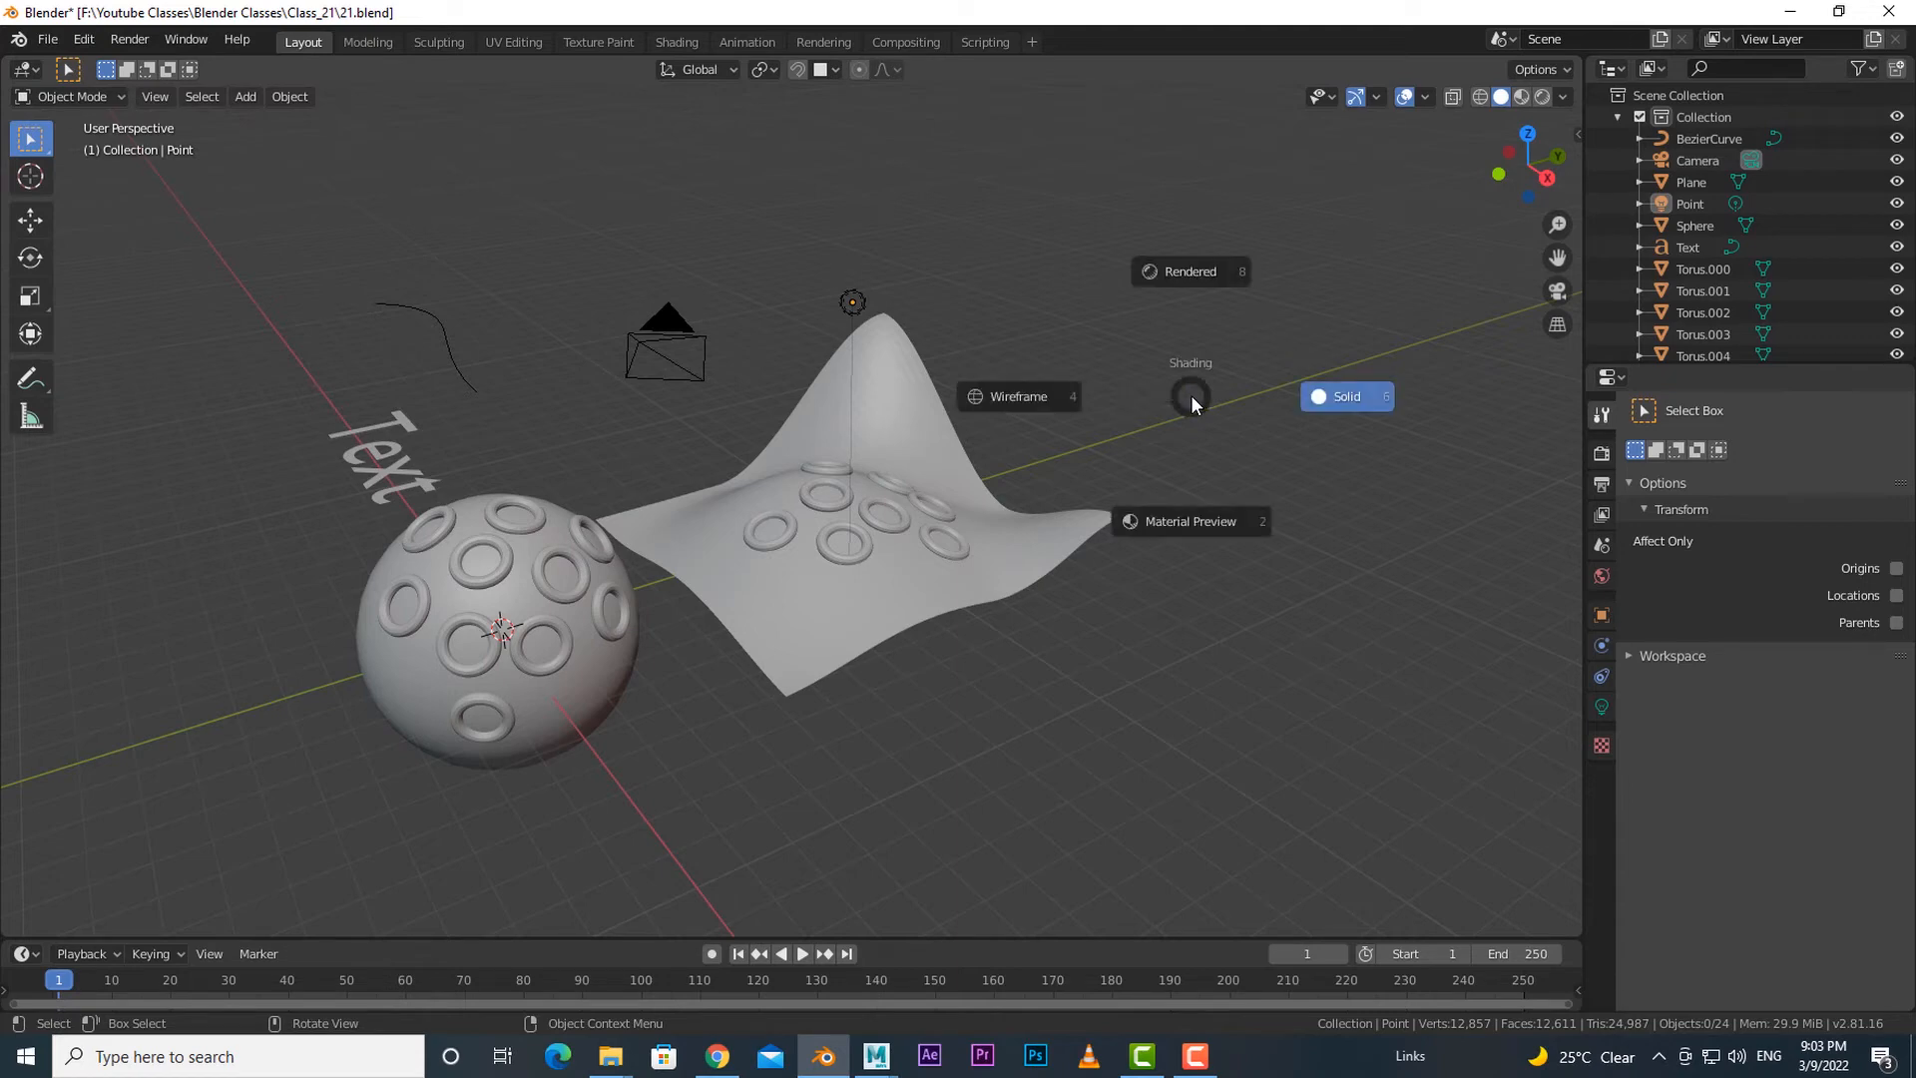
left_click(1341, 397)
mouse_move(1341, 397)
middle_mouse_down()
mouse_move(1240, 524)
mouse_move(577, 633)
mouse_move(780, 594)
middle_mouse_up()
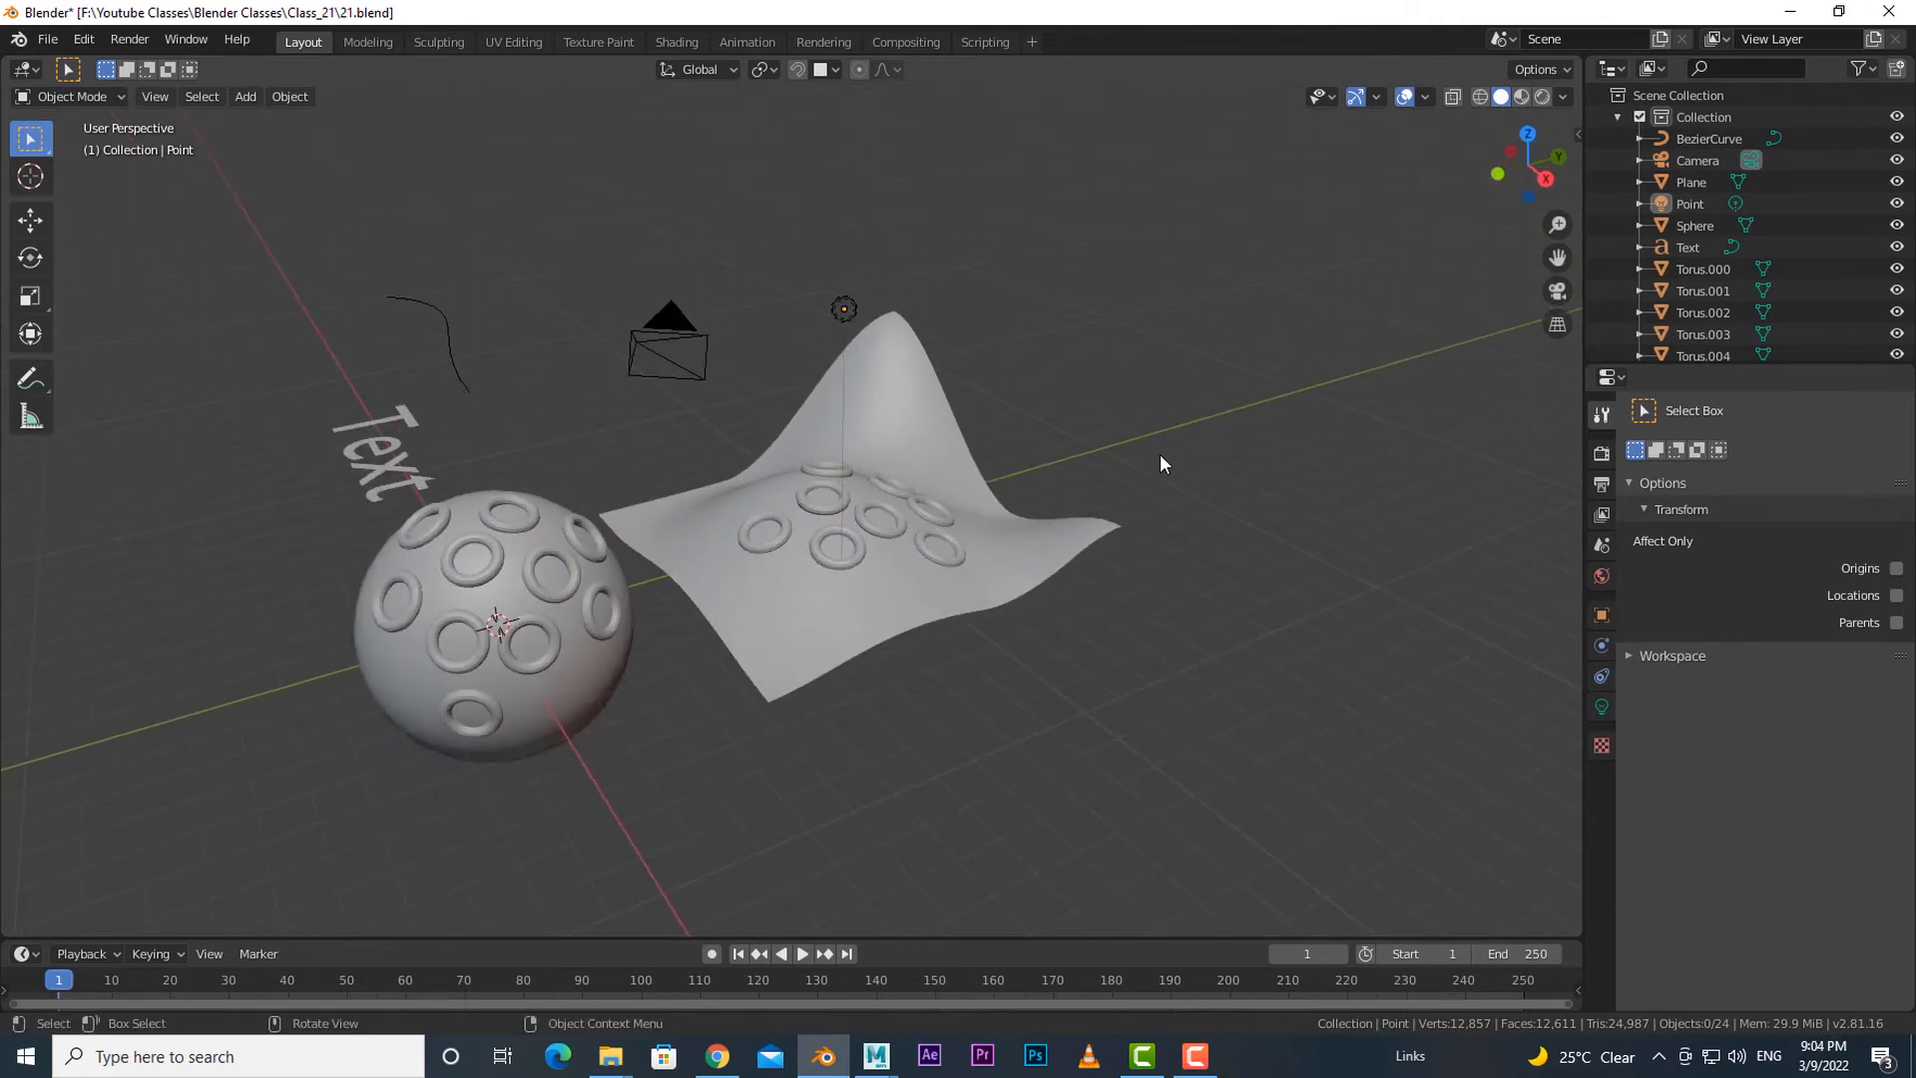
key("z")
left_click(1014, 451)
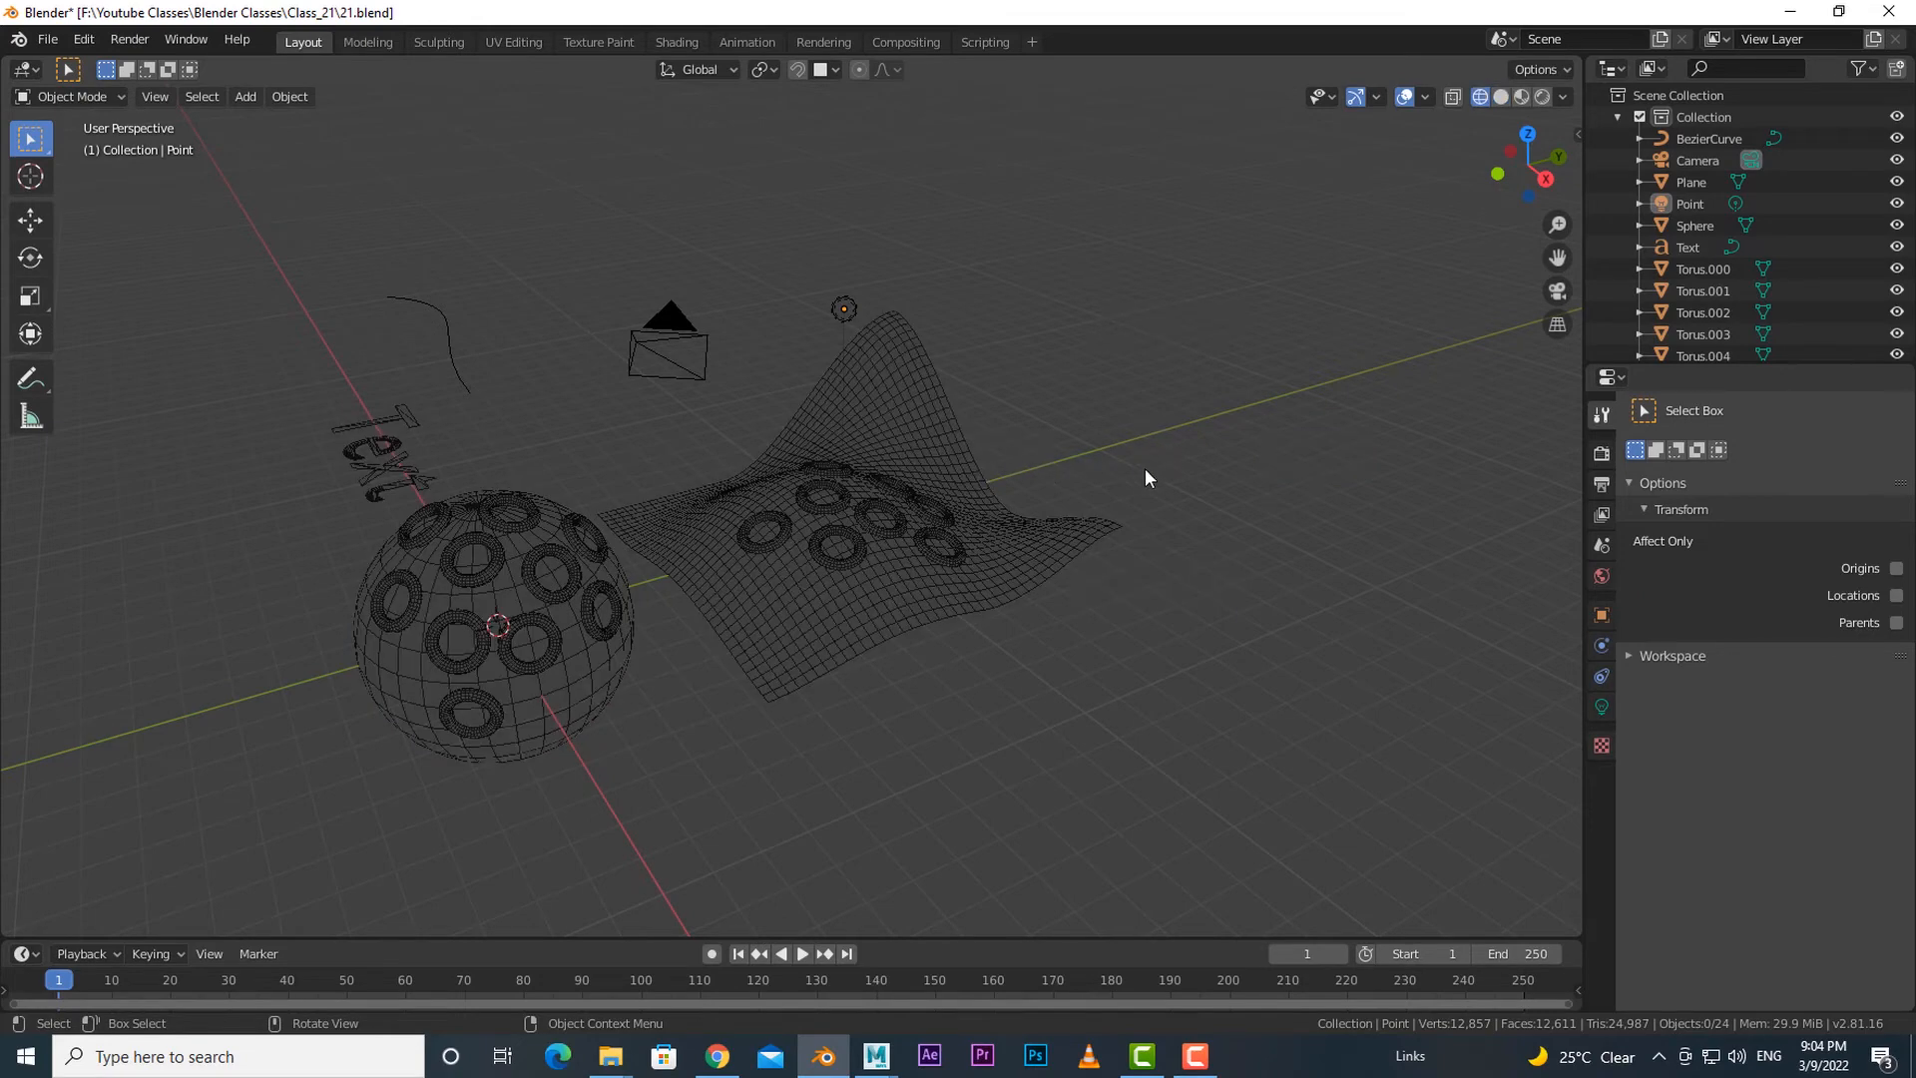
mouse_move(1146, 469)
middle_mouse_down()
mouse_move(1133, 547)
mouse_move(1147, 461)
middle_mouse_up()
- Switch the viewport shading to Material Preview and inspect the sphere and plane
key("z")
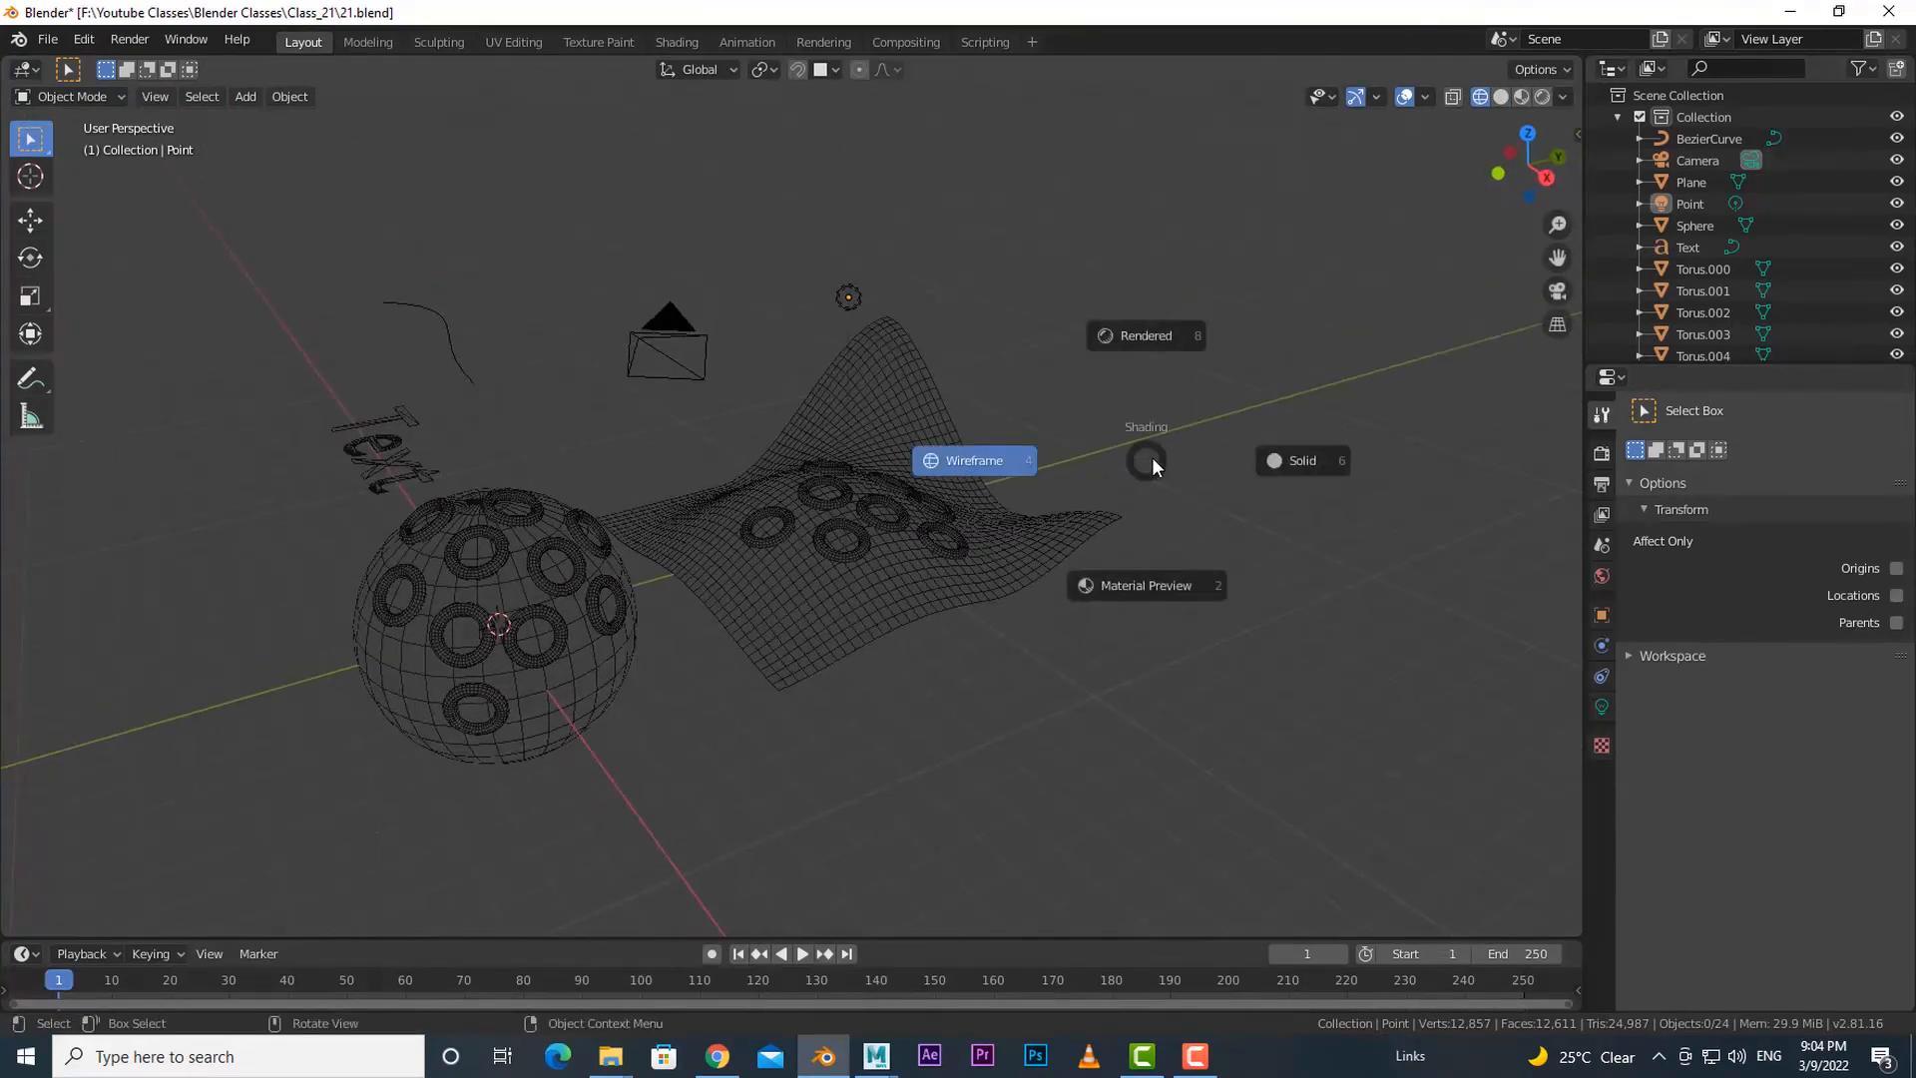
left_click(1171, 595)
scroll(1188, 589, "up", 3)
middle_click_drag(1188, 590, 1003, 576)
middle_click_drag(1056, 705, 1033, 699)
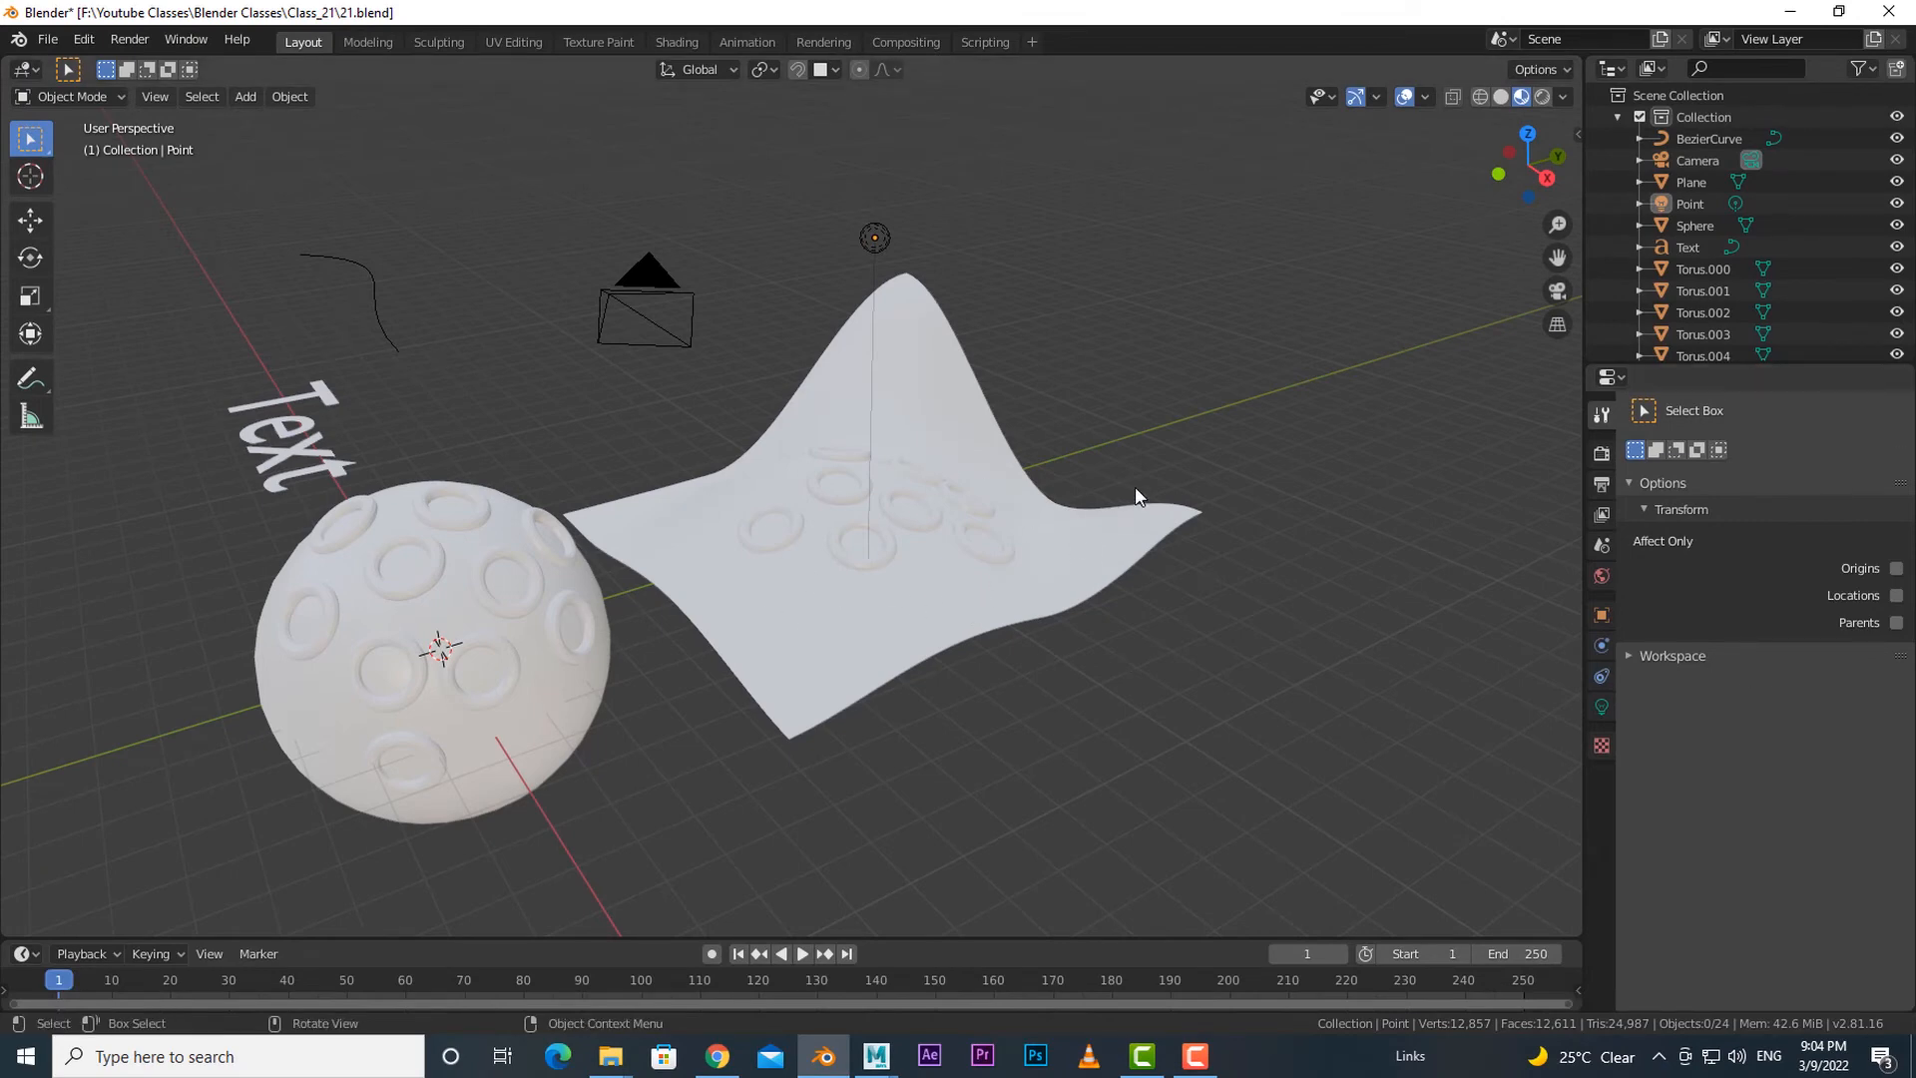
- Switch the viewport shading to Rendered and inspect how the scene is lit
key("z")
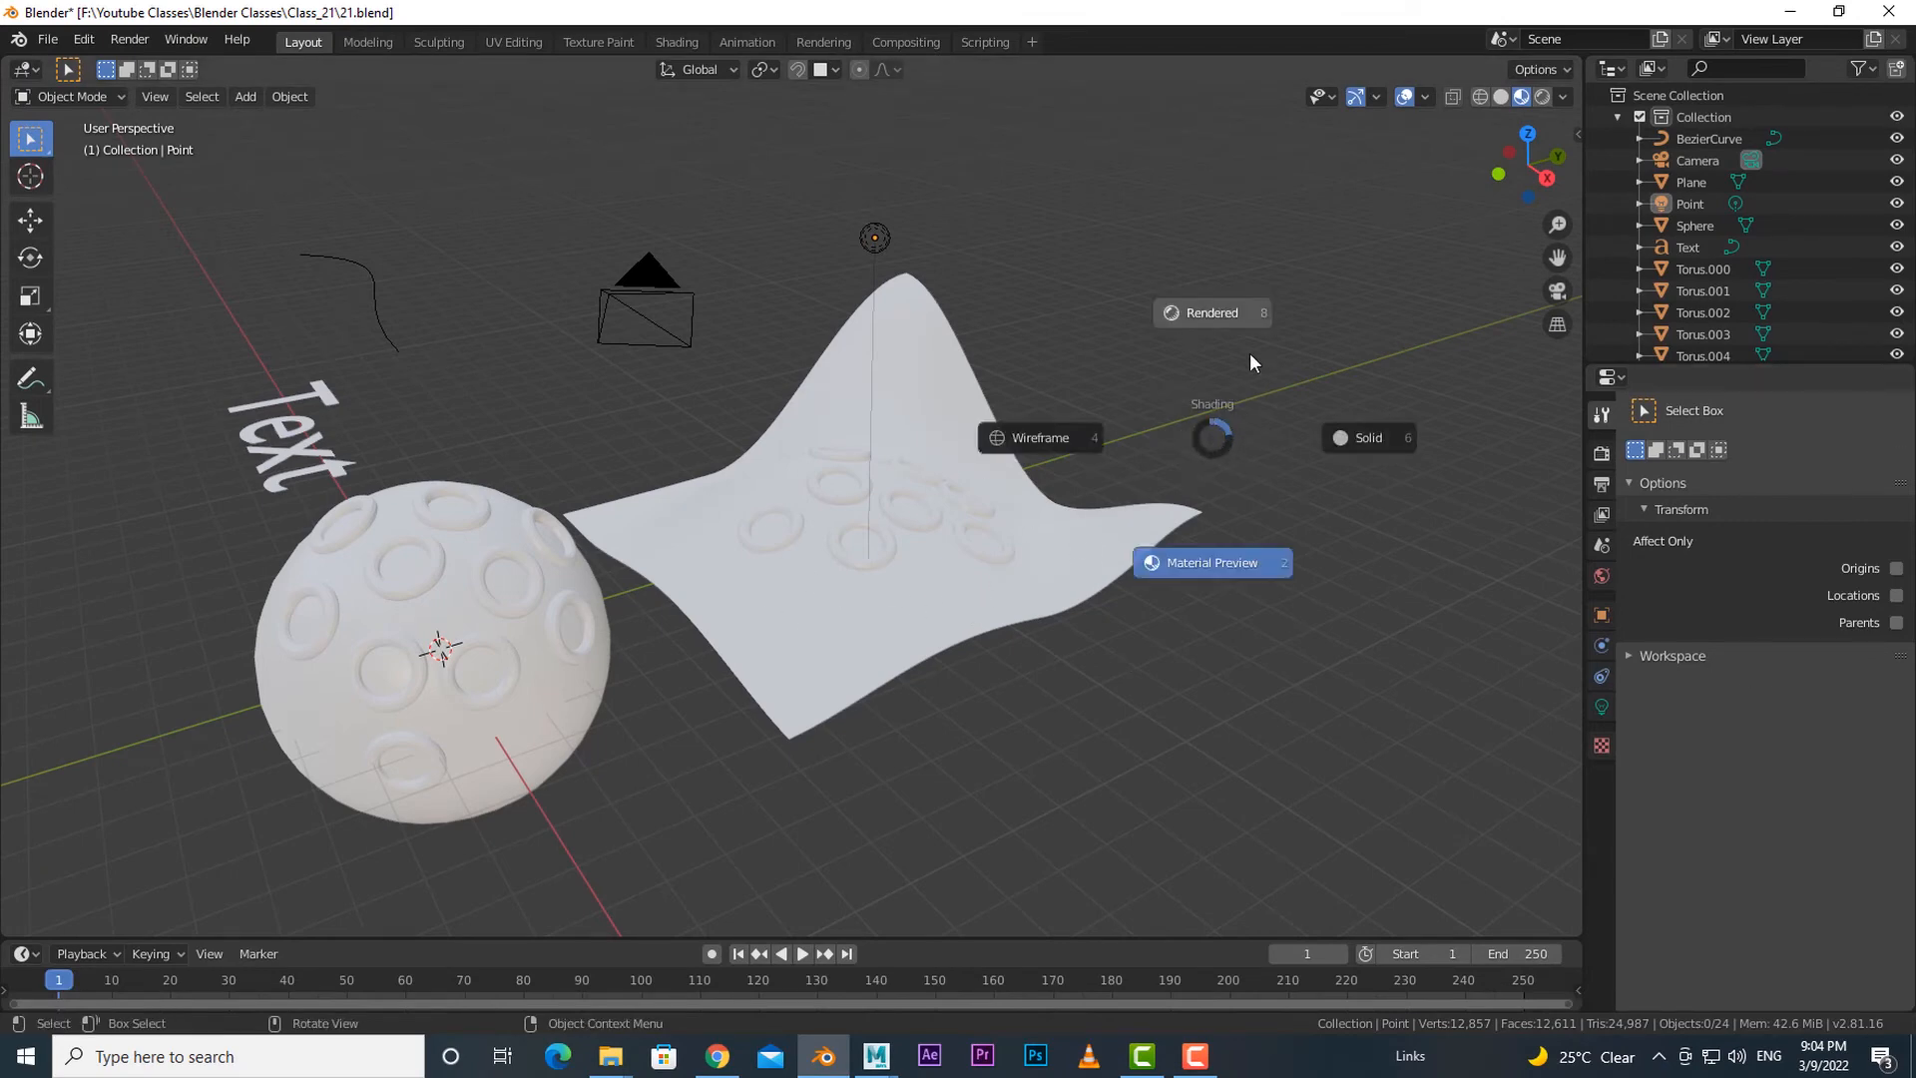
left_click(1219, 314)
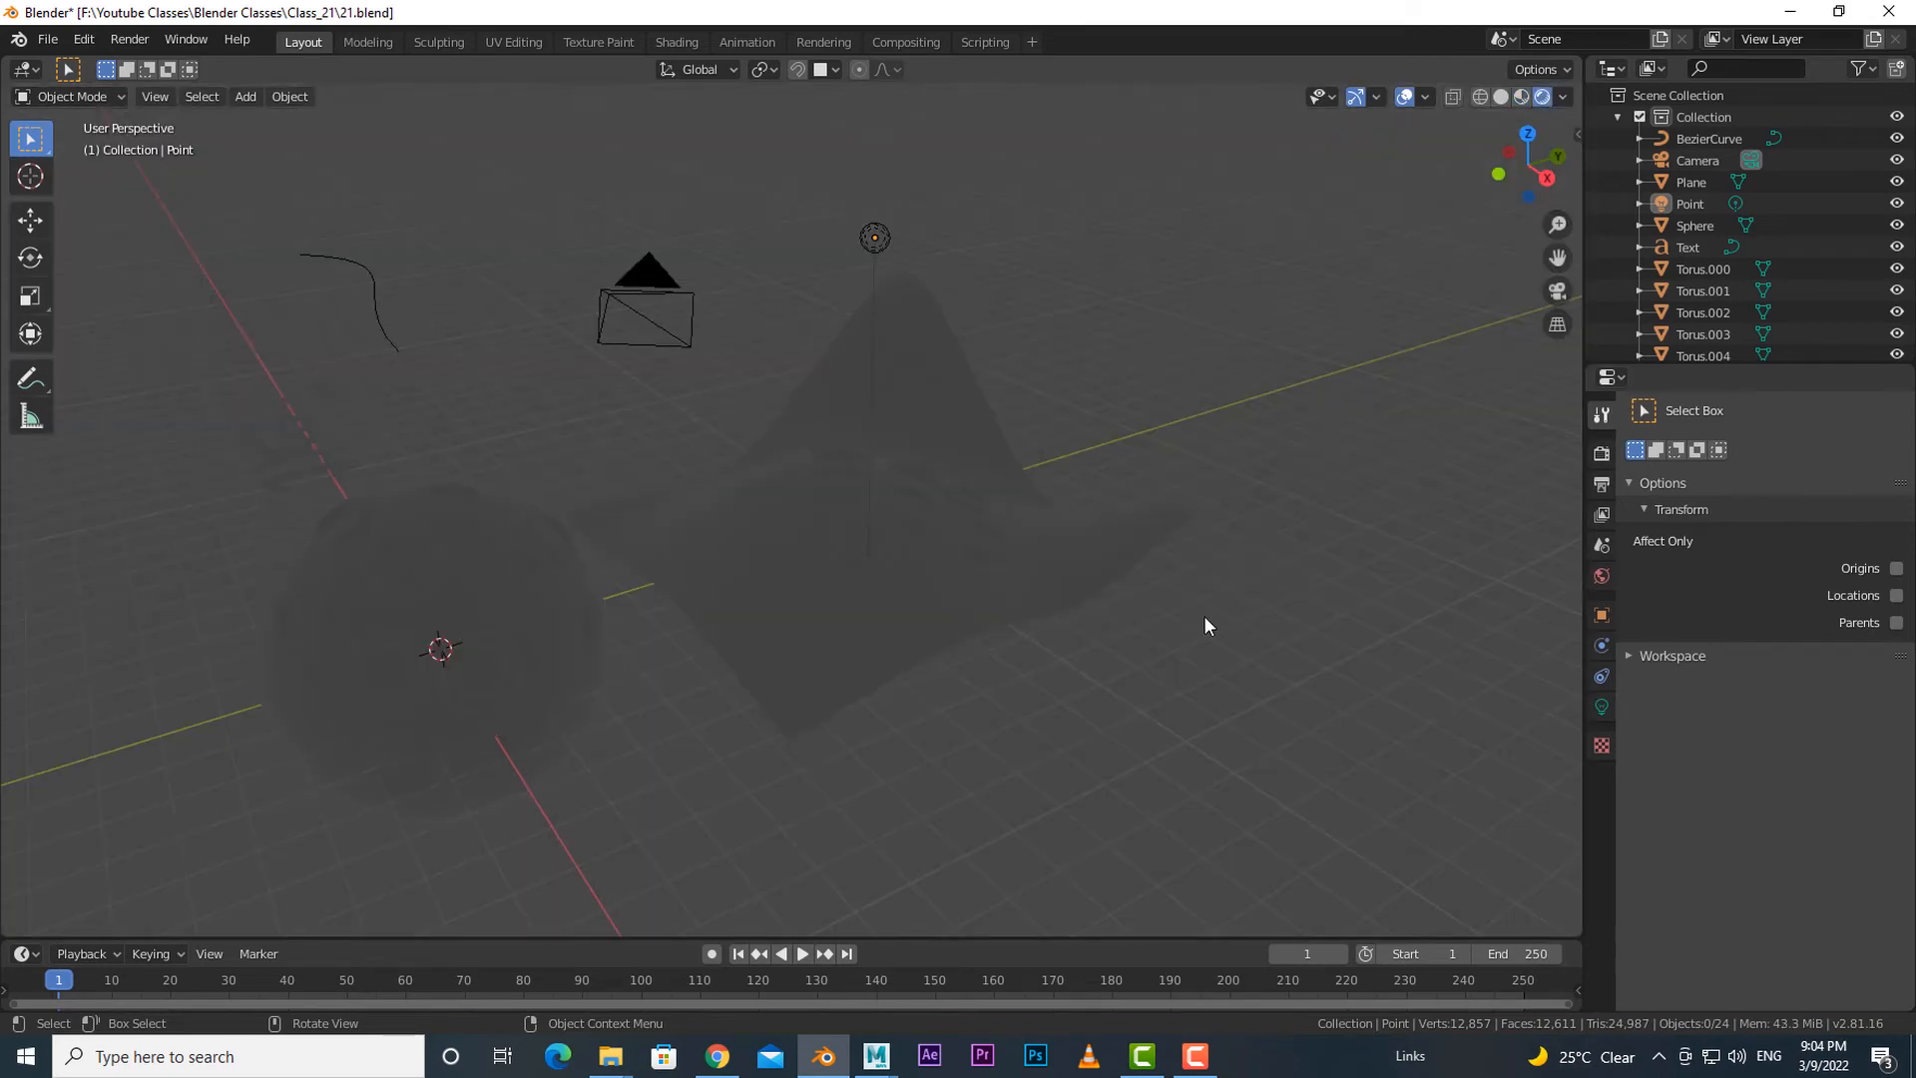
middle_click_drag(1151, 586, 1114, 609)
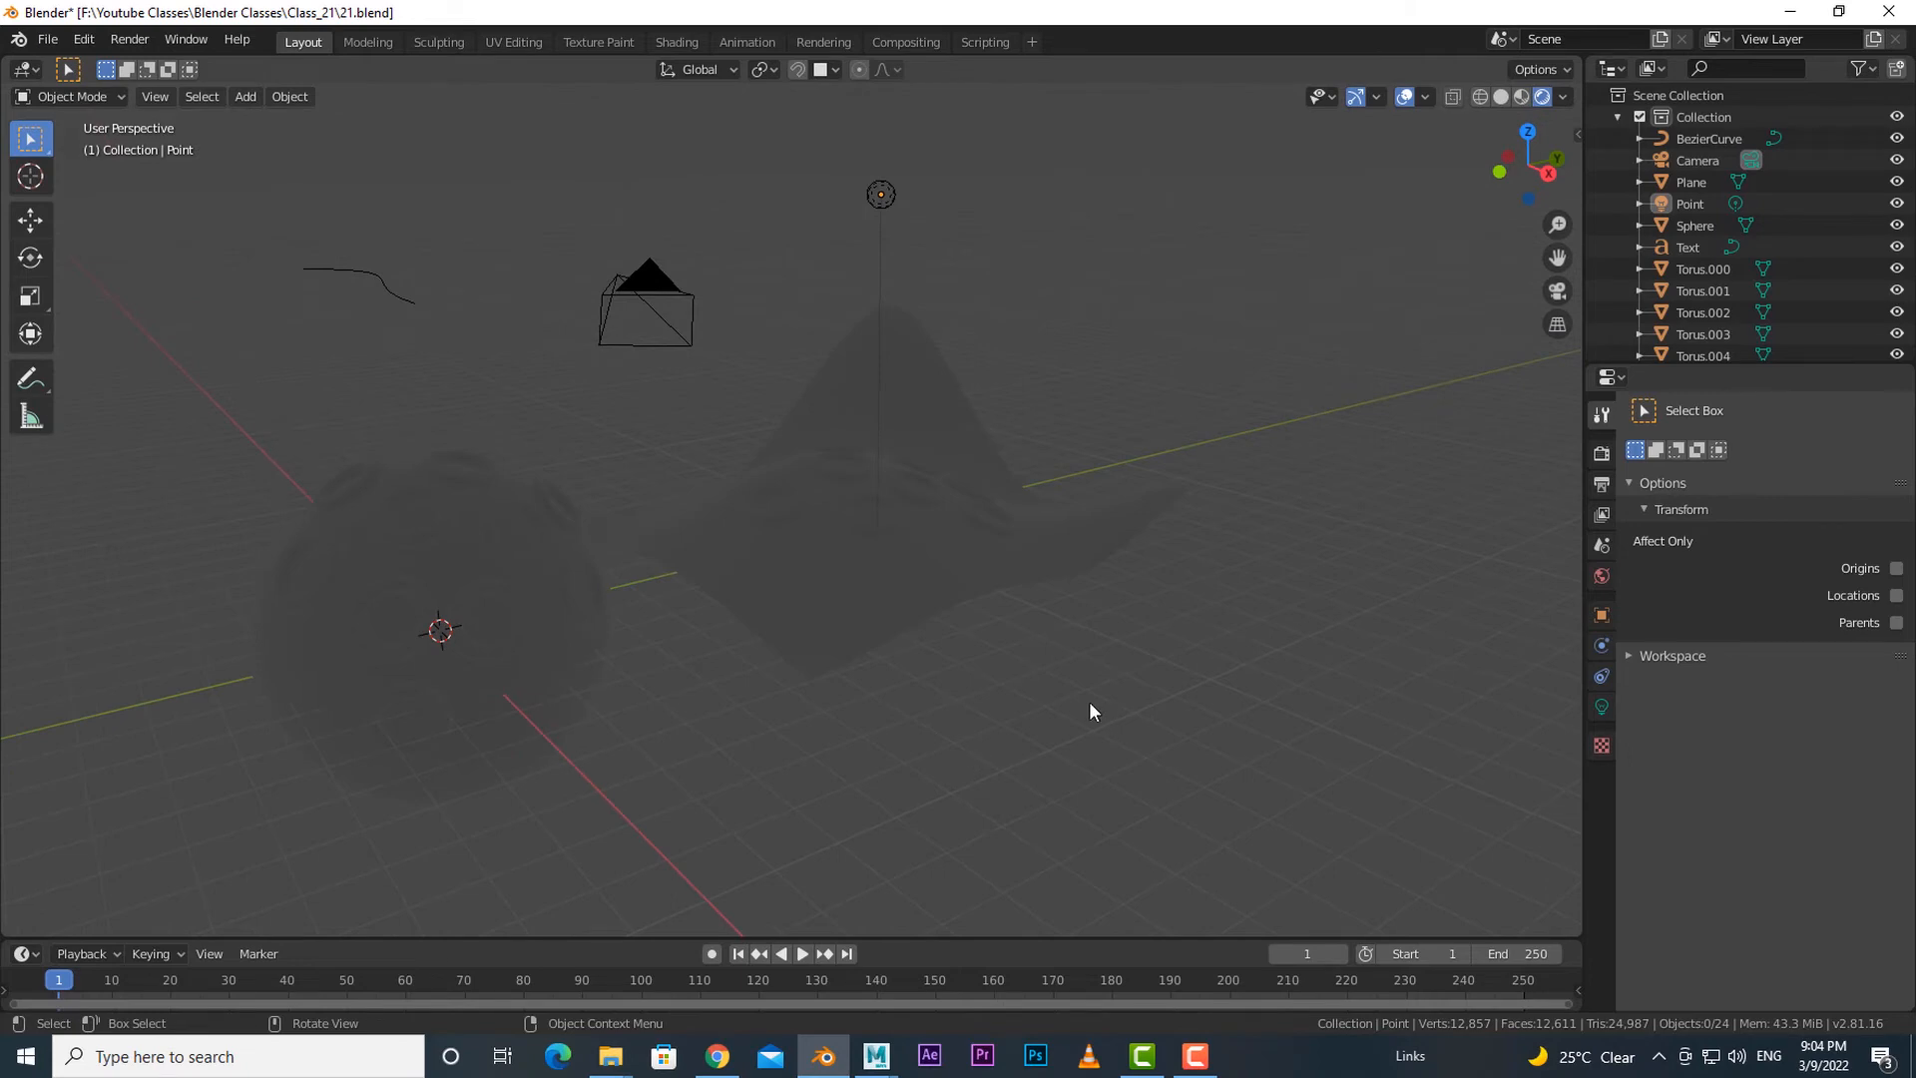
middle_click_drag(1039, 675, 1062, 691)
key("z")
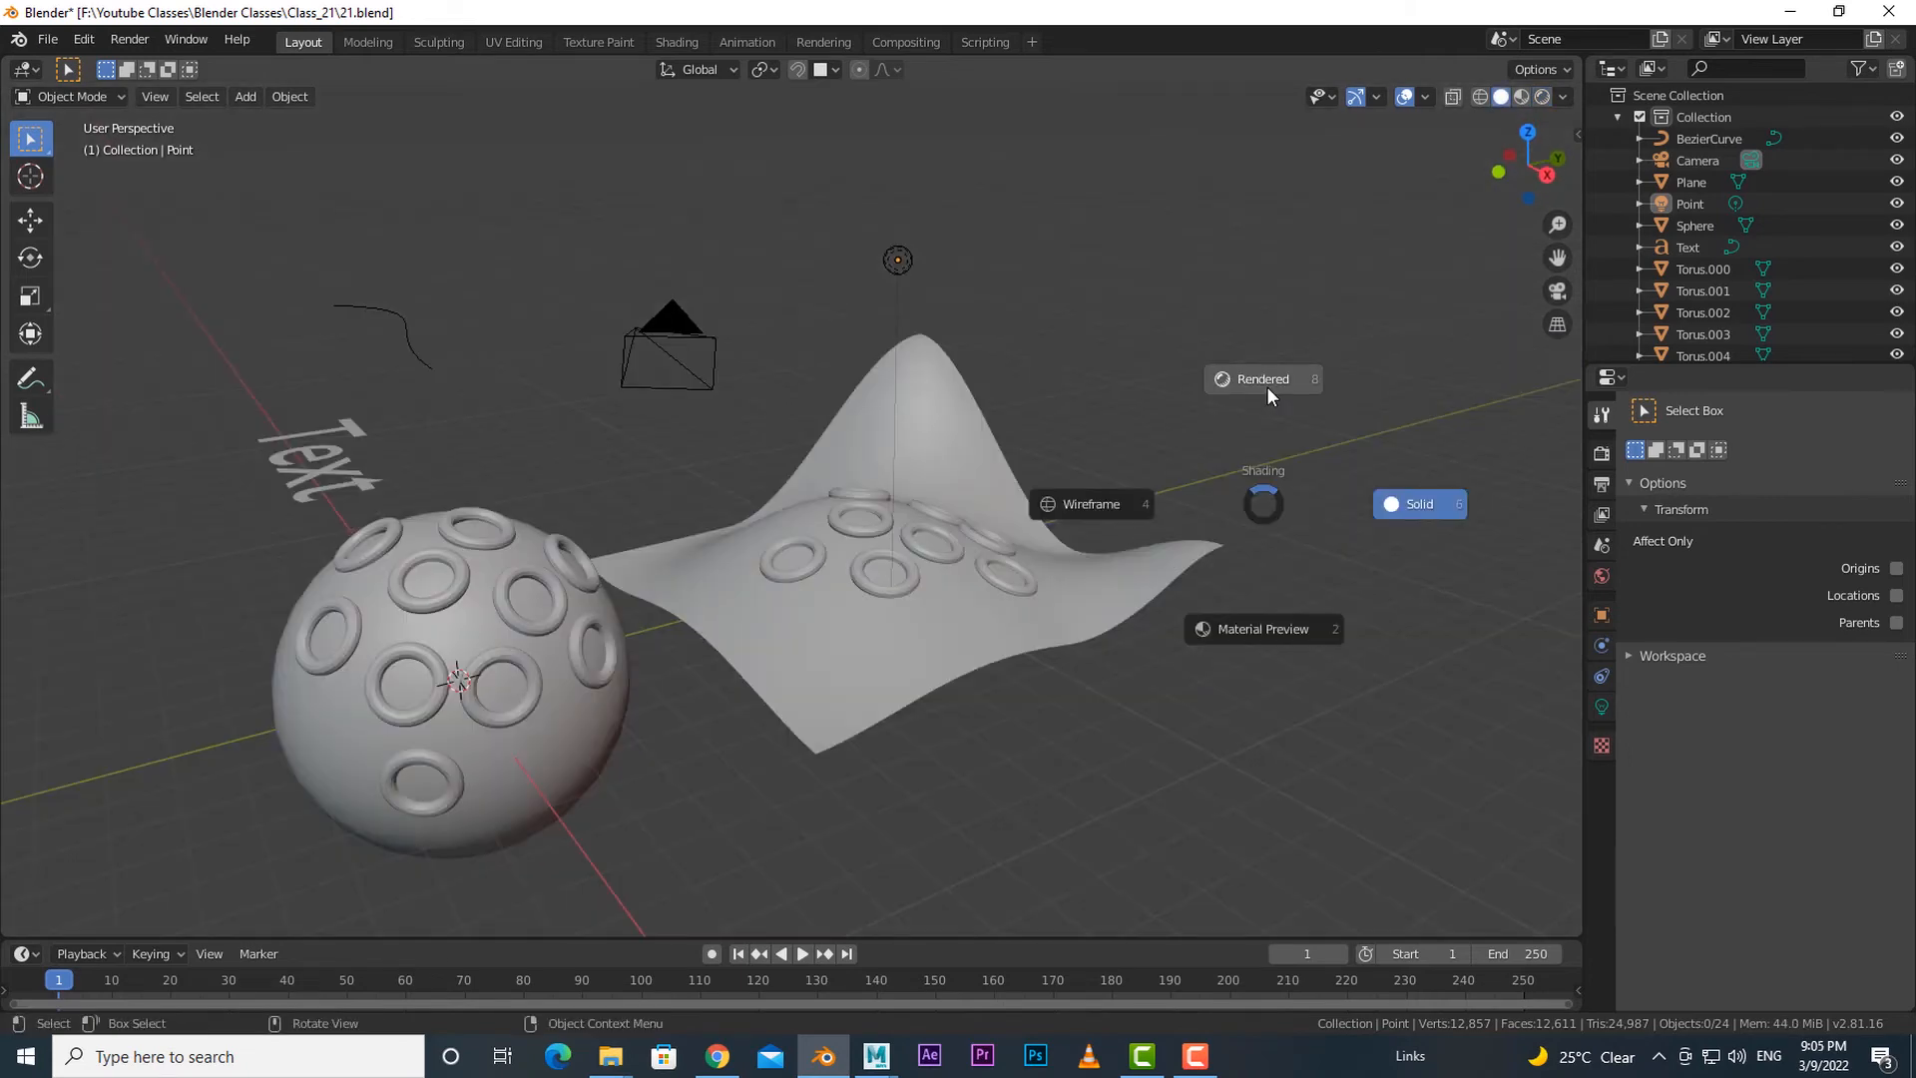
left_click(1267, 386)
mouse_move(1202, 455)
middle_mouse_down()
mouse_move(1202, 471)
mouse_move(1188, 458)
middle_mouse_up()
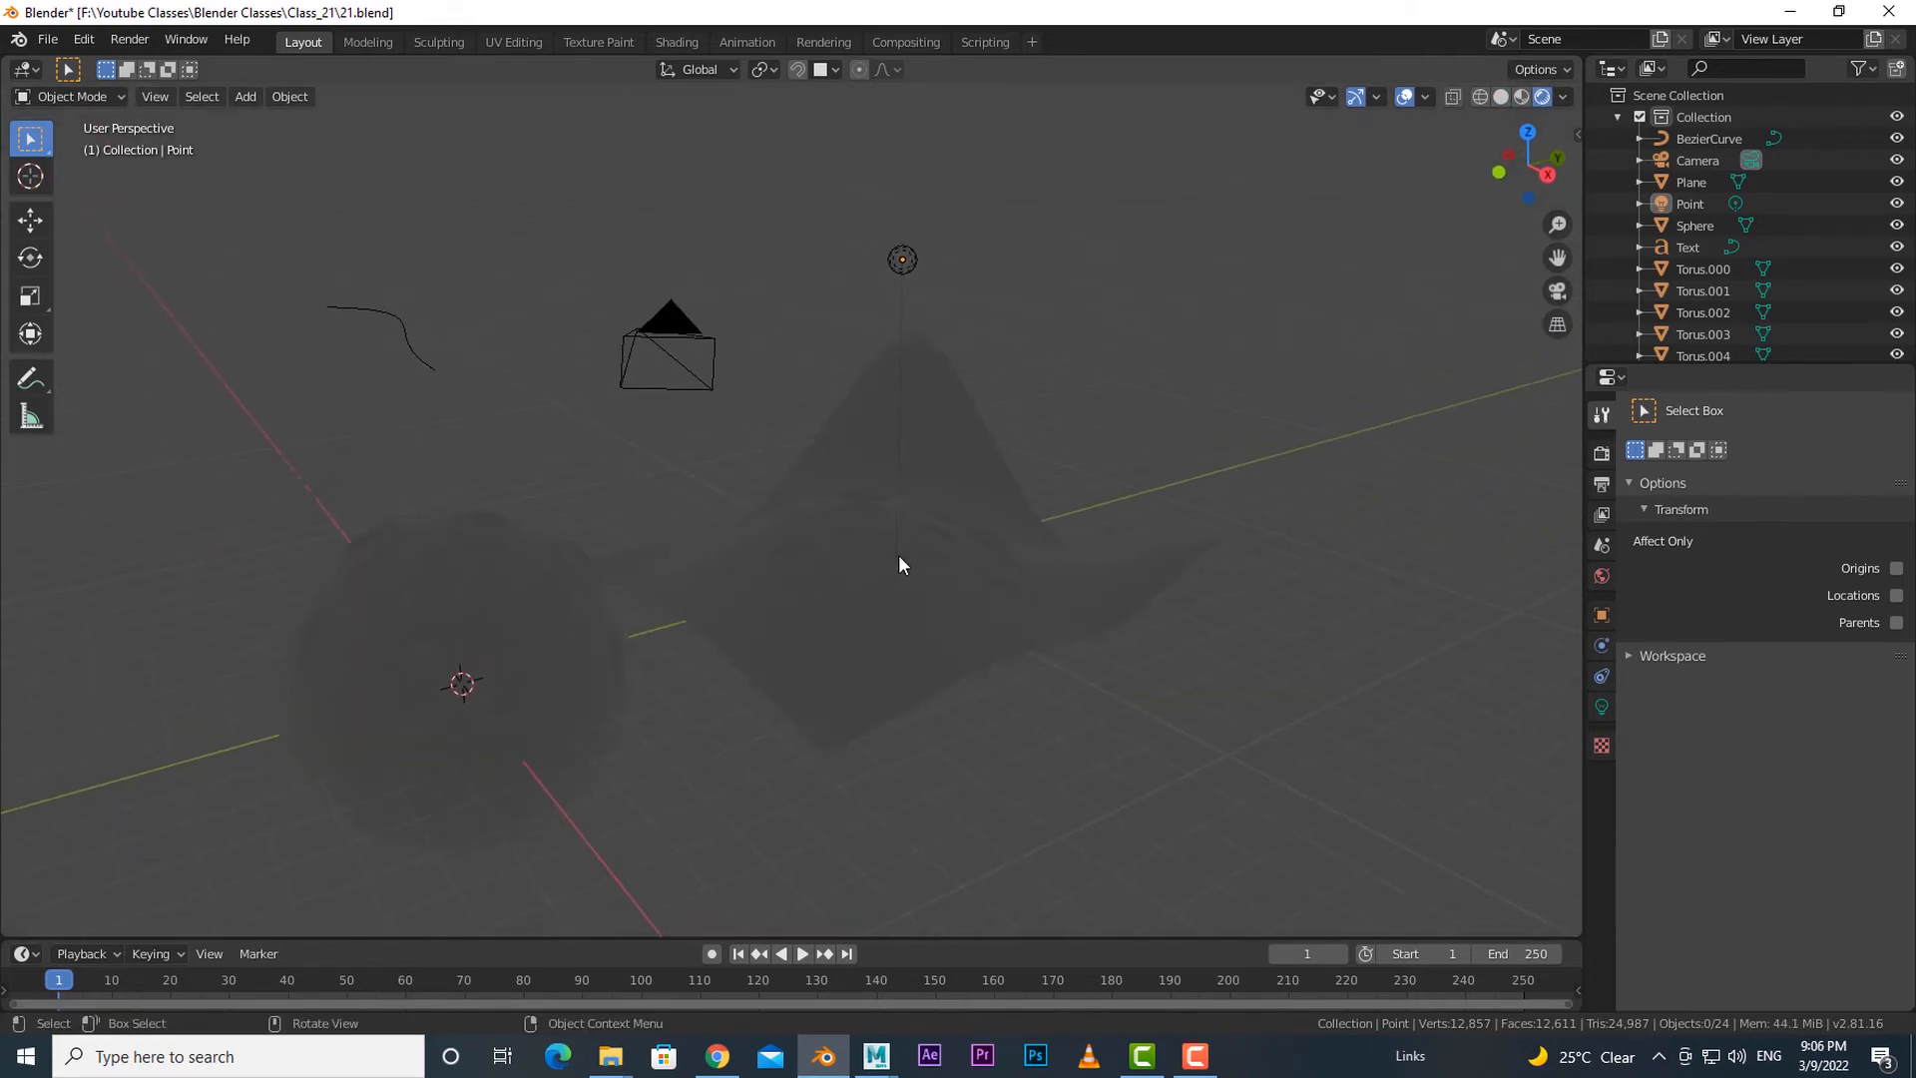
- Select the point light above the plane and set its power to 250 W
middle_click_drag(898, 565, 938, 511)
left_click(873, 265)
middle_click_drag(898, 363, 912, 257)
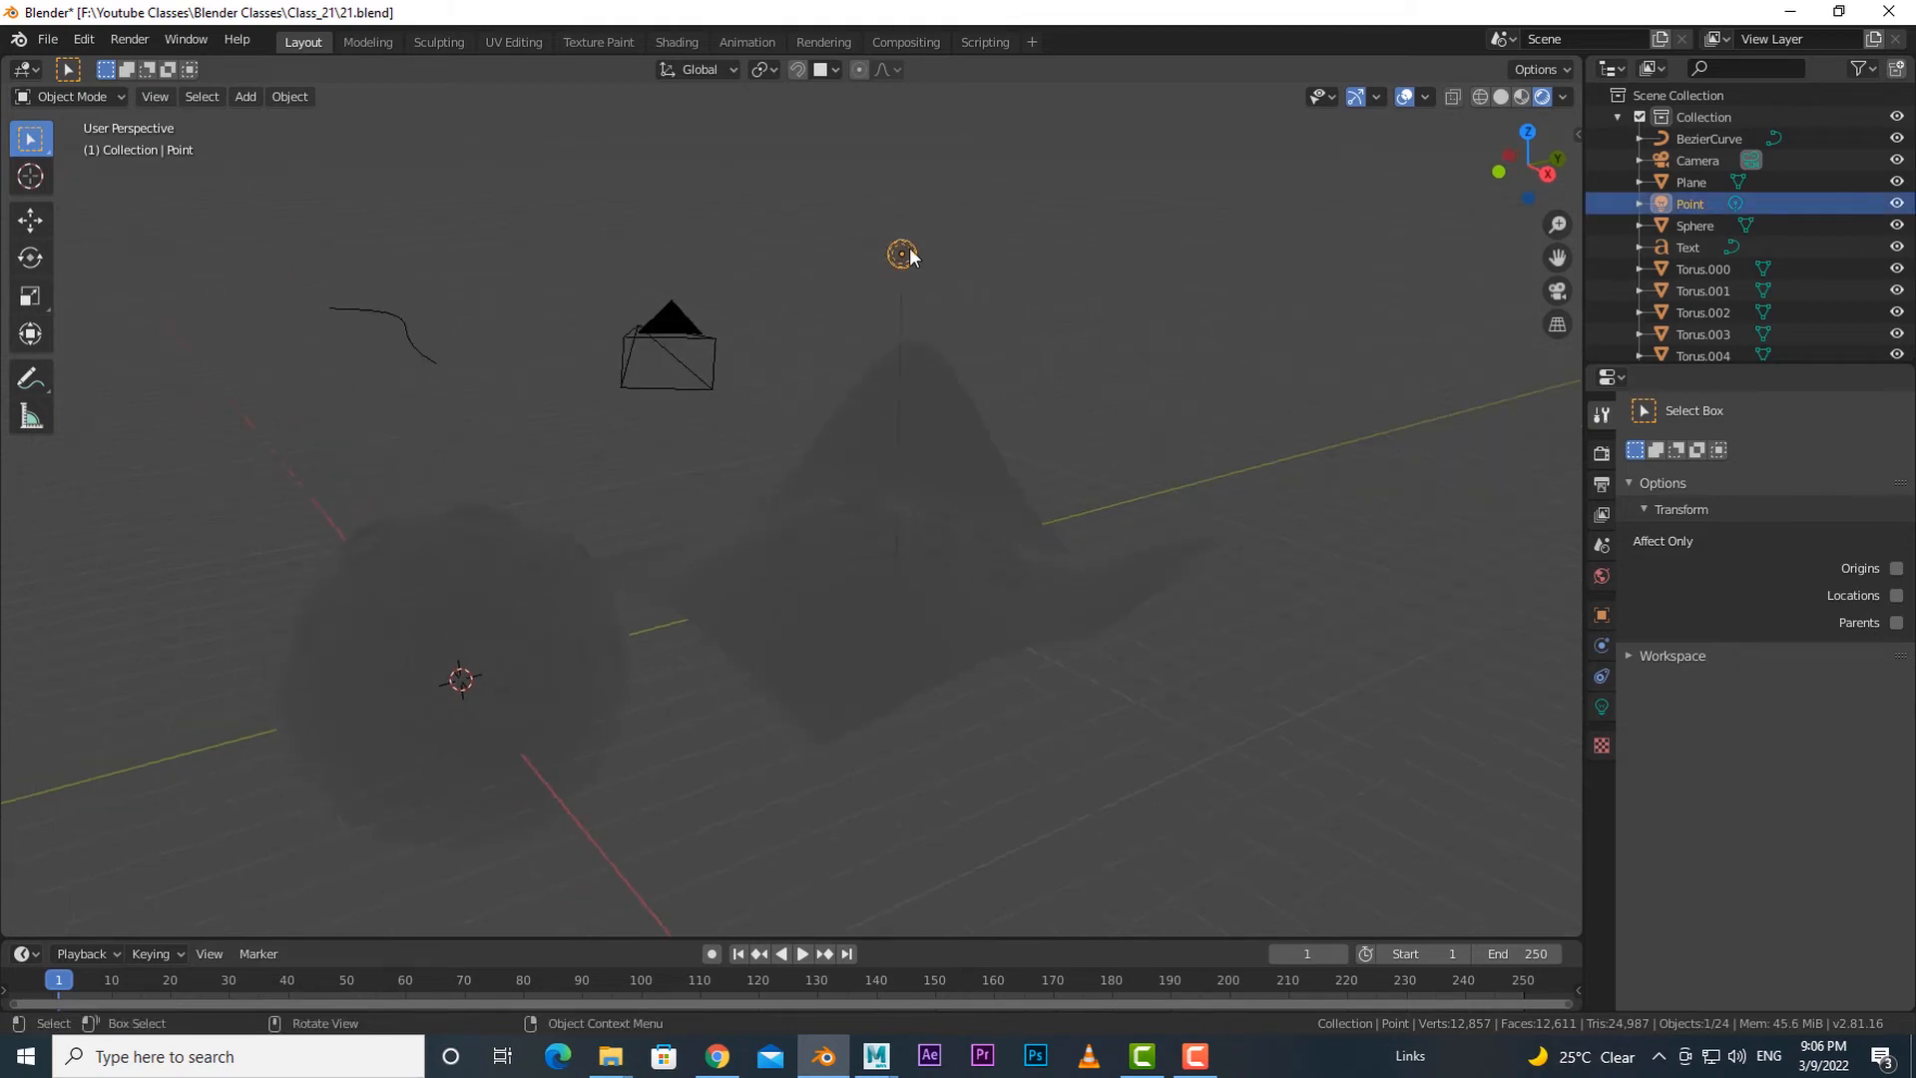
middle_click_drag(891, 565, 1035, 560)
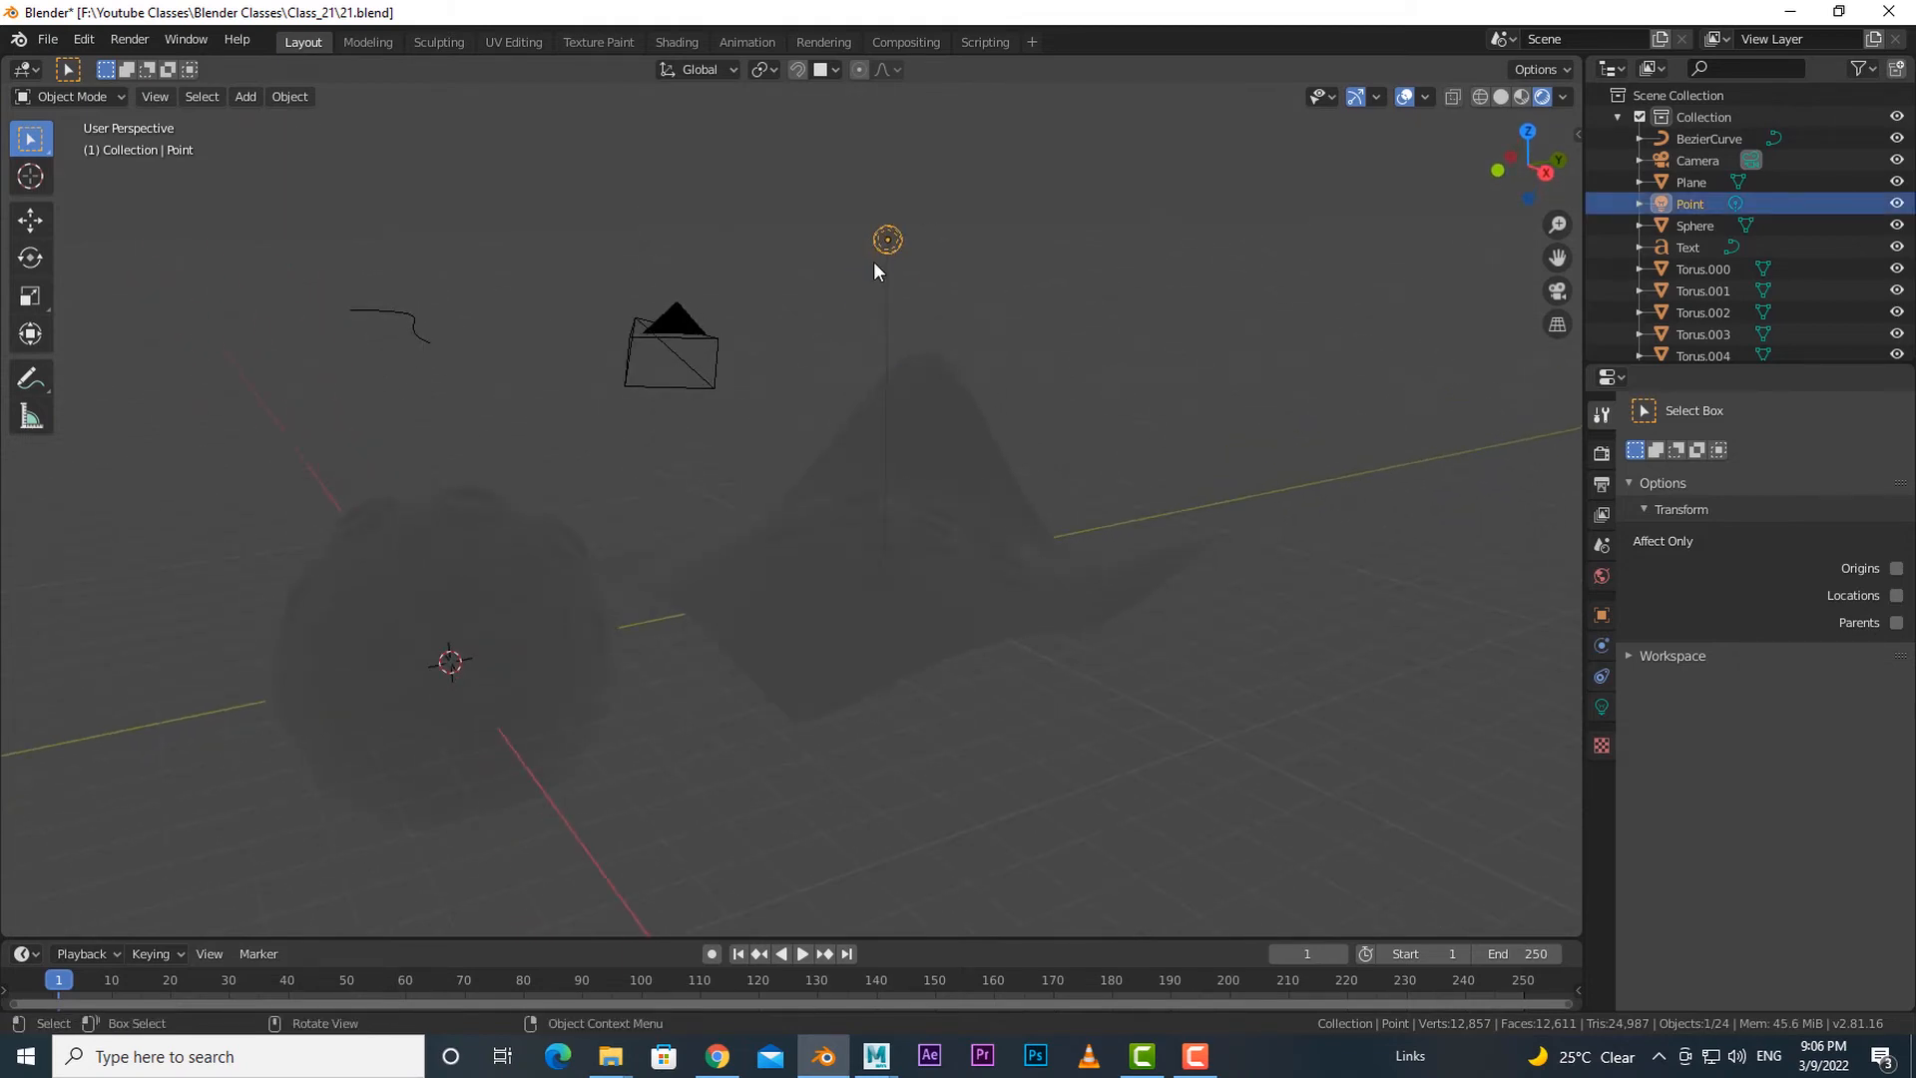
left_click(1602, 707)
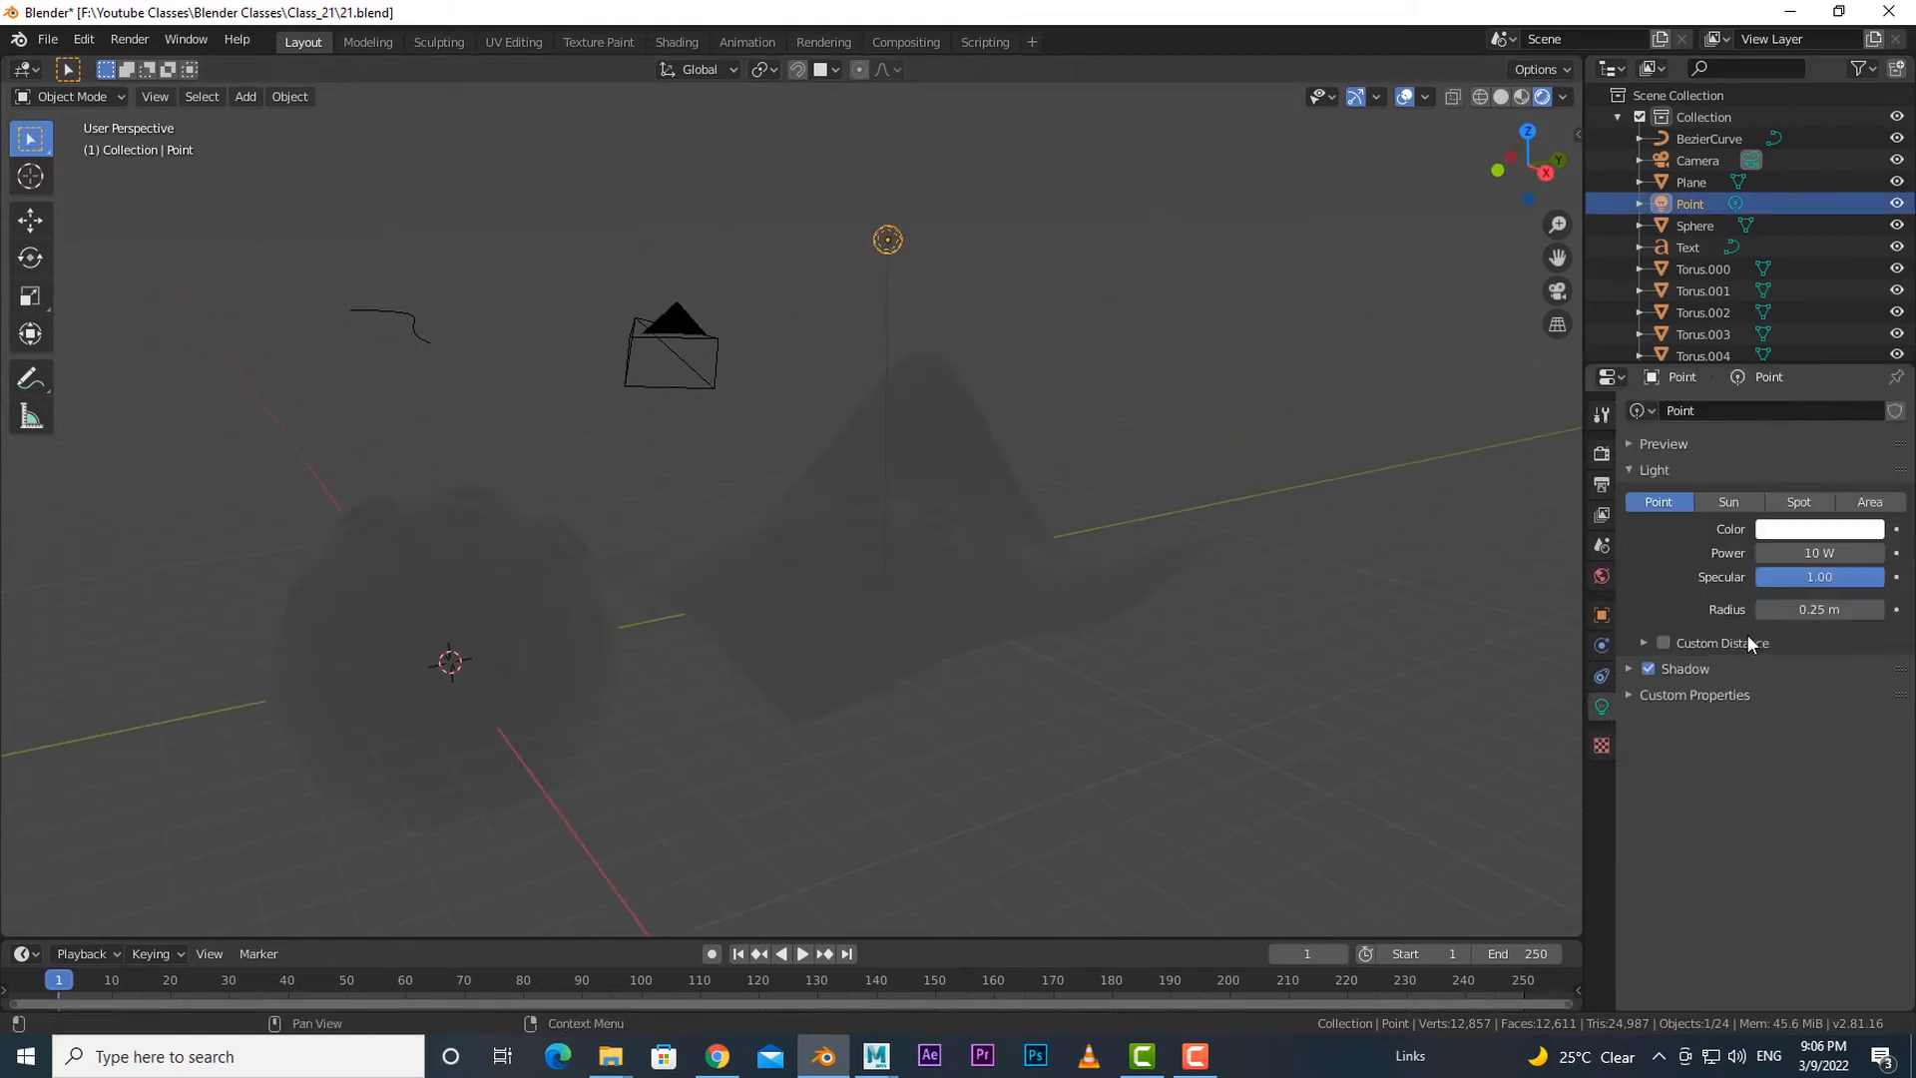
left_click(1793, 560)
type("25.7")
key("Return")
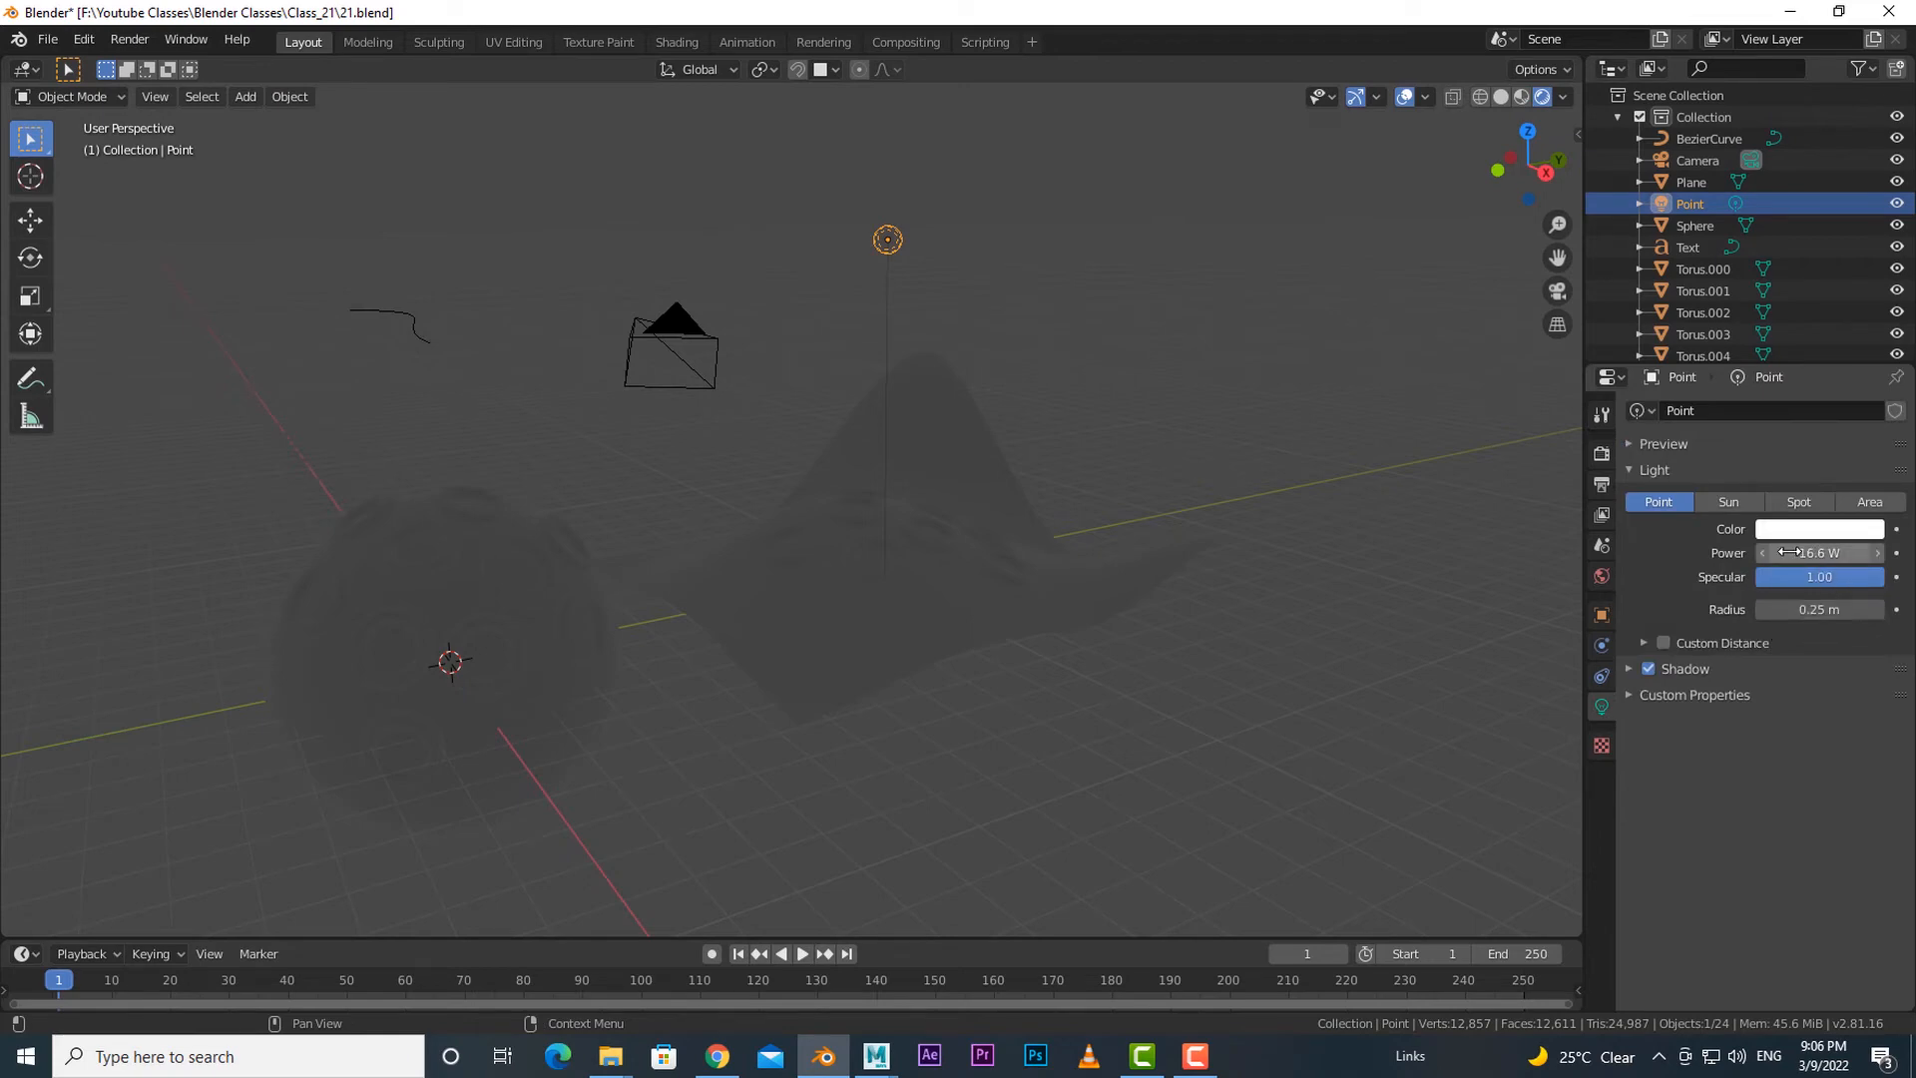
left_click(1803, 556)
type("250")
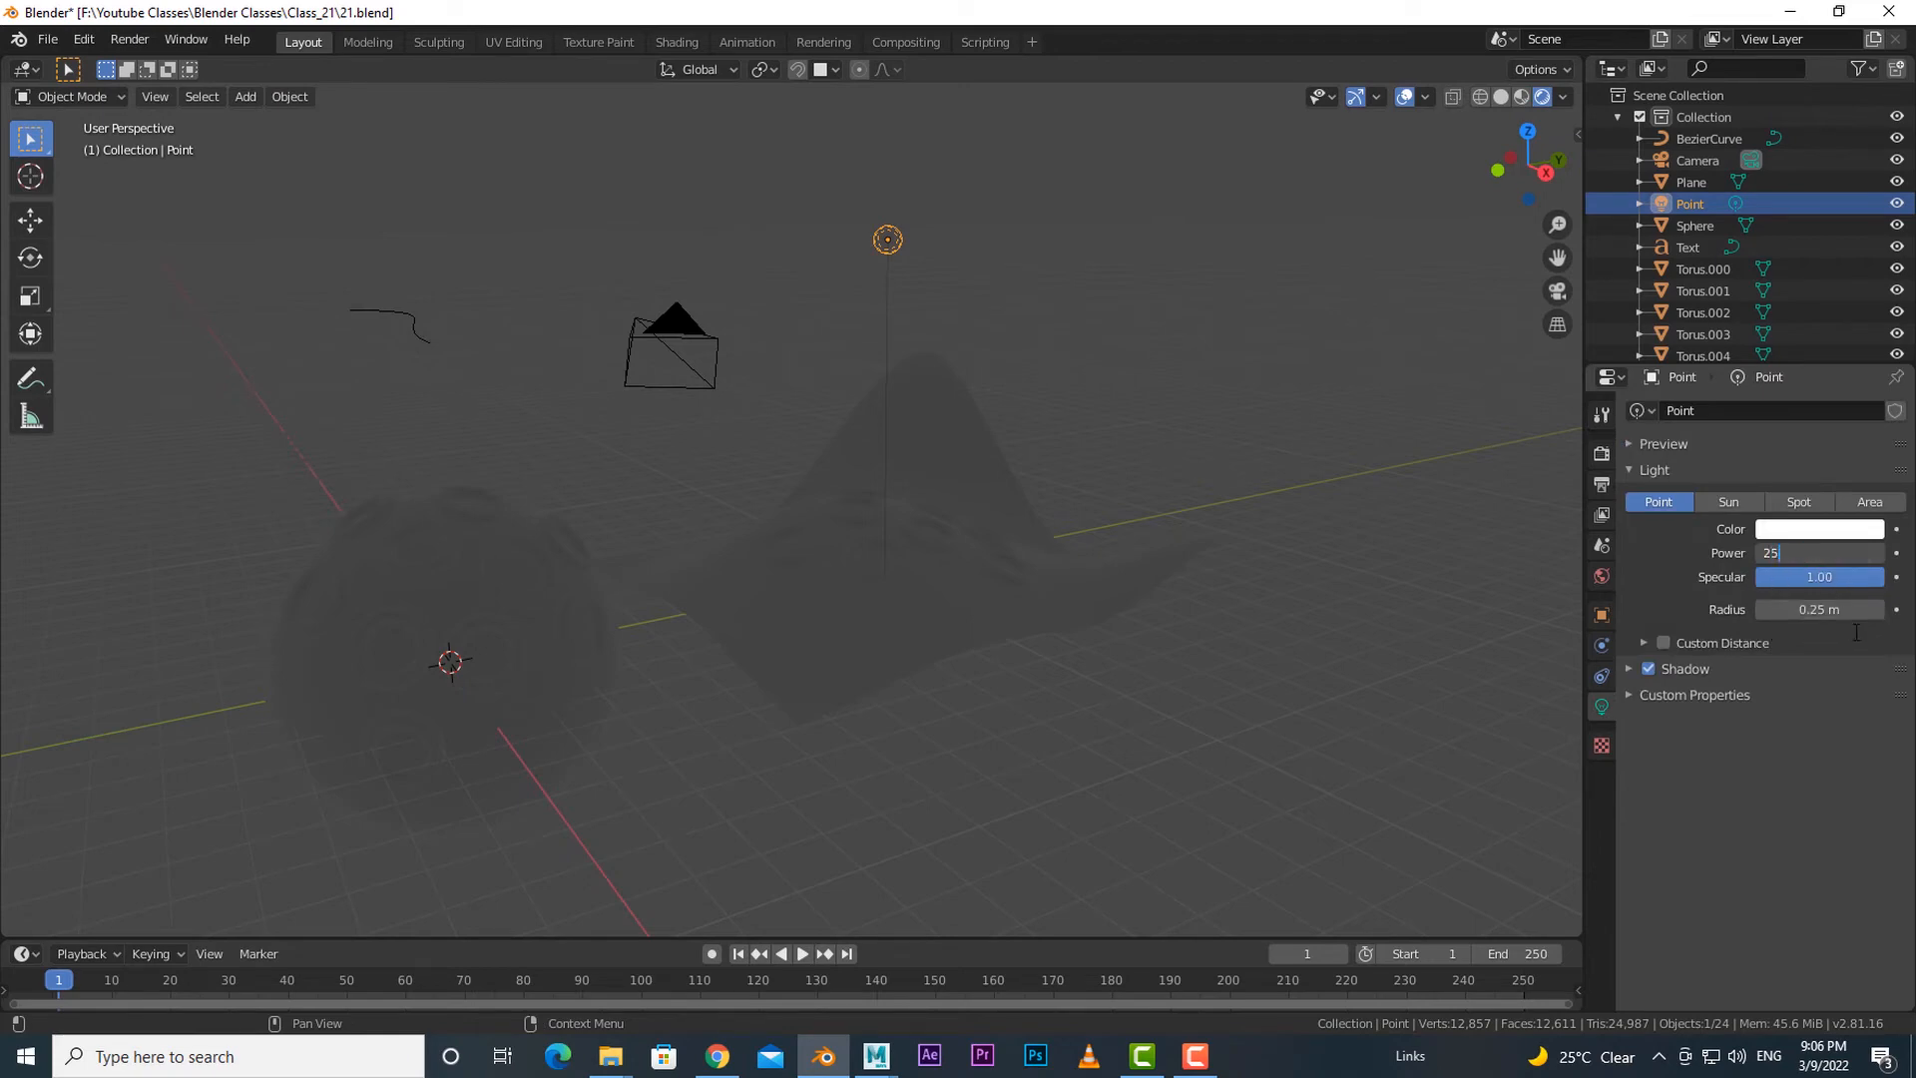
key("Return")
middle_click_drag(1277, 673, 1122, 403)
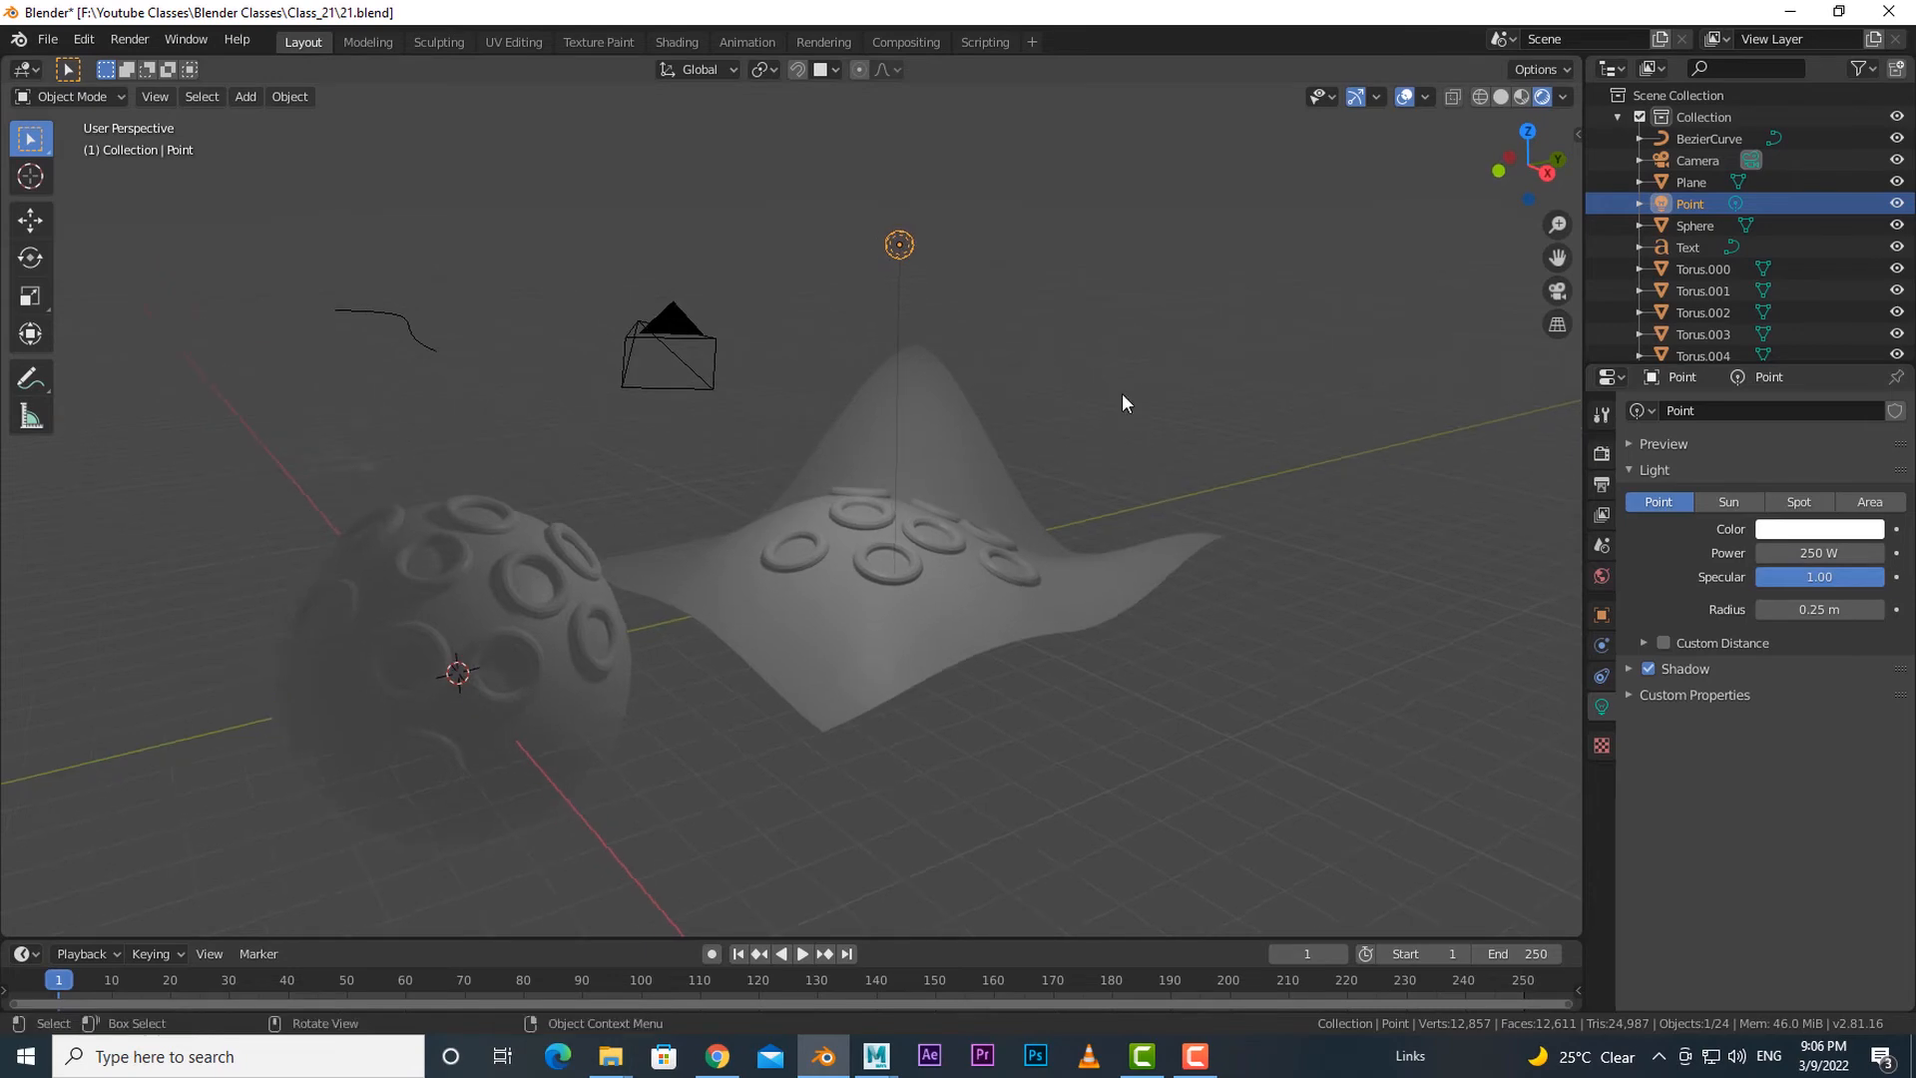
- Move the point light higher above the plane
key("g")
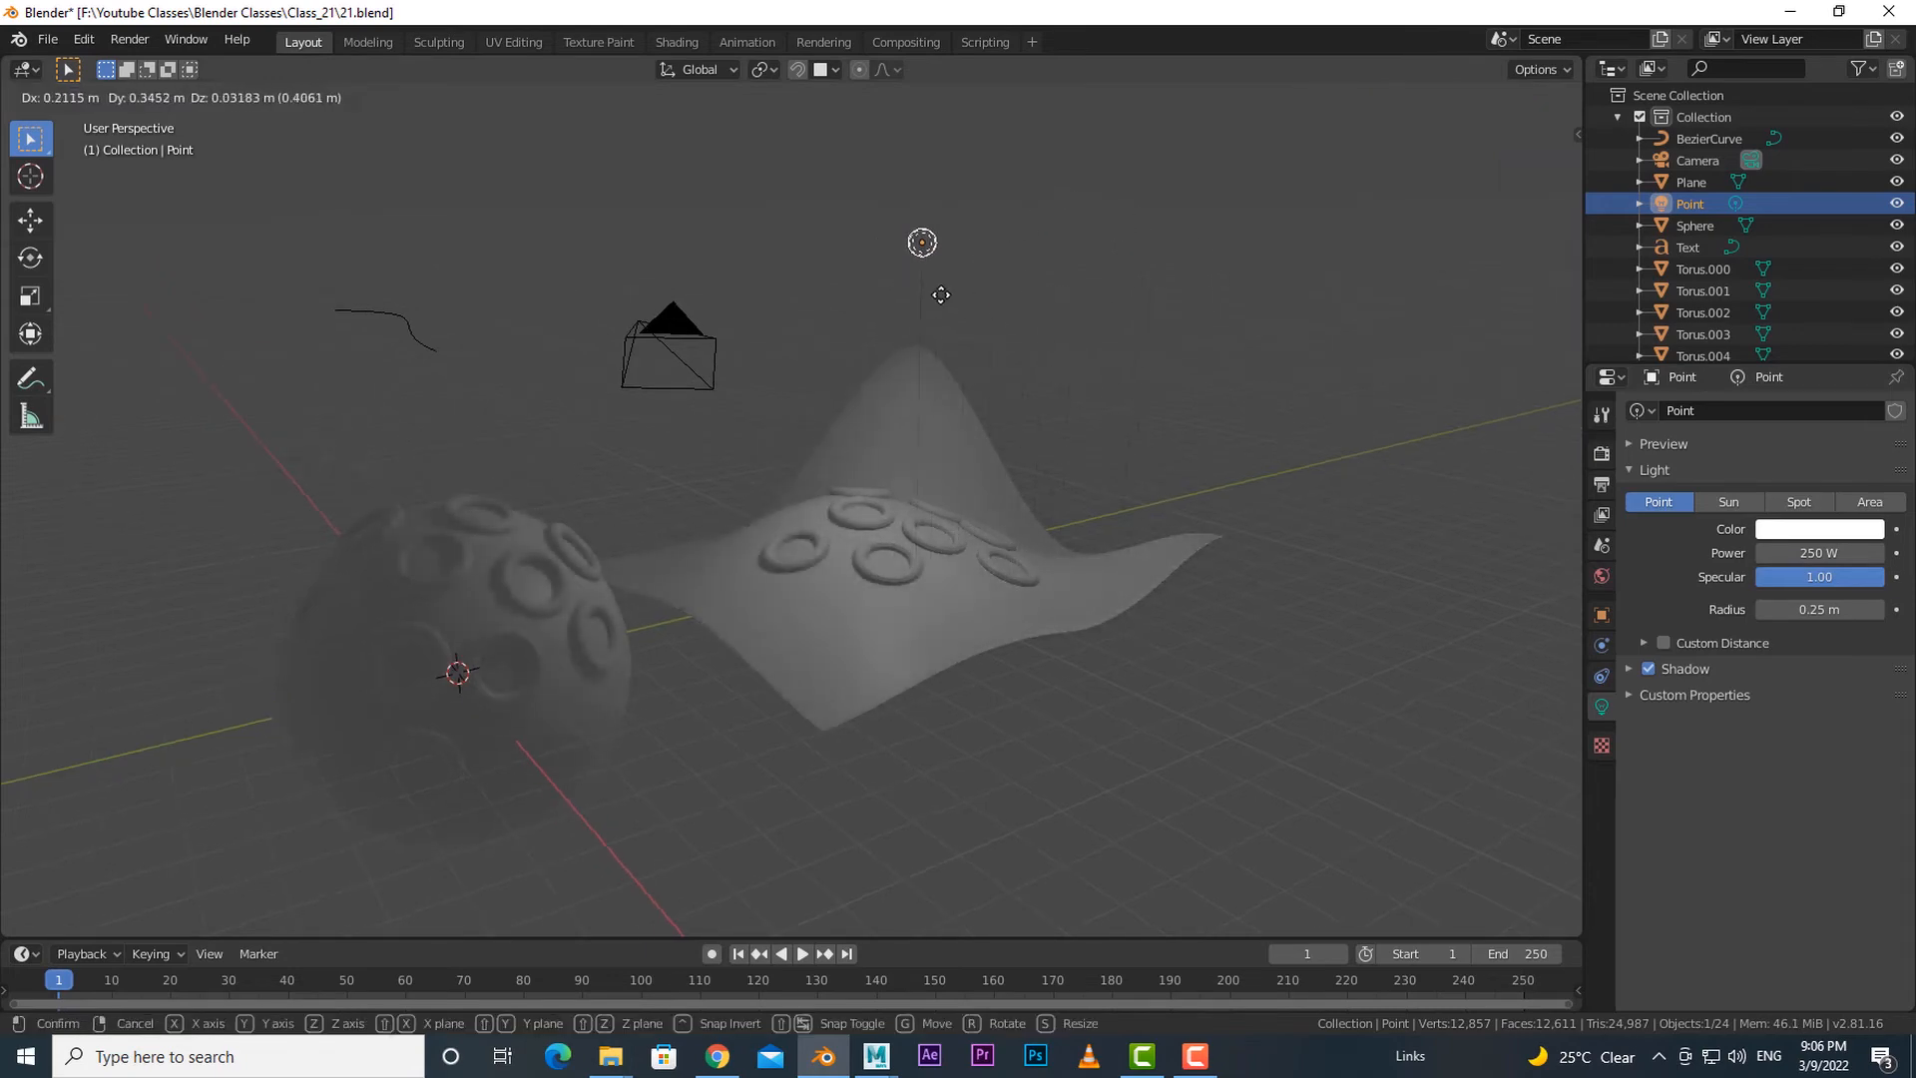
left_click(960, 202)
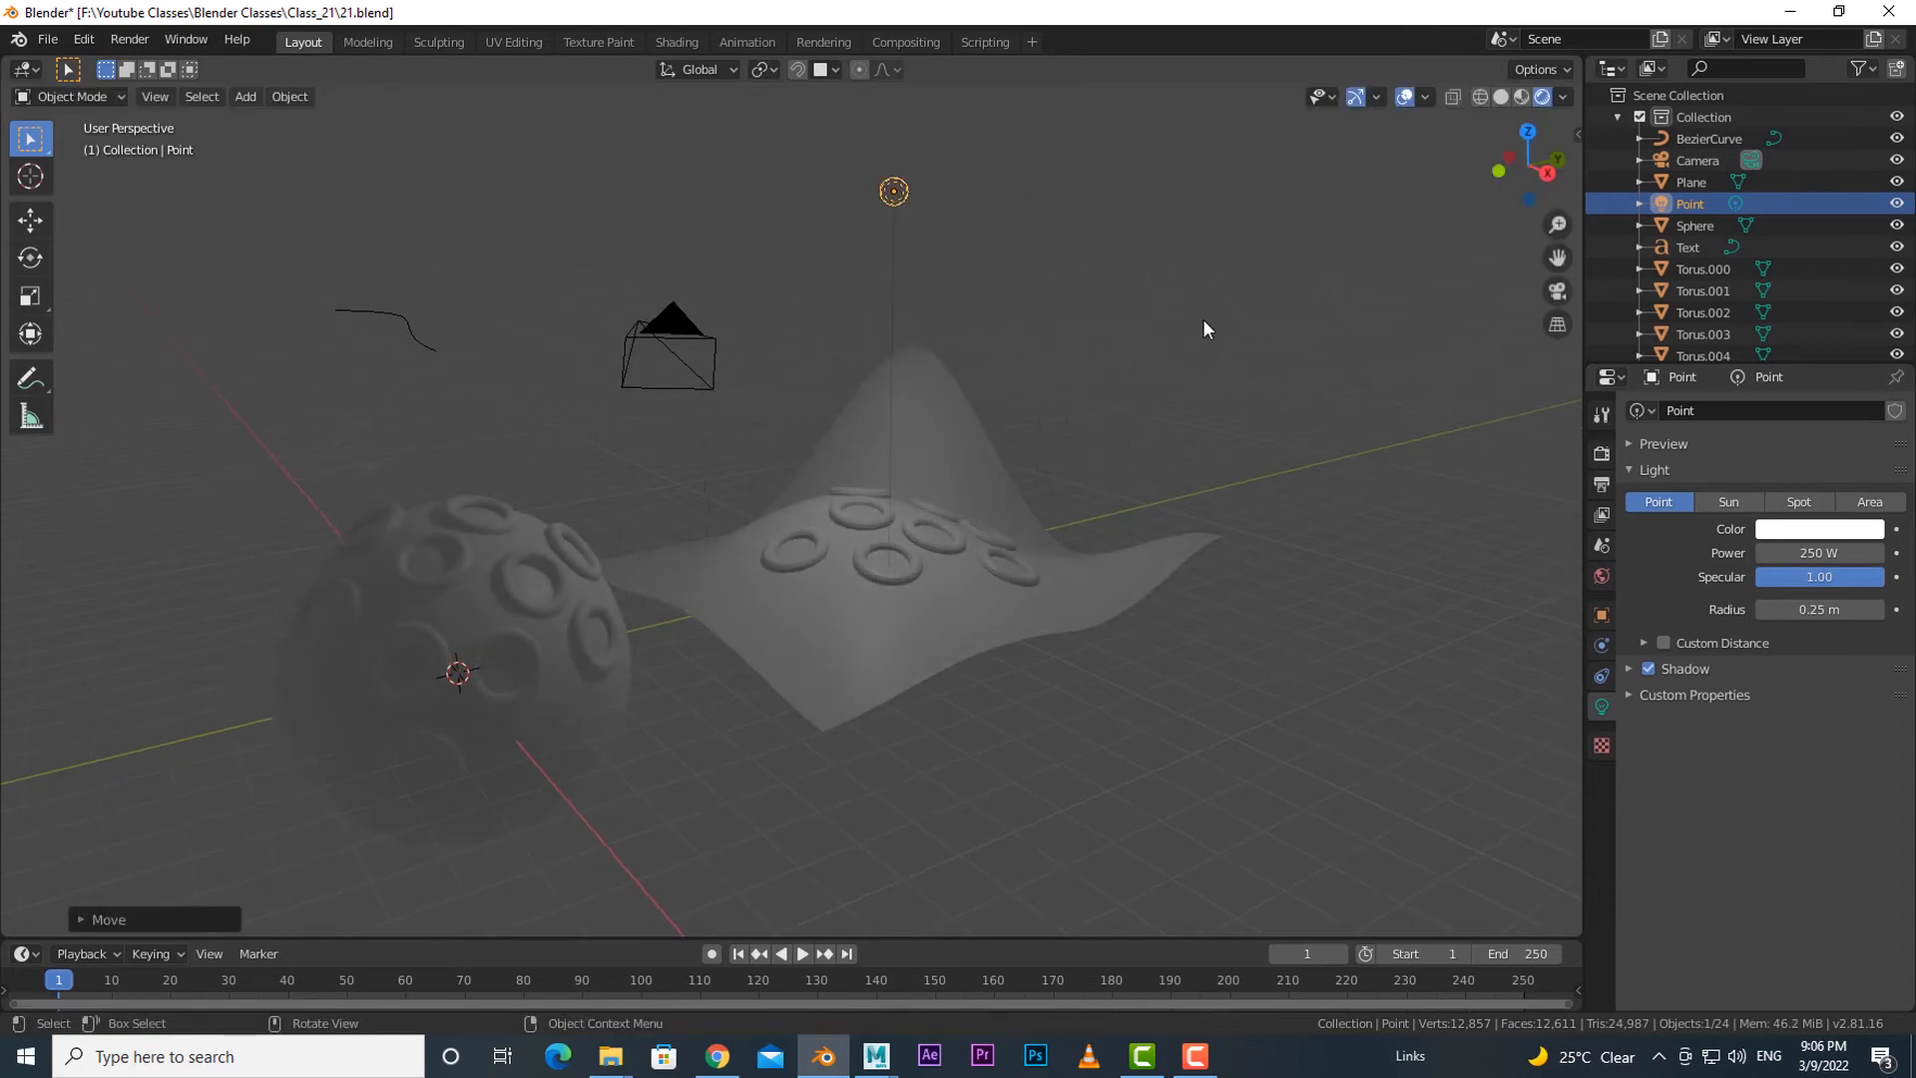
key("z")
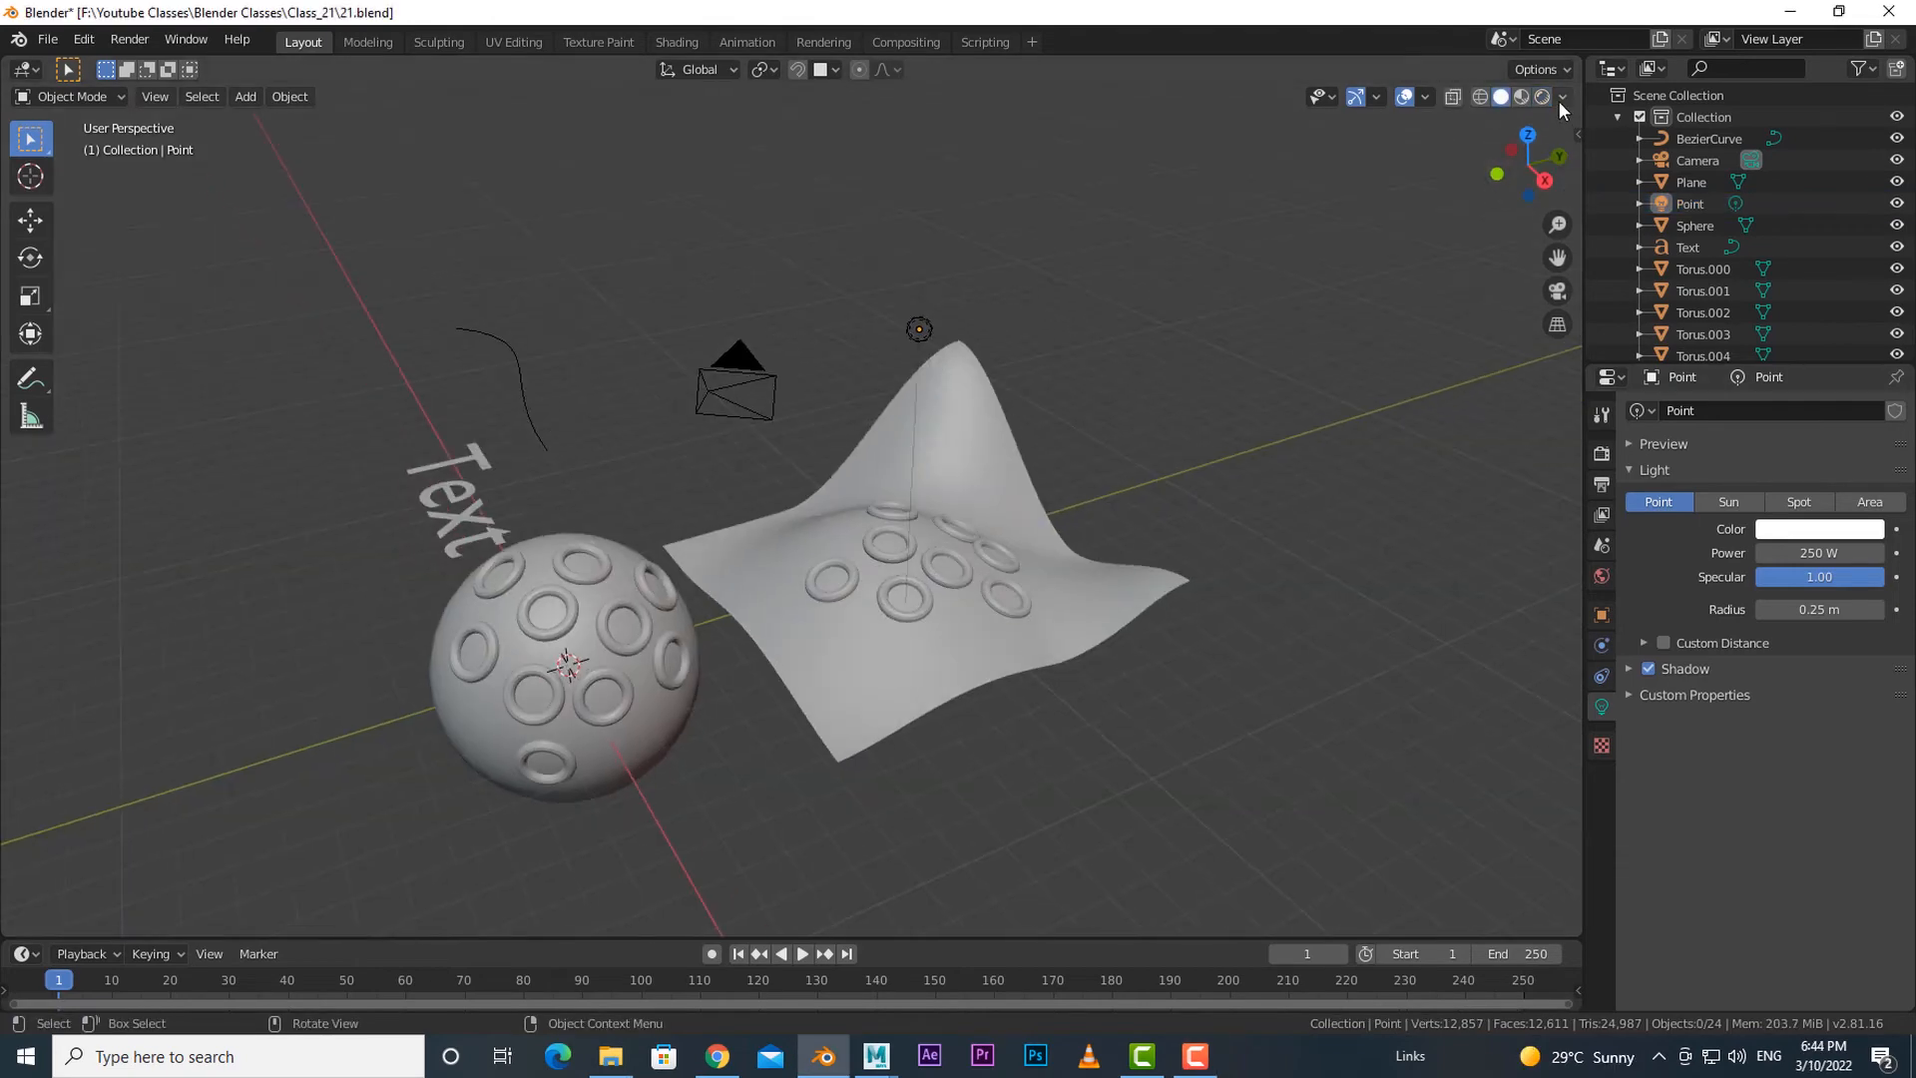
- Change the Solid shading lighting to MatCap and choose the dark grey matcap
left_click(1562, 97)
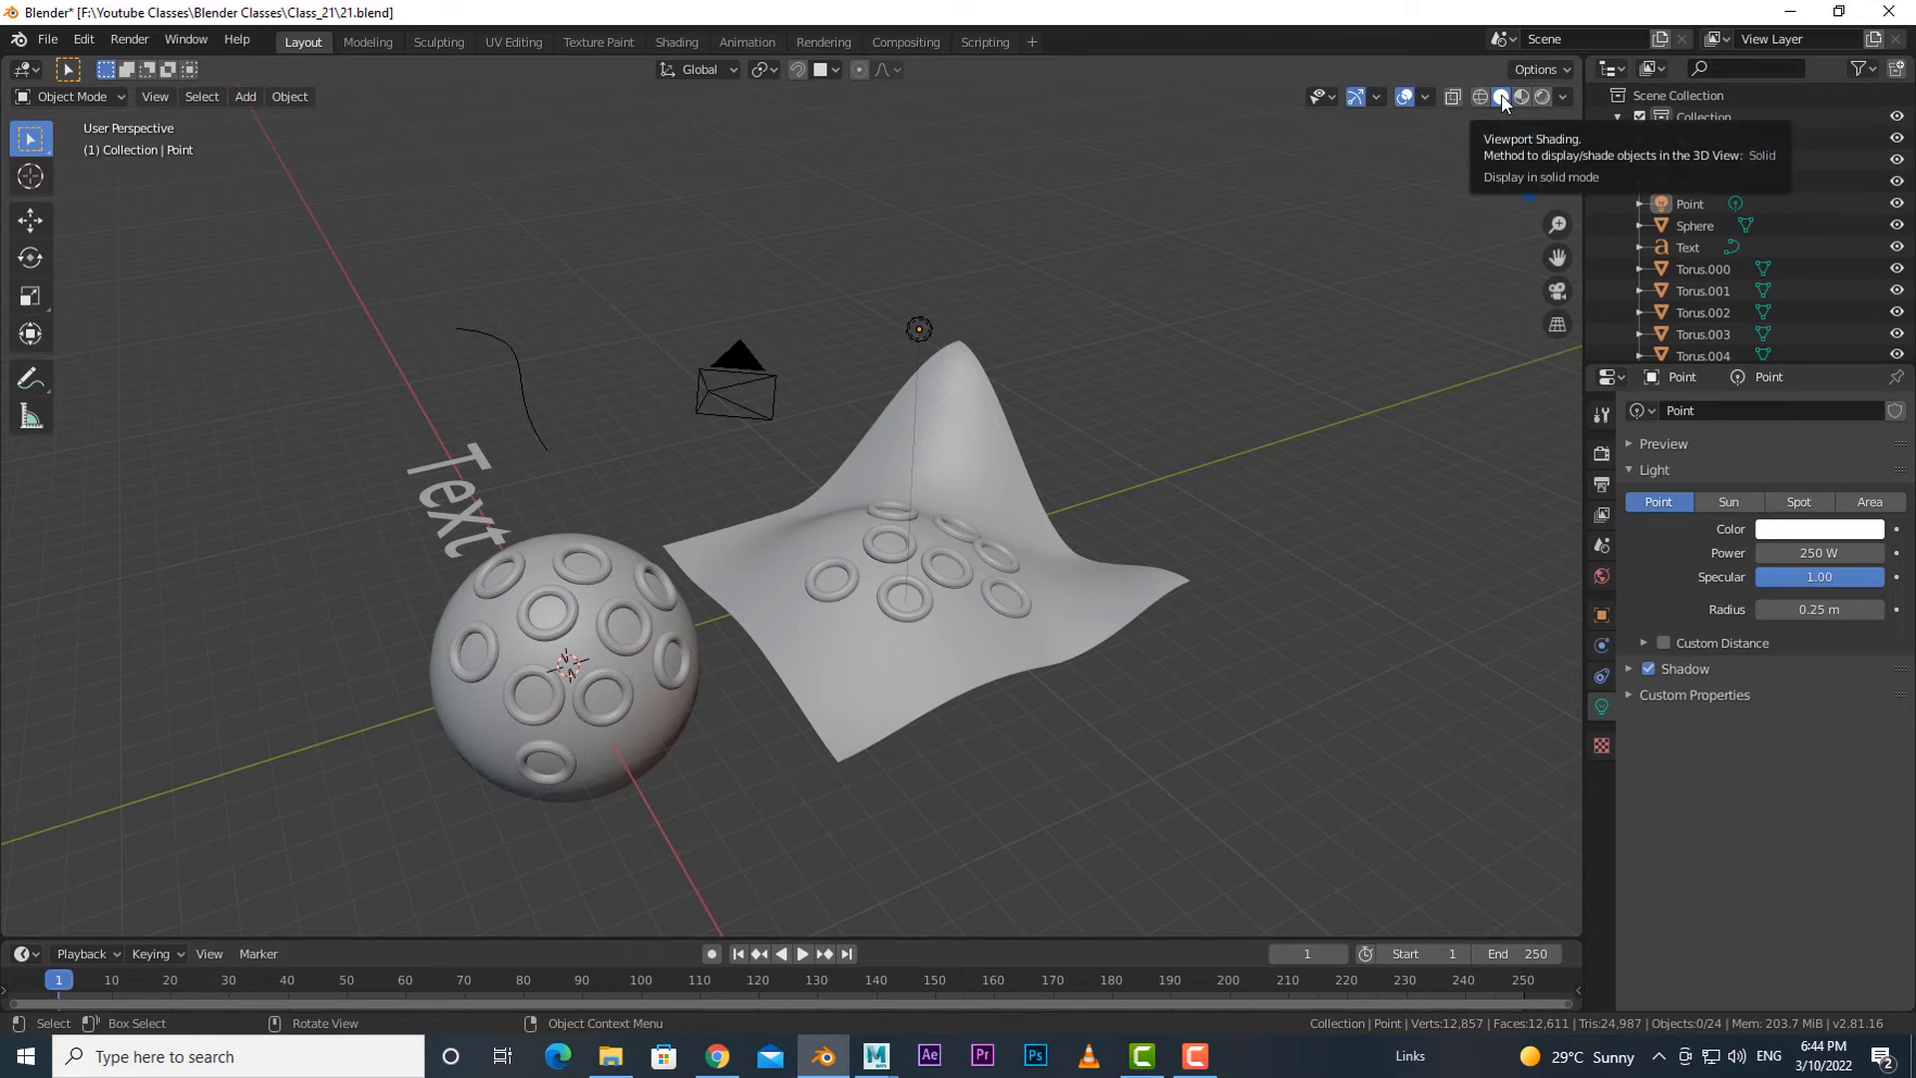
left_click(1563, 96)
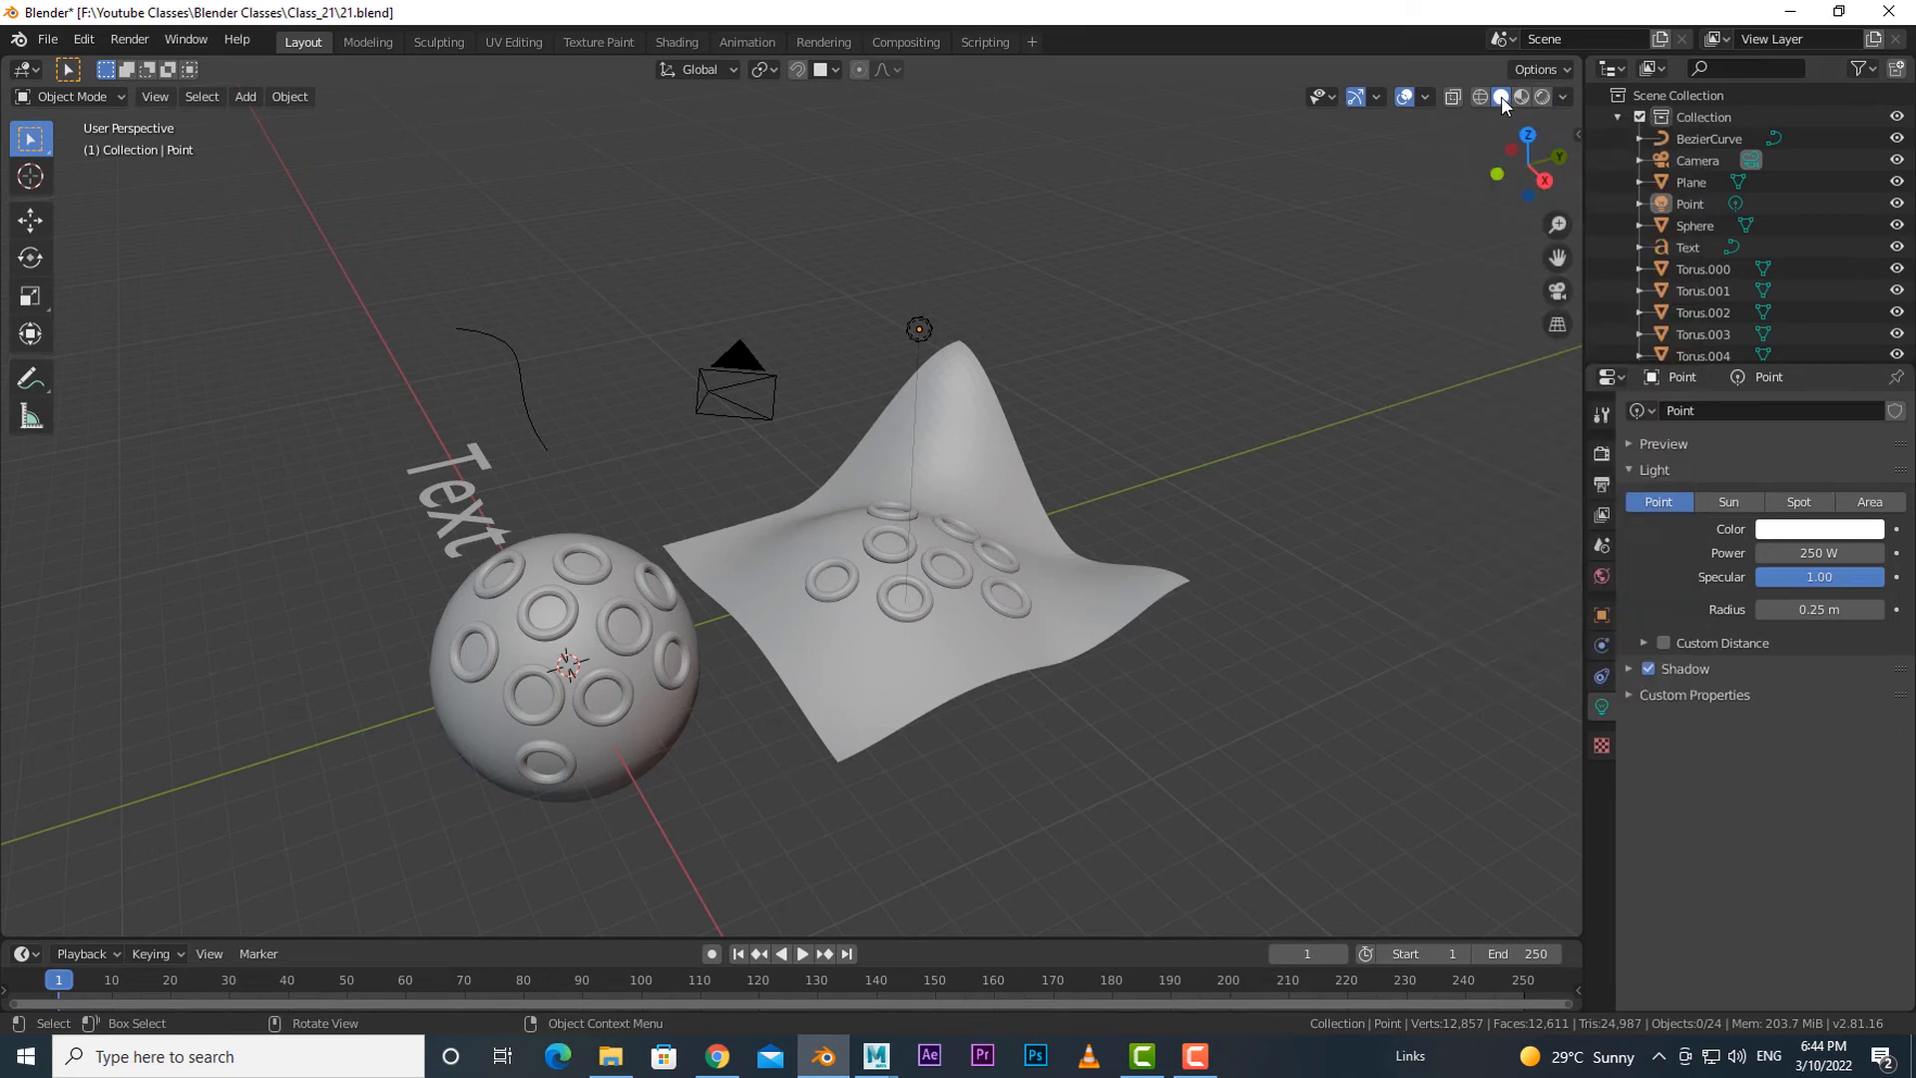
left_click(1564, 97)
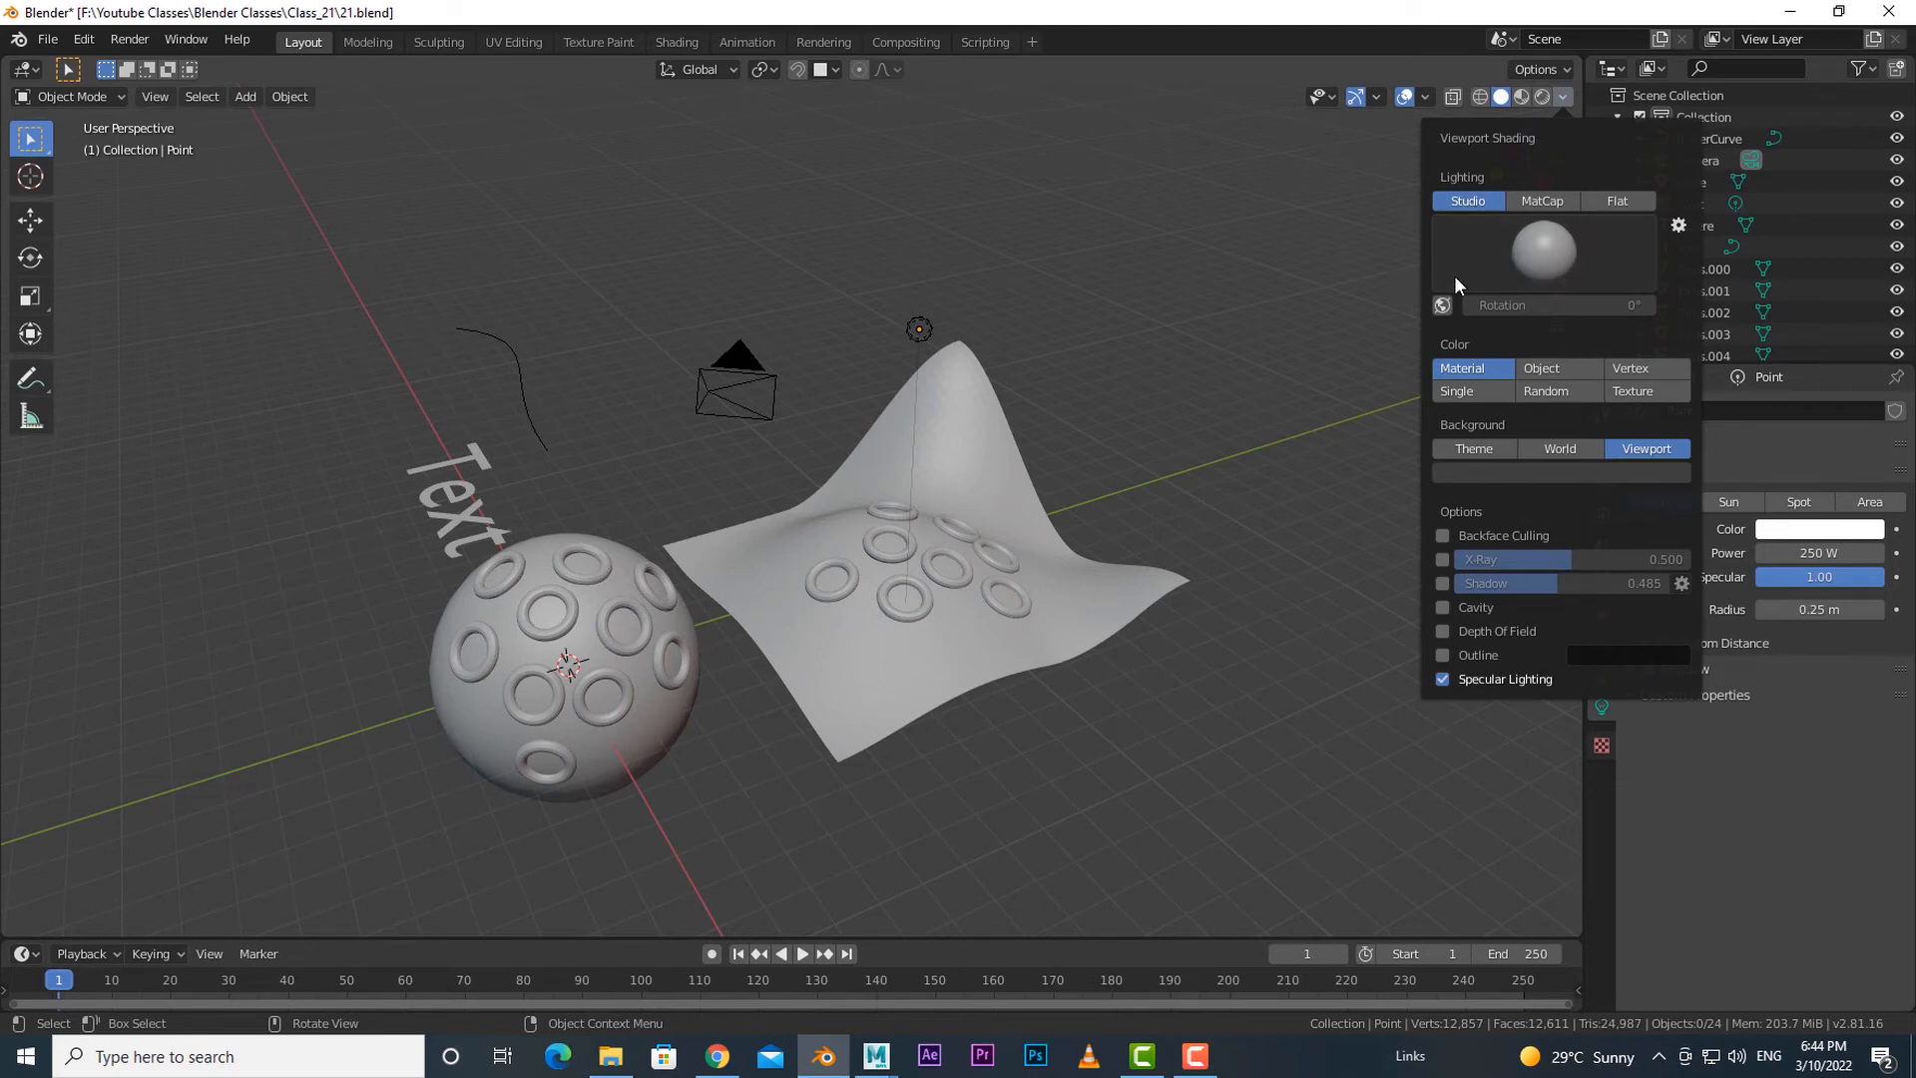
left_click(1543, 202)
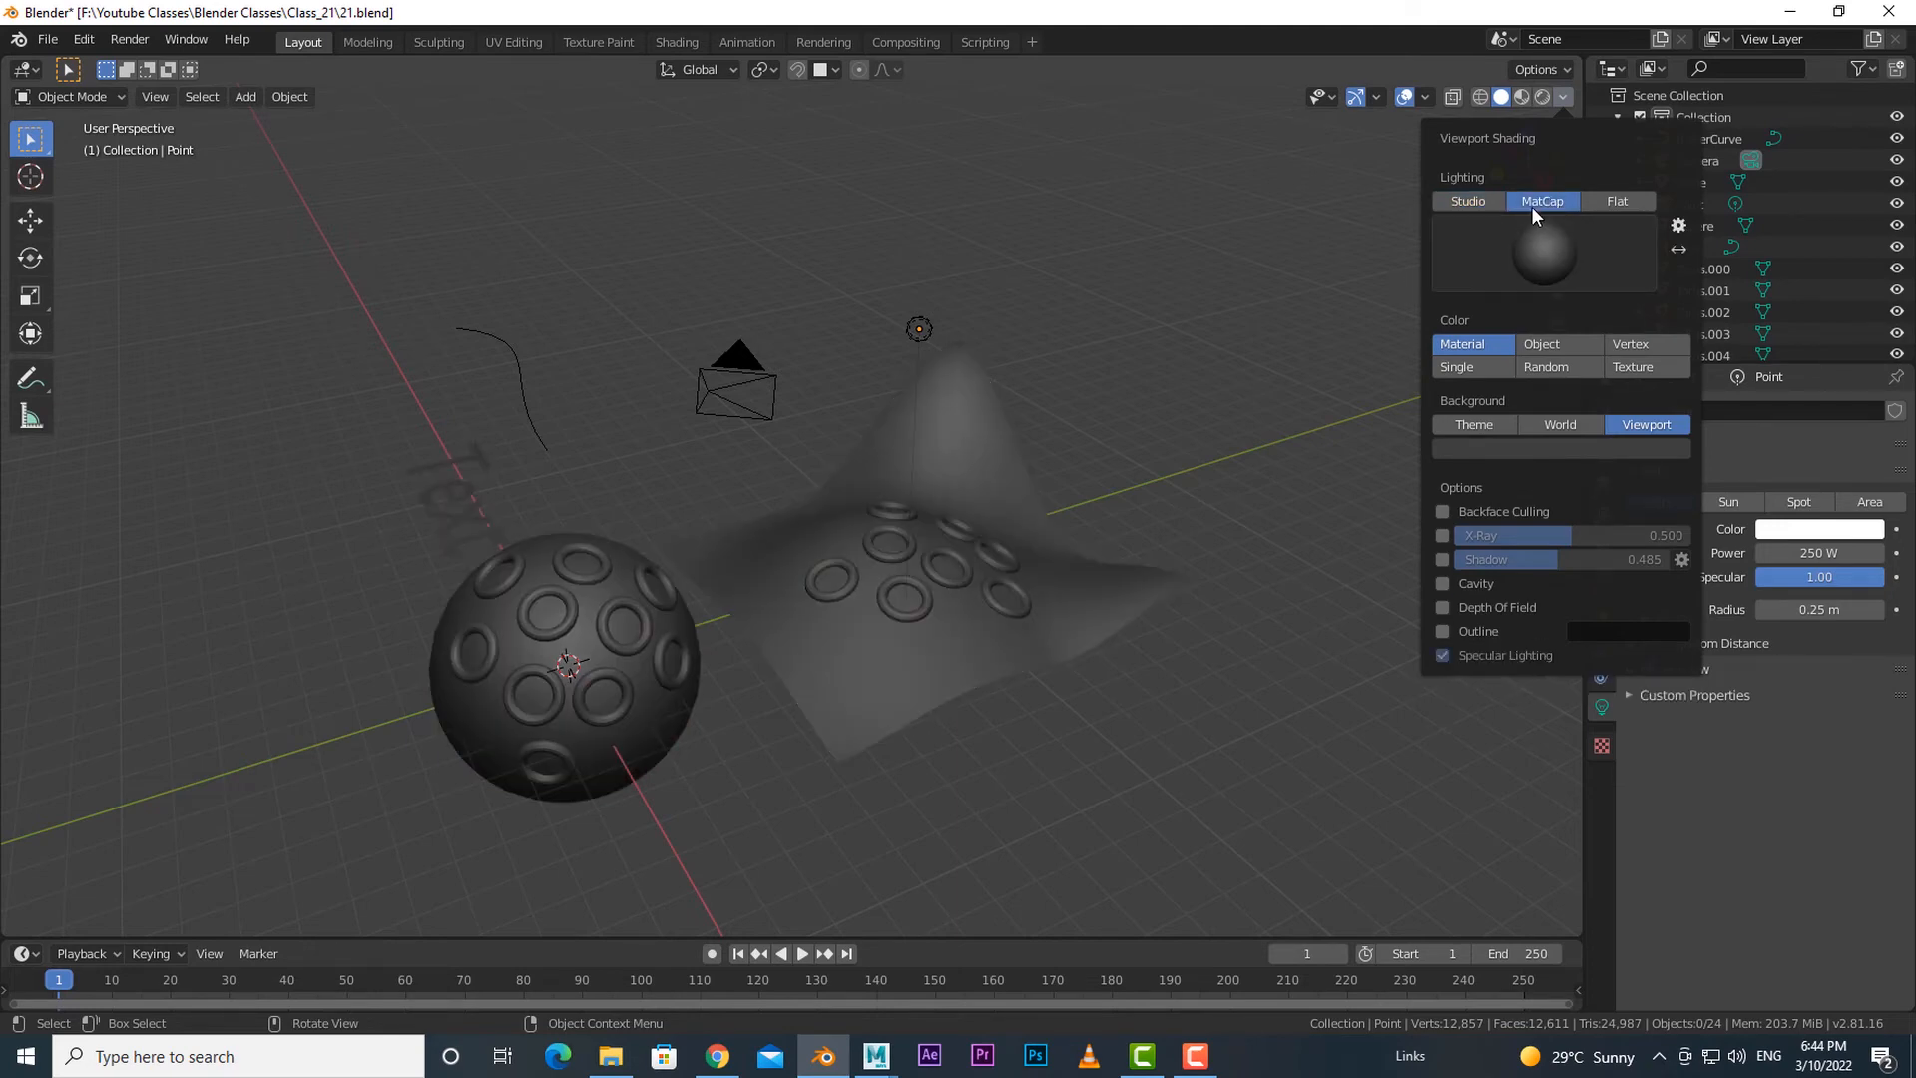
left_click(1553, 254)
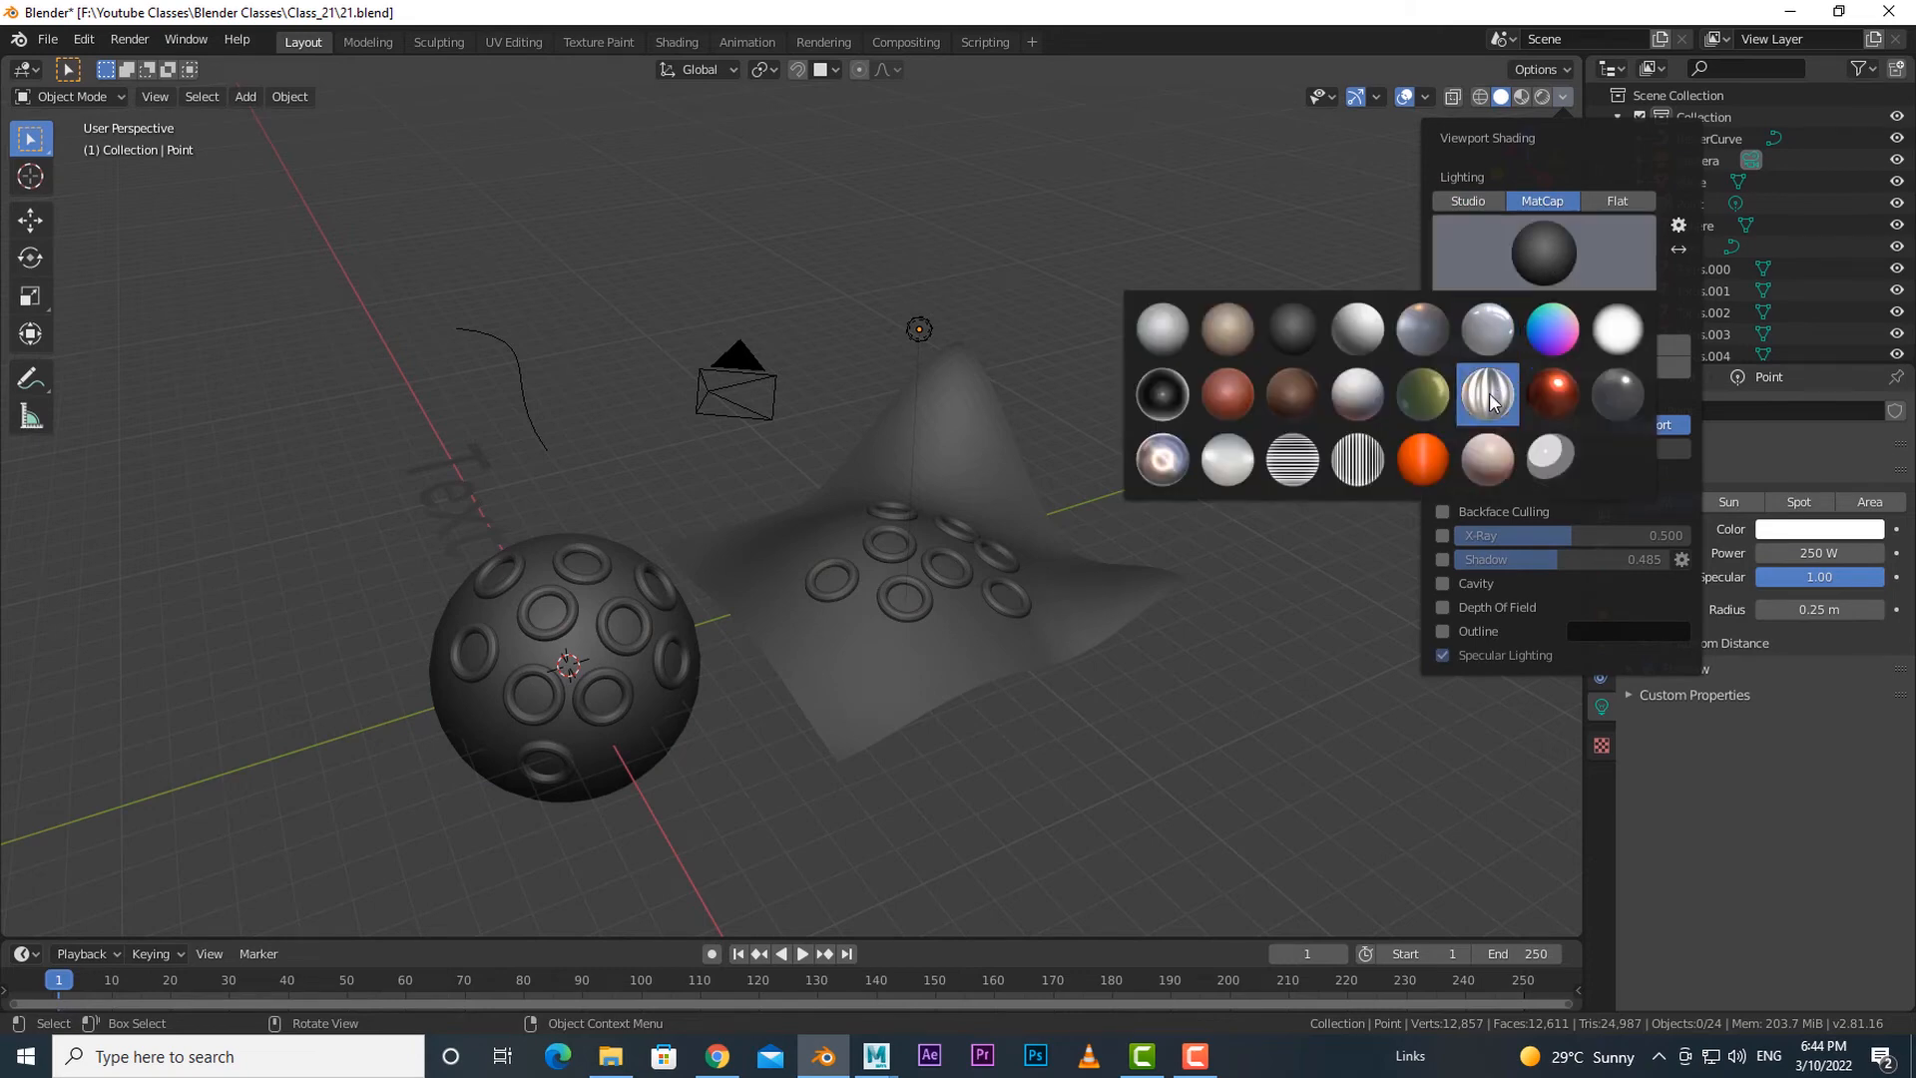
left_click(1286, 340)
- Try the blue-grey, light grey and rainbow-coloured matcaps on the scene
left_click(1512, 286)
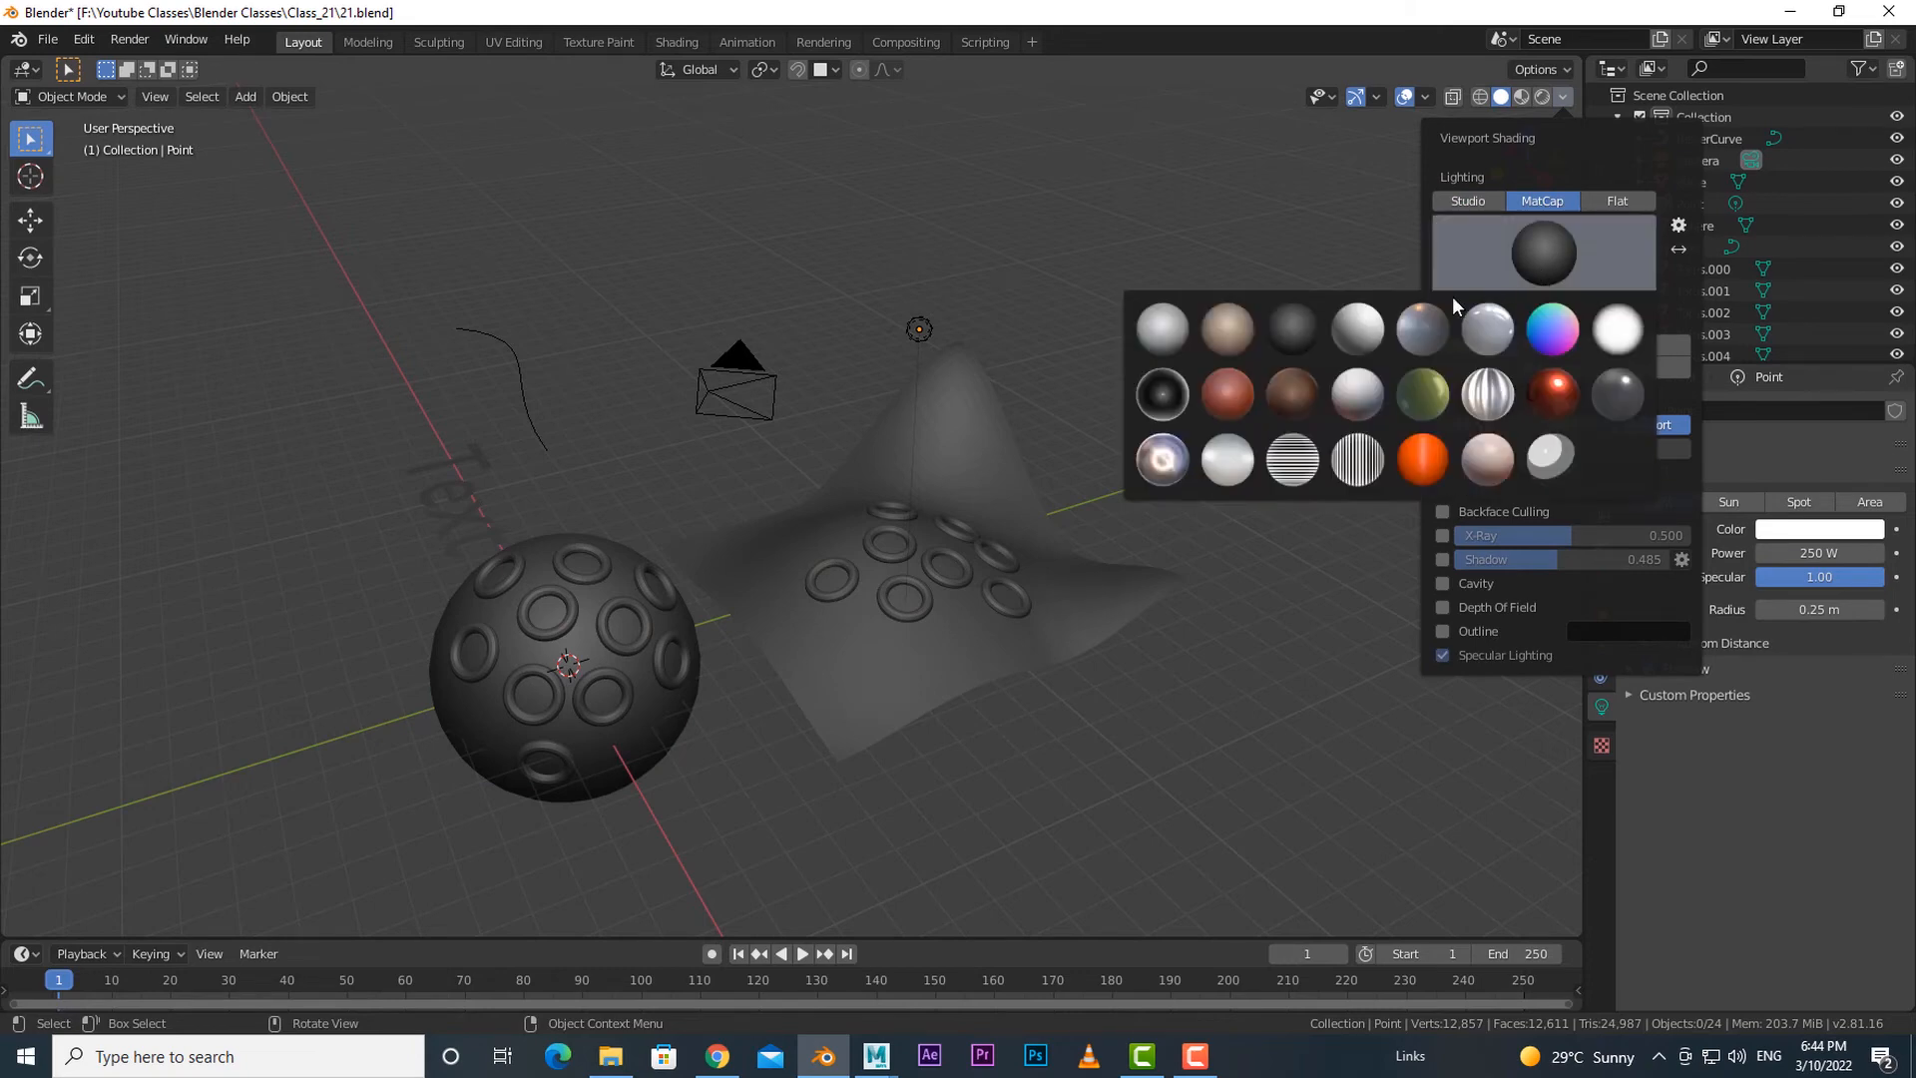
left_click(1419, 322)
left_click(1567, 262)
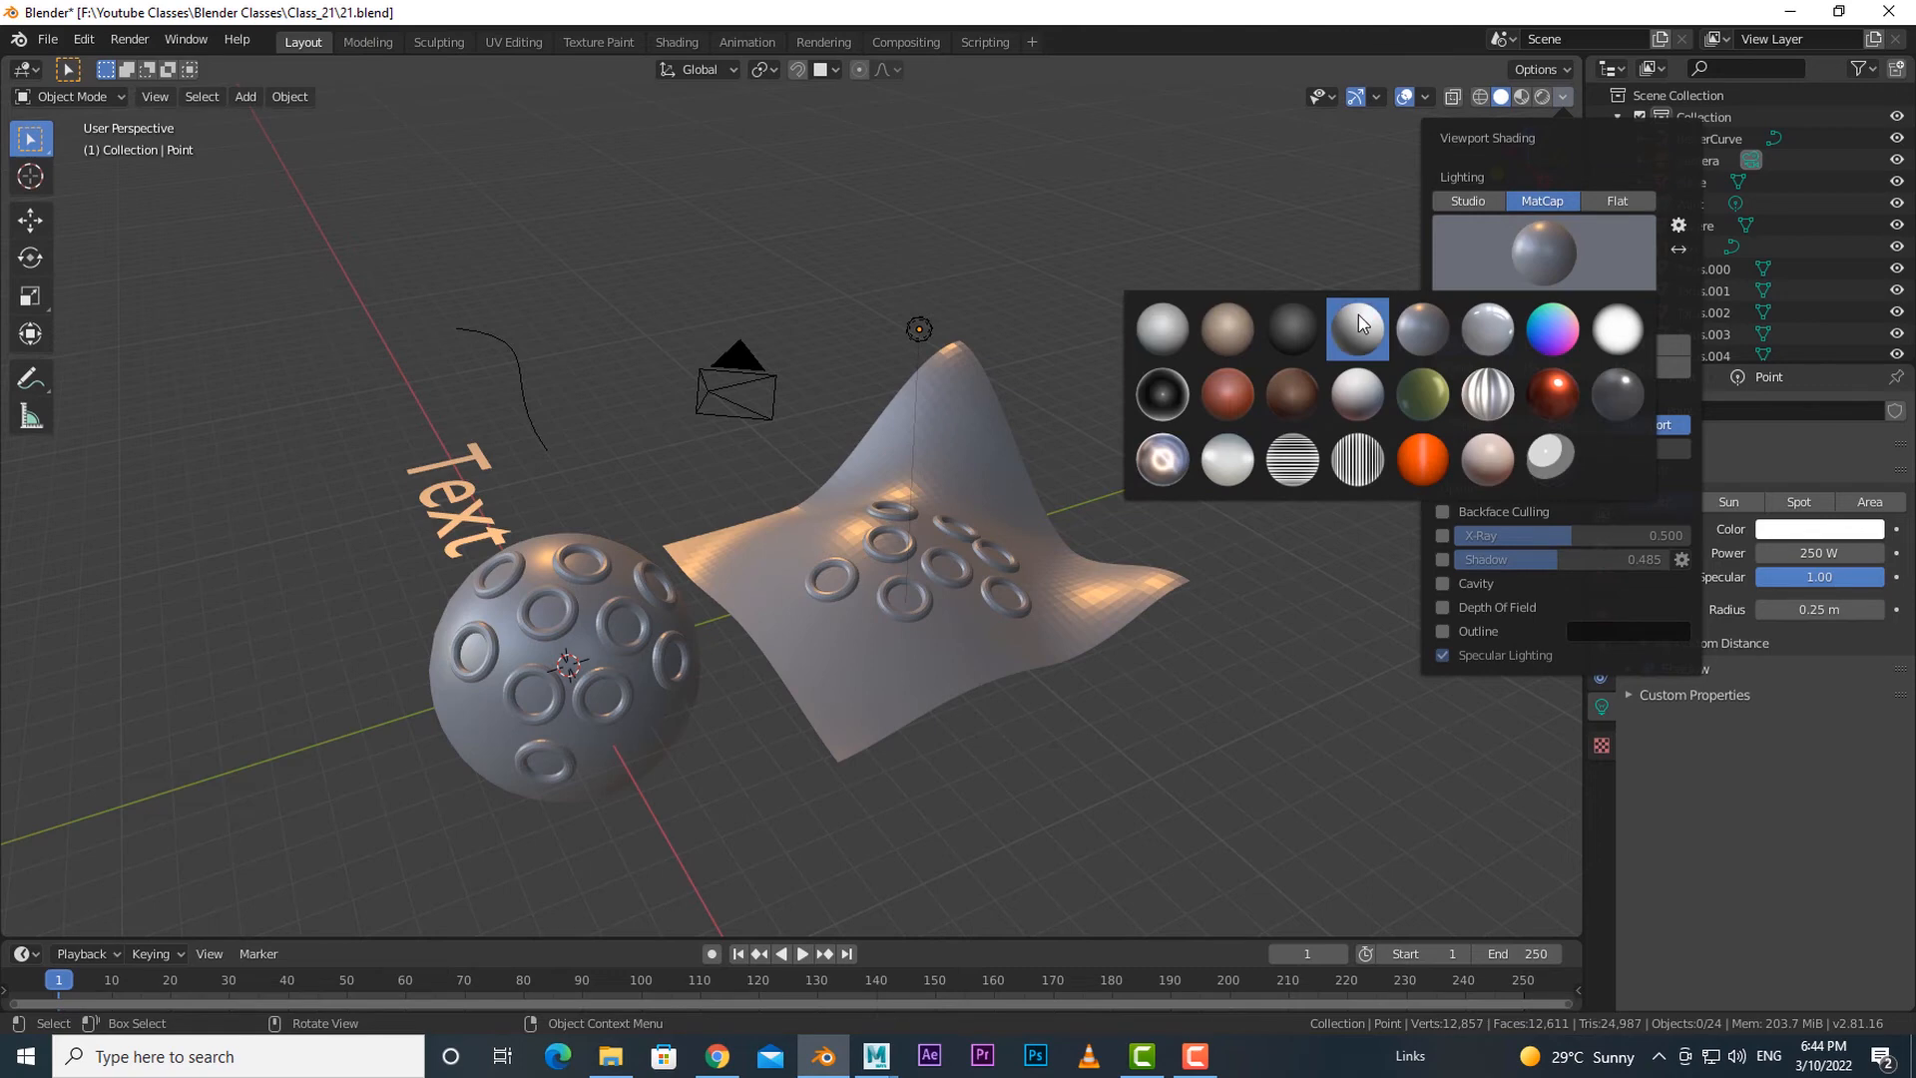
left_click(1357, 325)
left_click(1549, 262)
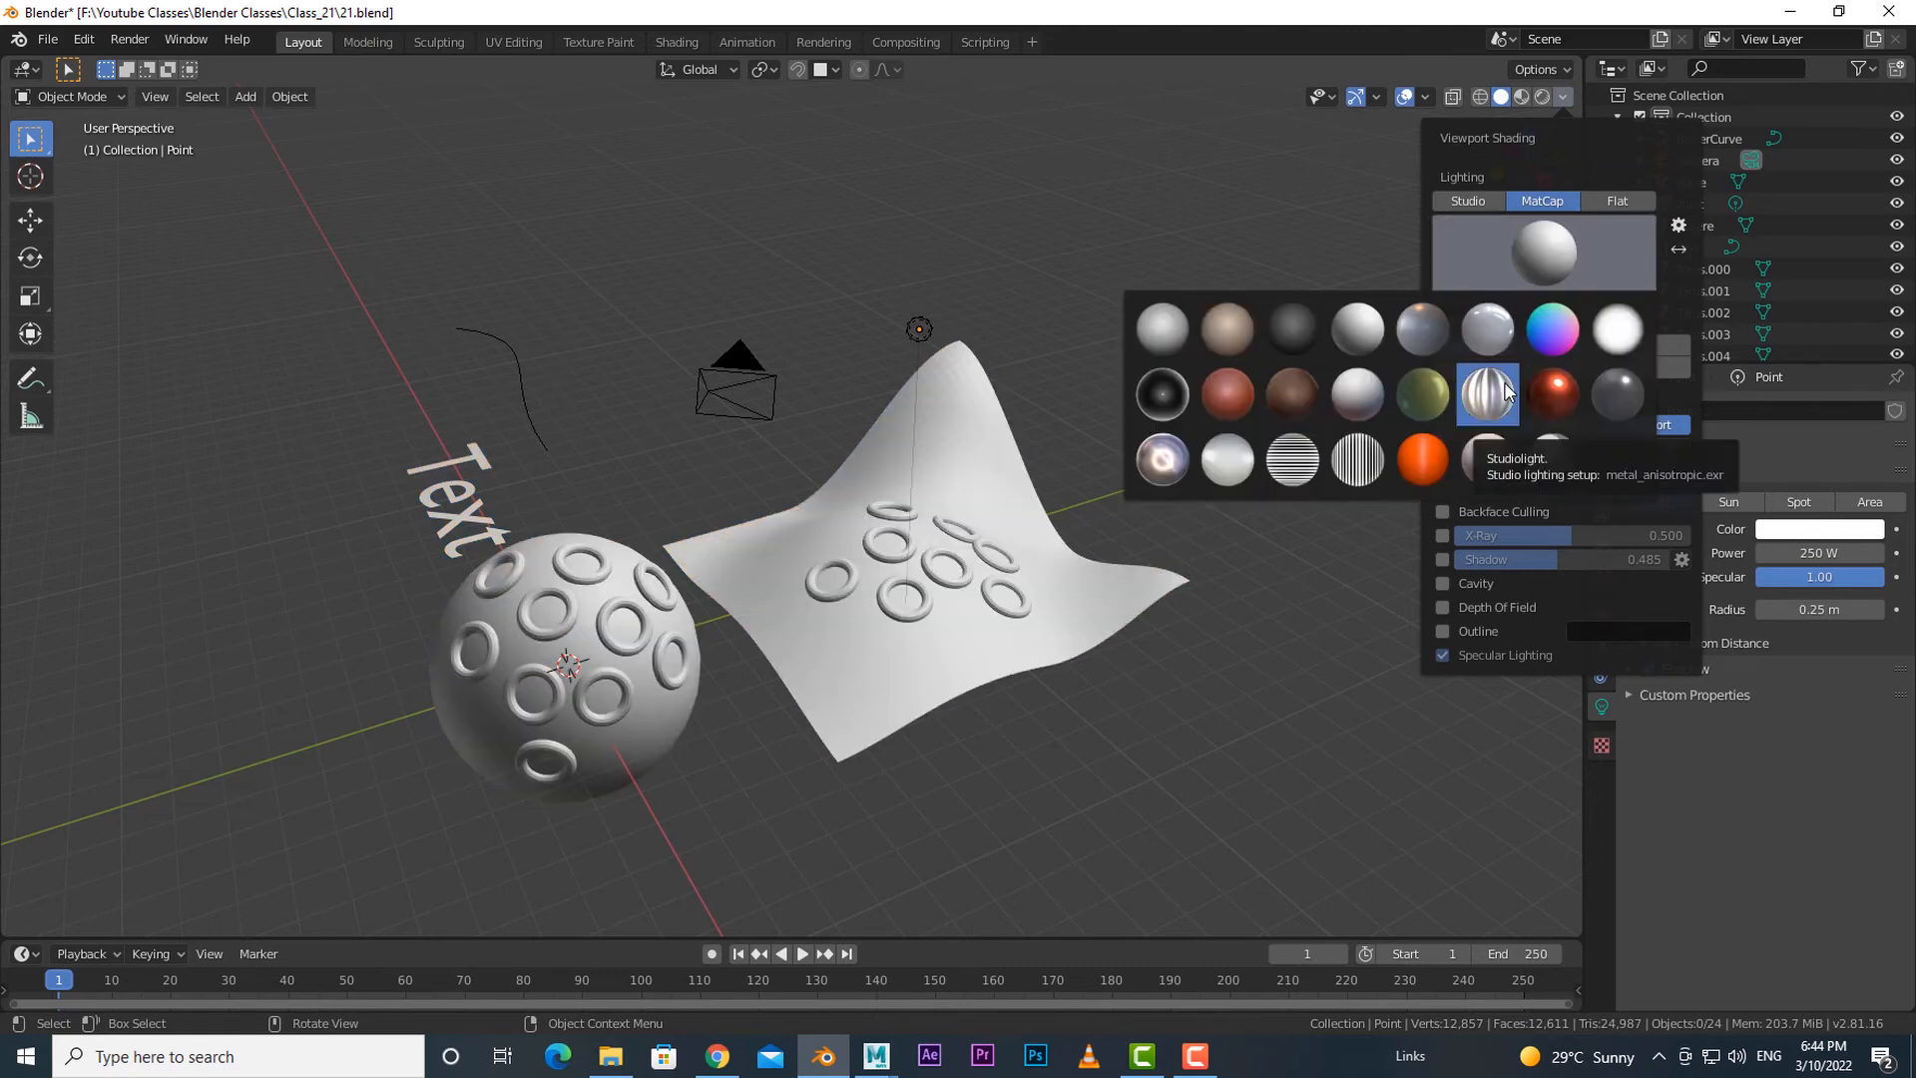
left_click(1553, 327)
- Try the pearly white matcap and the brown clay-like matcap on the scene
left_click(1557, 284)
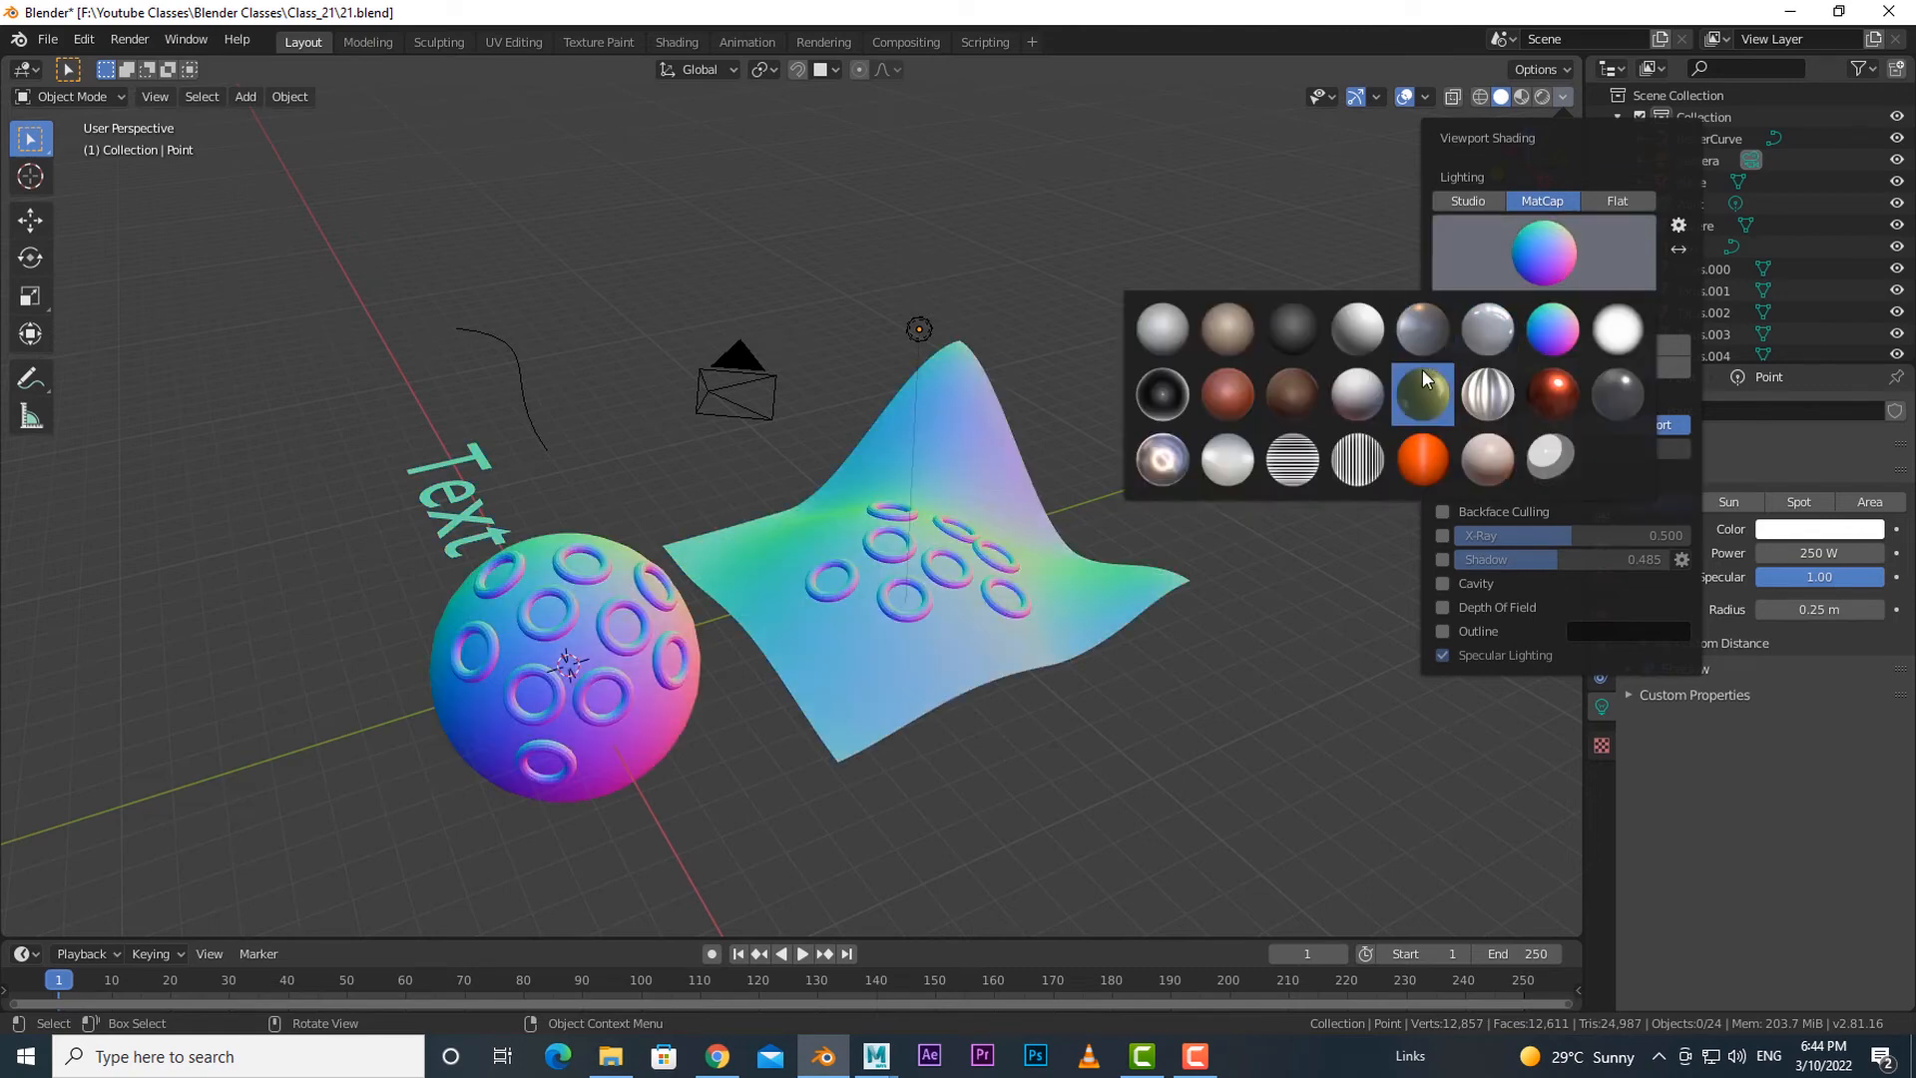
left_click(1373, 393)
left_click(1548, 274)
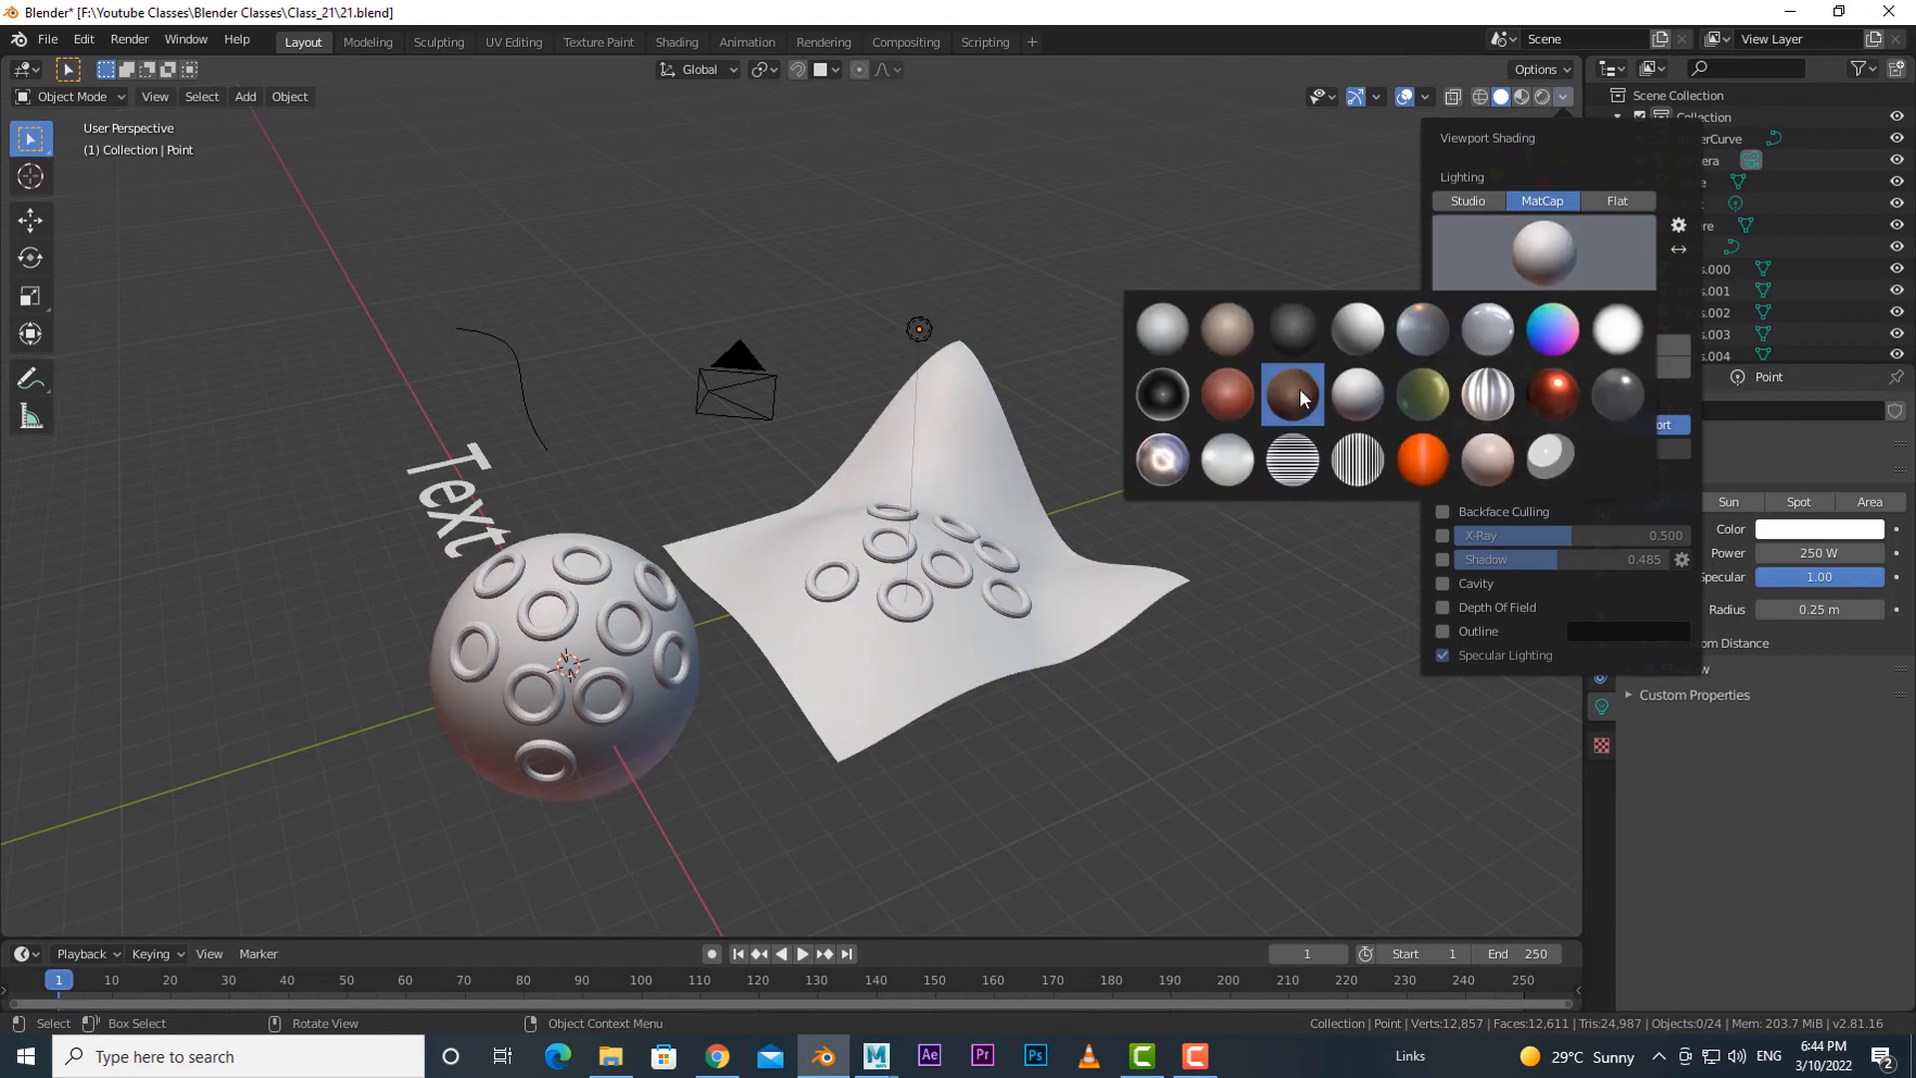
left_click(1295, 392)
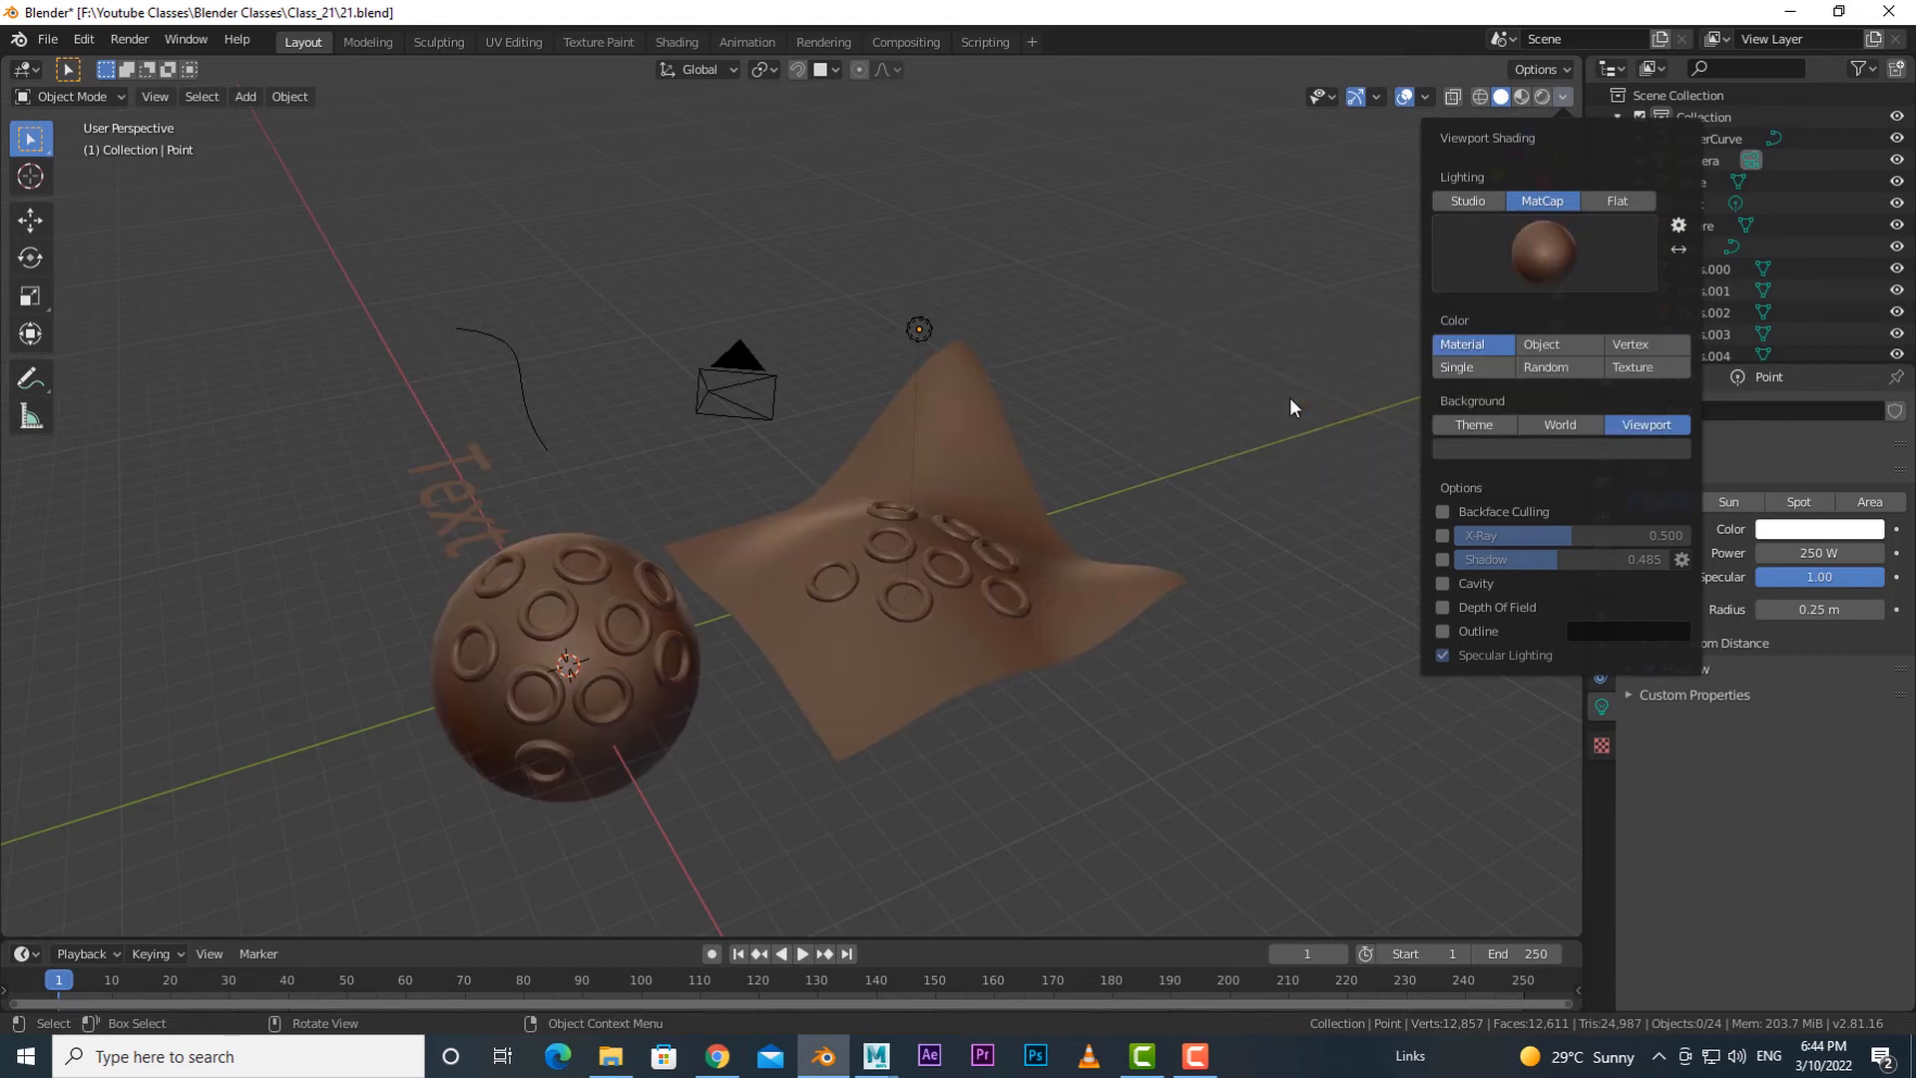
- Try the glossy red matcap and switch back to the brown one
left_click(1549, 243)
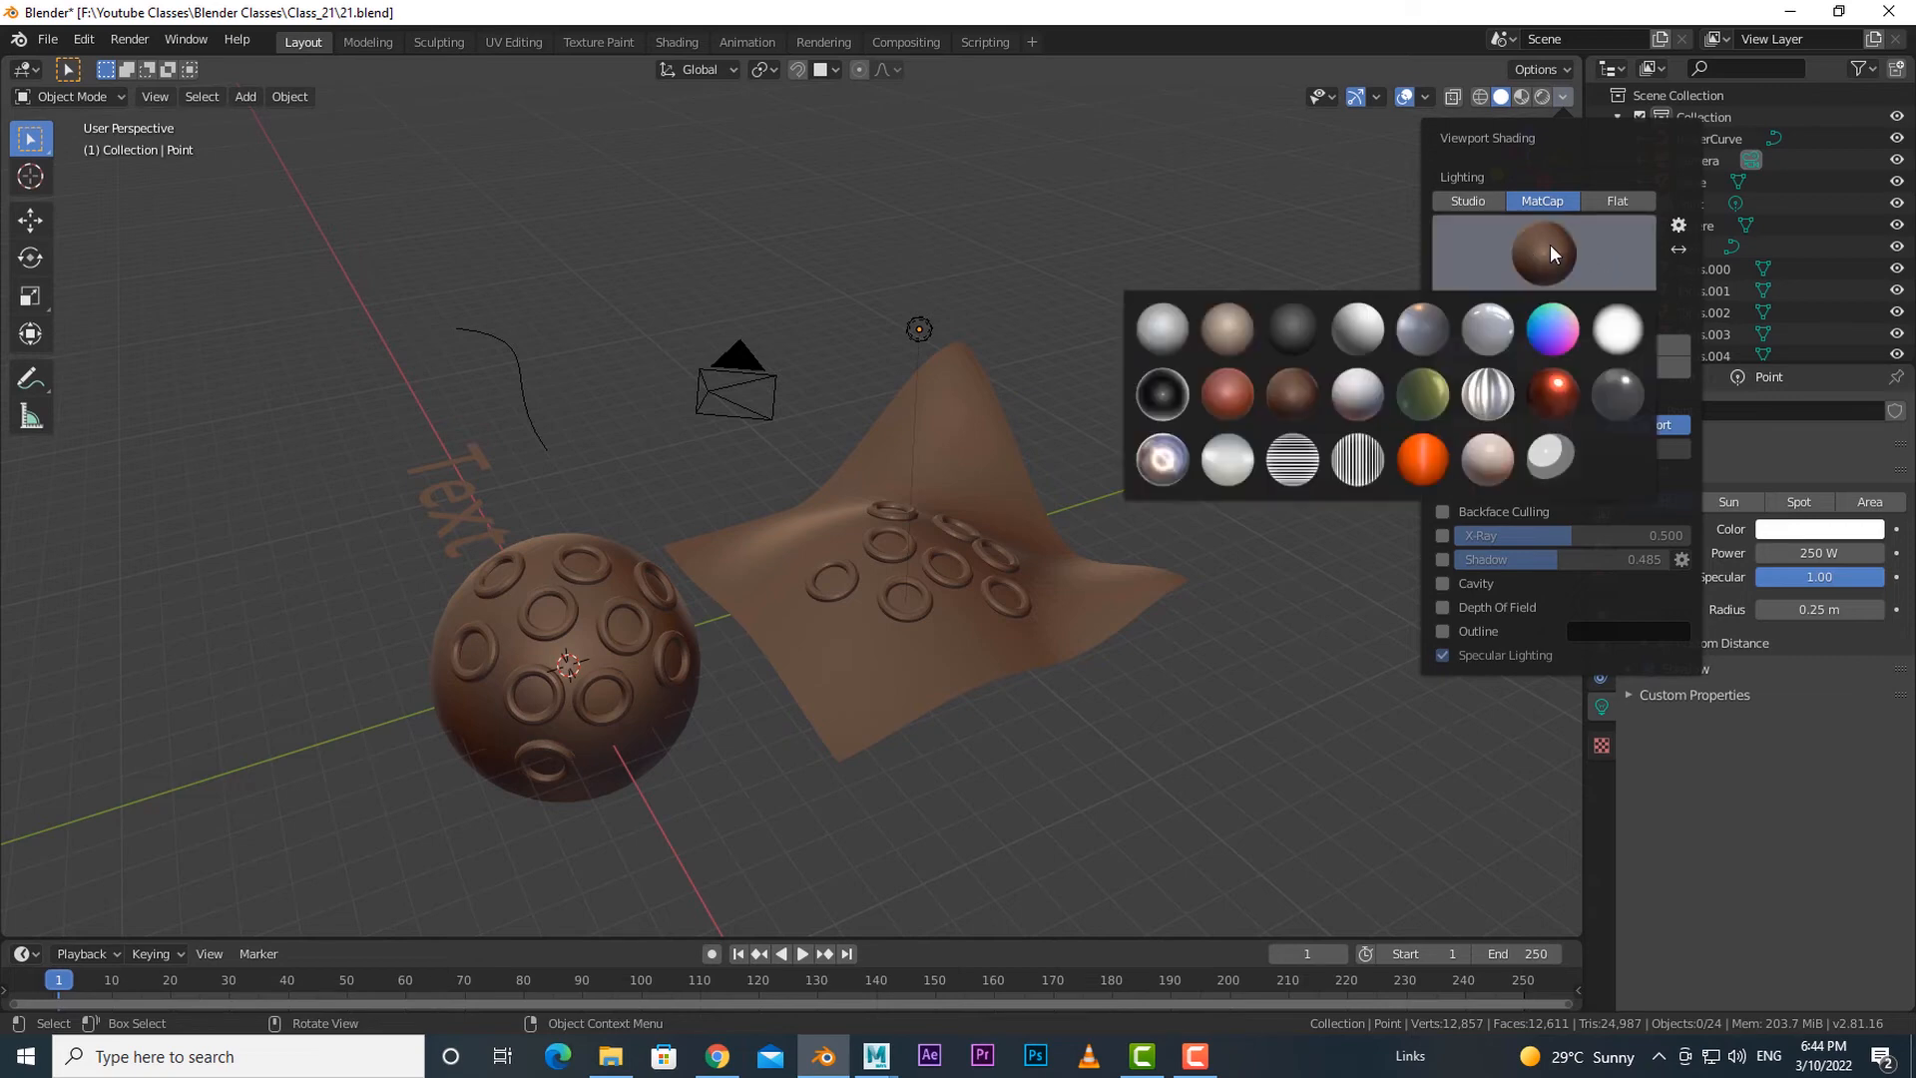
left_click(1548, 392)
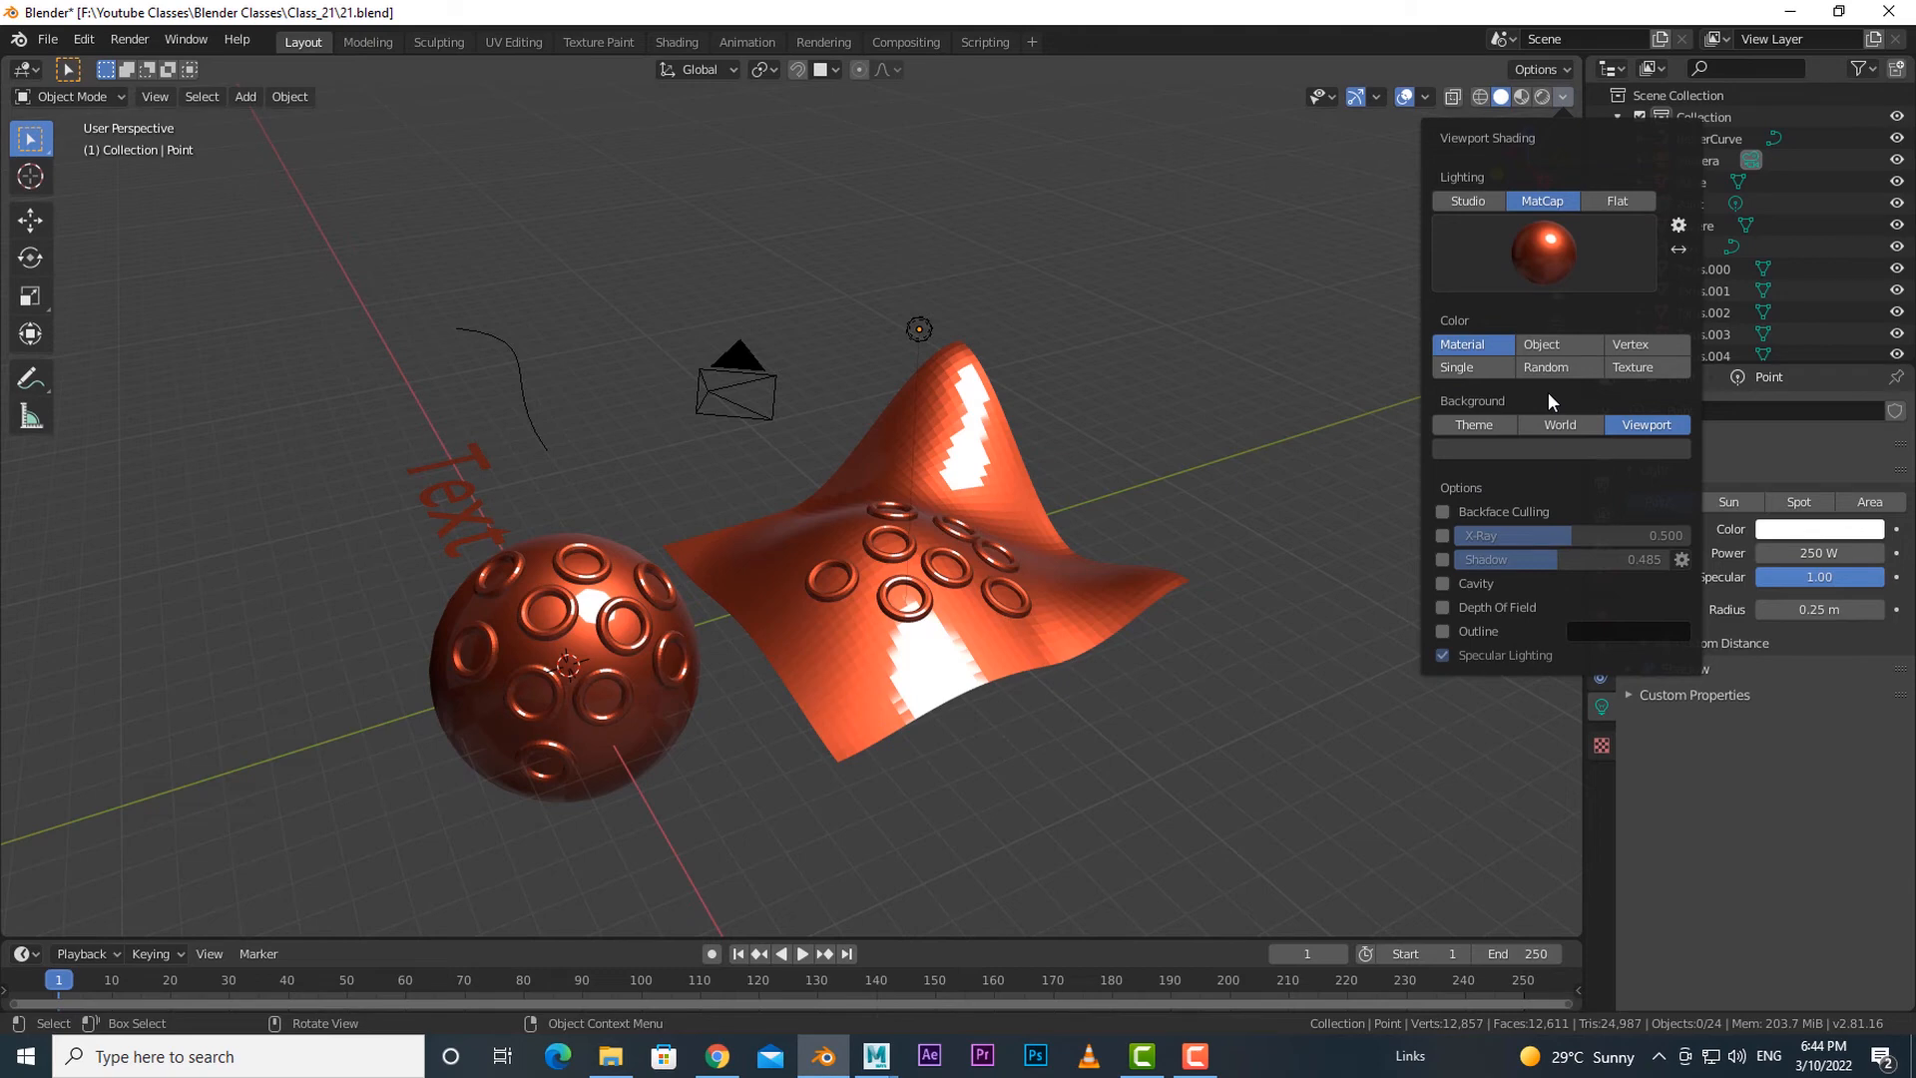
left_click(1562, 255)
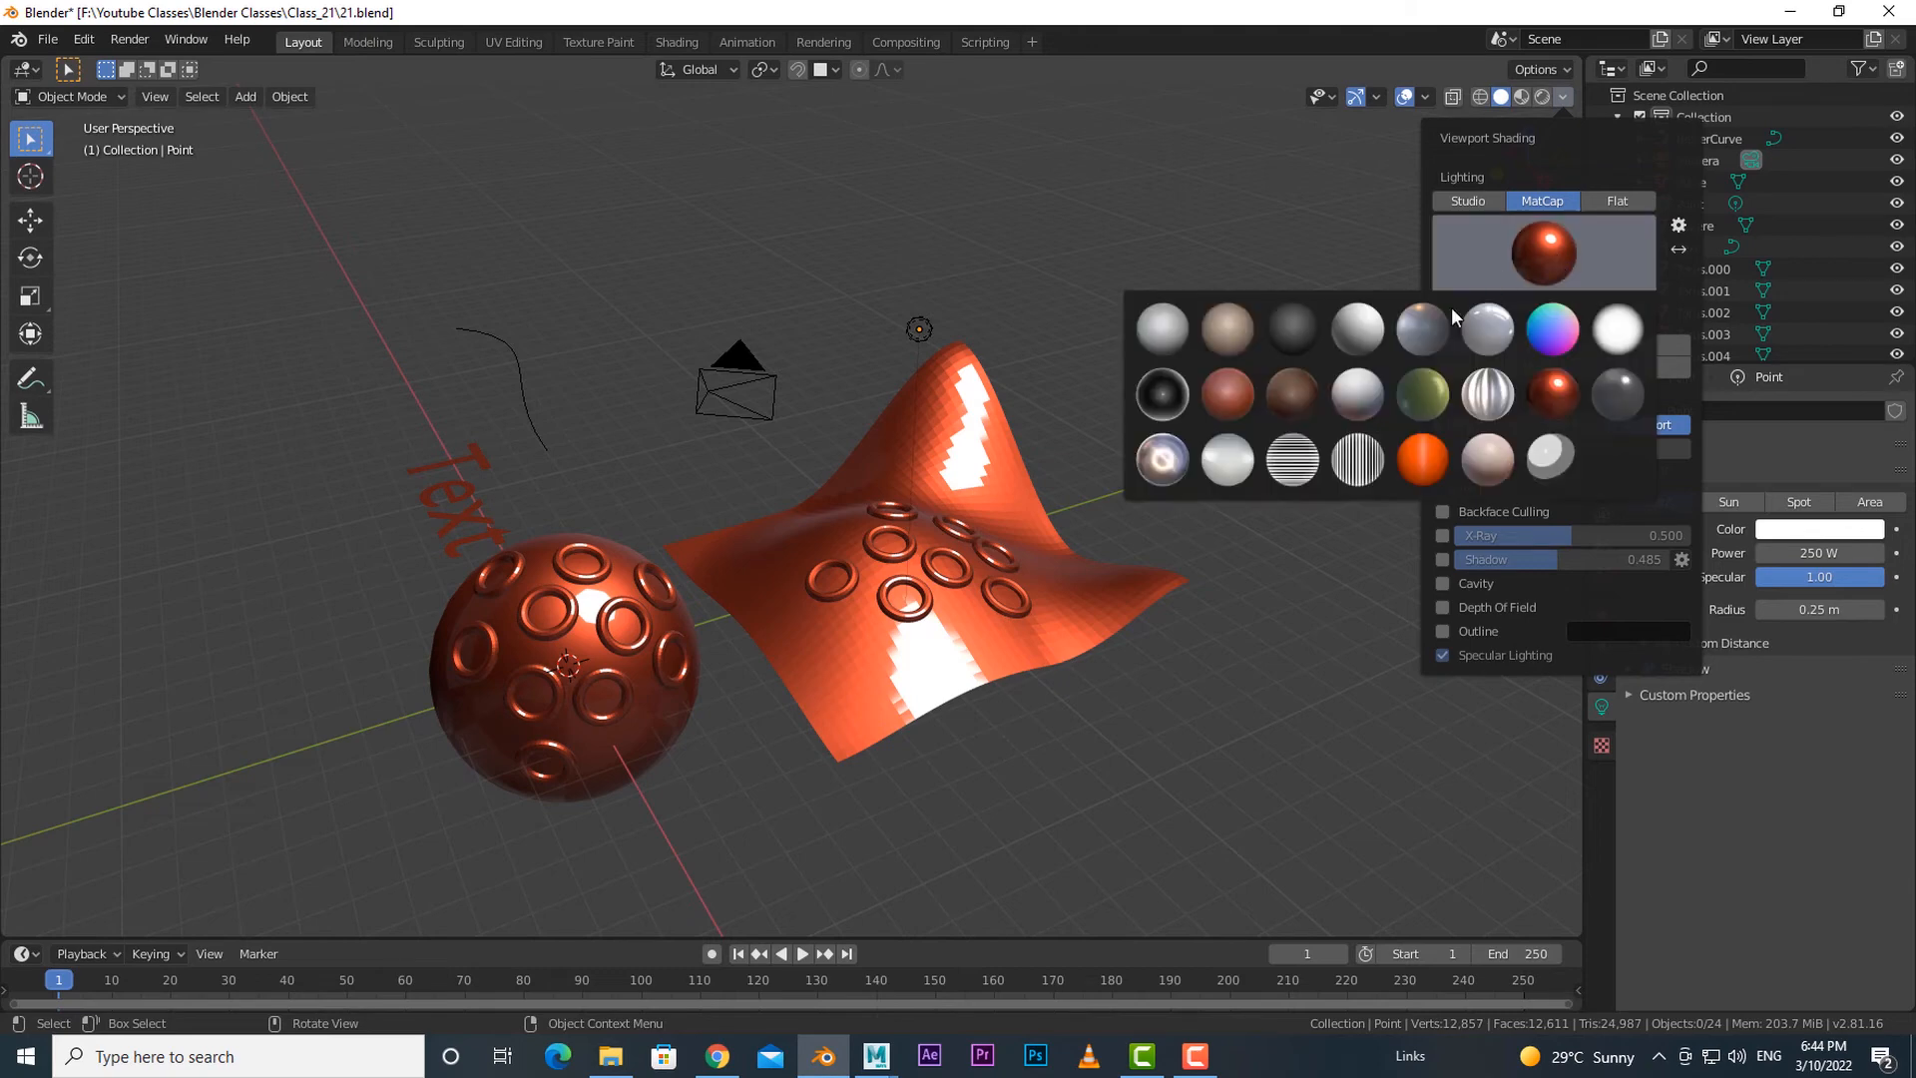
left_click(1298, 408)
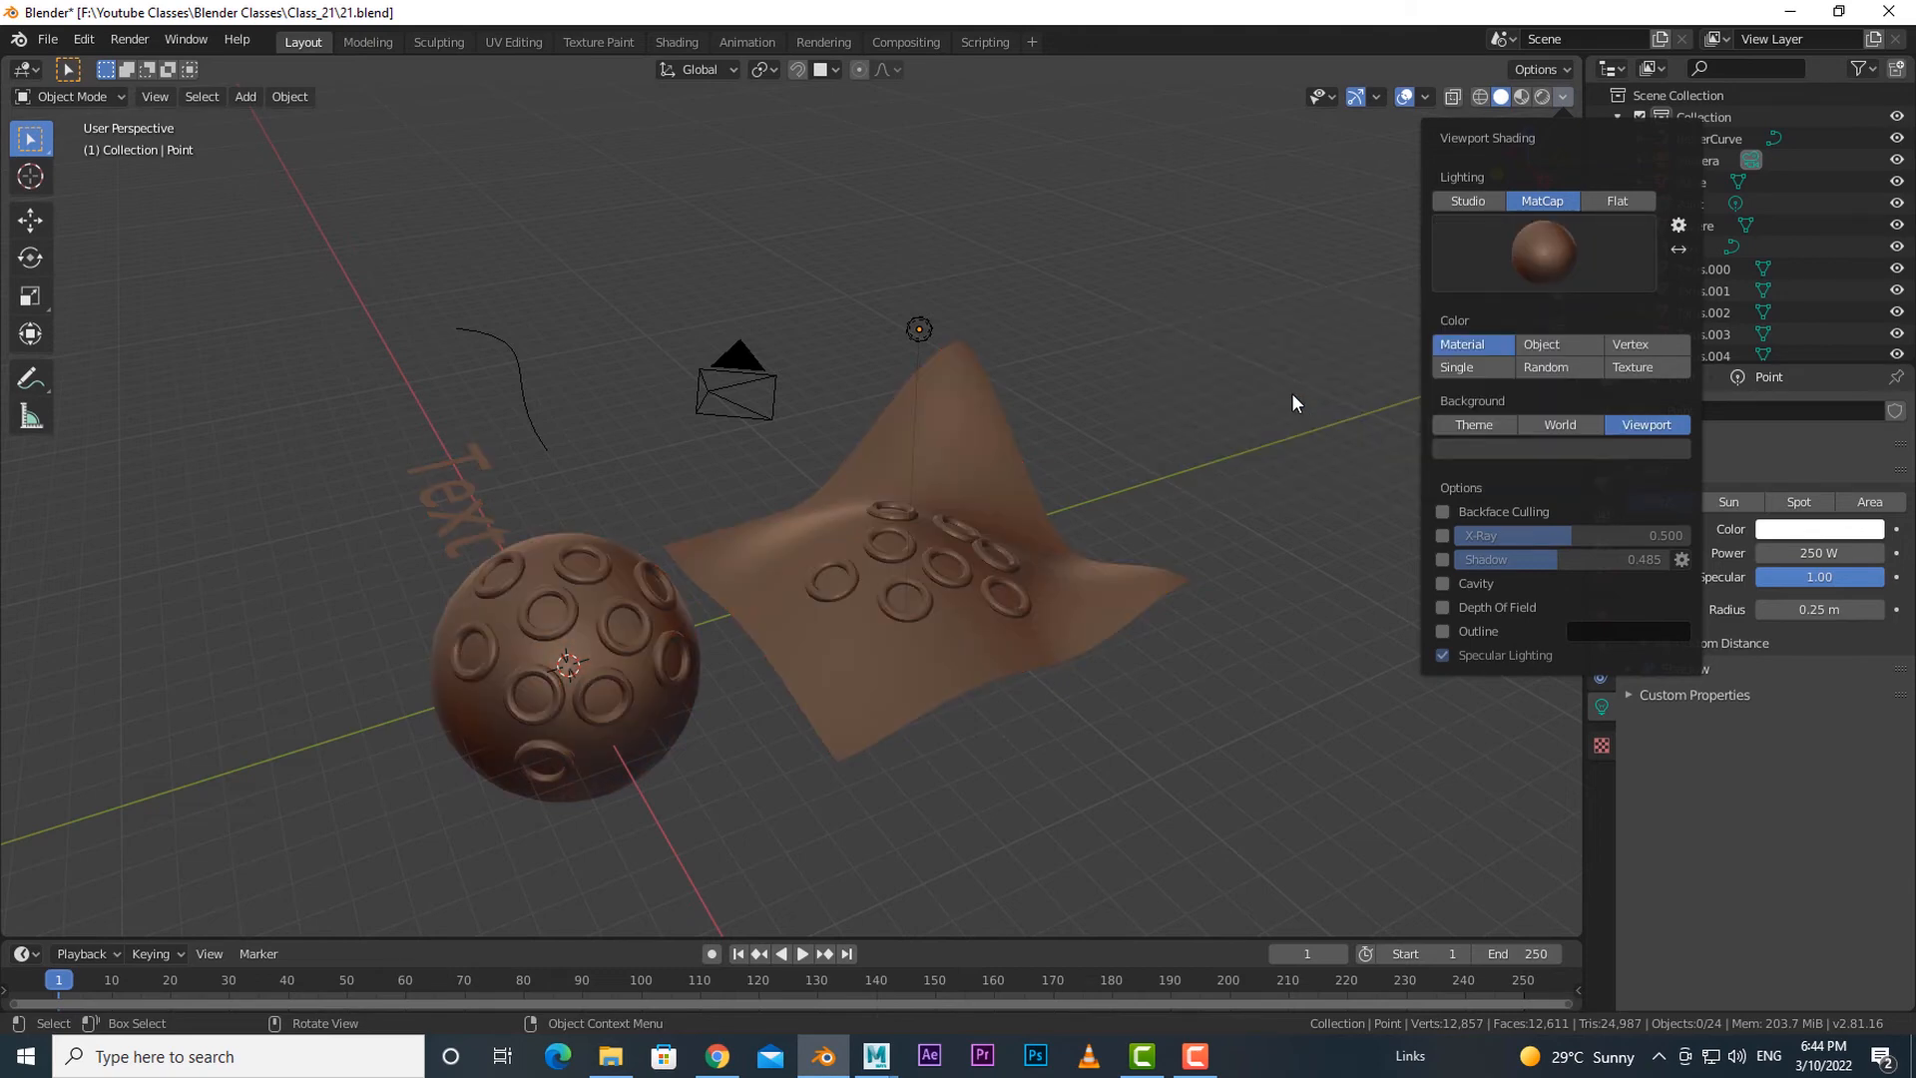
- Try the shiny metallic matcap and the blue-grey matcap with orange highlights
left_click(1535, 255)
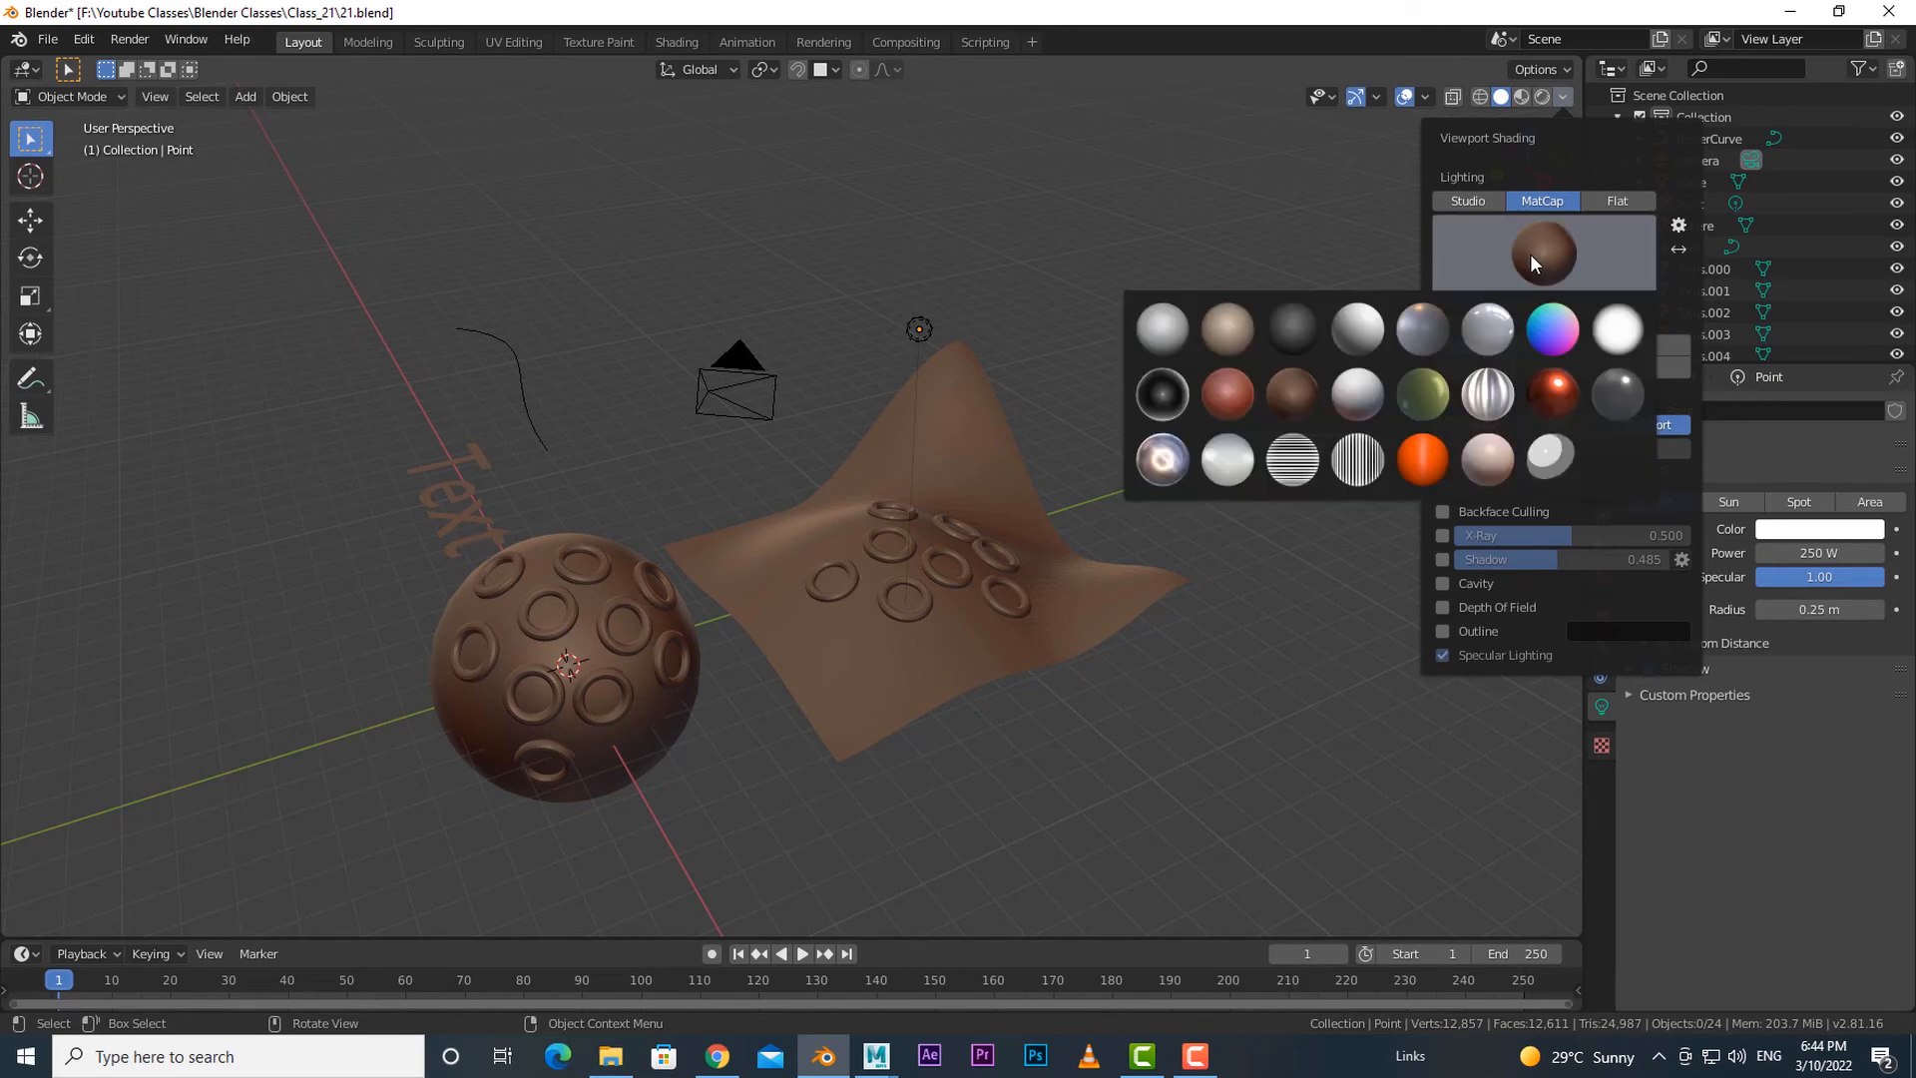
left_click(1163, 459)
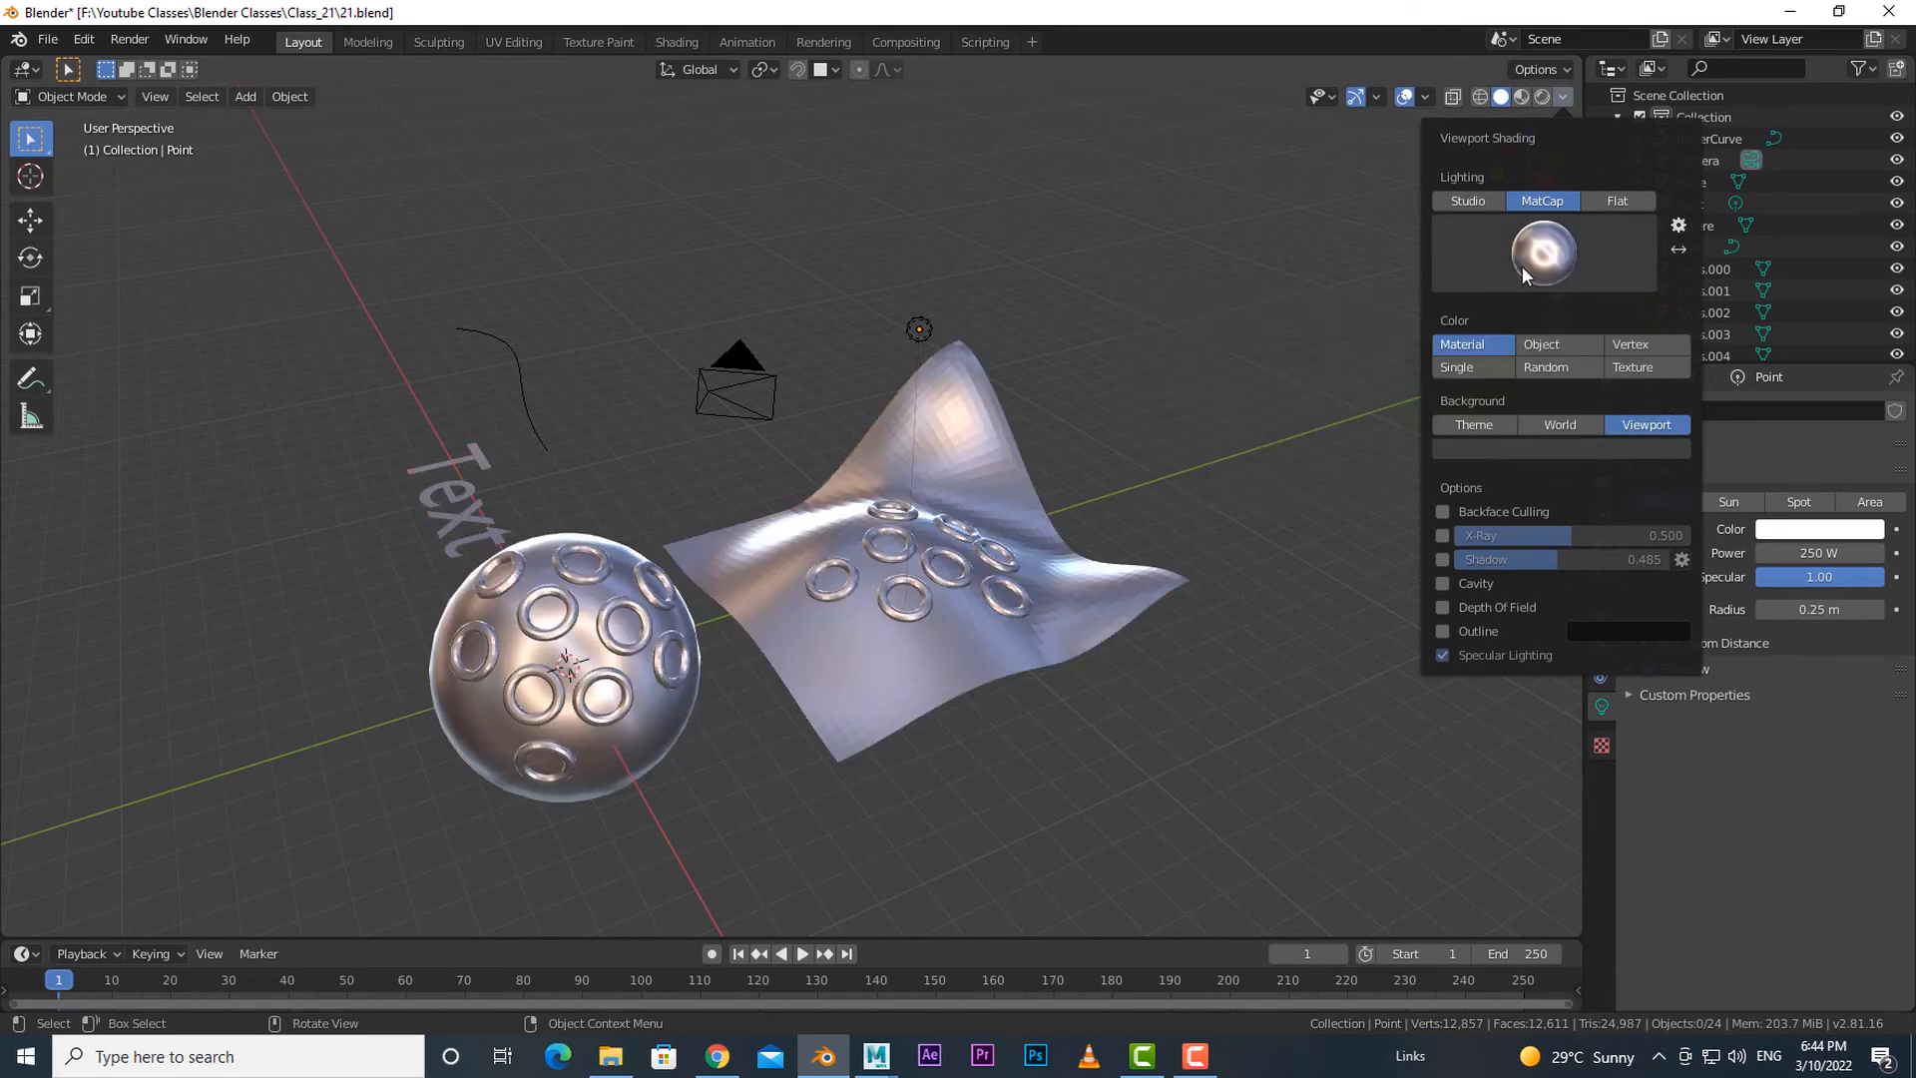
left_click(1545, 255)
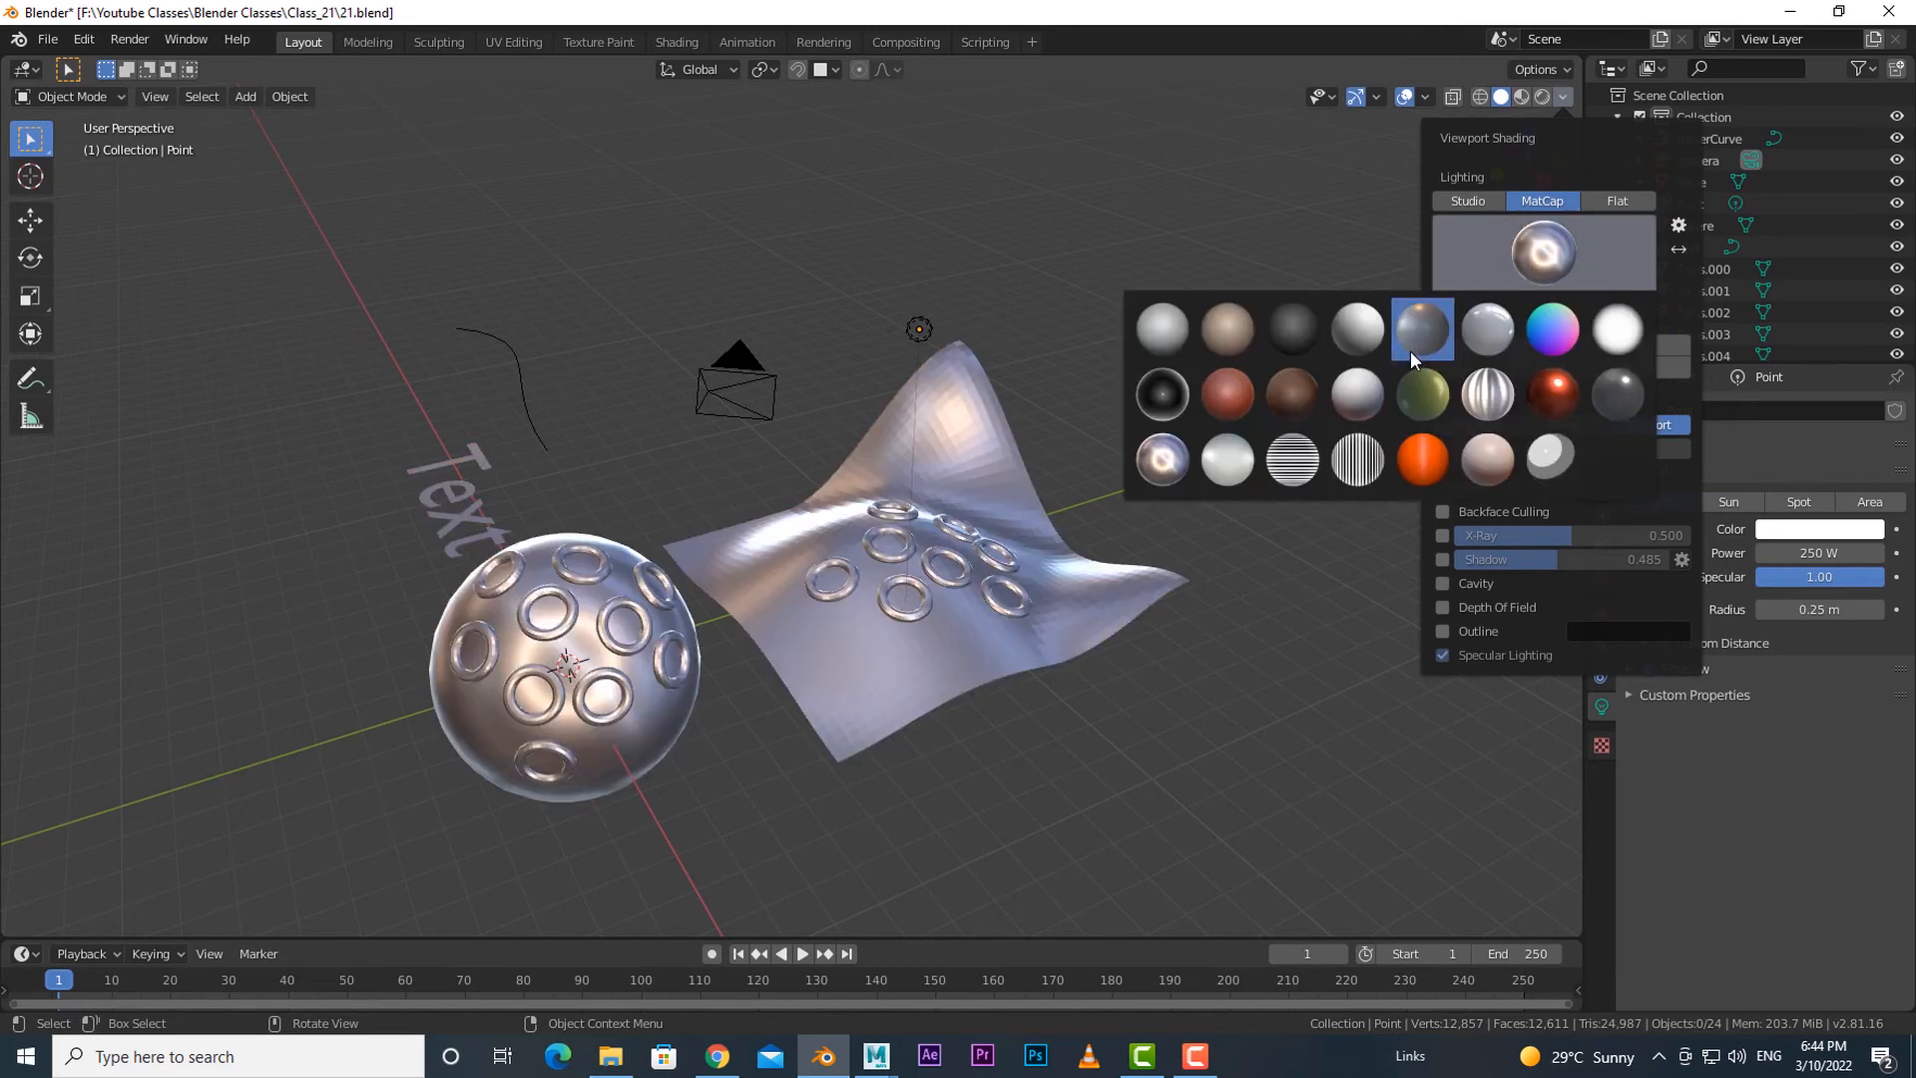
left_click(1411, 350)
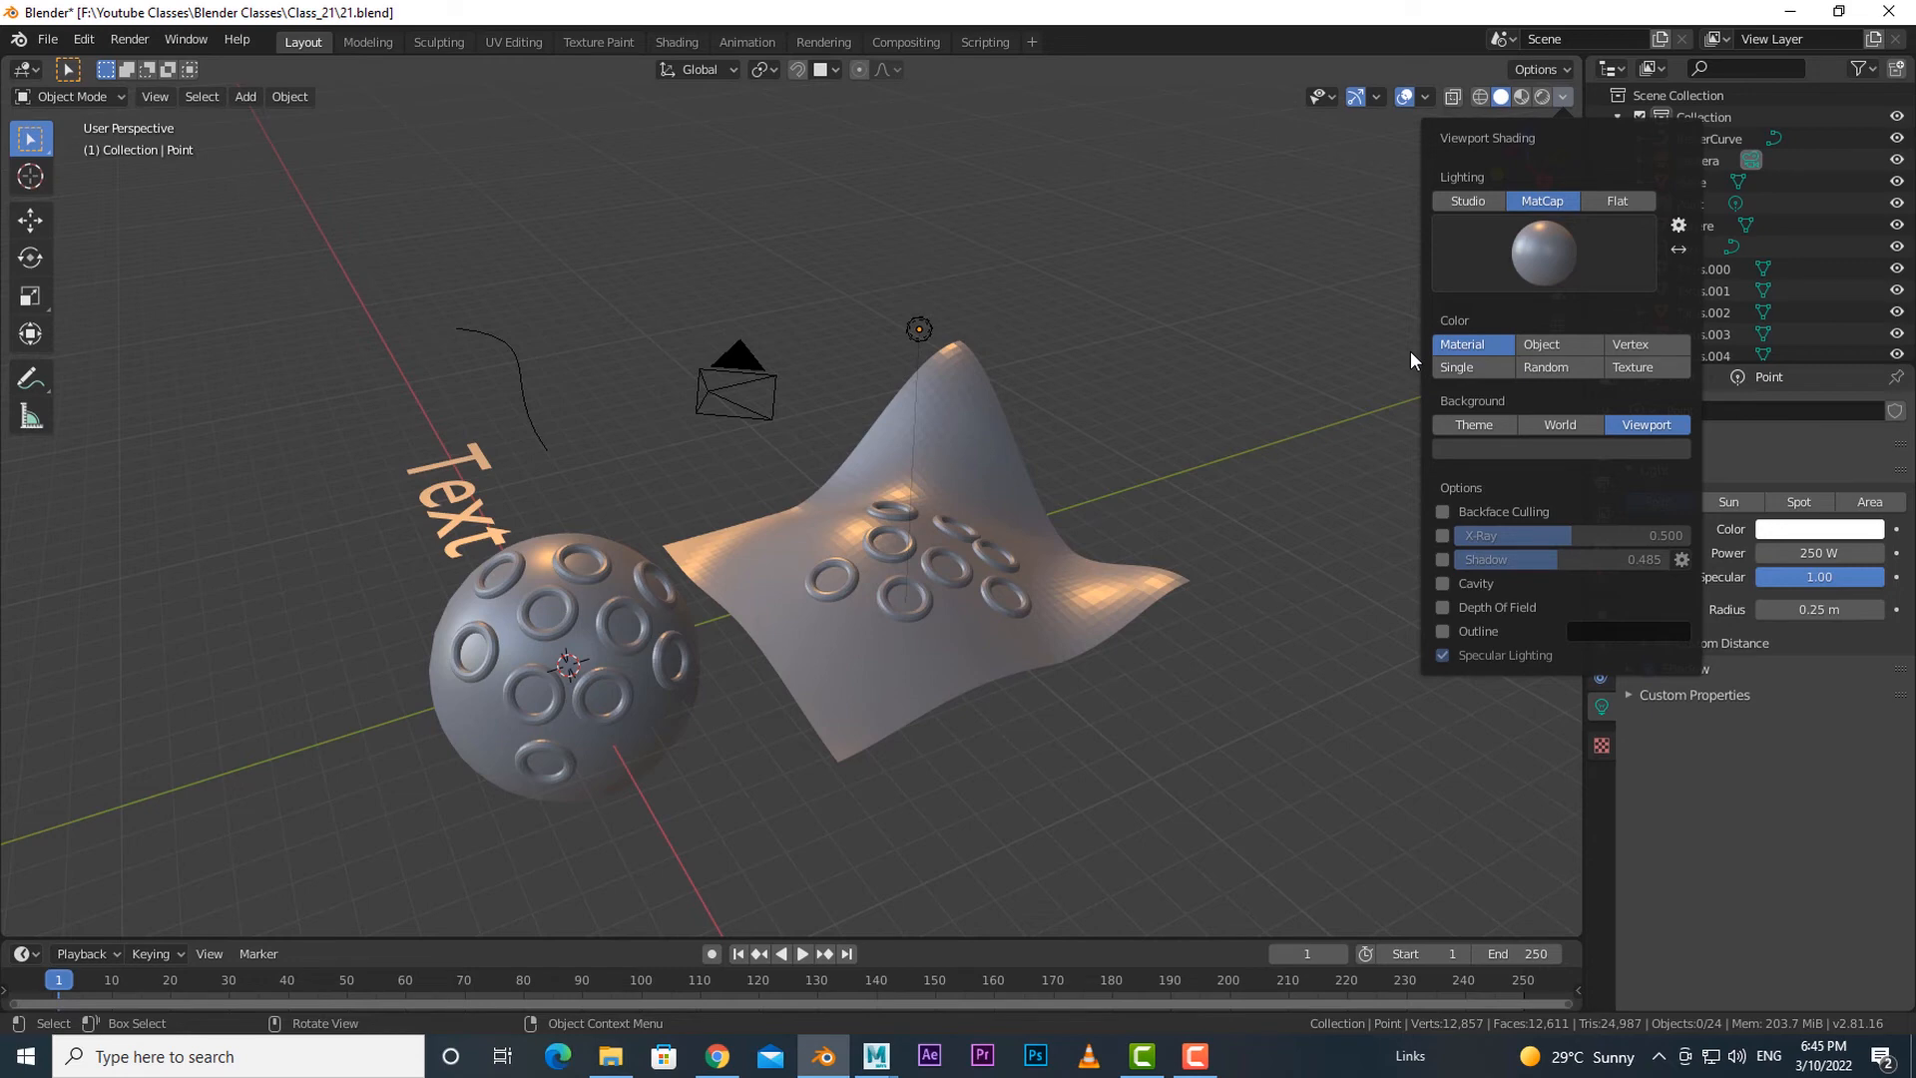
- Keep the lighting on MatCap and apply the brown clay-like matcap
left_click(1459, 203)
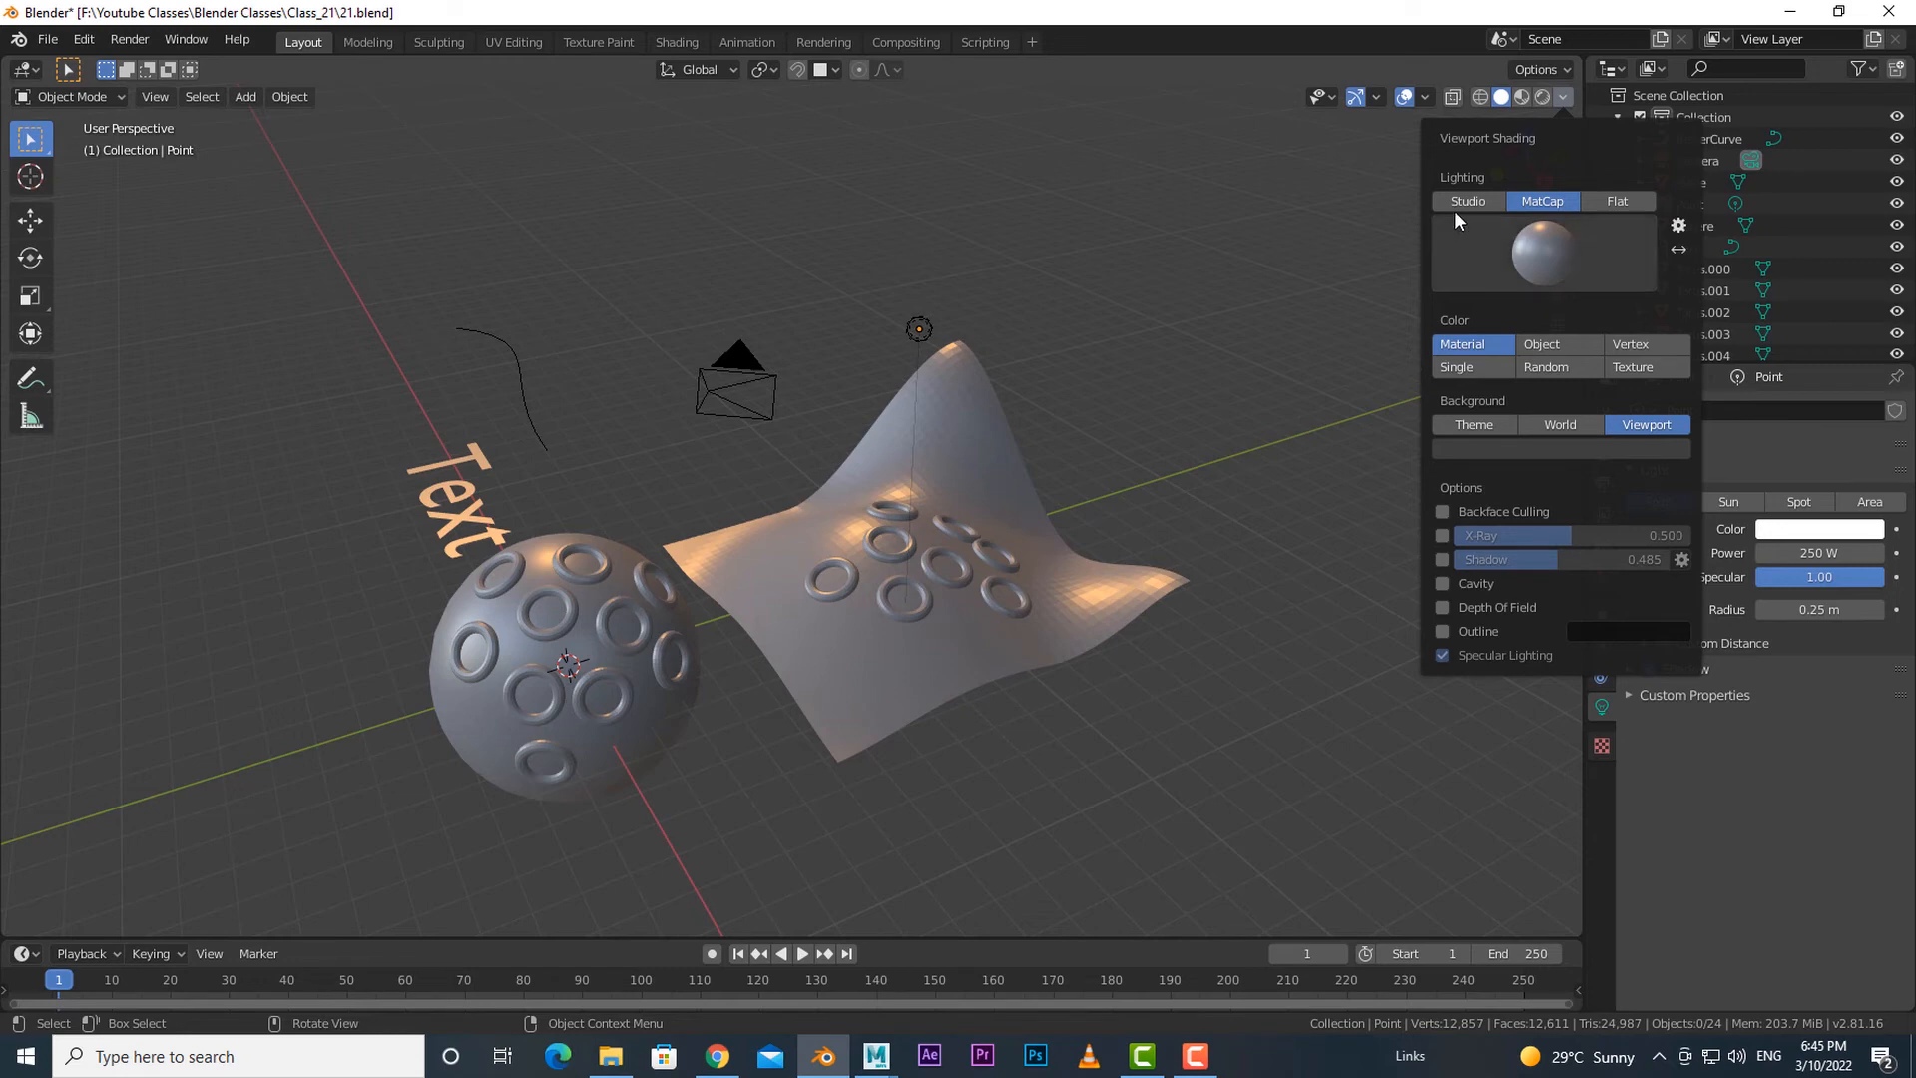
left_click(1534, 203)
left_click(1543, 245)
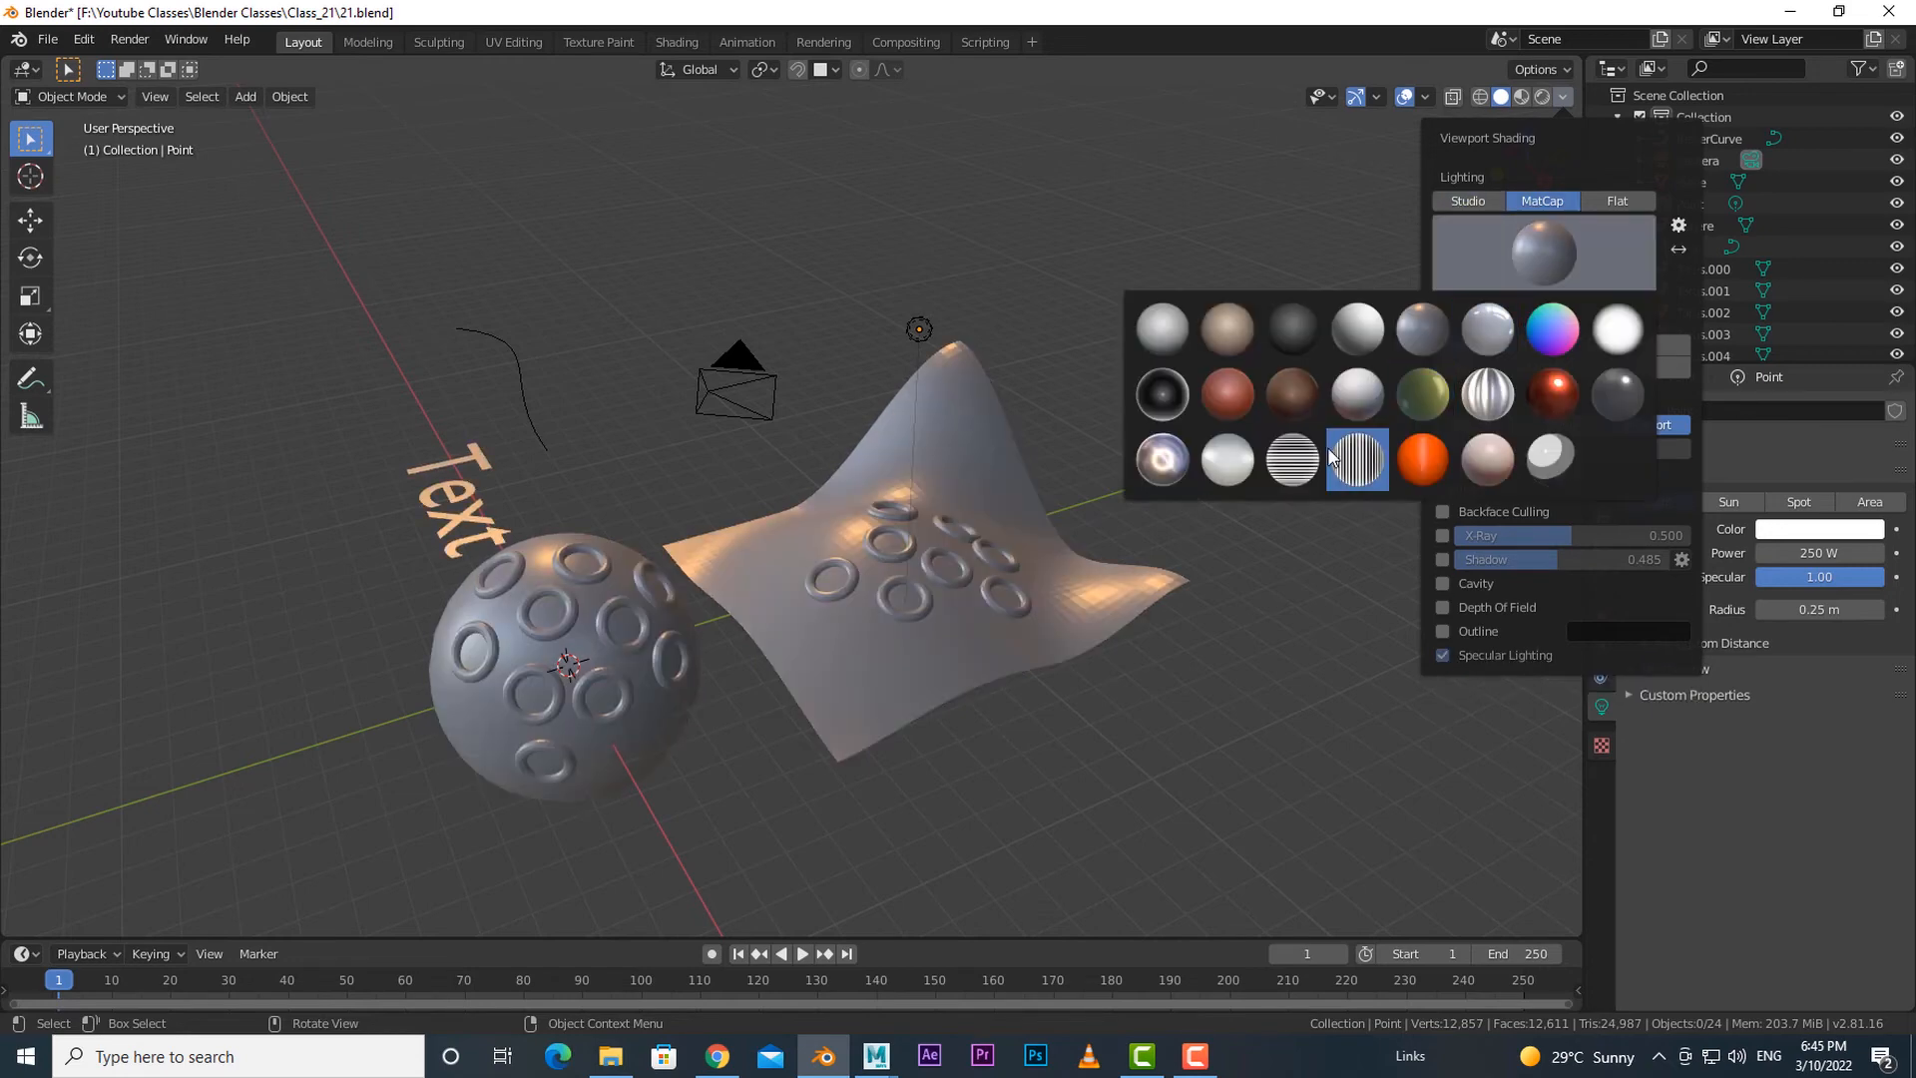
left_click(1300, 404)
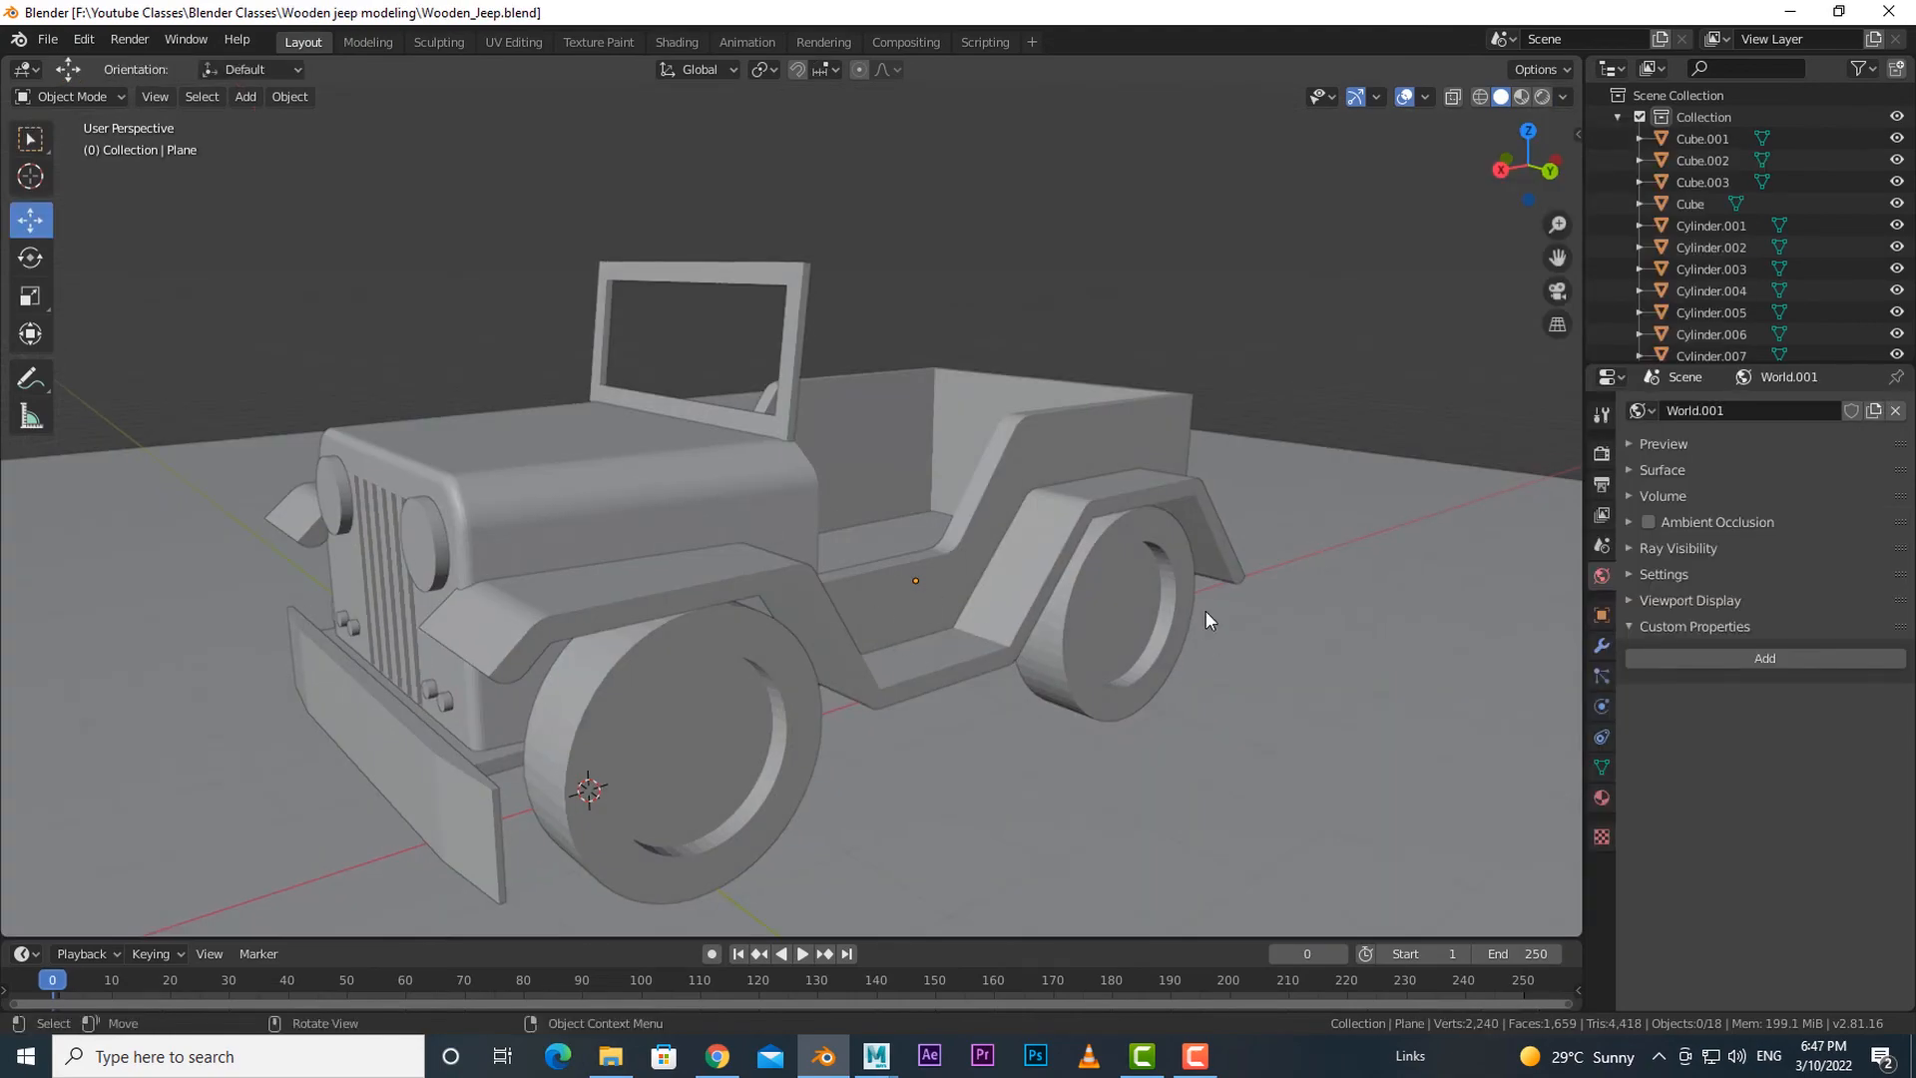
- Turn on Cavity in the viewport shading options and inspect the jeep's edges and recesses
left_click(1563, 96)
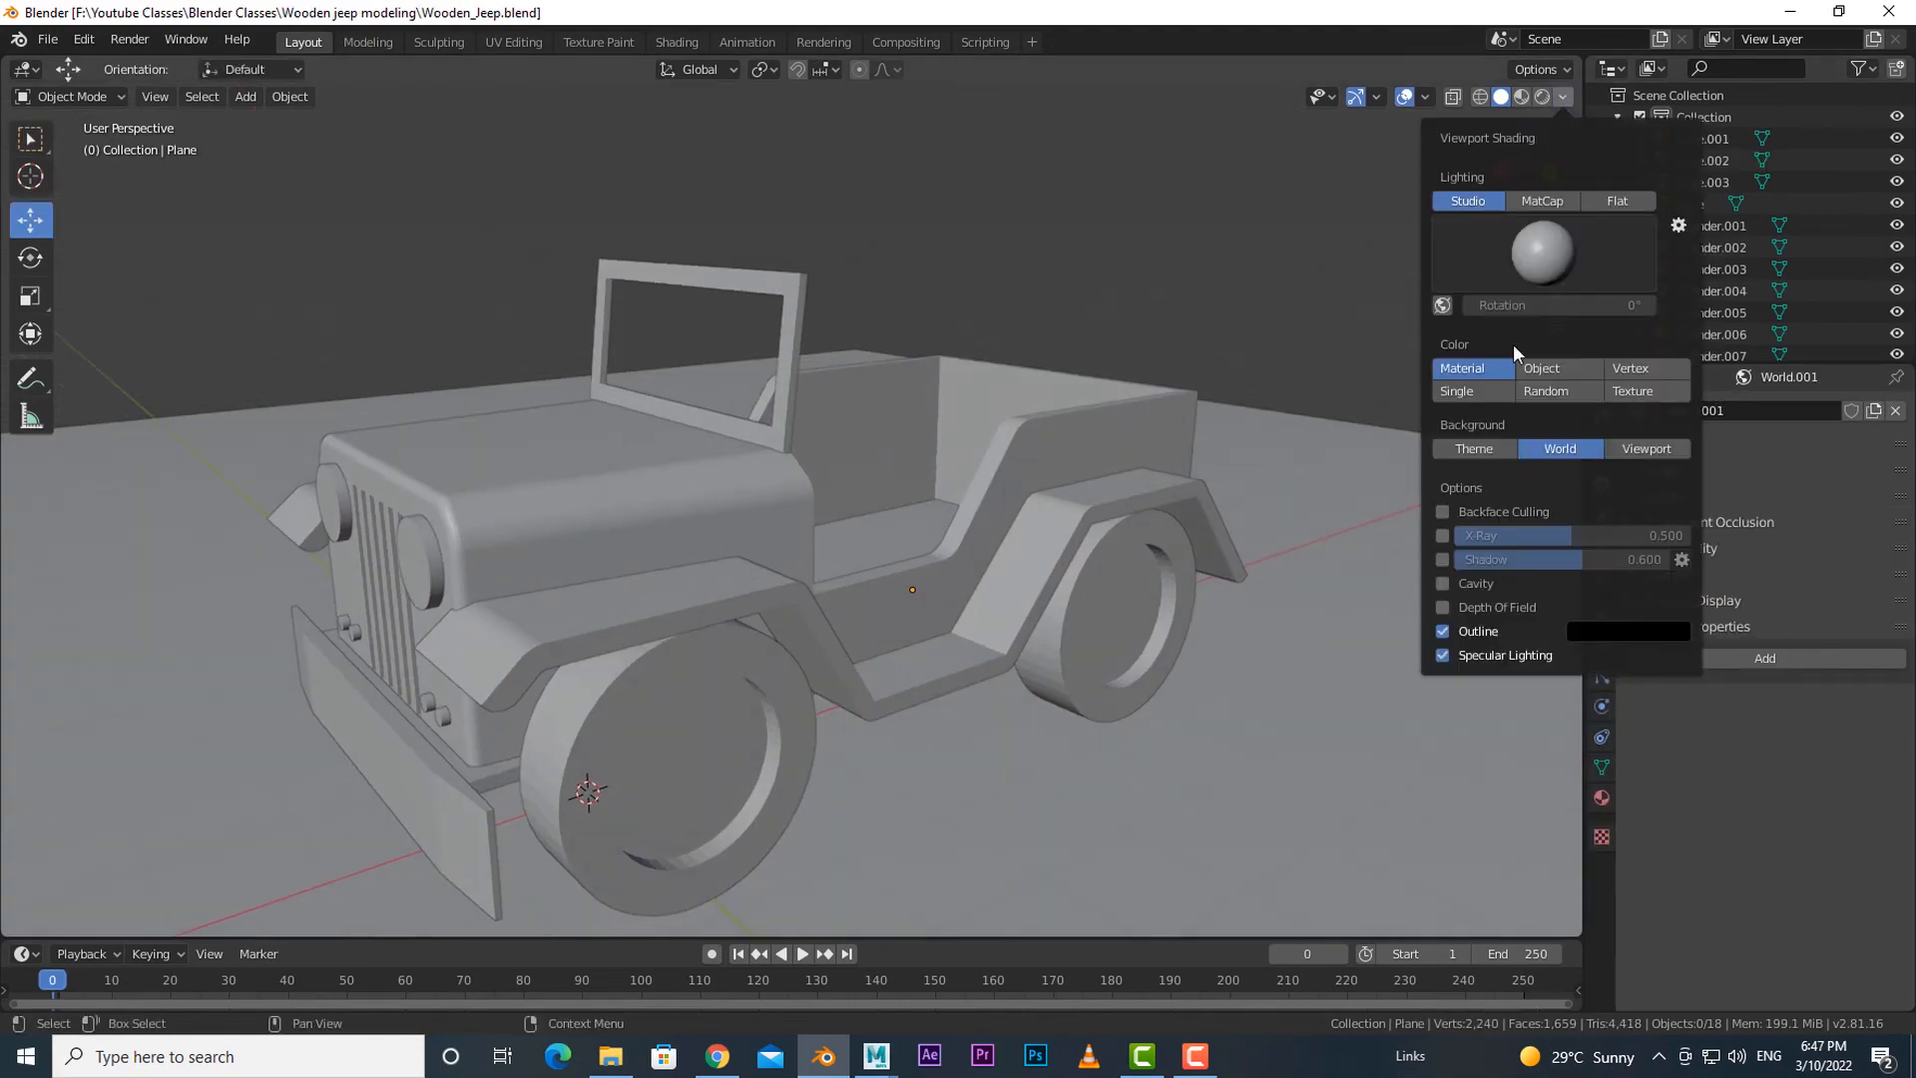
left_click(1444, 583)
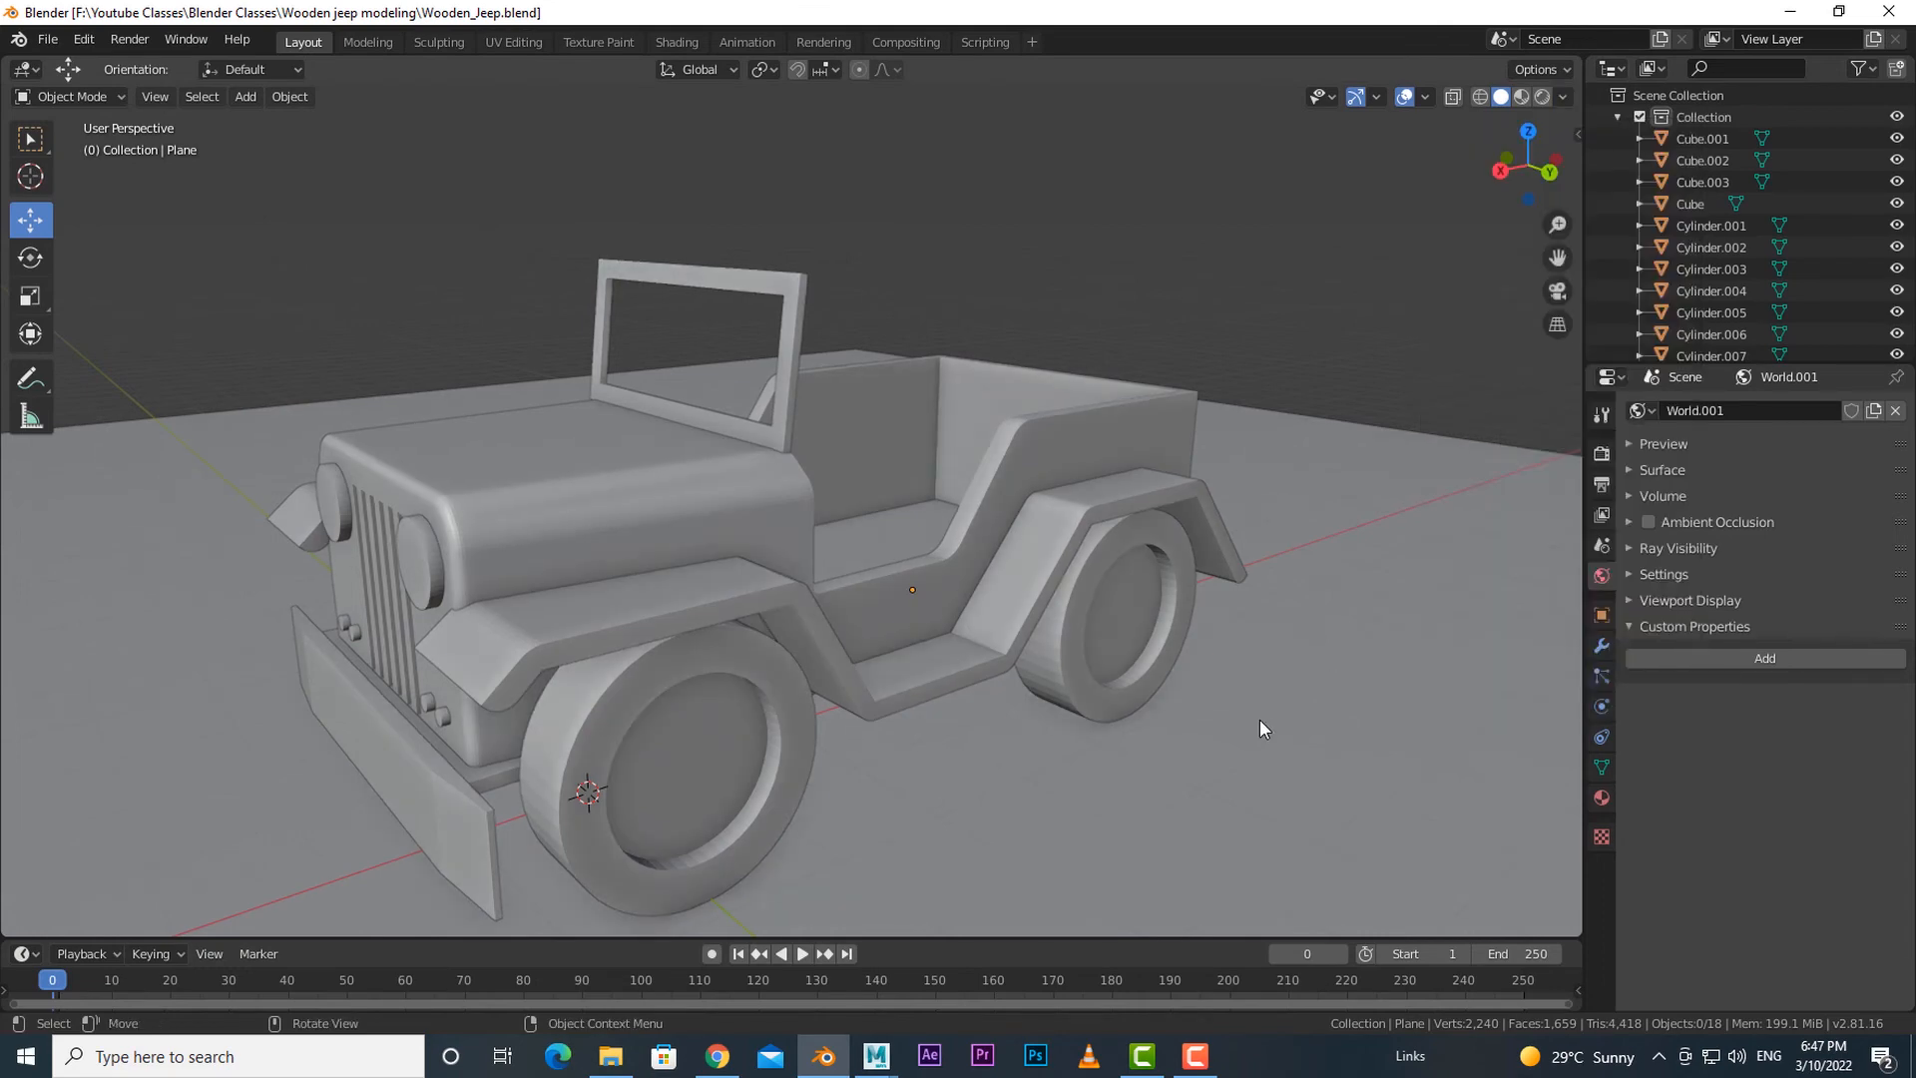
middle_click_drag(1260, 729, 894, 723)
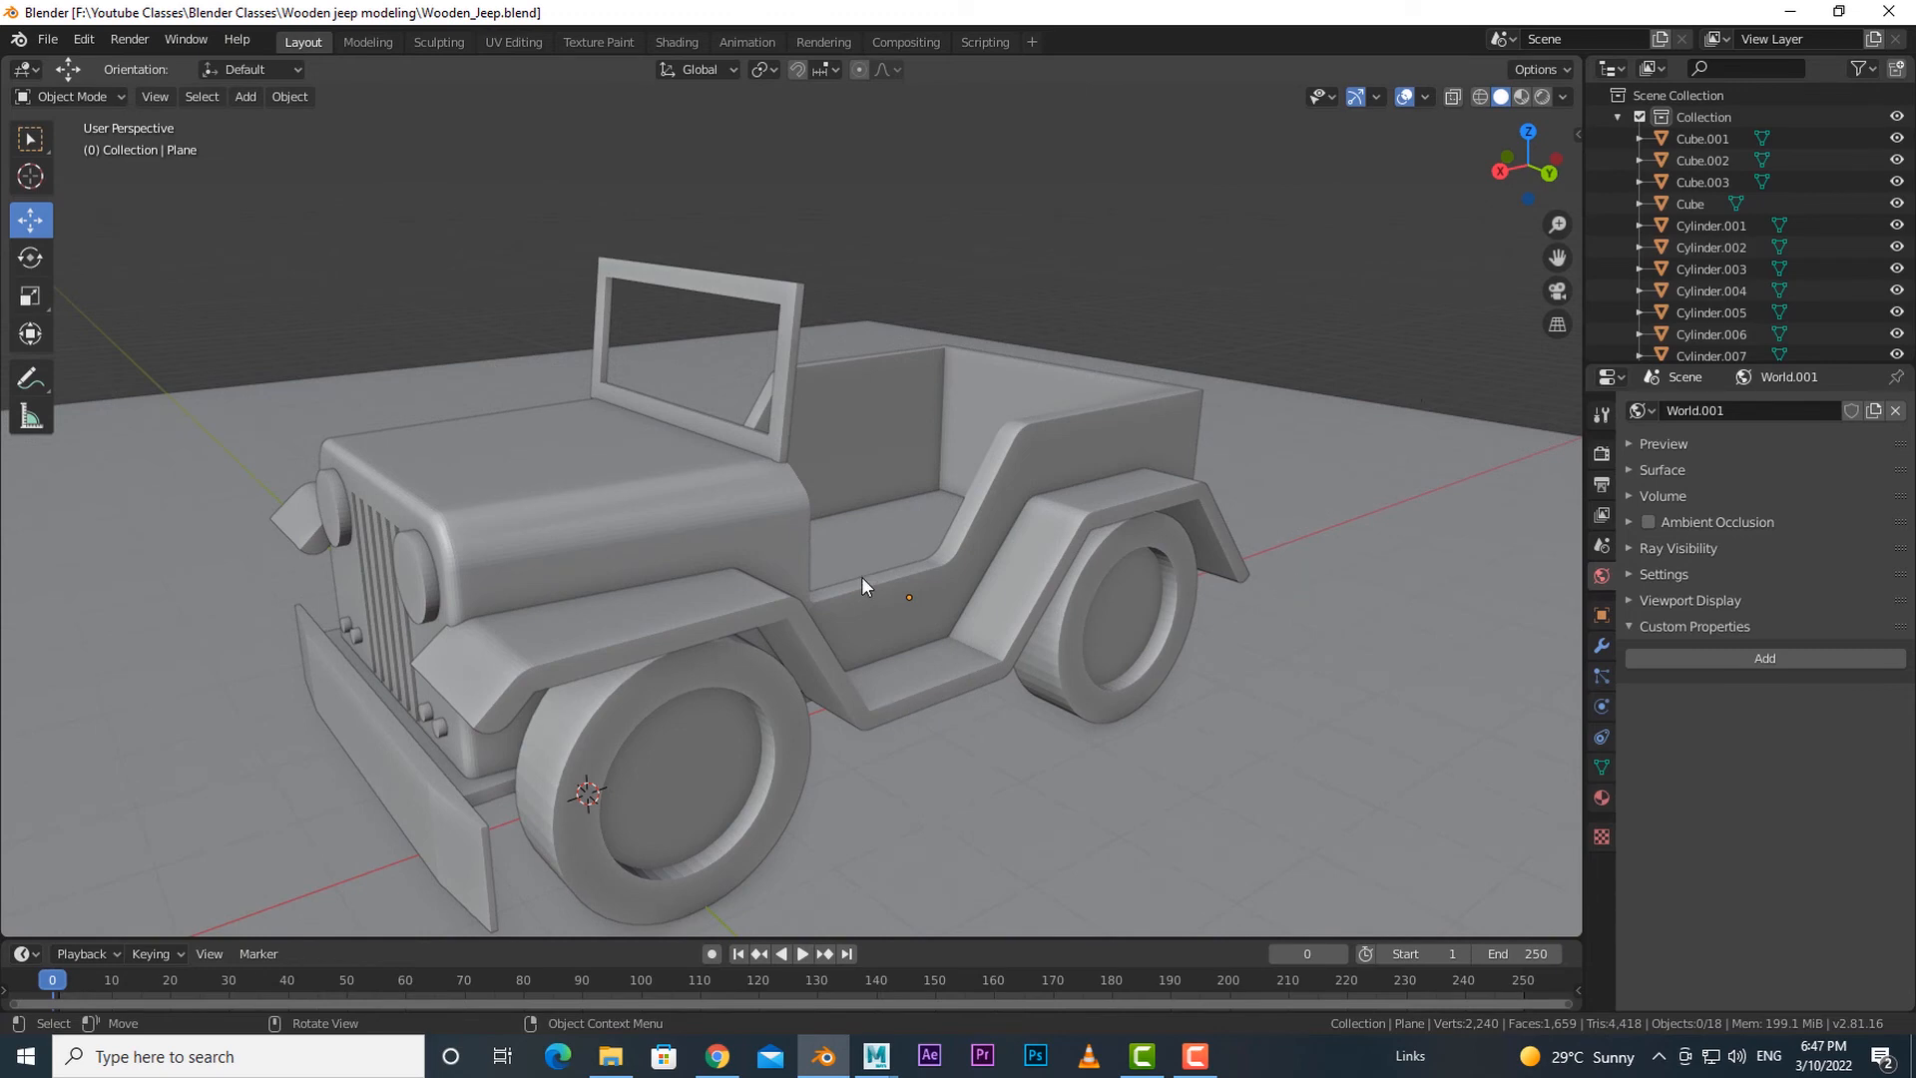
- Turn on Shadow in the viewport shading options of the jeep scene and adjust the shadow strength slightly
left_click(1564, 94)
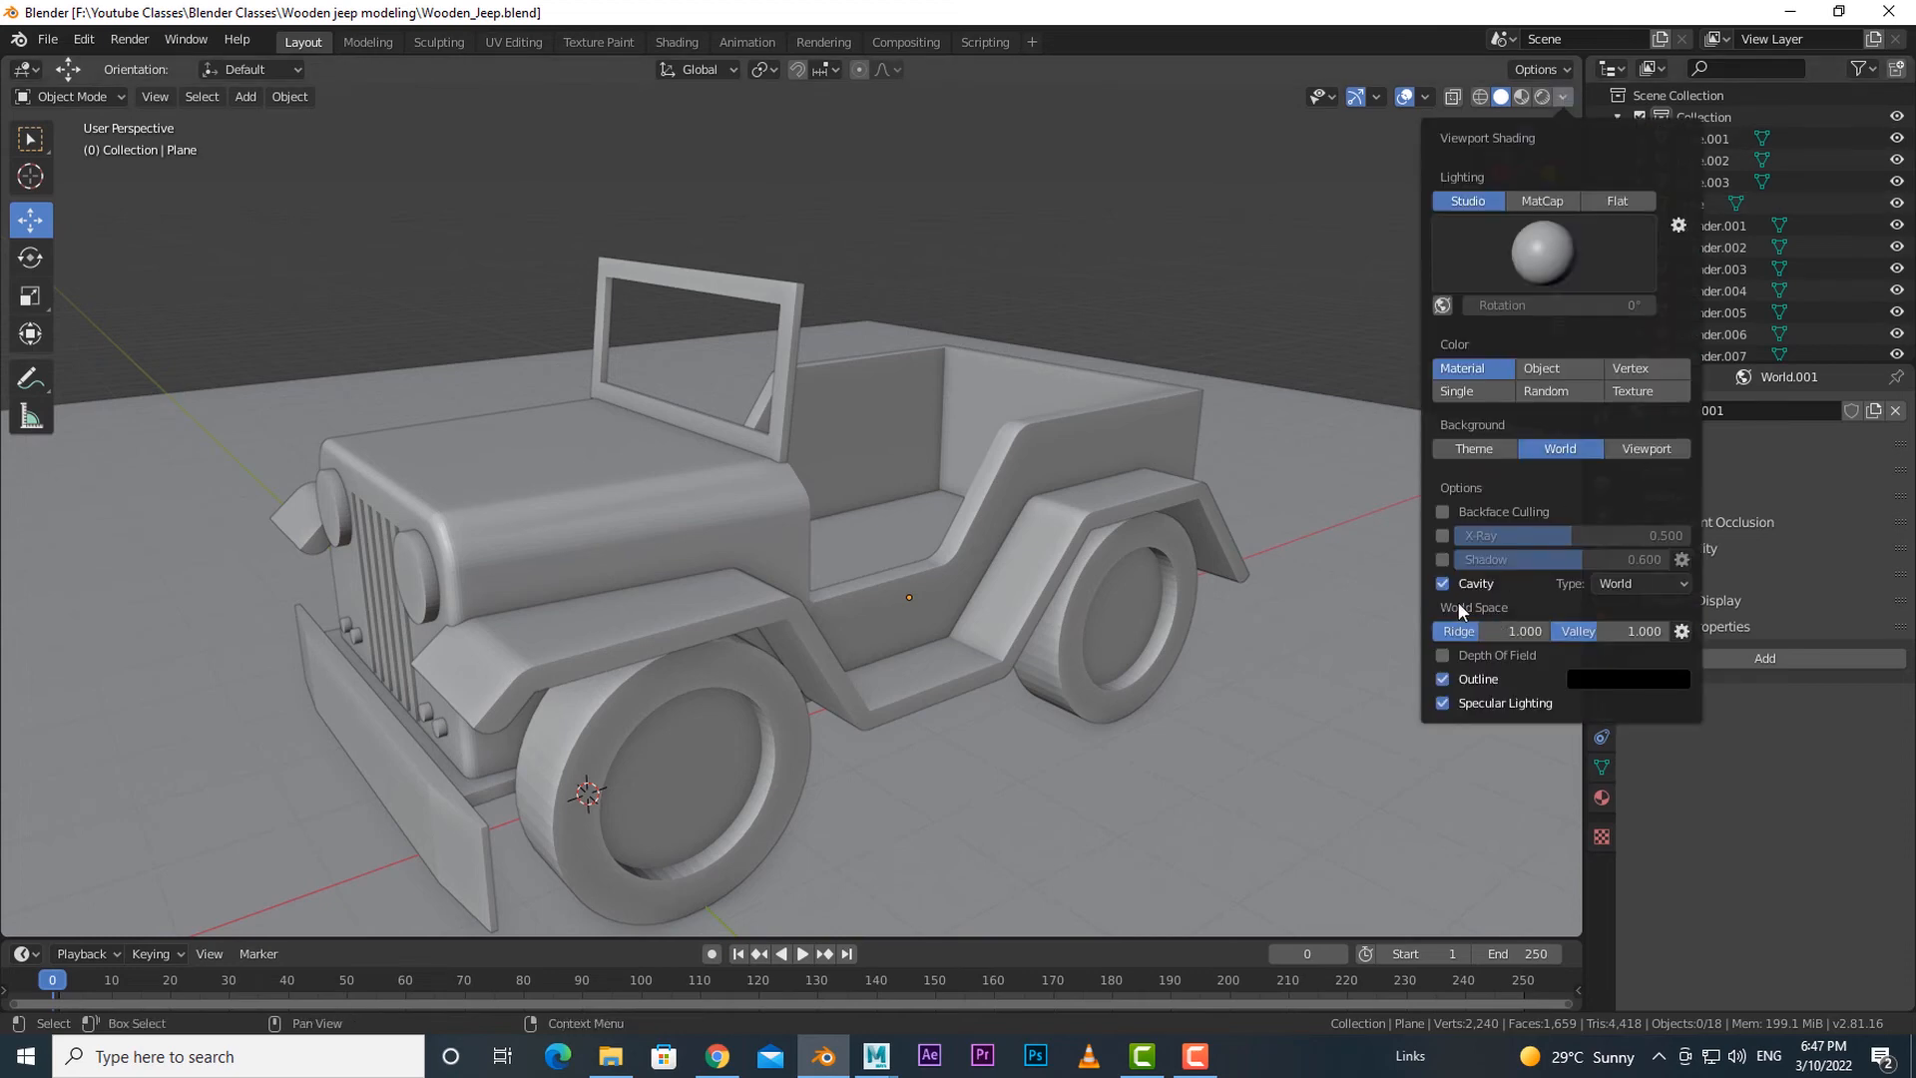
left_click(1442, 559)
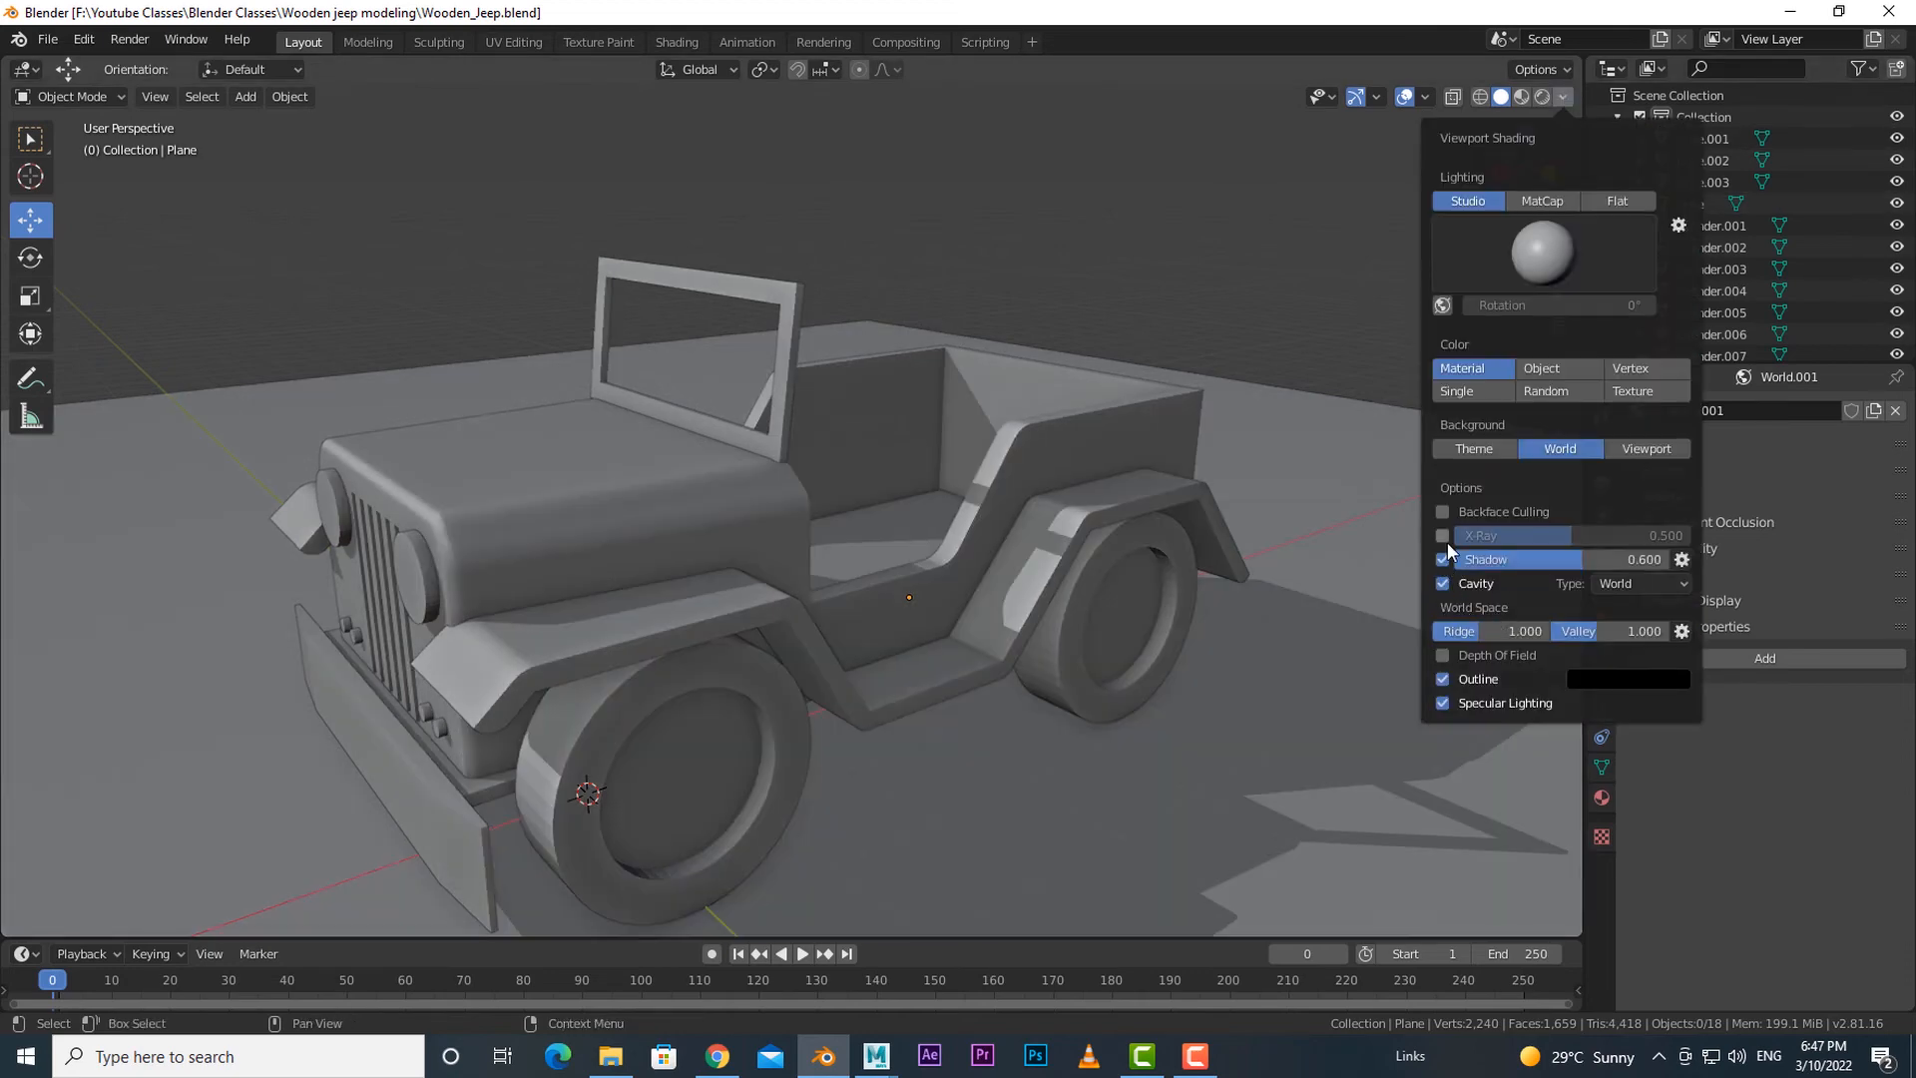
left_click_drag(1525, 559, 1526, 559)
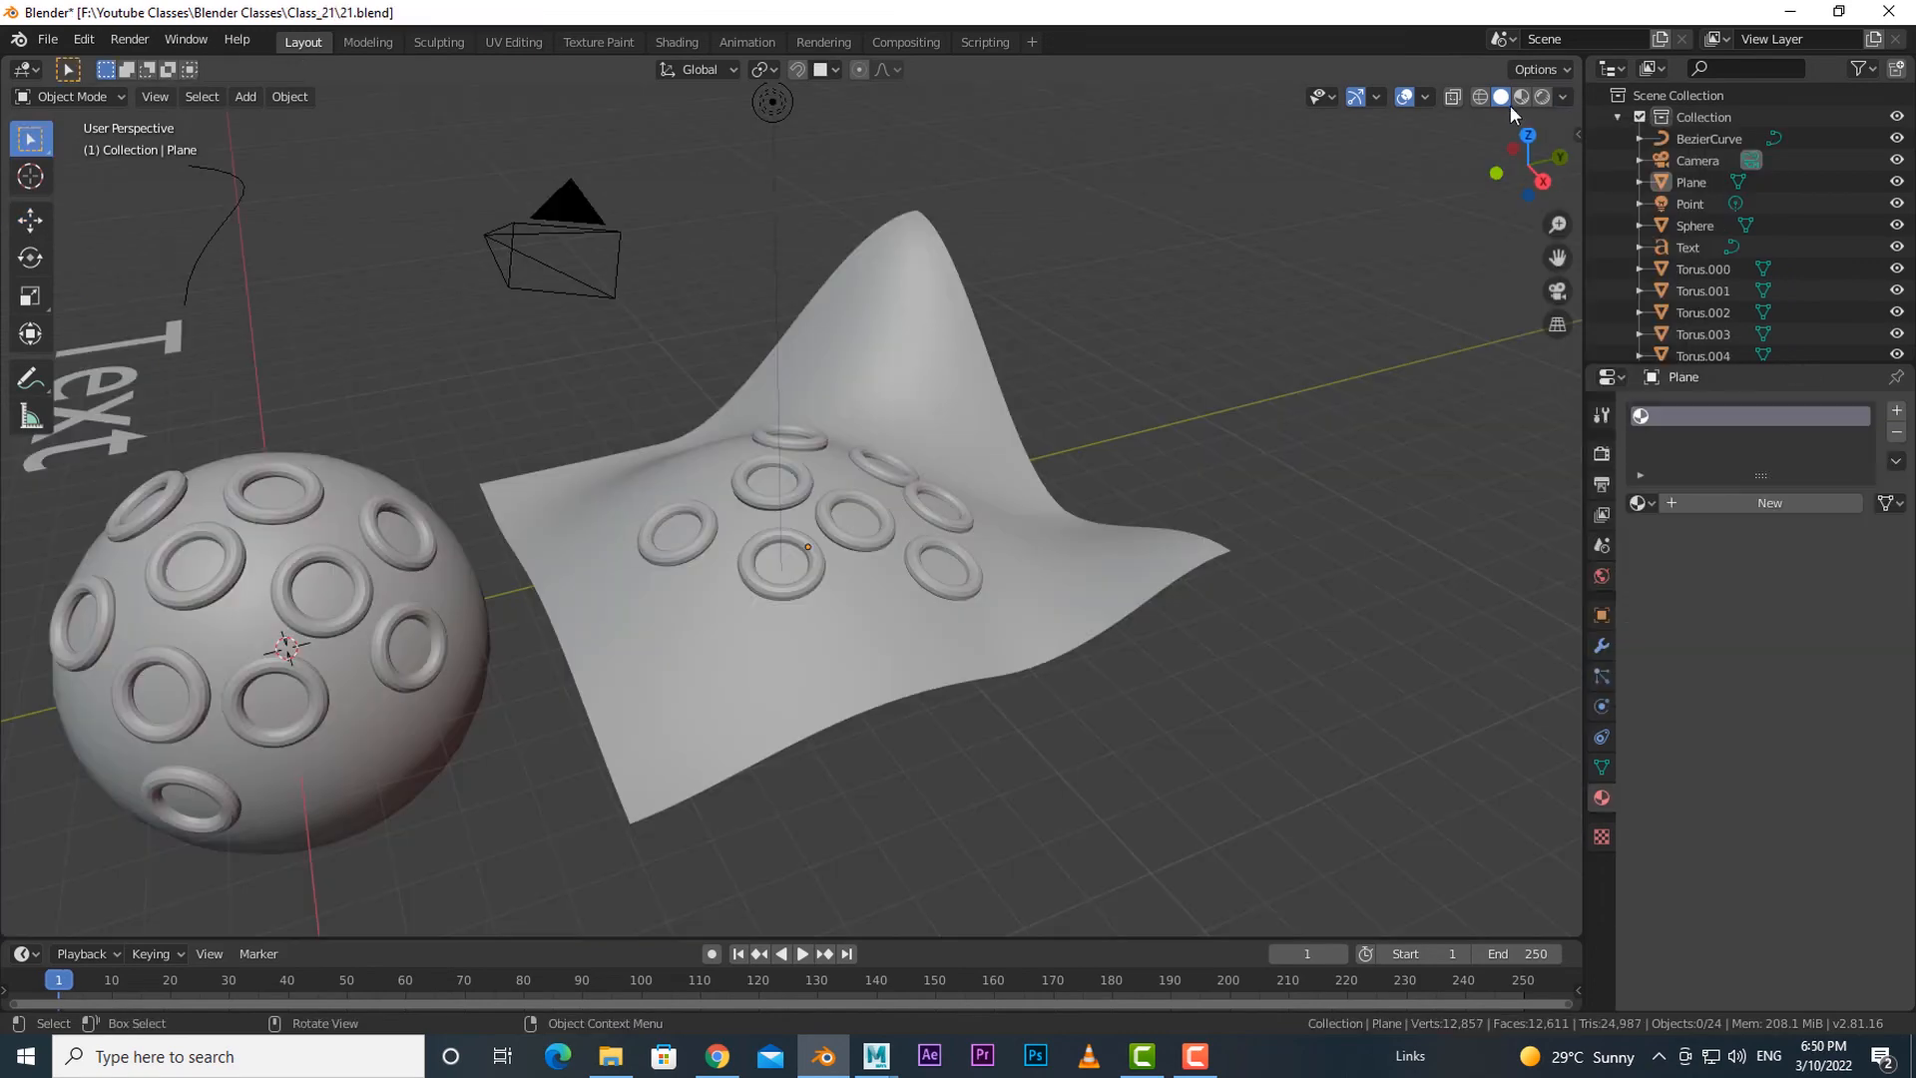
- Switch the scene with the sphere and curved plane to material preview shading and view its environment lighting options
middle_click_drag(1300, 366, 1291, 410)
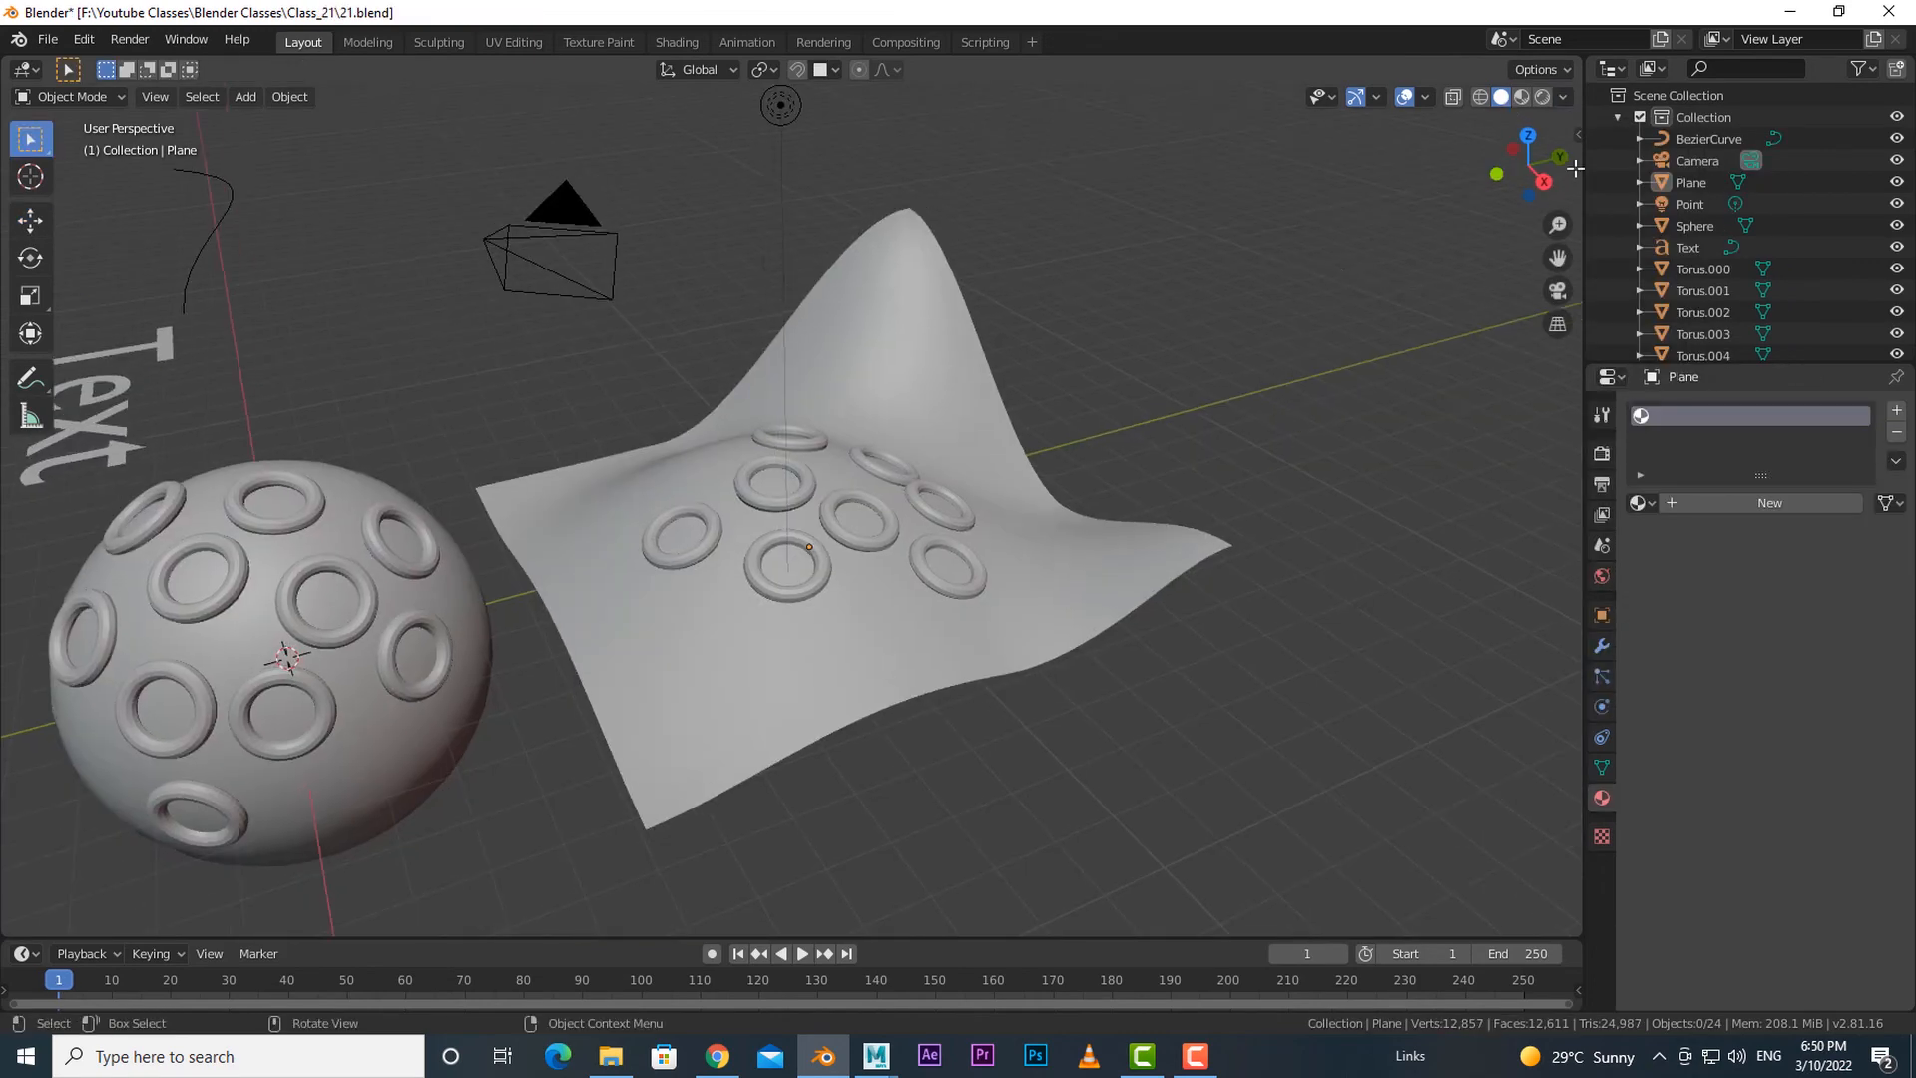
left_click(1563, 97)
left_click(1523, 96)
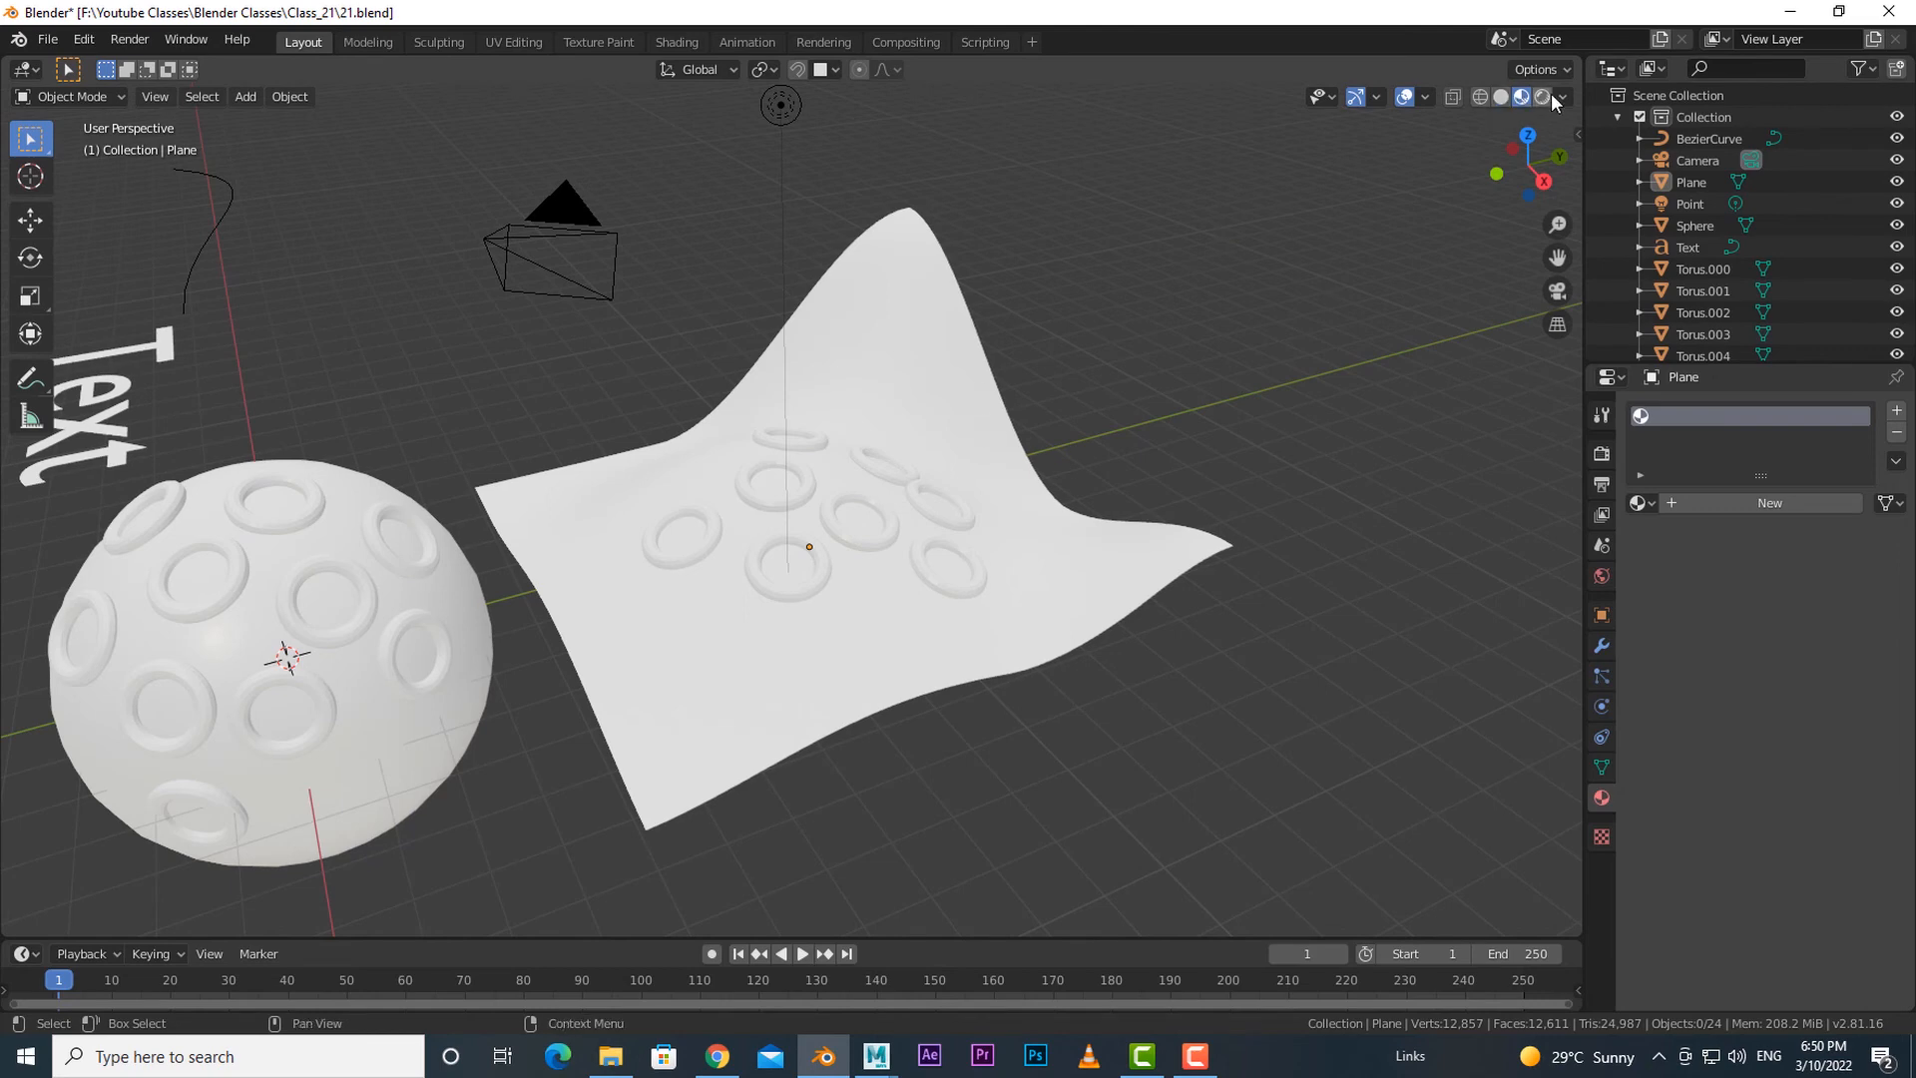
left_click(1563, 97)
left_click(1544, 281)
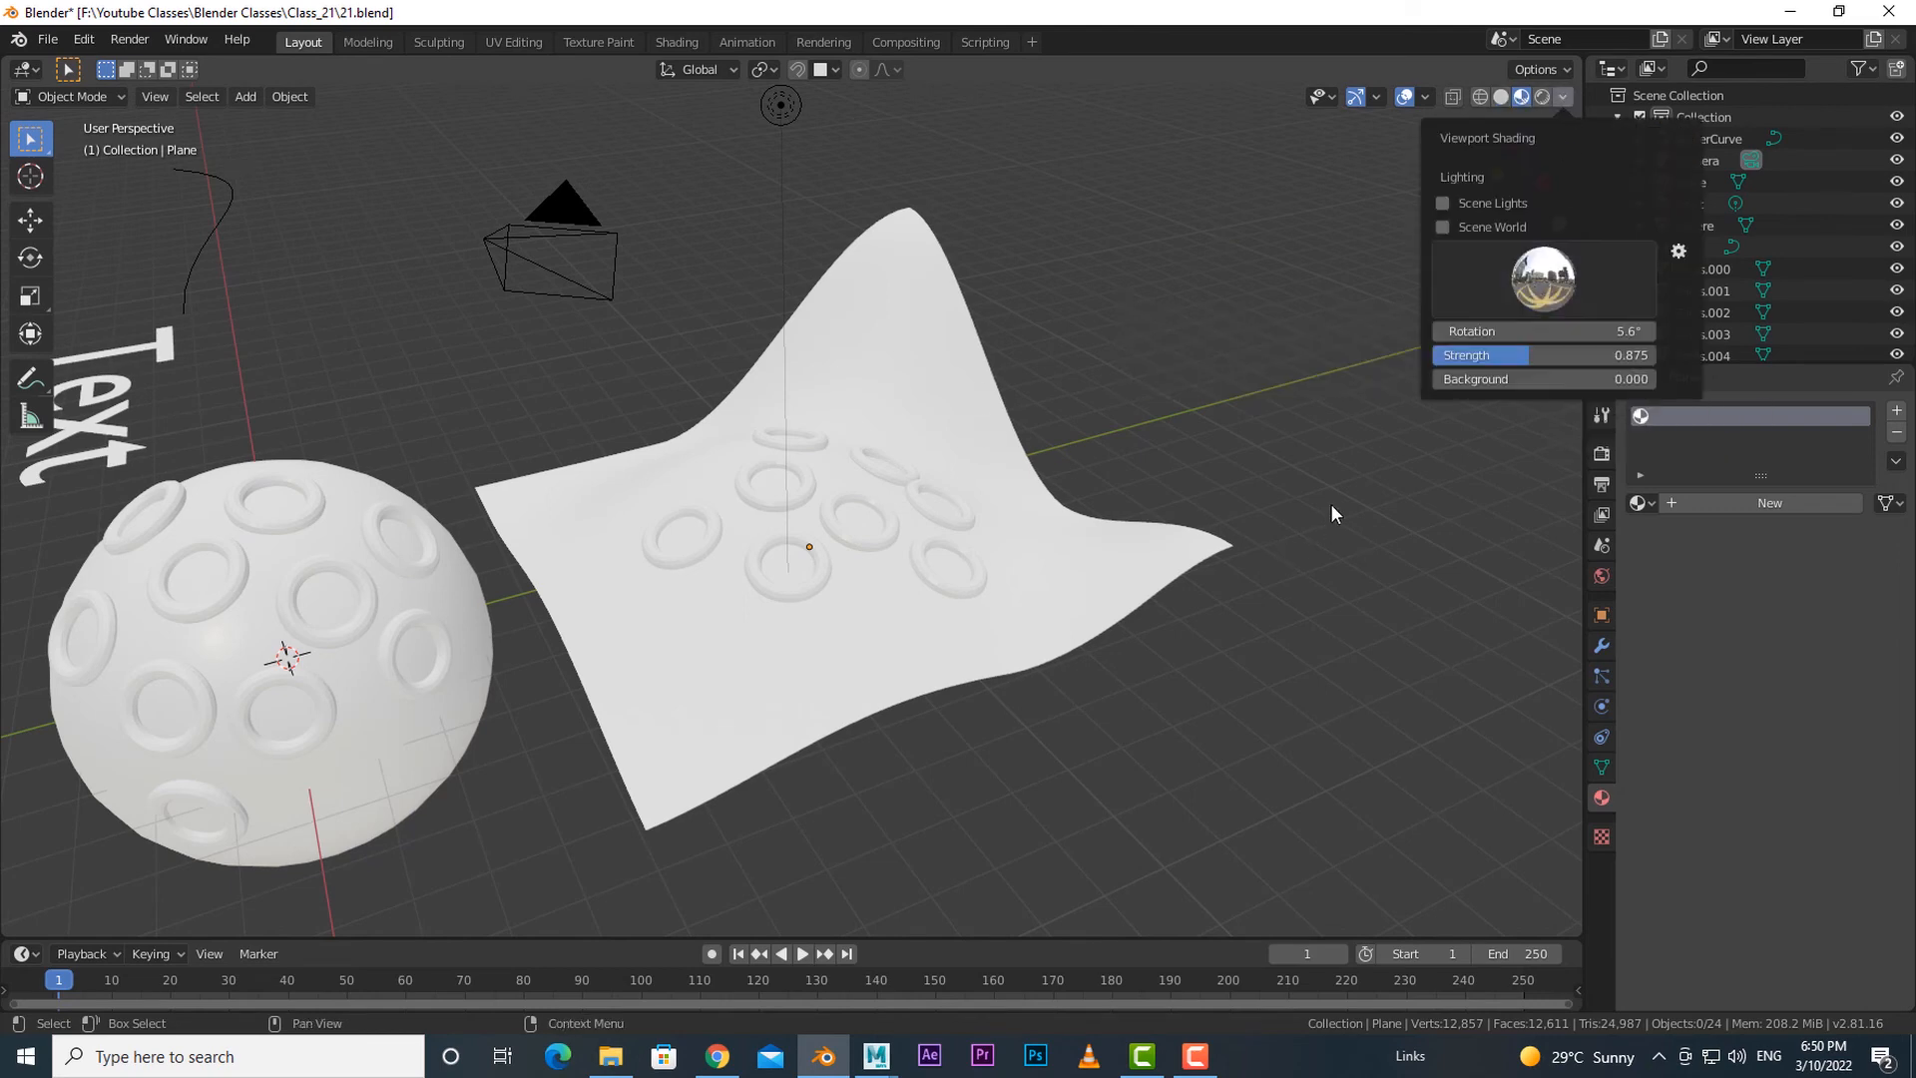
- Give the curved plane a new material named terrain
left_click(1188, 556)
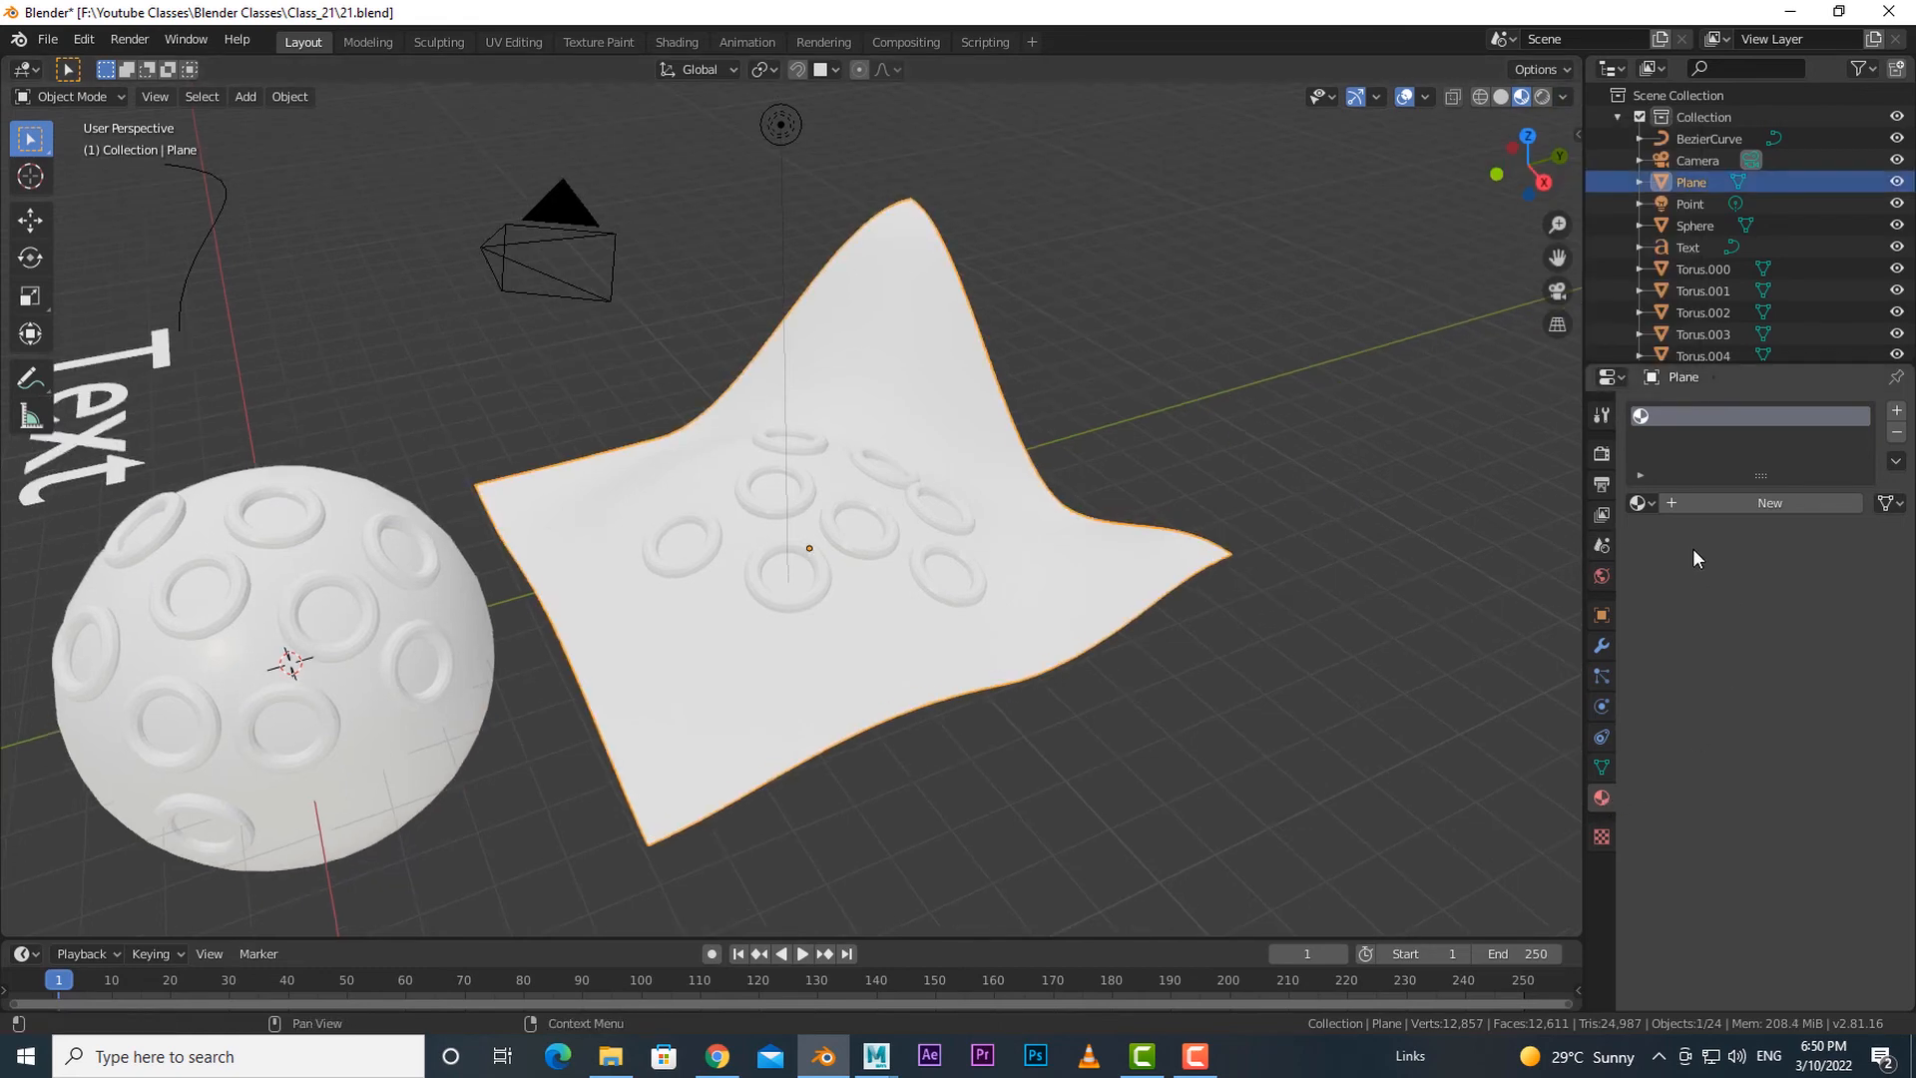
left_click(1767, 506)
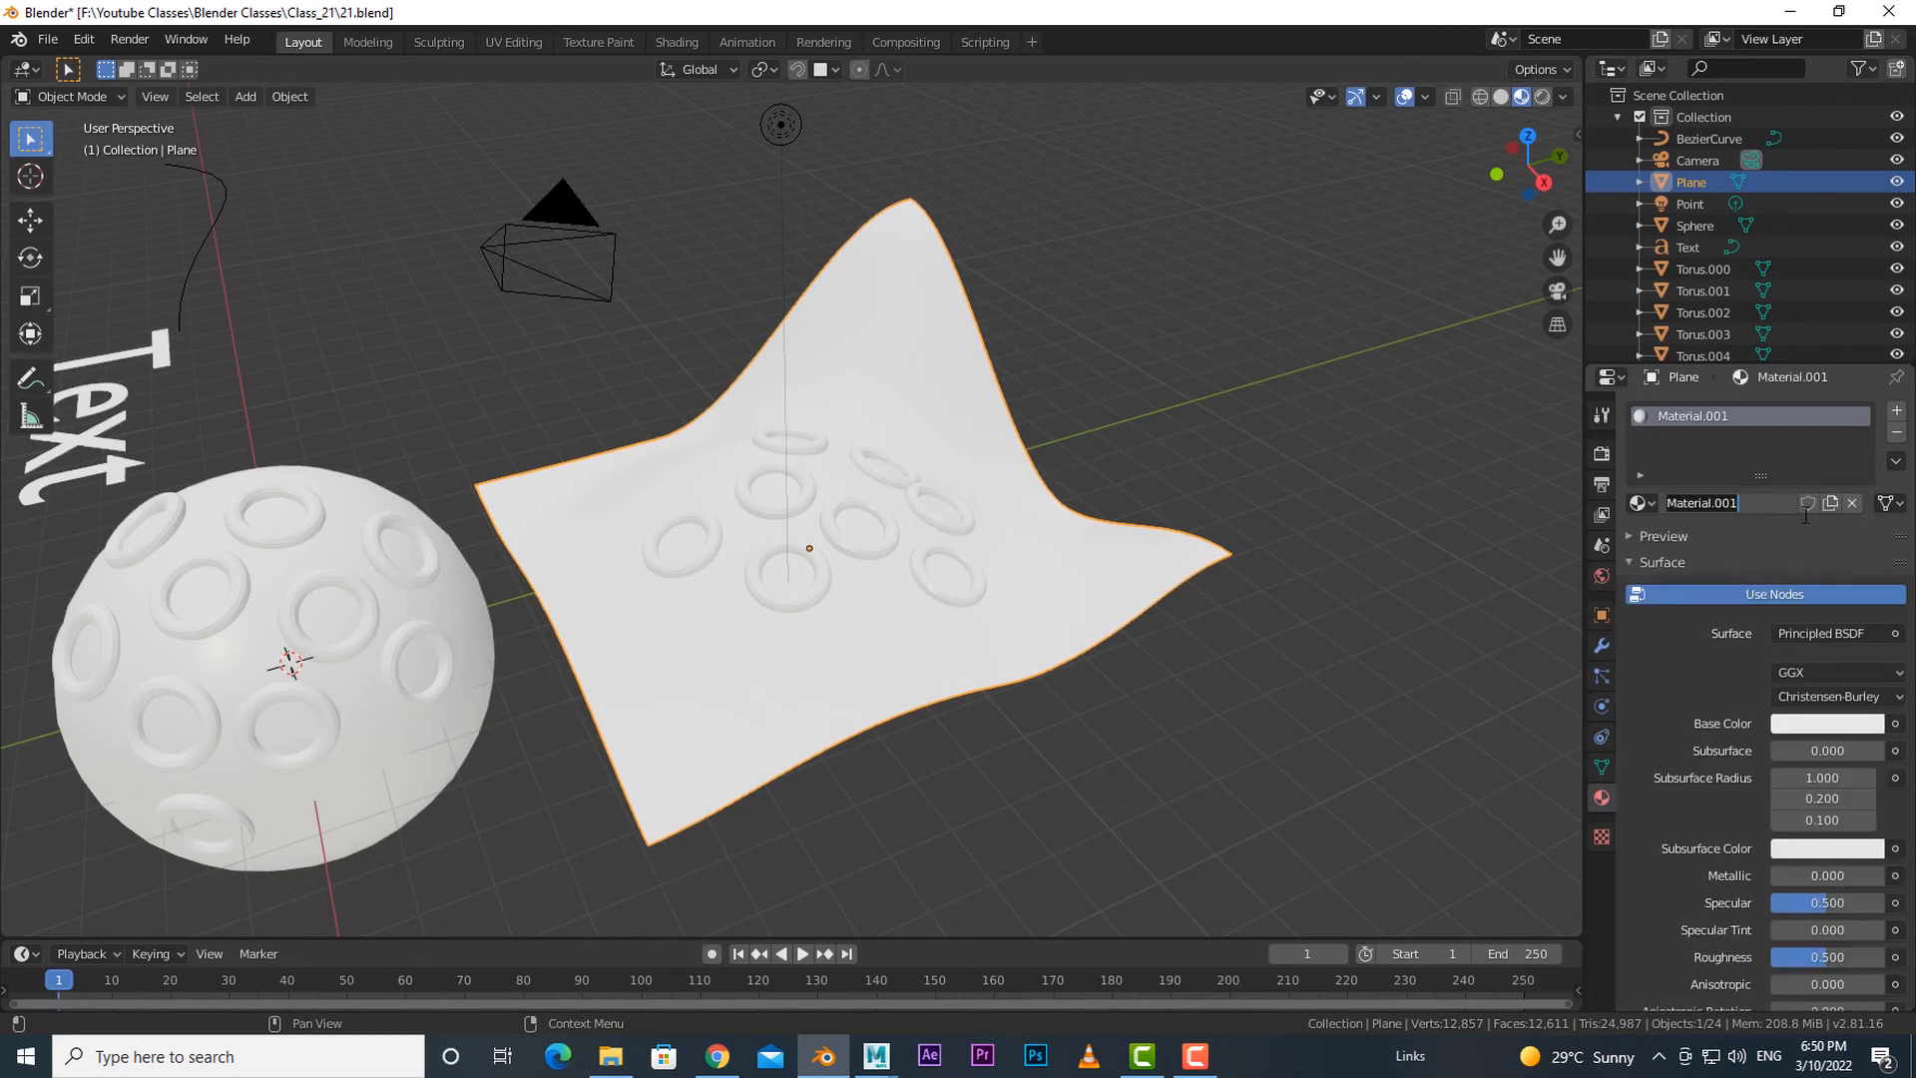
type("terrain")
key("Return")
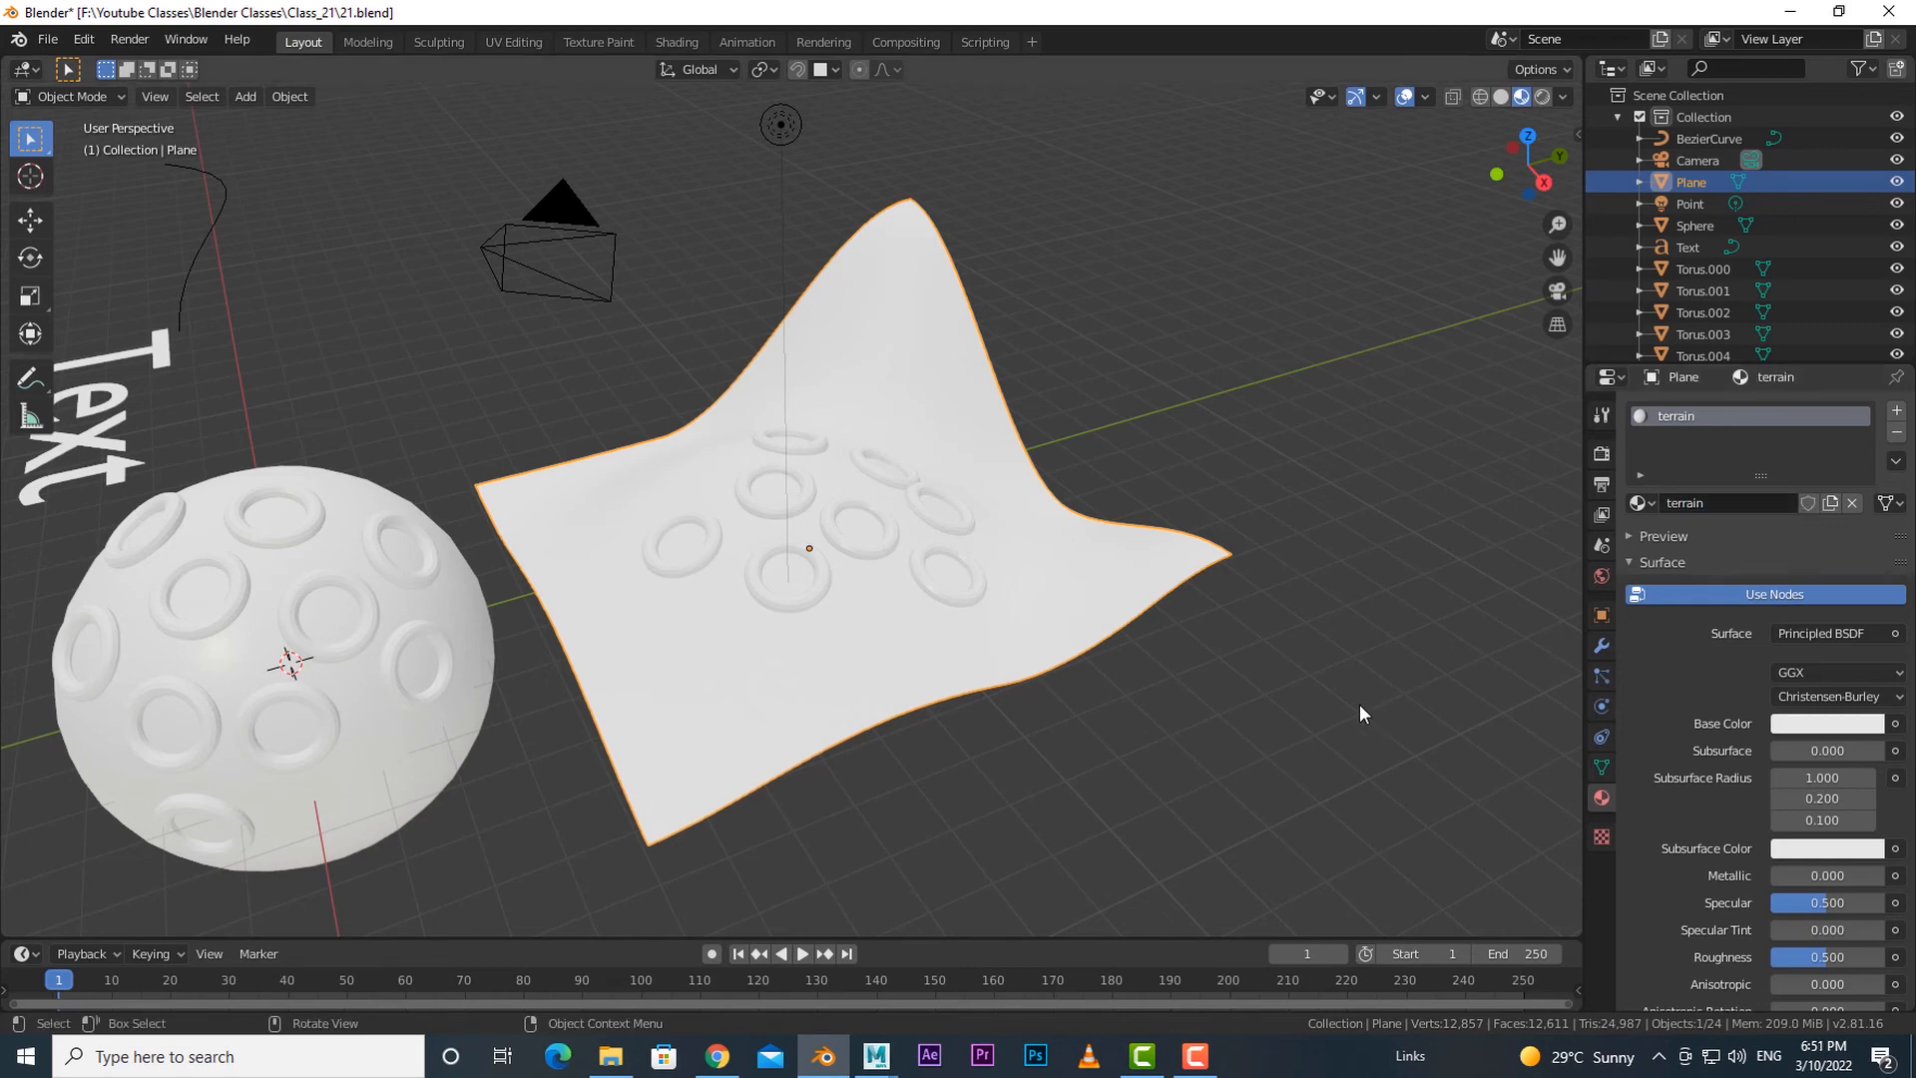
- Set the terrain material's base color to a bright, saturated red
middle_click_drag(1360, 704, 1244, 697)
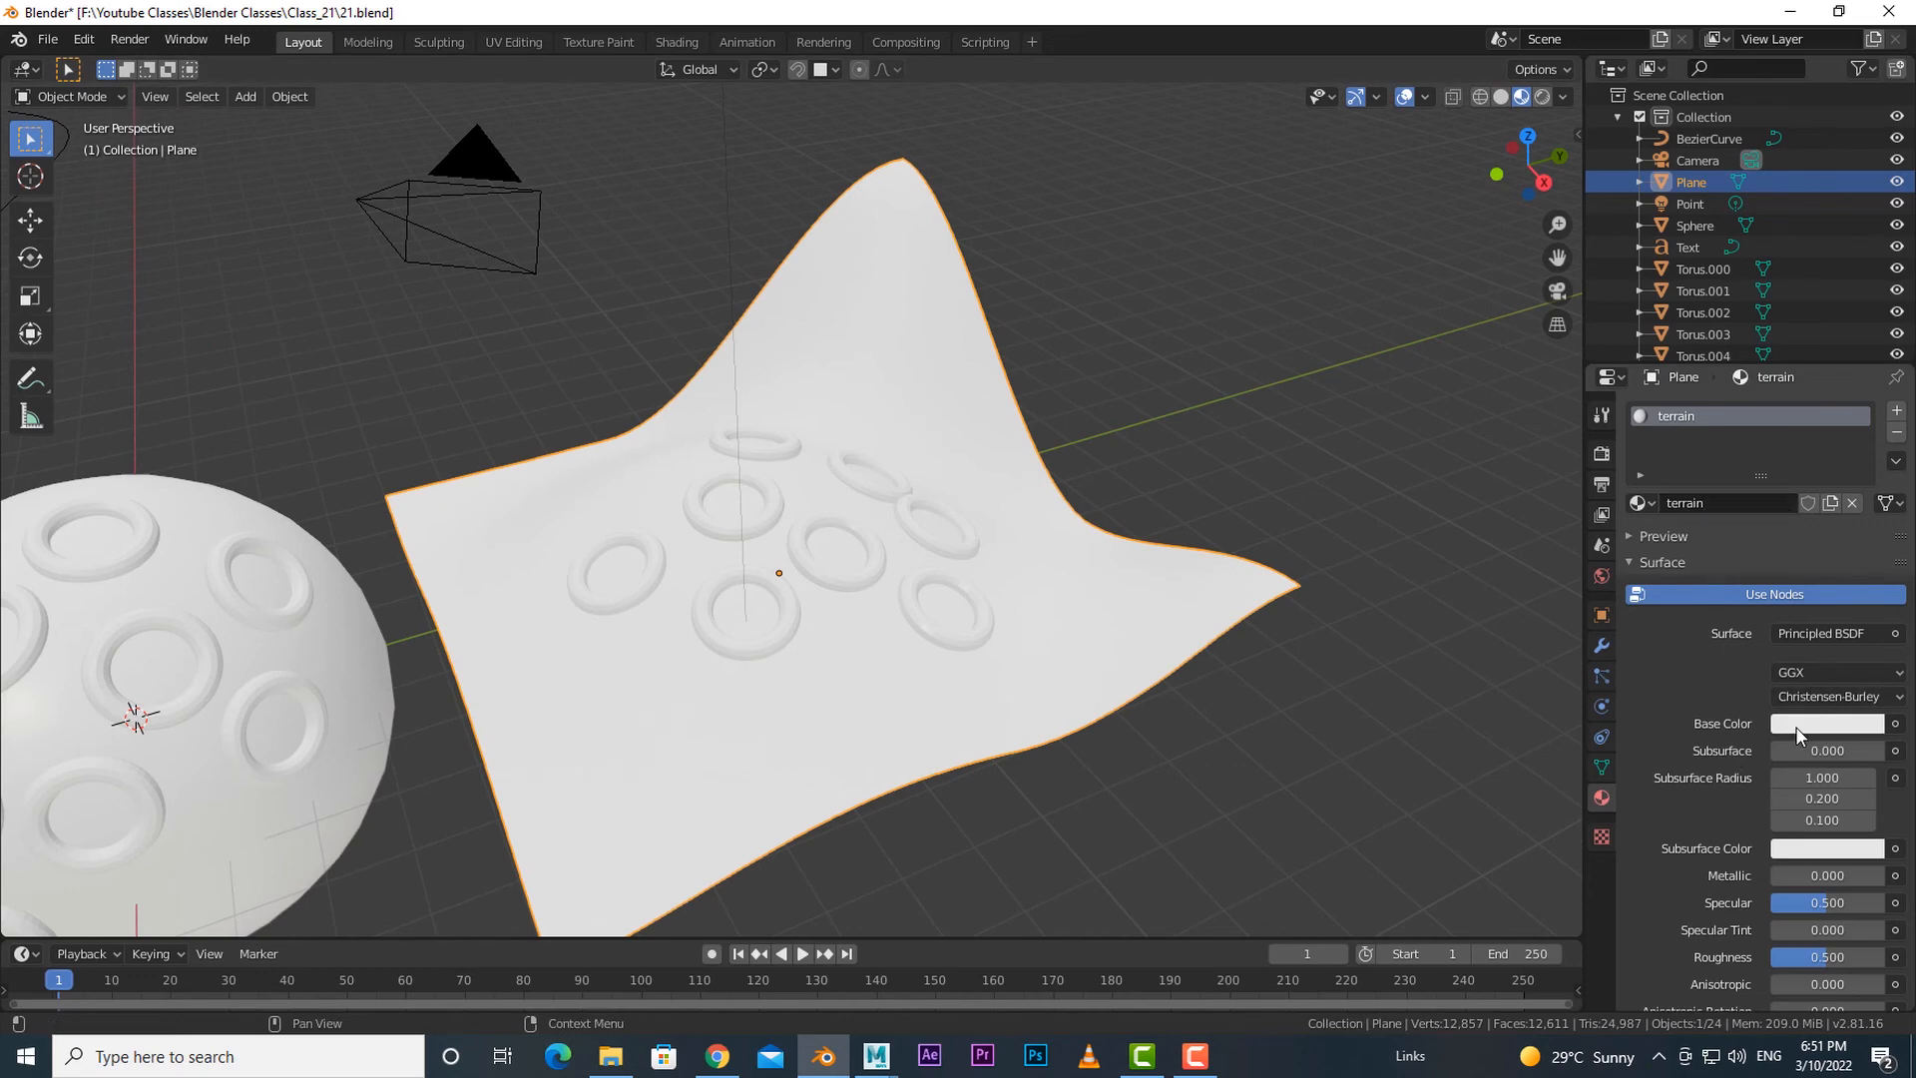
left_click(1822, 723)
left_click_drag(1772, 490, 1775, 570)
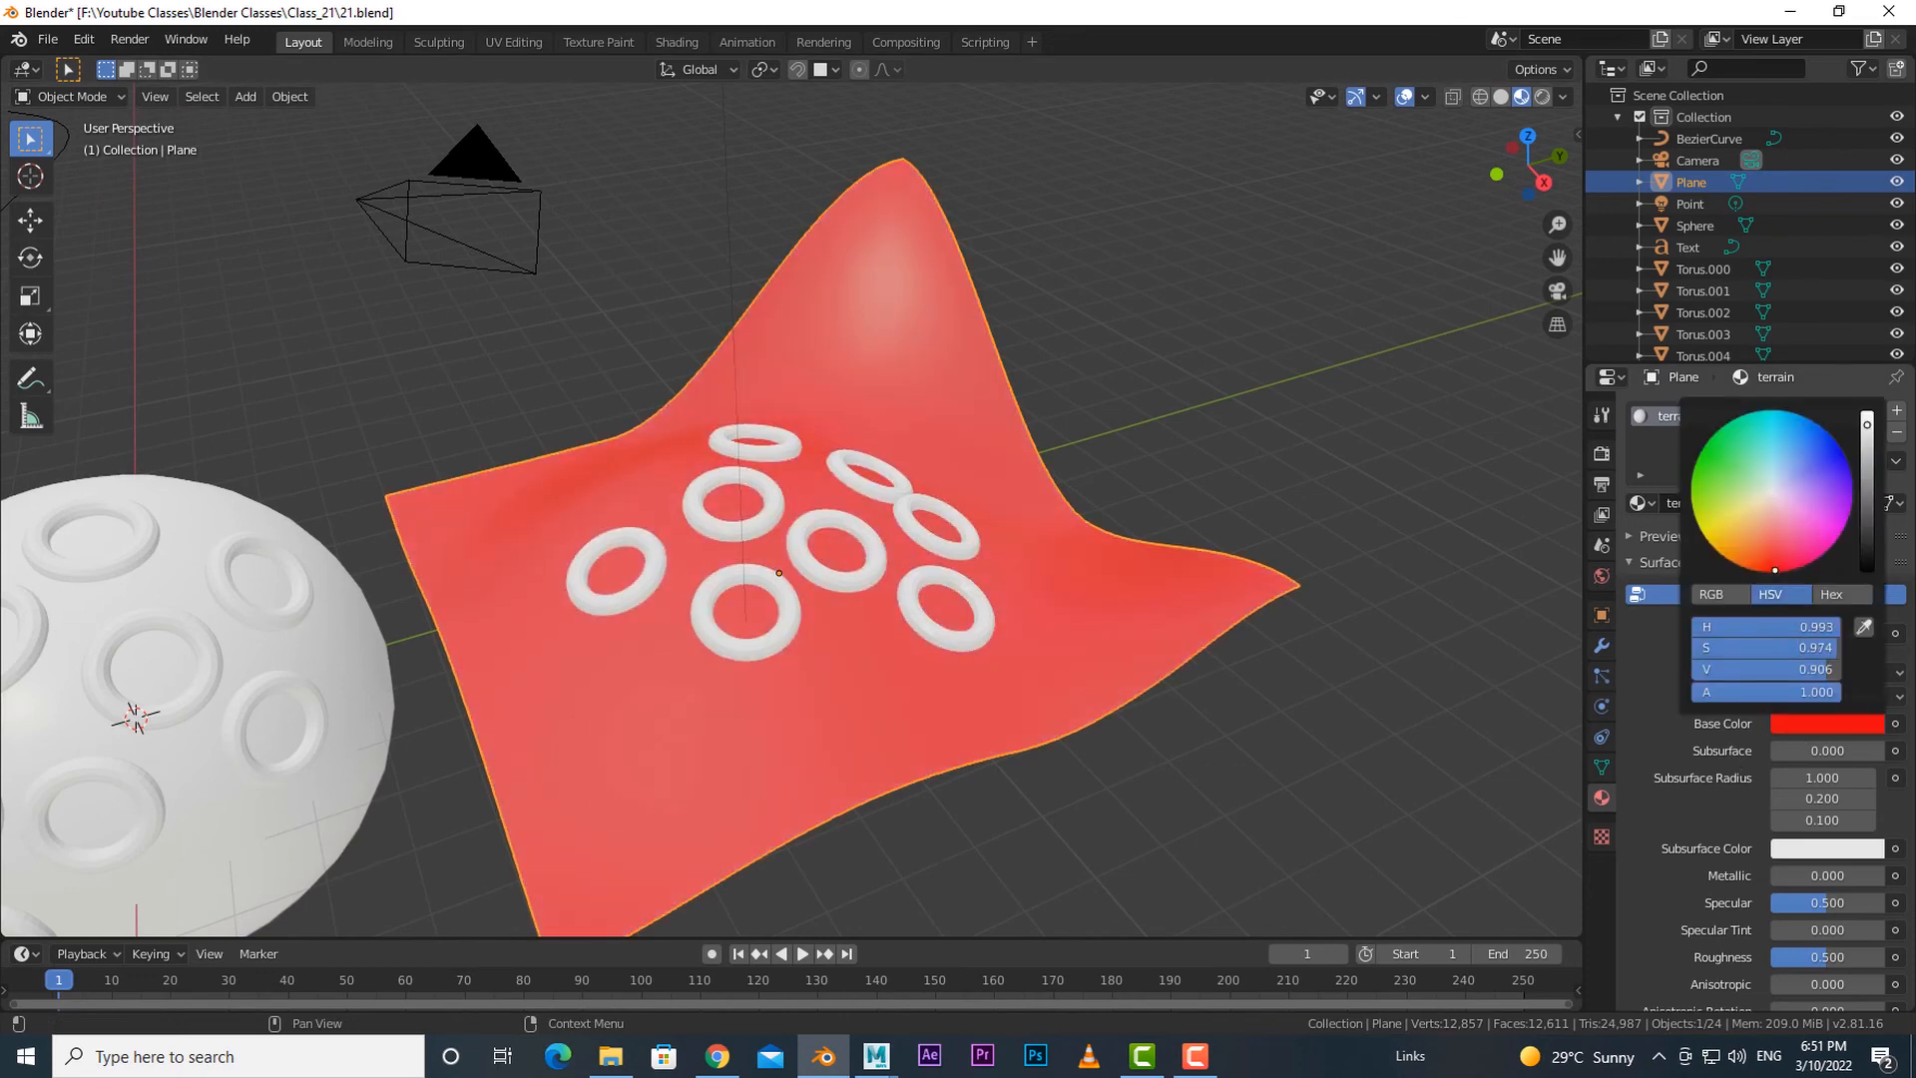
scroll(1324, 733, "down", 2)
middle_click_drag(1349, 726, 1327, 723, "shift")
scroll(1323, 732, "up", 2)
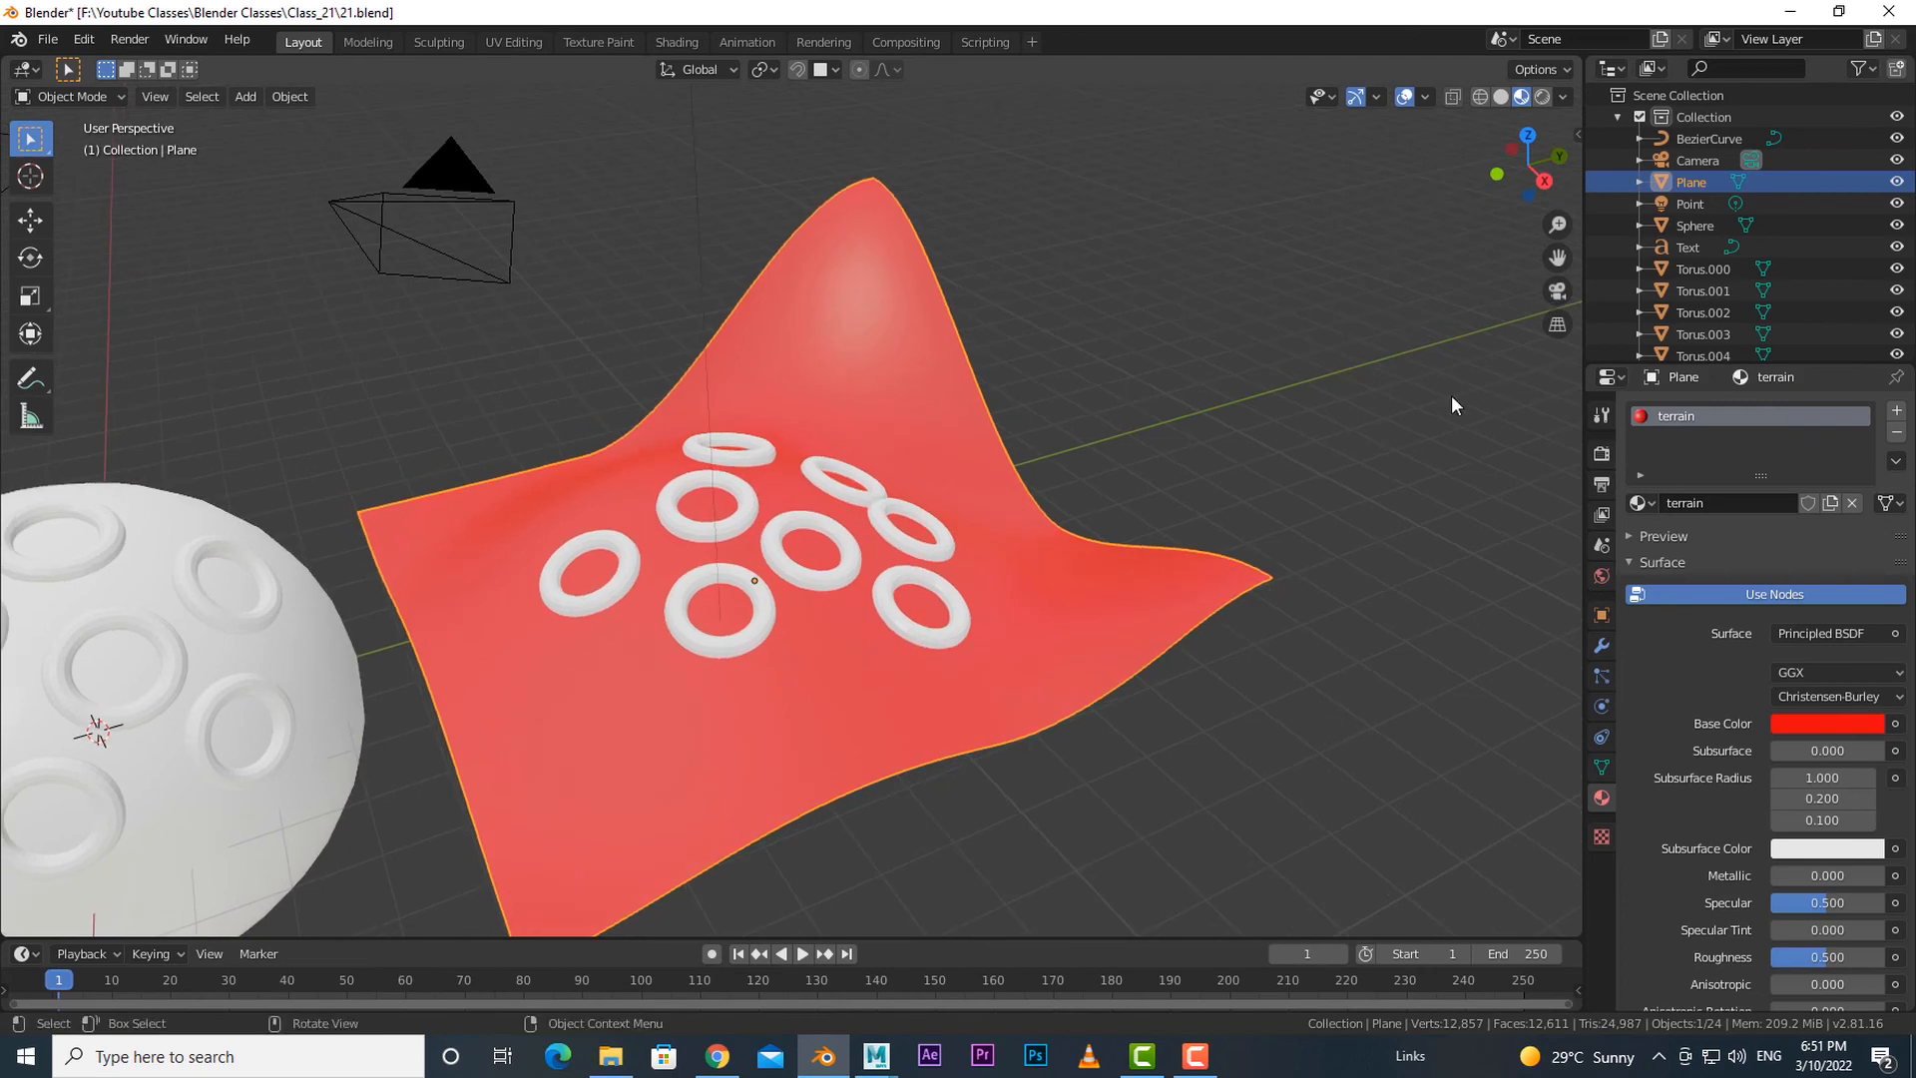
- Try the bright interior environment and the forest environment as the material preview lighting
left_click(1563, 97)
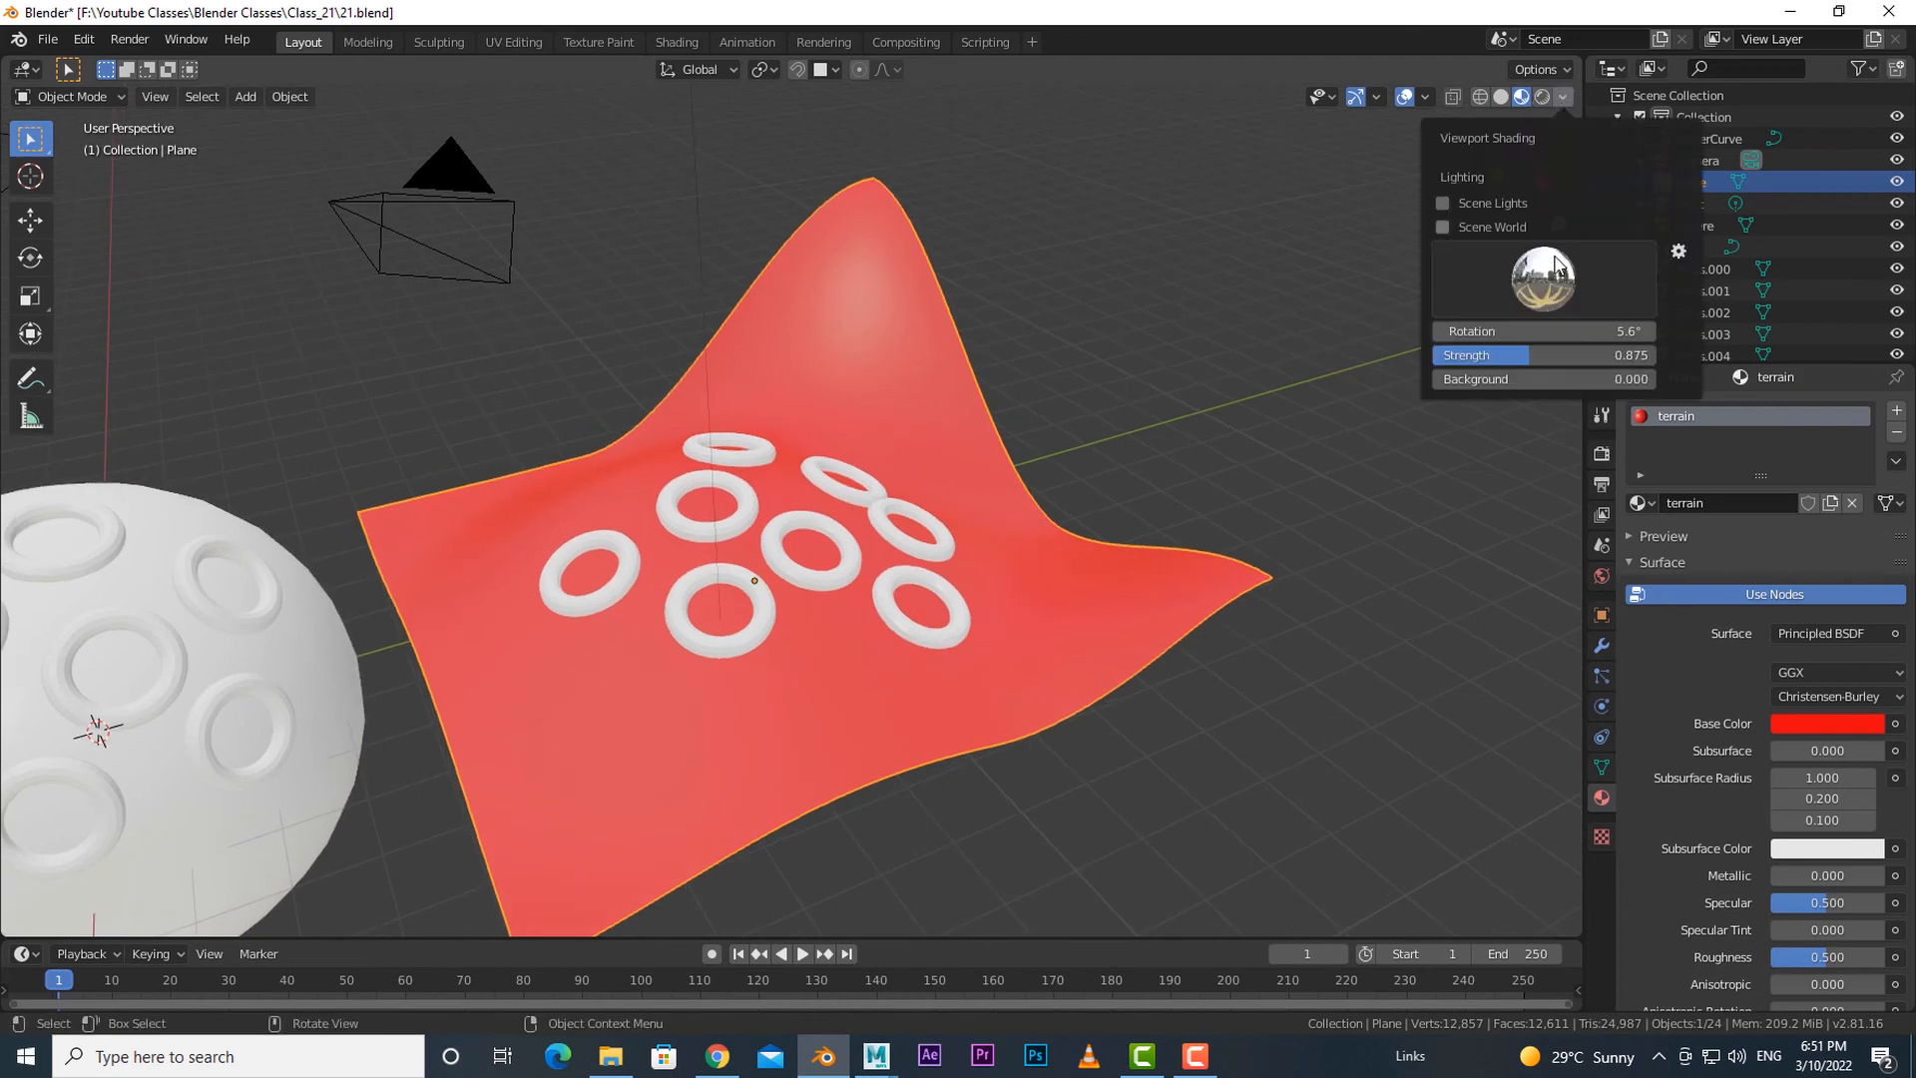
left_click(1545, 278)
left_click(1357, 358)
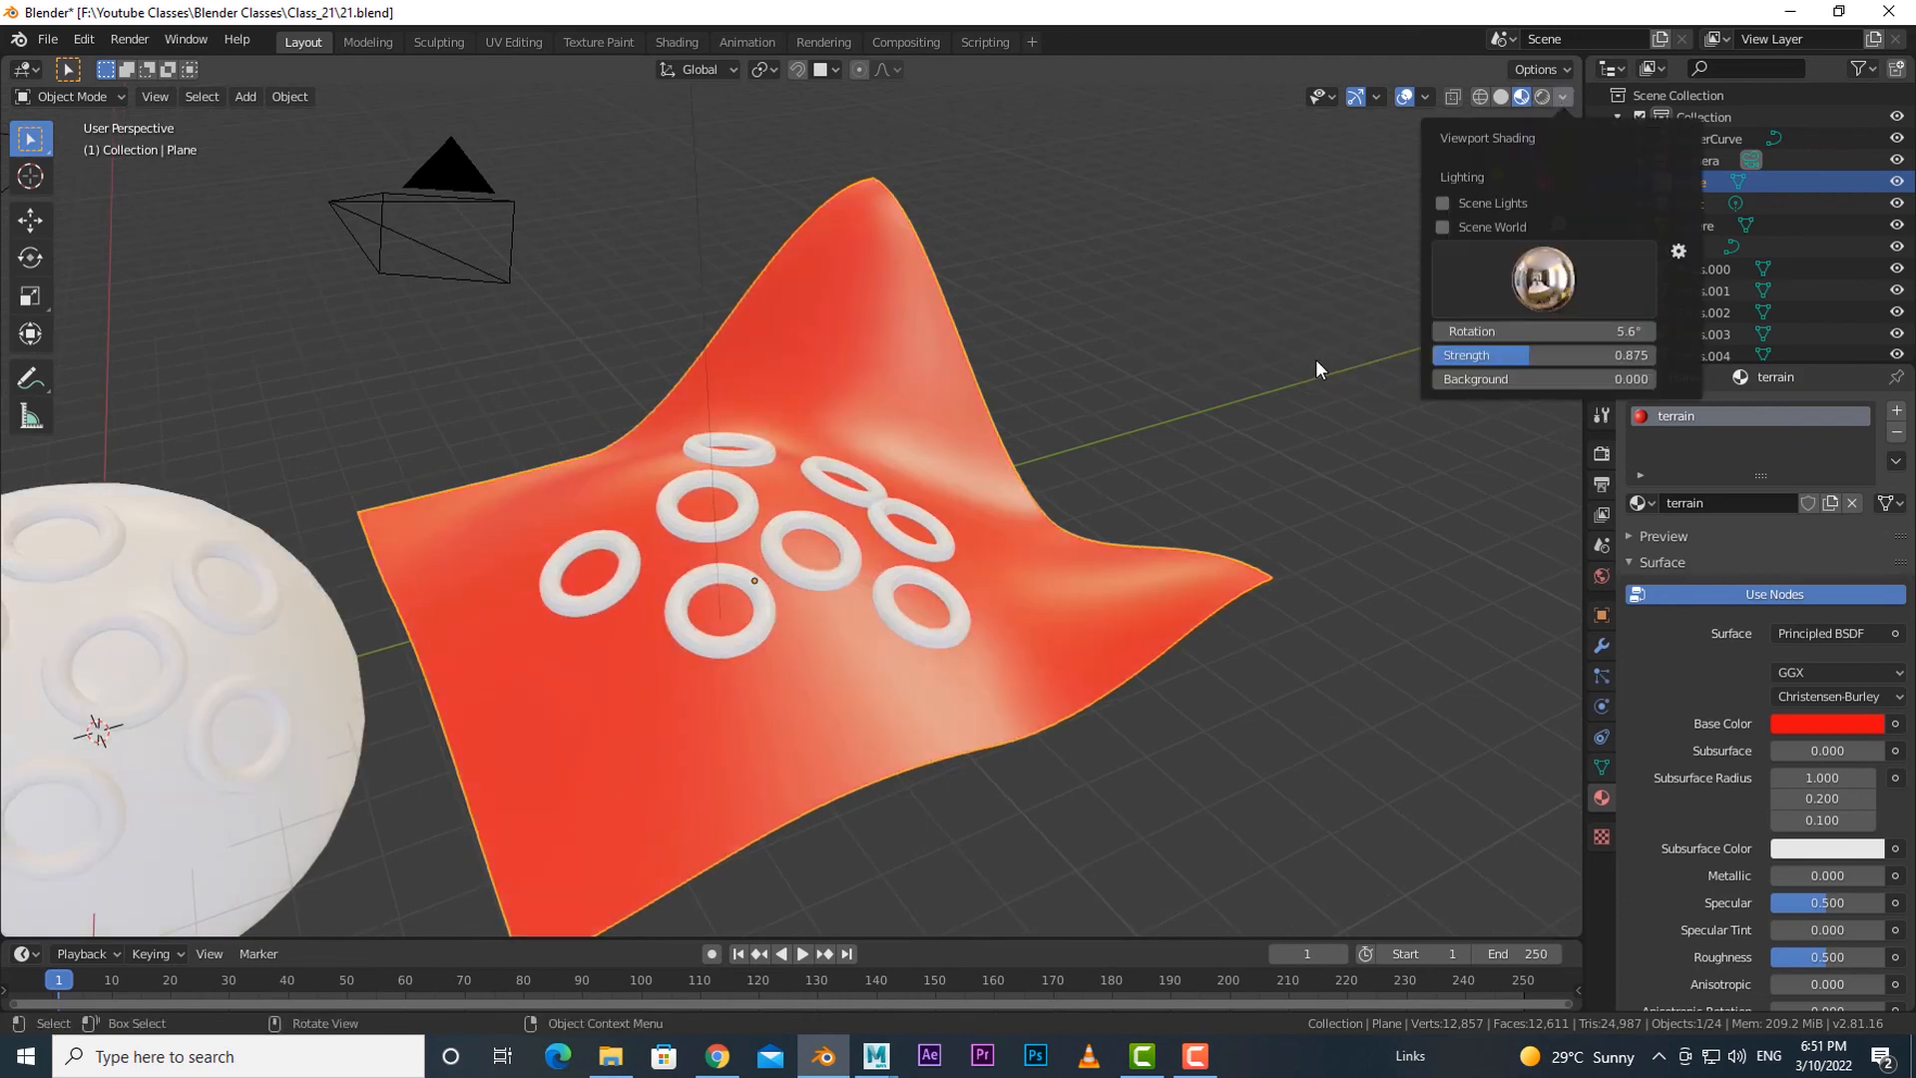
left_click(1542, 271)
left_click(1269, 352)
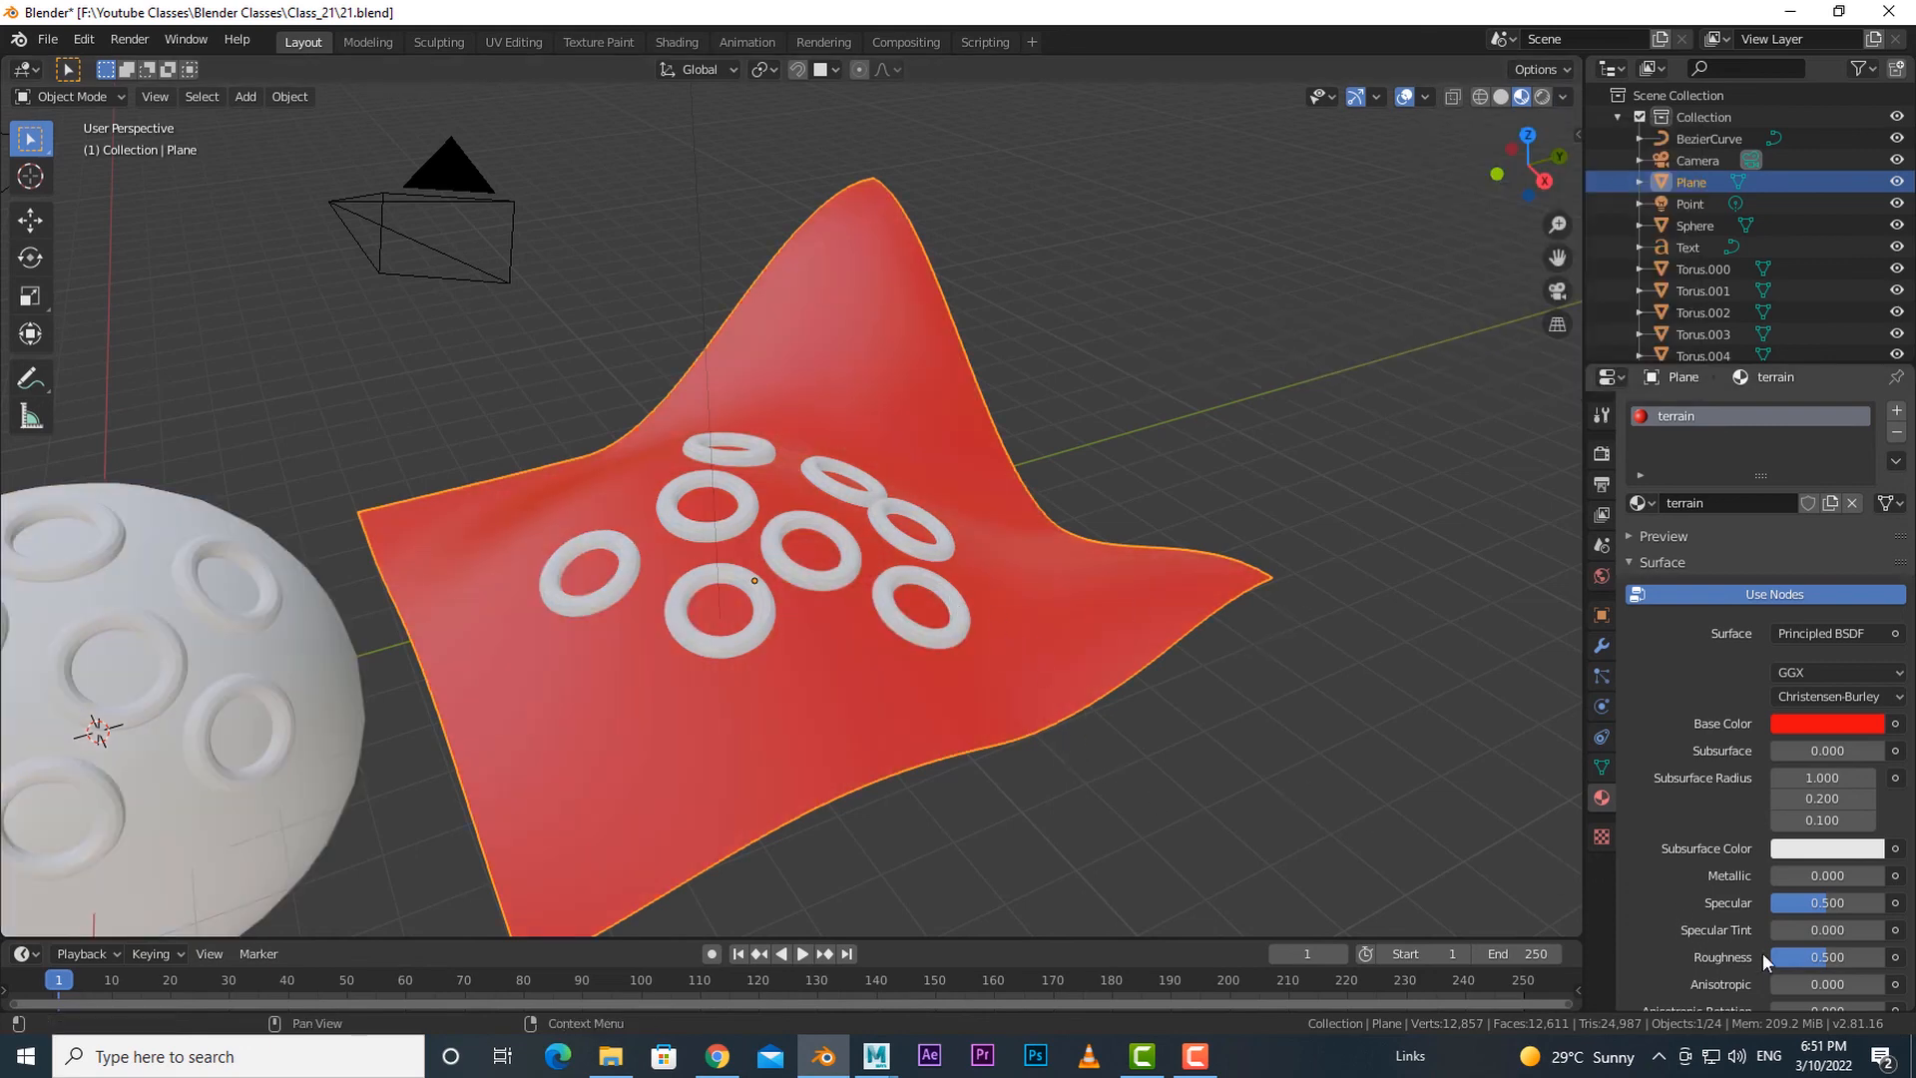
- Set the terrain material's roughness to 0 and look at the plane's reflections
left_click_drag(1826, 958, 1782, 958)
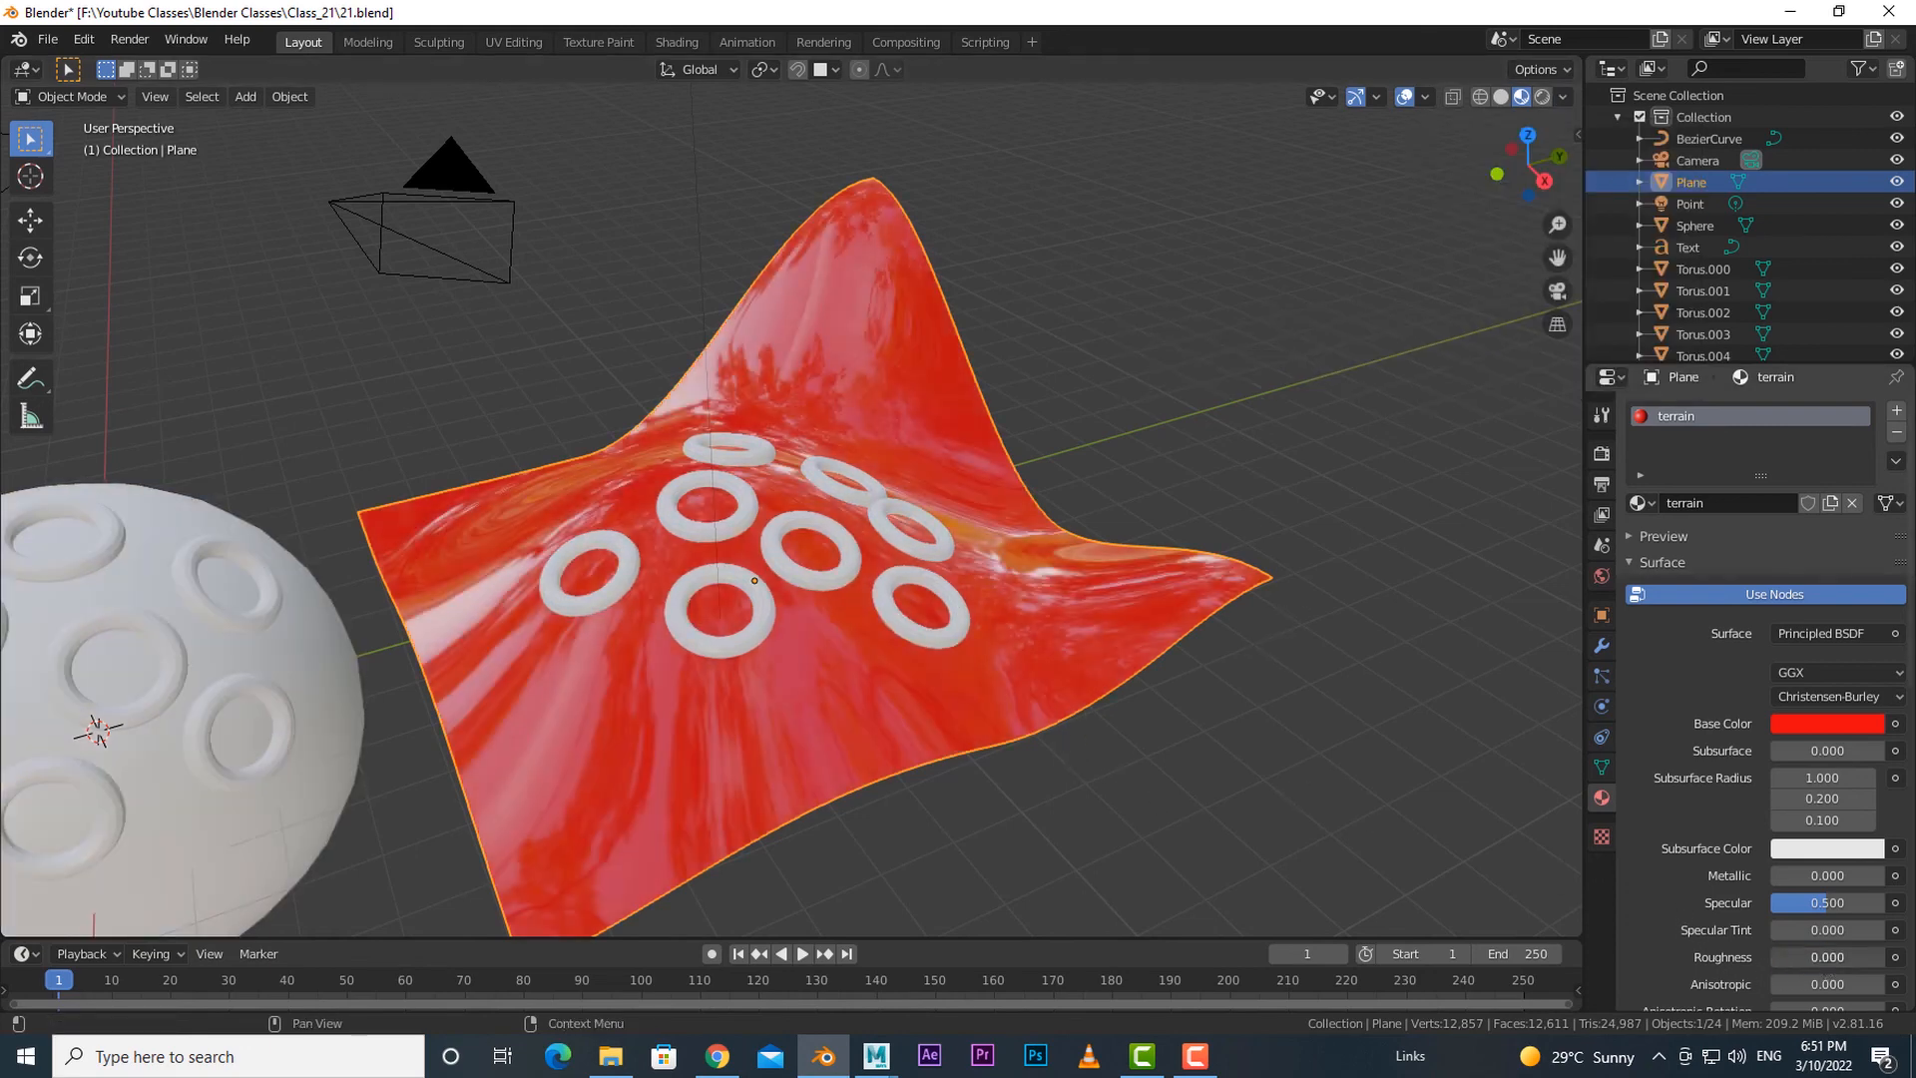
middle_click_drag(1283, 437, 1287, 421)
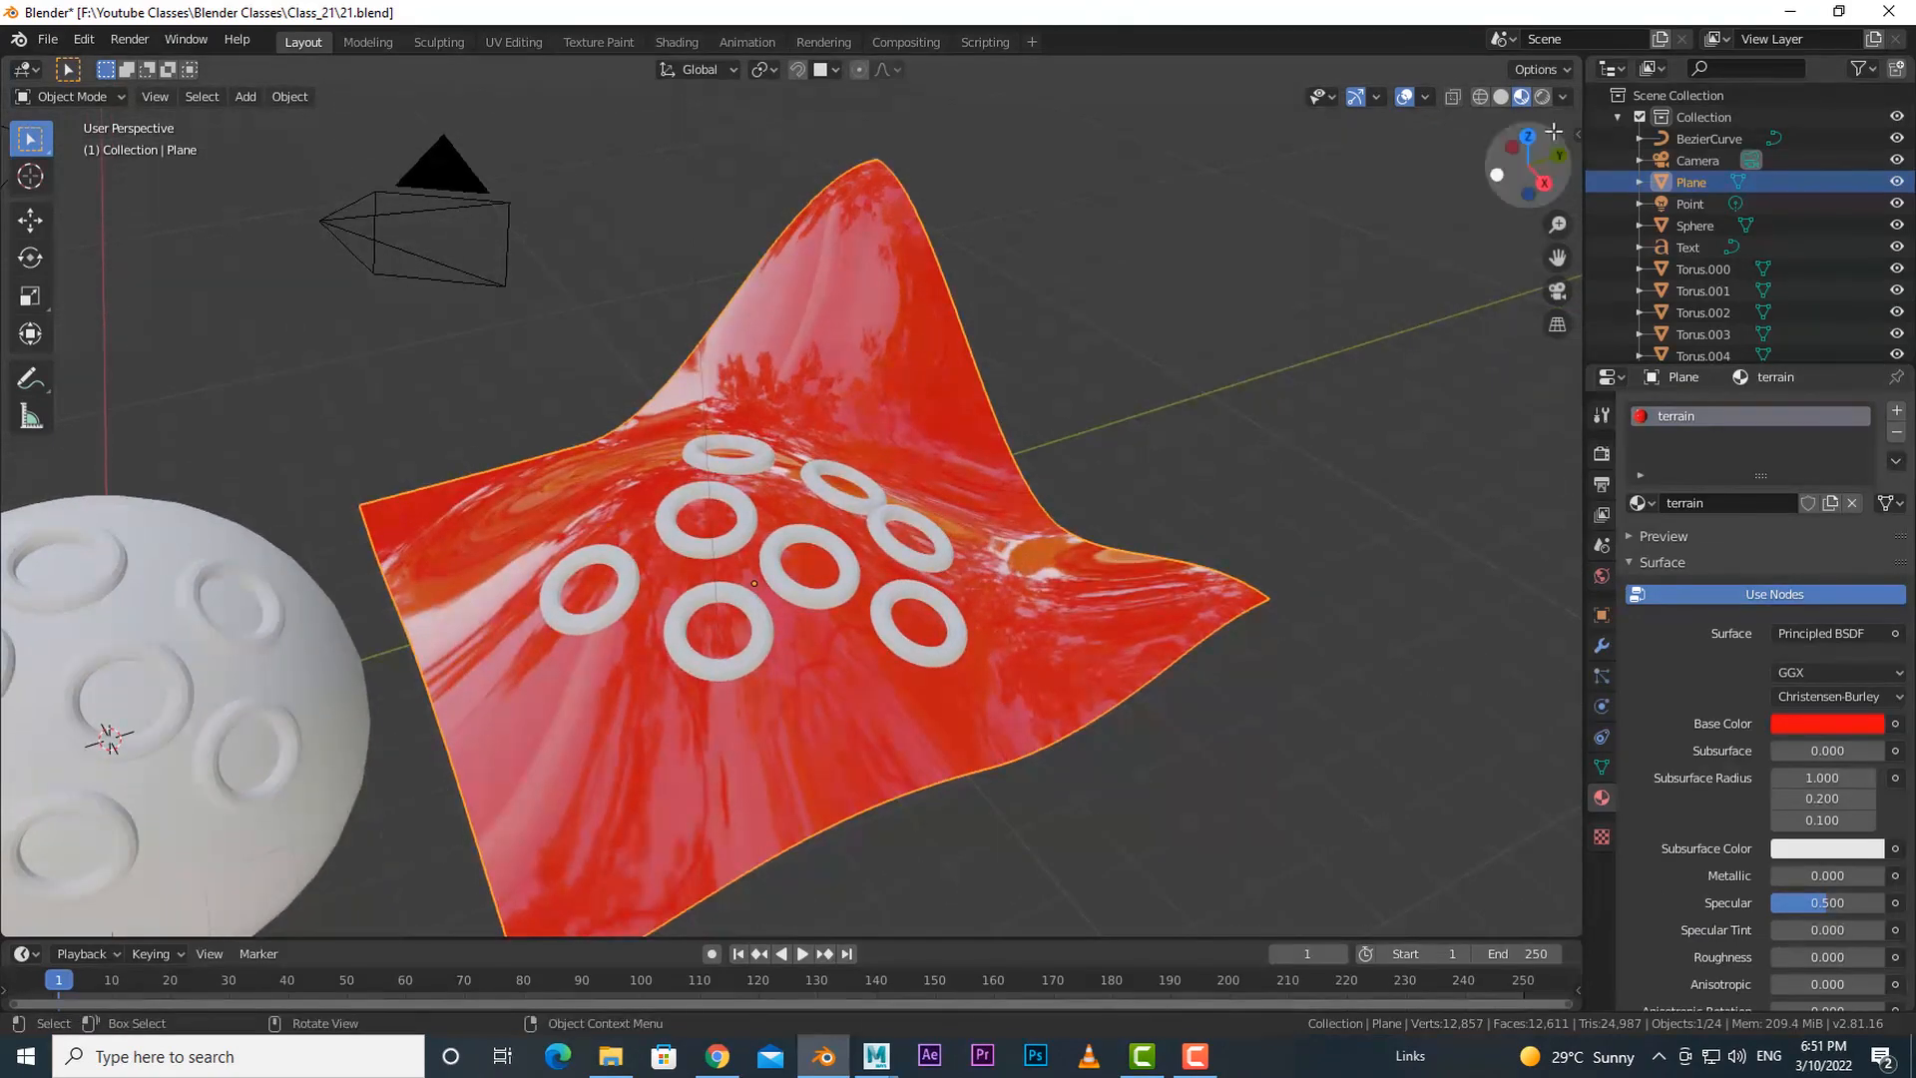
- Try the grassy blue-sky environment and the daylight street environment as the preview lighting
left_click(1564, 97)
left_click(1544, 293)
left_click(1561, 357)
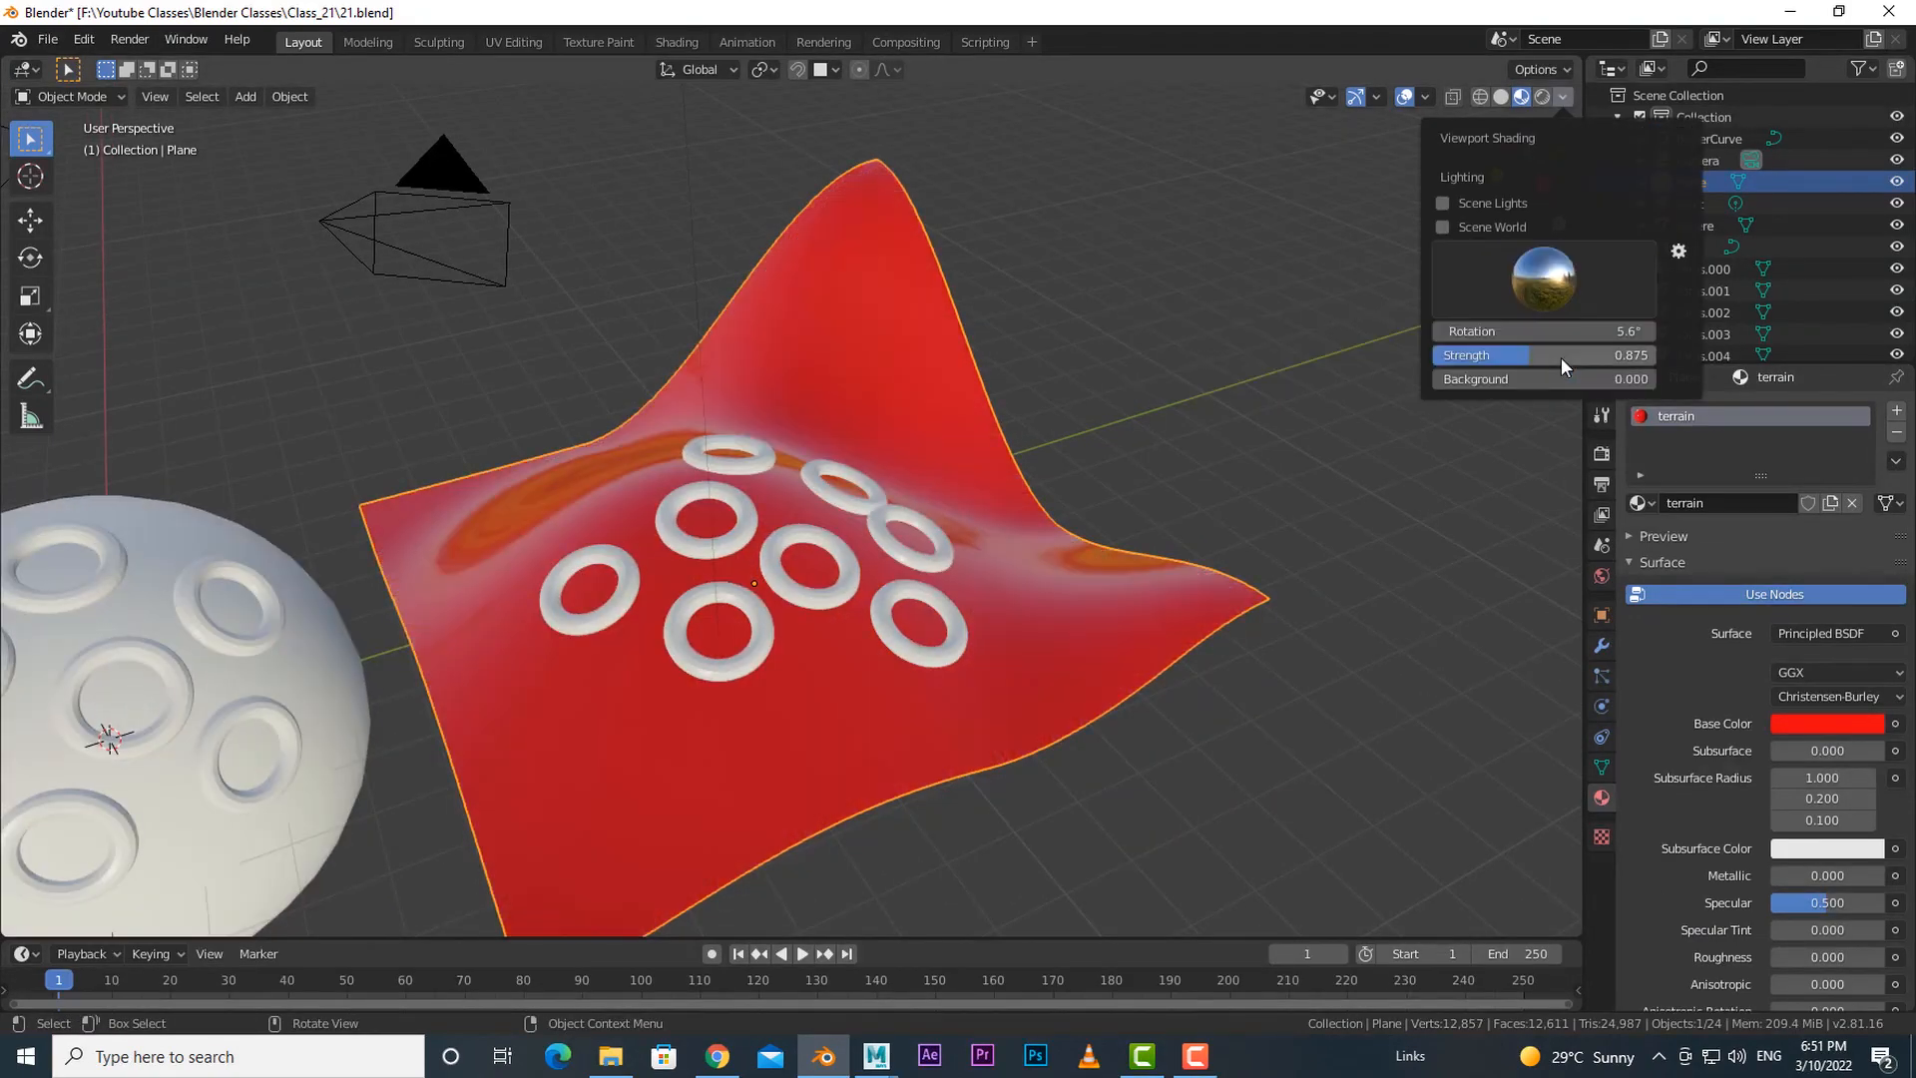
left_click(1595, 299)
left_click(1616, 355)
- Try the dark dusk environment, followed by the bright interior one, on the glossy red plane
left_click(1557, 289)
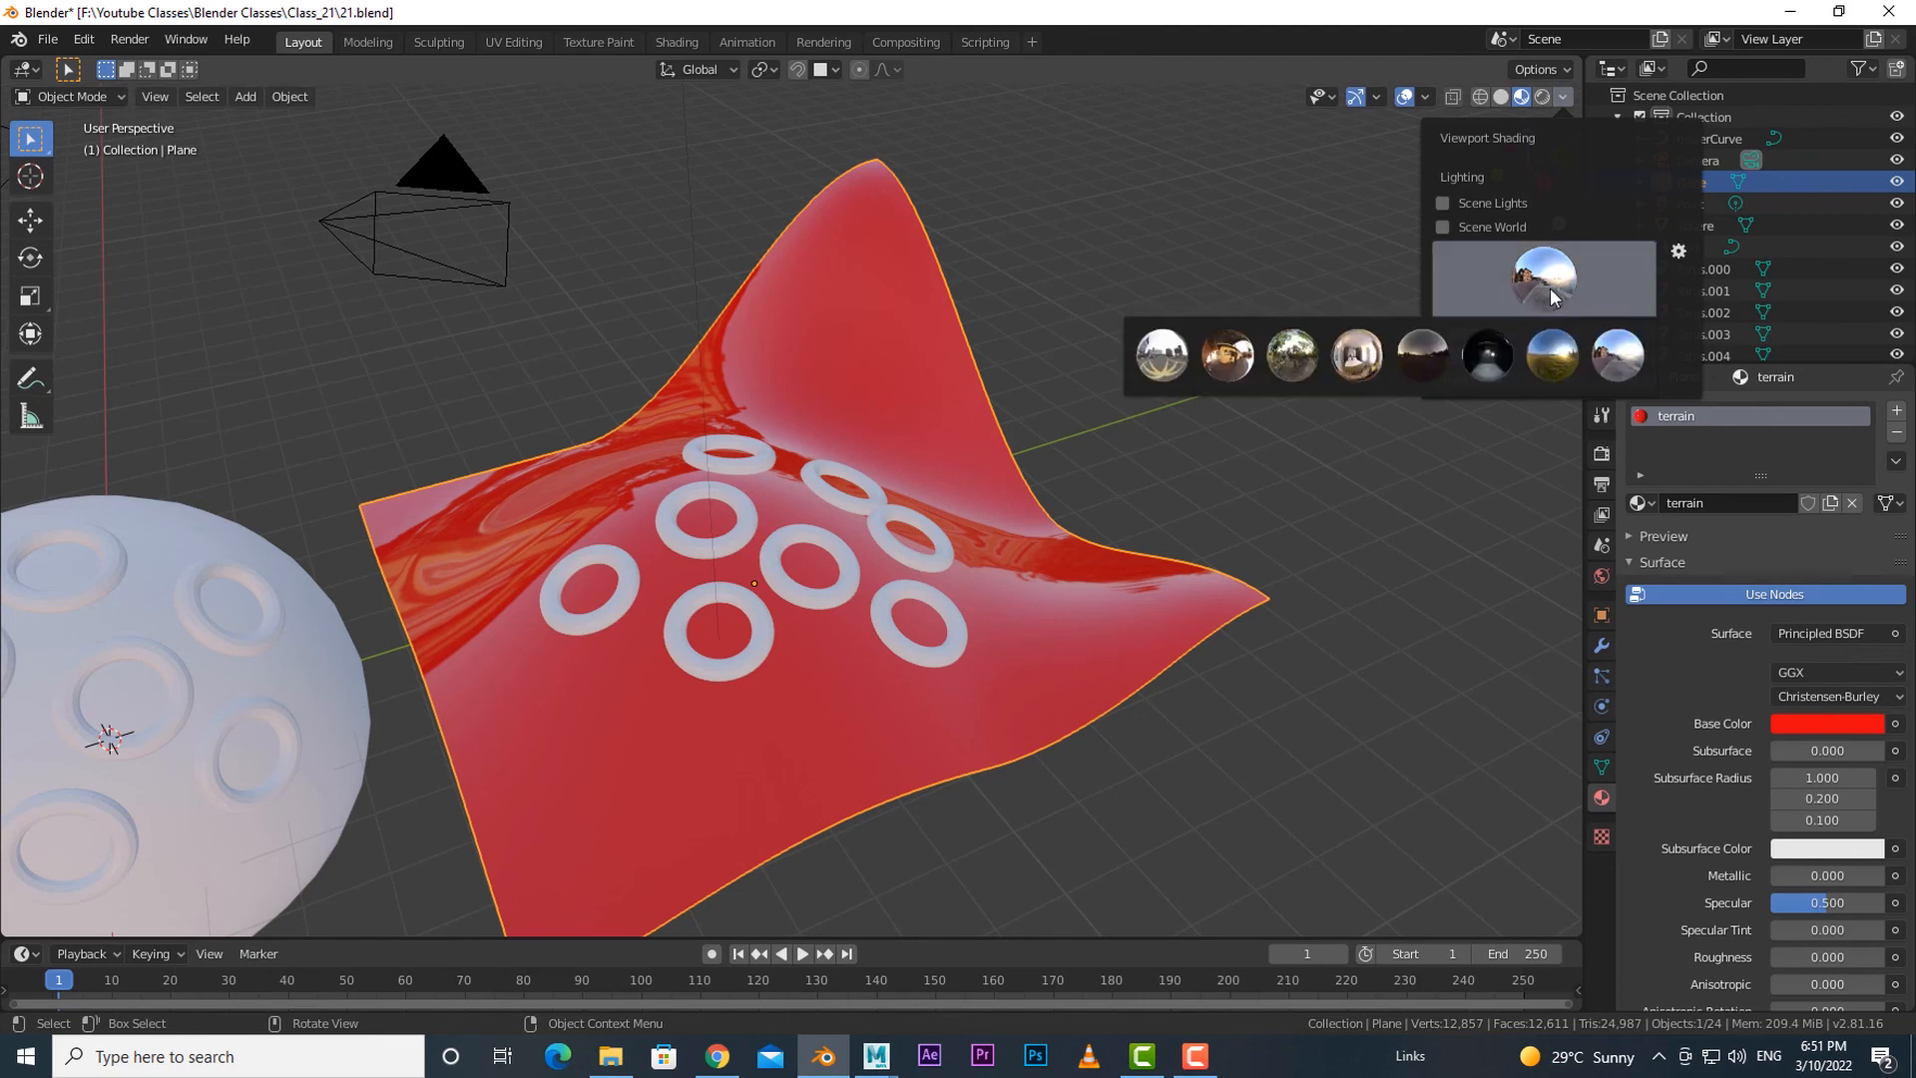
left_click(1429, 349)
left_click(1543, 247)
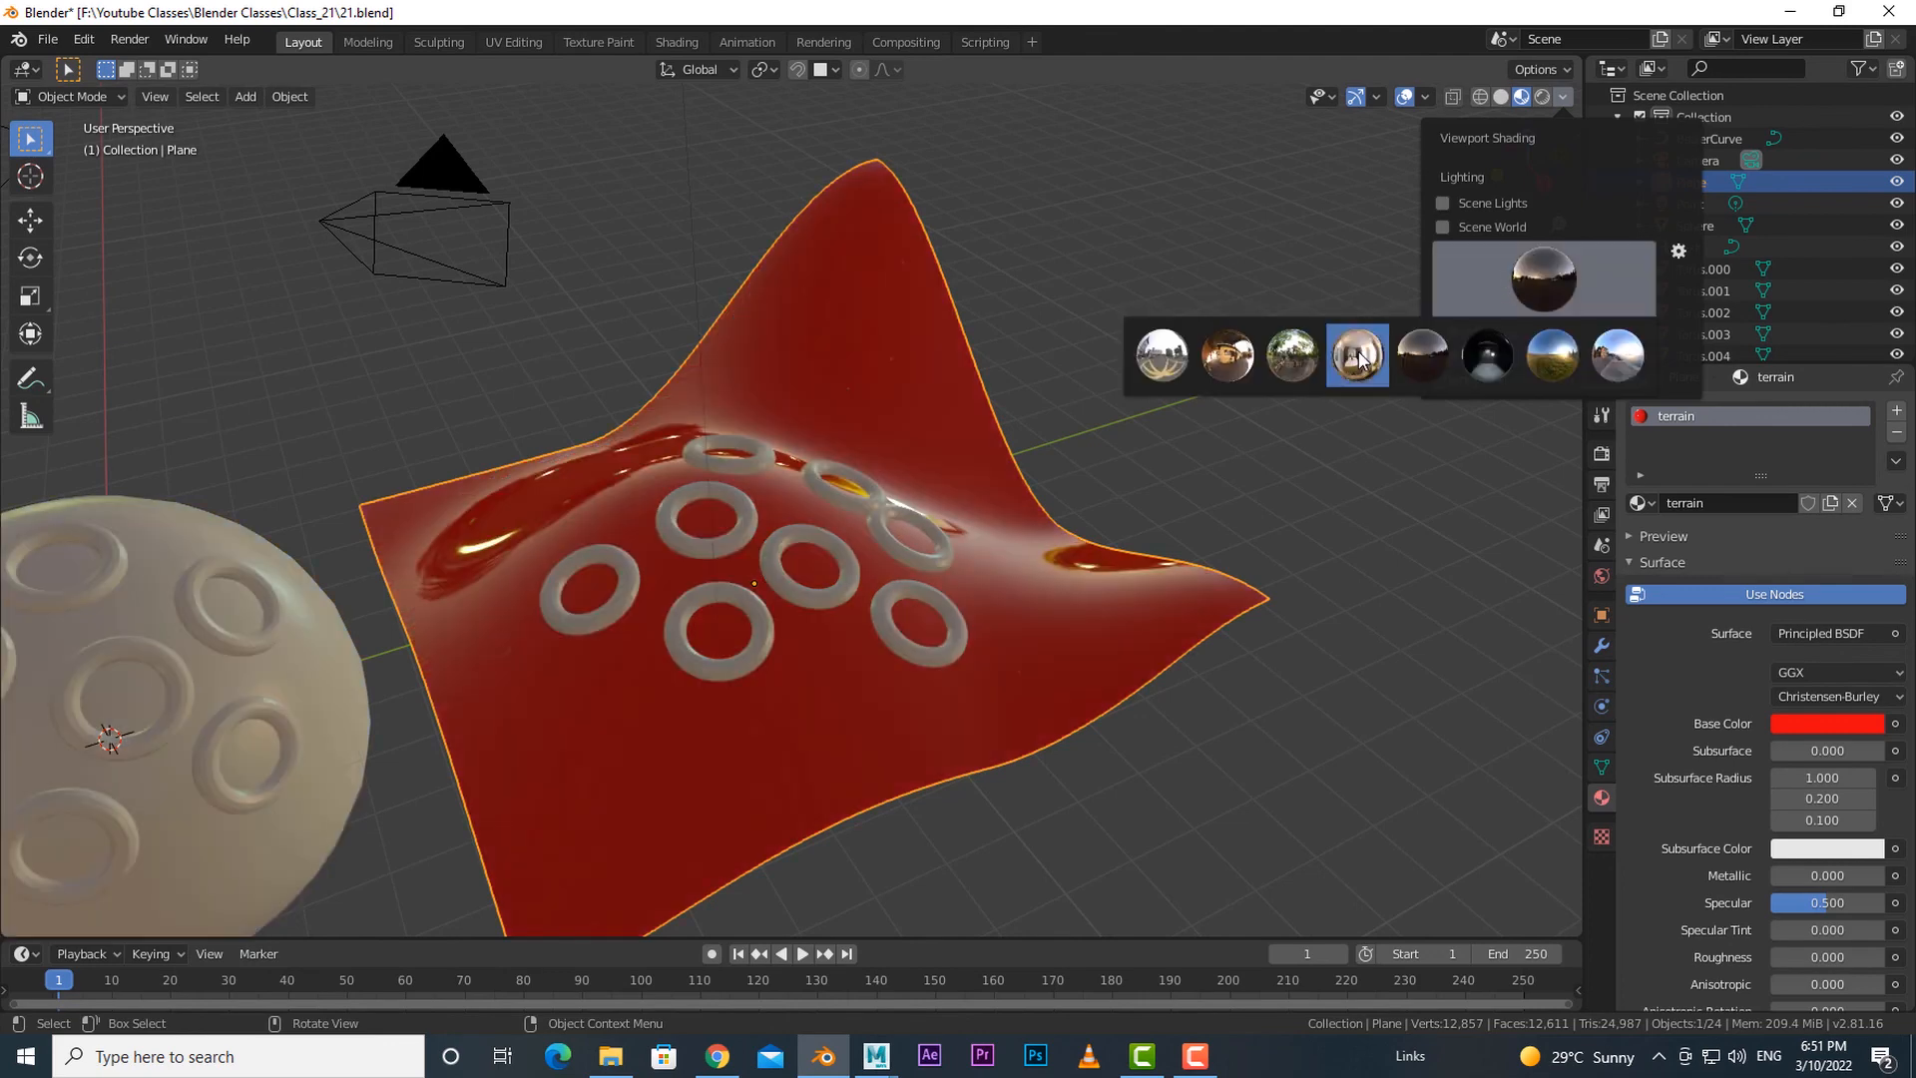
left_click(1358, 357)
- Try the forest environment again and the warm brown interior environment as the preview lighting
left_click(1510, 309)
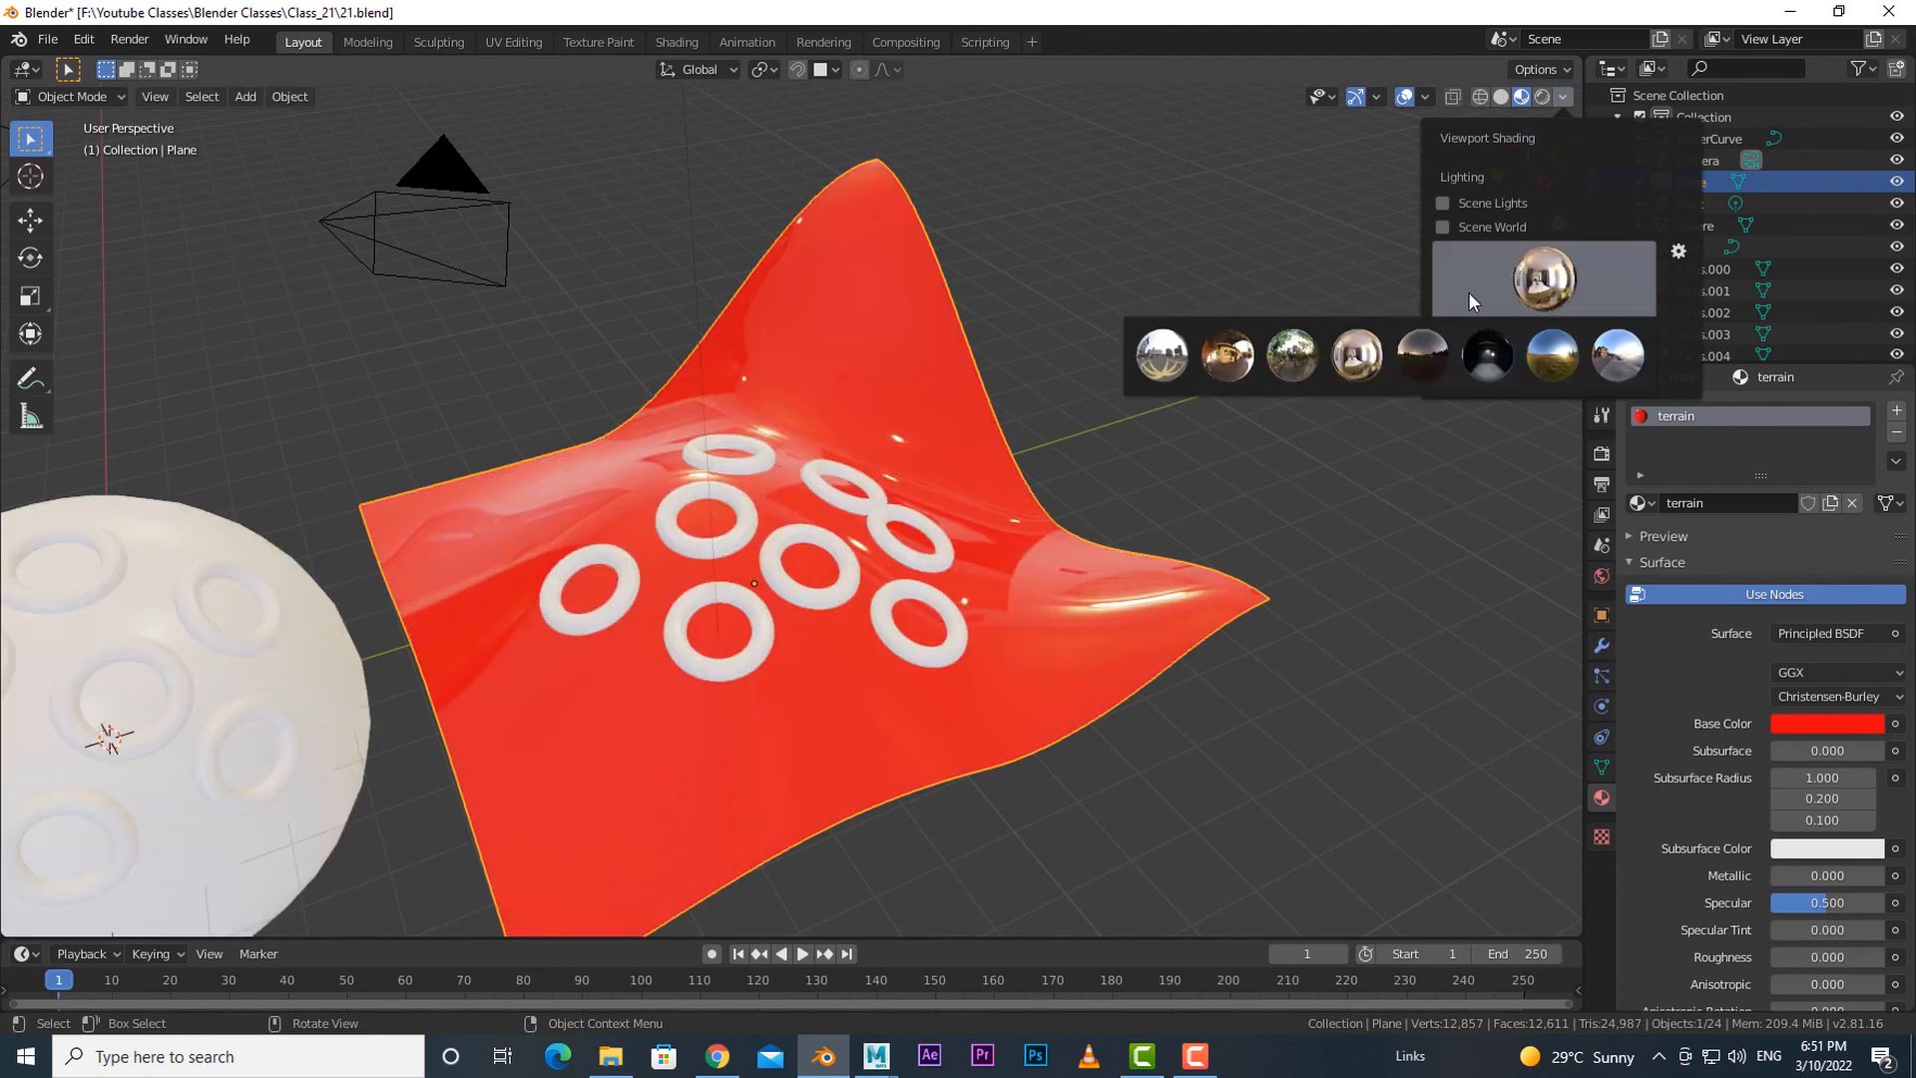
left_click(1294, 357)
left_click(1563, 291)
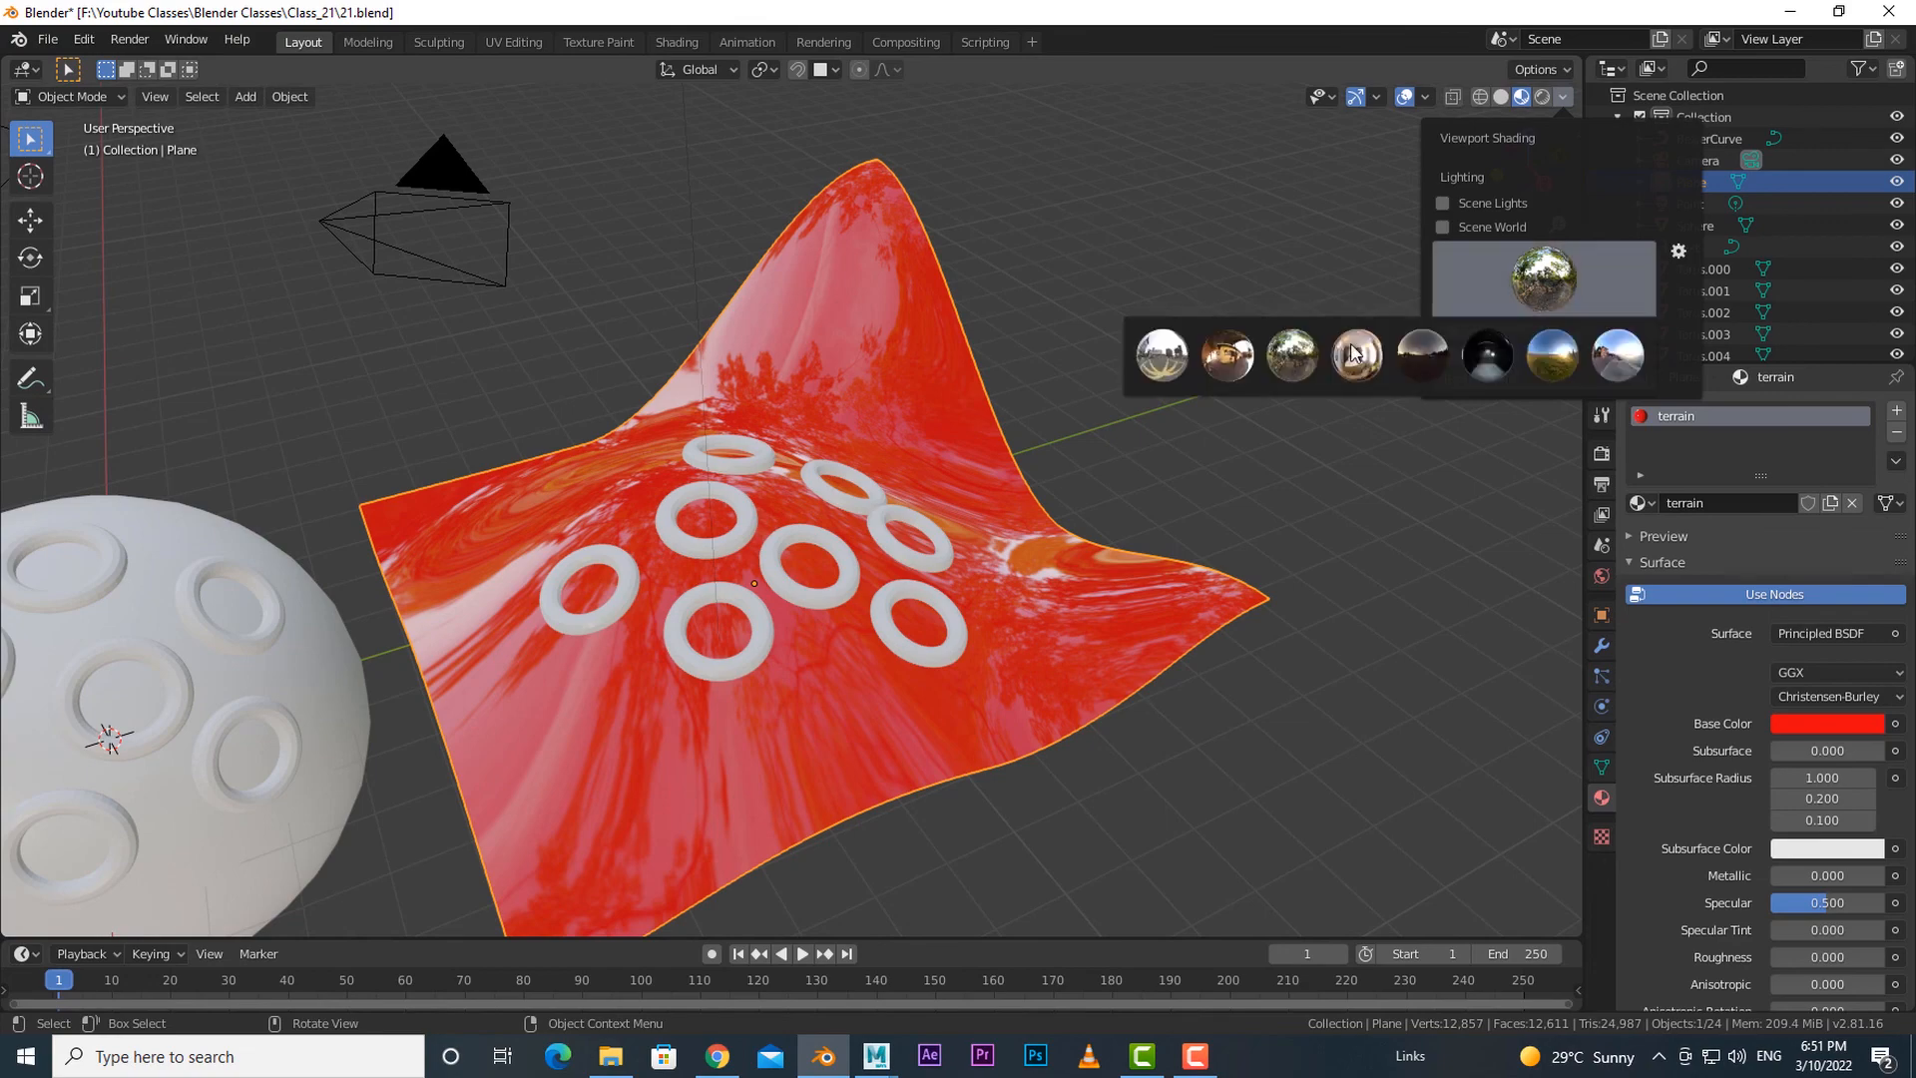
left_click(1230, 358)
- Light the material preview with the first environment, the pale sphere with buildings, and look over the whole scene
left_click(1543, 285)
left_click(1166, 357)
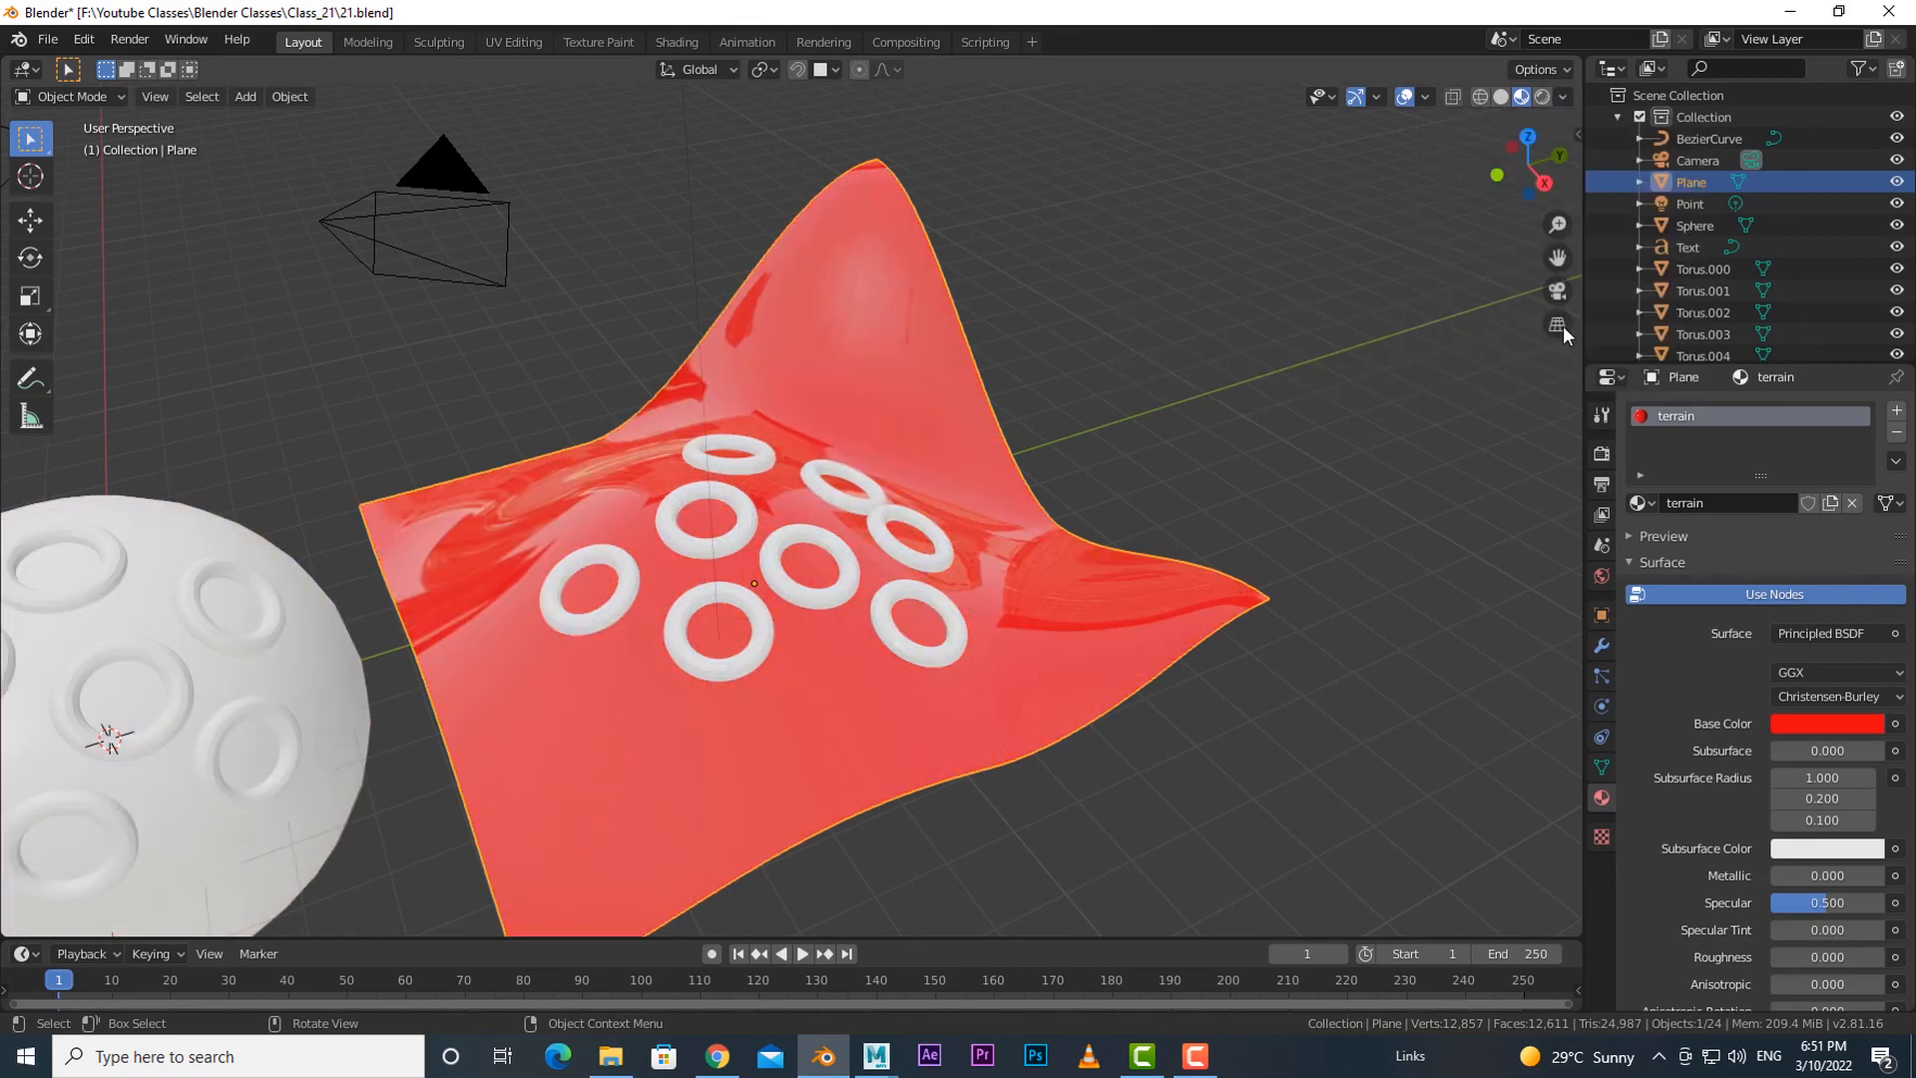
mouse_move(1476, 334)
left_mouse_down()
mouse_move(1525, 358)
mouse_move(1492, 383)
left_mouse_up()
scroll(1312, 634, "down", 5)
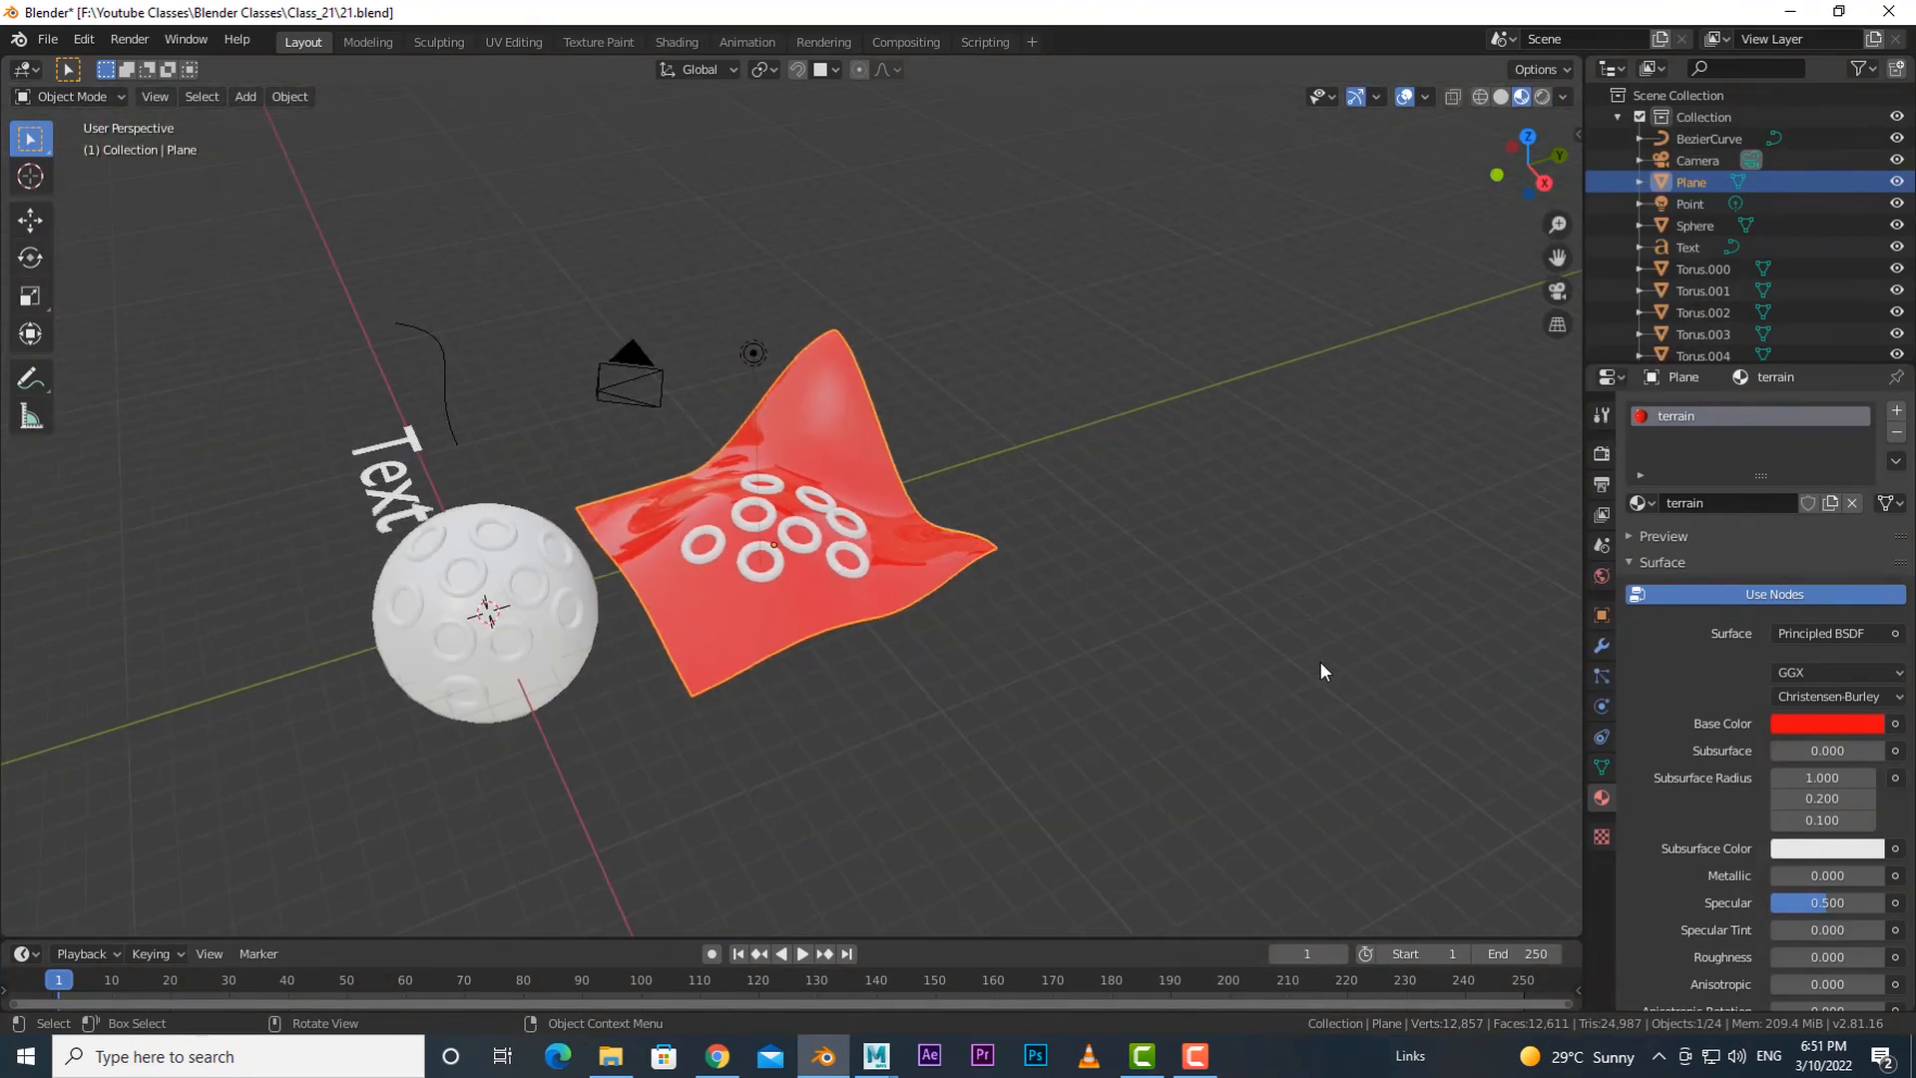
scroll(1328, 644, "up", 4)
mouse_move(1331, 640)
middle_mouse_down()
mouse_move(1241, 623)
mouse_move(1304, 610)
mouse_move(1313, 636)
mouse_move(1317, 601)
mouse_move(1328, 627)
middle_mouse_up()
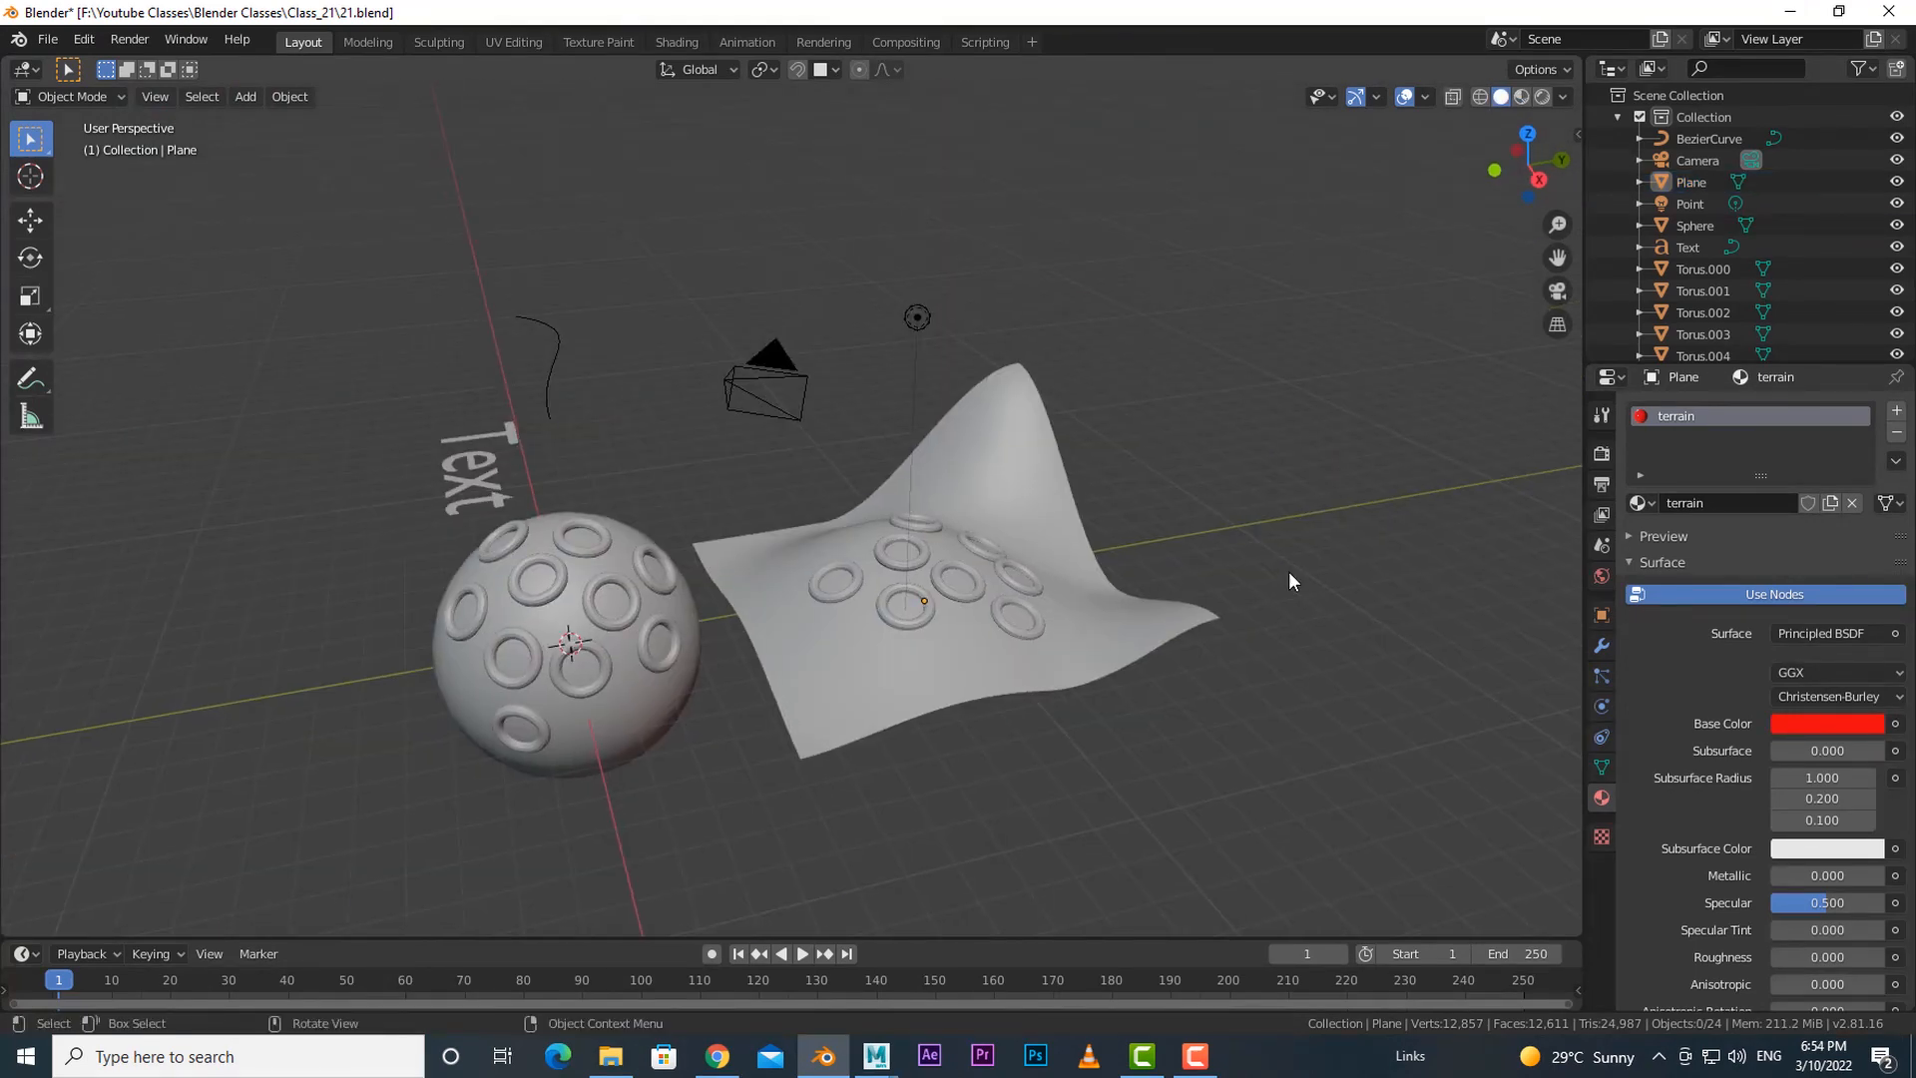
left_click(832, 72)
middle_click_drag(1295, 385, 1312, 378)
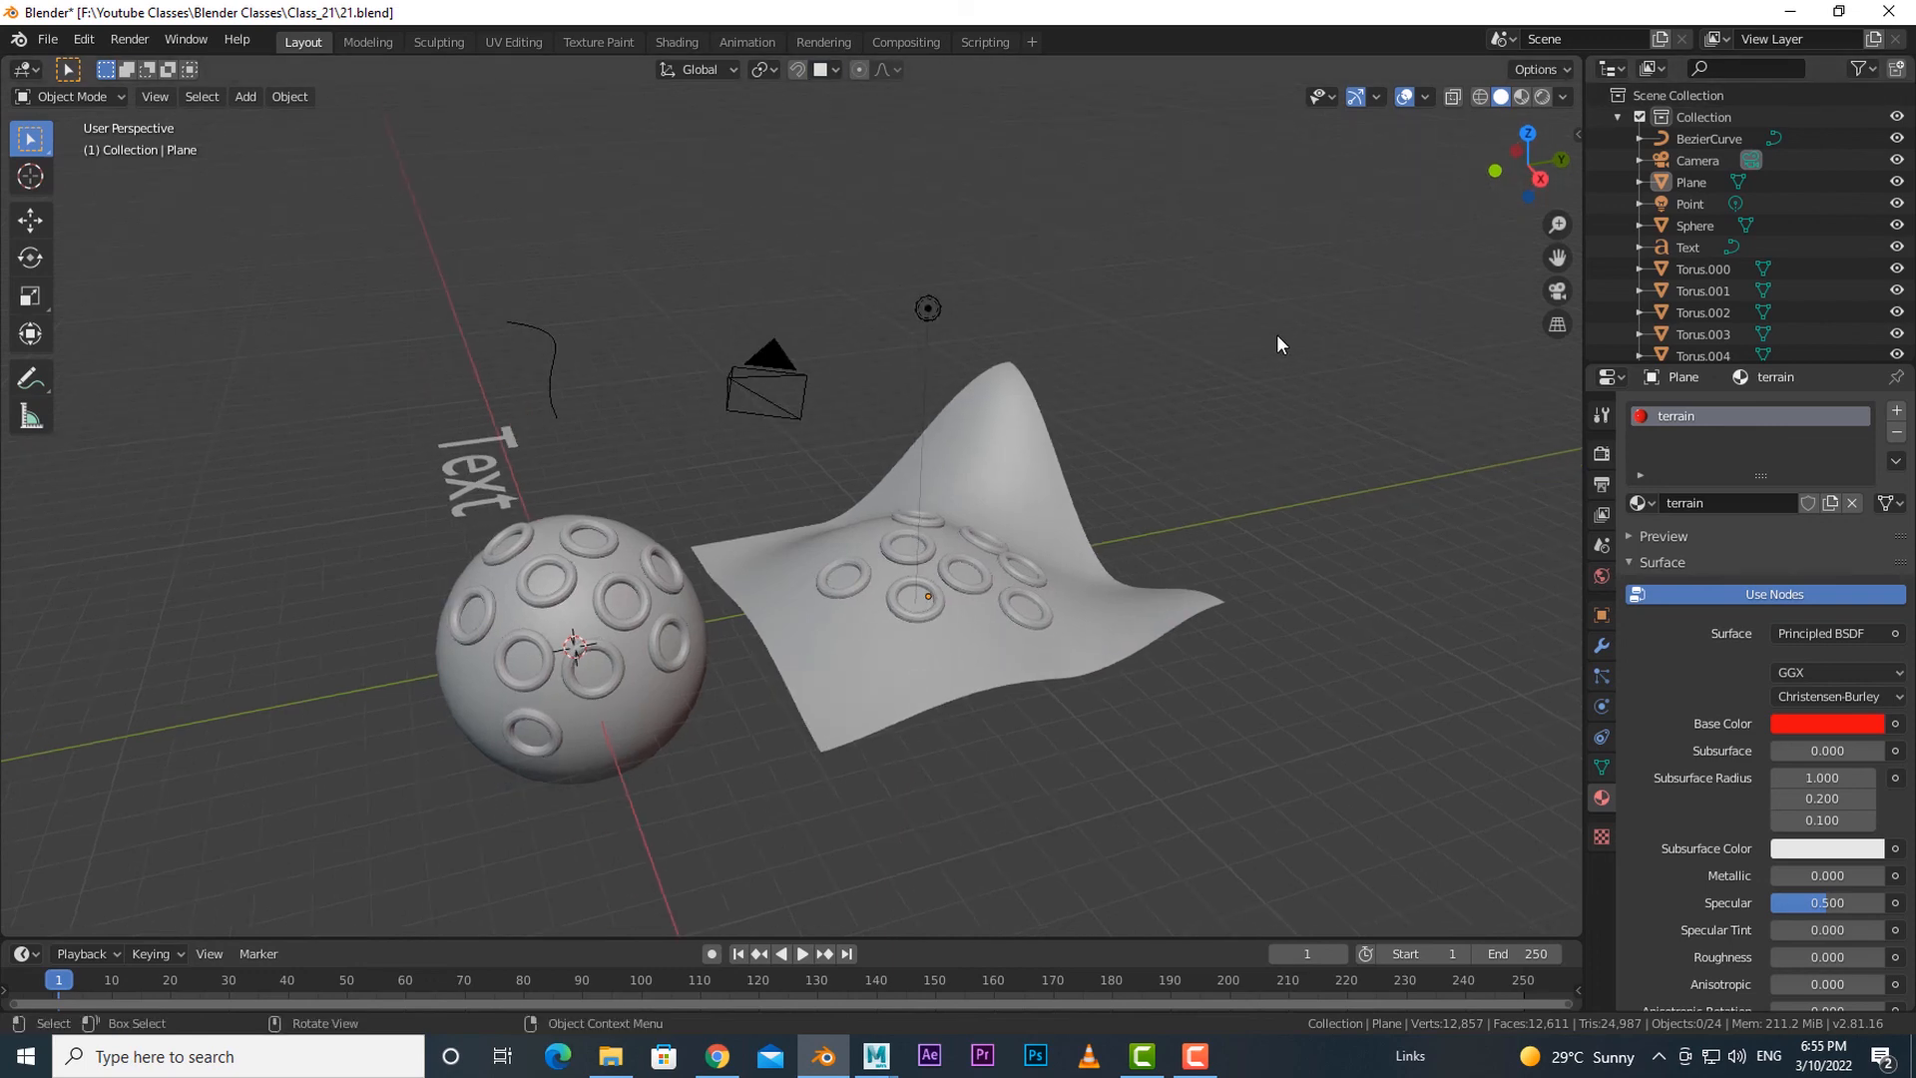